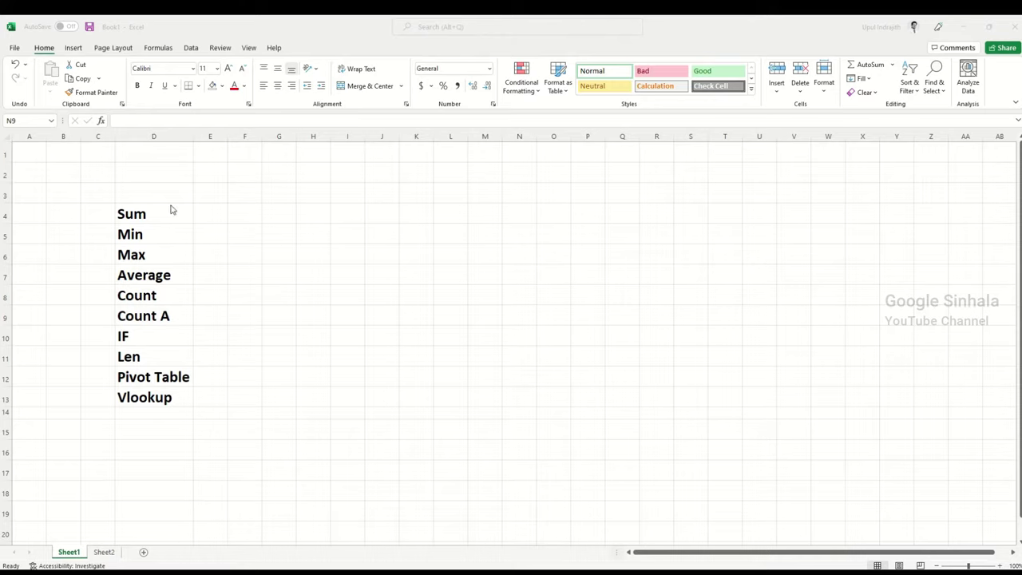
- Fill the Sum cell in Sheet1's function list yellow and move to the blank Sheet2
{"action": "left_click_drag", "start_coordinate": [144, 225], "coordinate": [165, 388]}
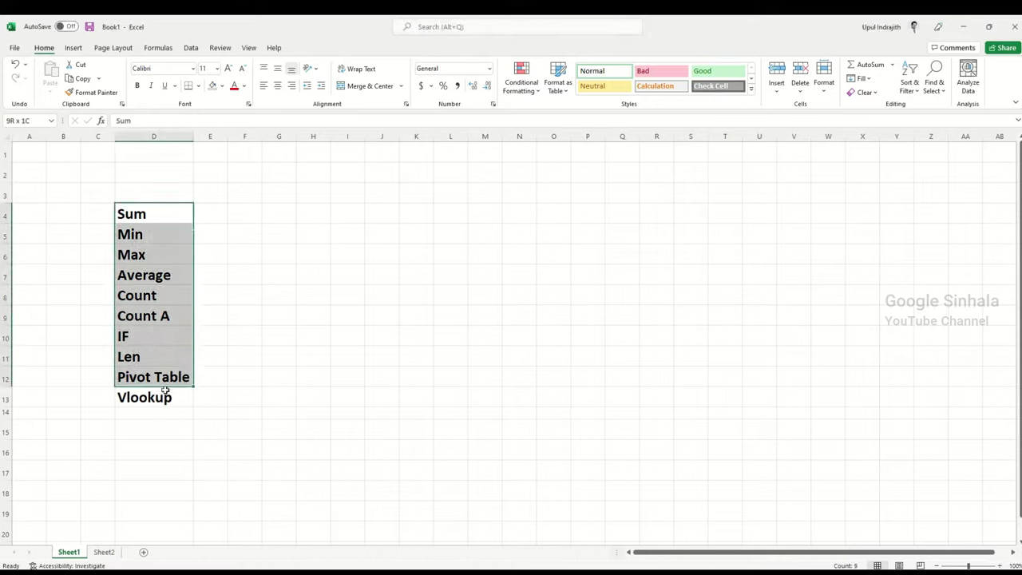
{"action": "left_click", "coordinate": [150, 297]}
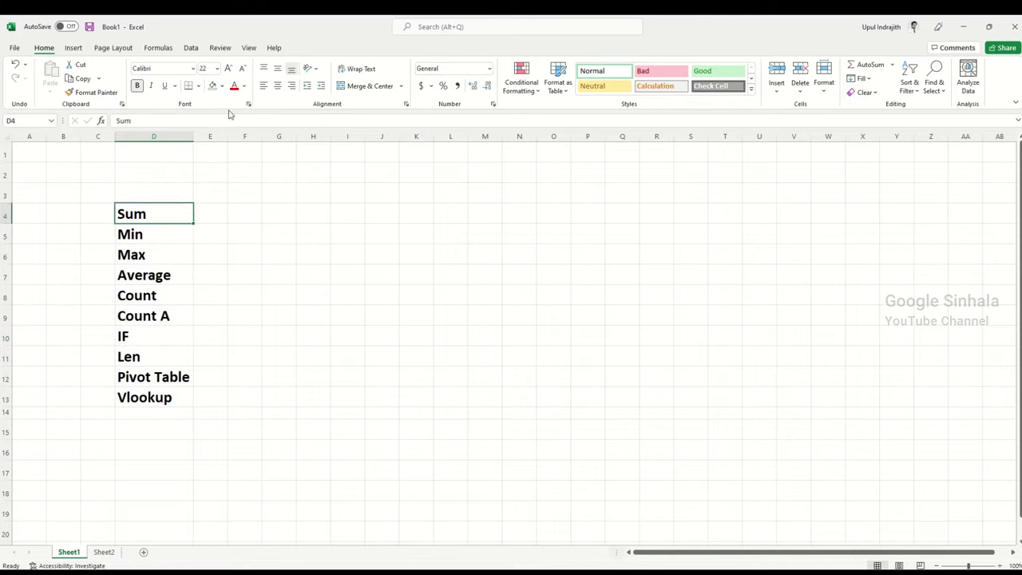
{"action": "left_click", "coordinate": [223, 87]}
{"action": "left_click", "coordinate": [241, 185]}
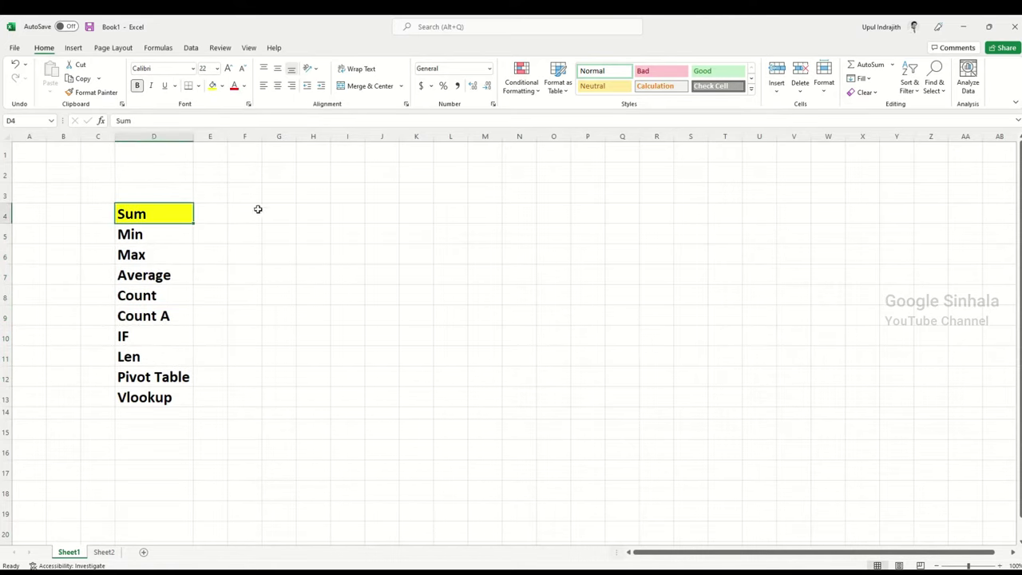
{"action": "left_click", "coordinate": [348, 294]}
{"action": "left_click", "coordinate": [104, 551]}
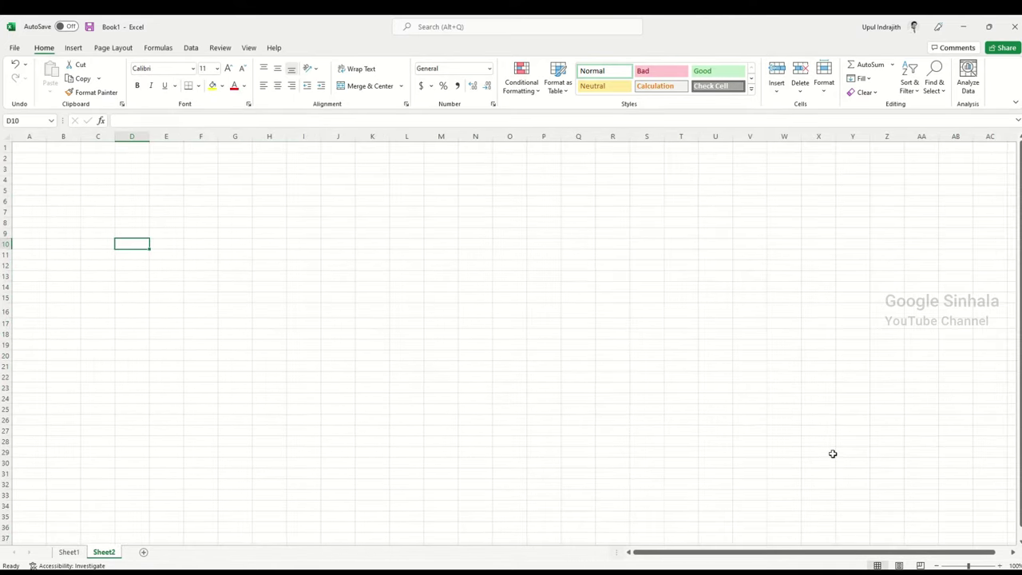
- Enter 12, 34, 5, 6, 8, 4 and 233 down column D in D3:D9
{"action": "scroll", "coordinate": [582, 356], "scroll_direction": "up", "scroll_amount": 5}
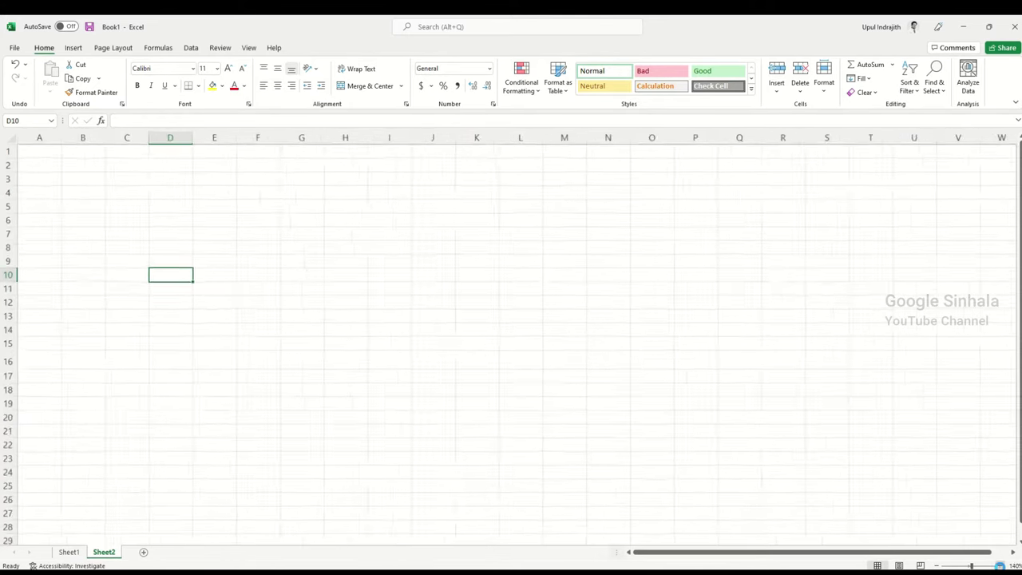
{"action": "left_click", "coordinate": [607, 352]}
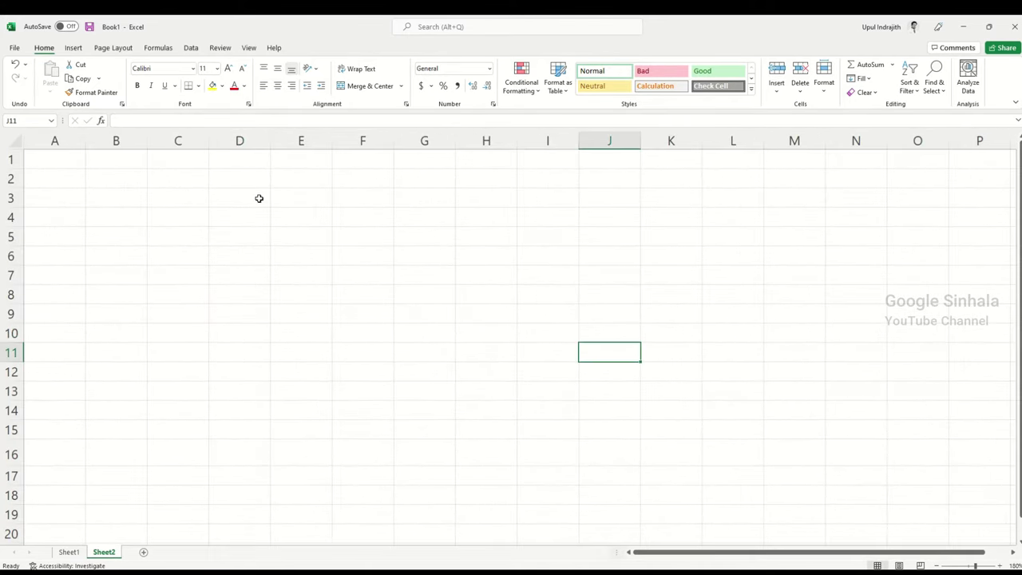
{"action": "left_click", "coordinate": [259, 198]}
{"action": "type", "text": "12"}
{"action": "key", "text": "Return"}
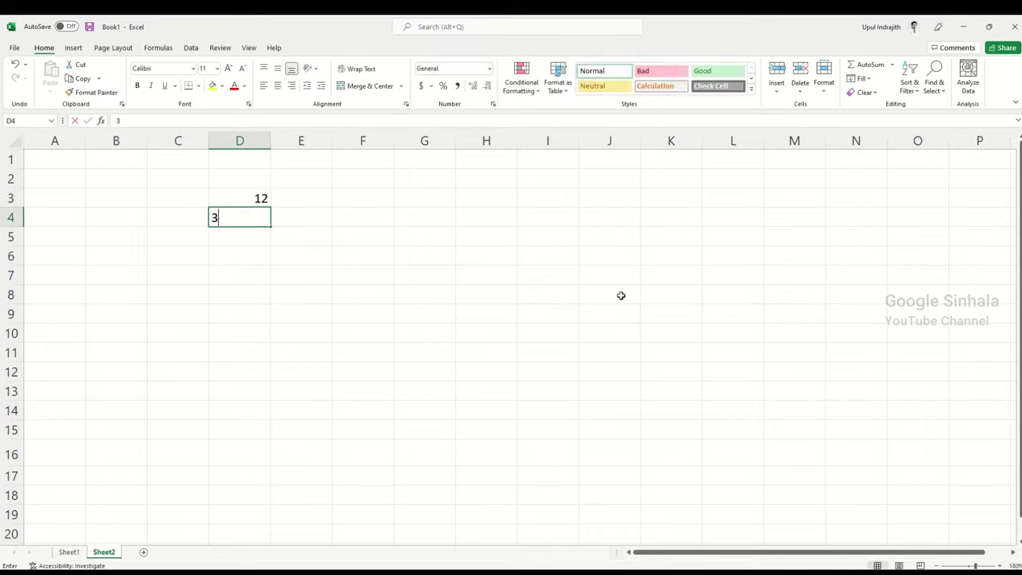
{"action": "type", "text": "34"}
{"action": "key", "text": "Return"}
{"action": "type", "text": "5"}
{"action": "key", "text": "Return"}
{"action": "type", "text": "6"}
{"action": "key", "text": "Return"}
{"action": "type", "text": "8"}
{"action": "key", "text": "Return"}
{"action": "type", "text": "4"}
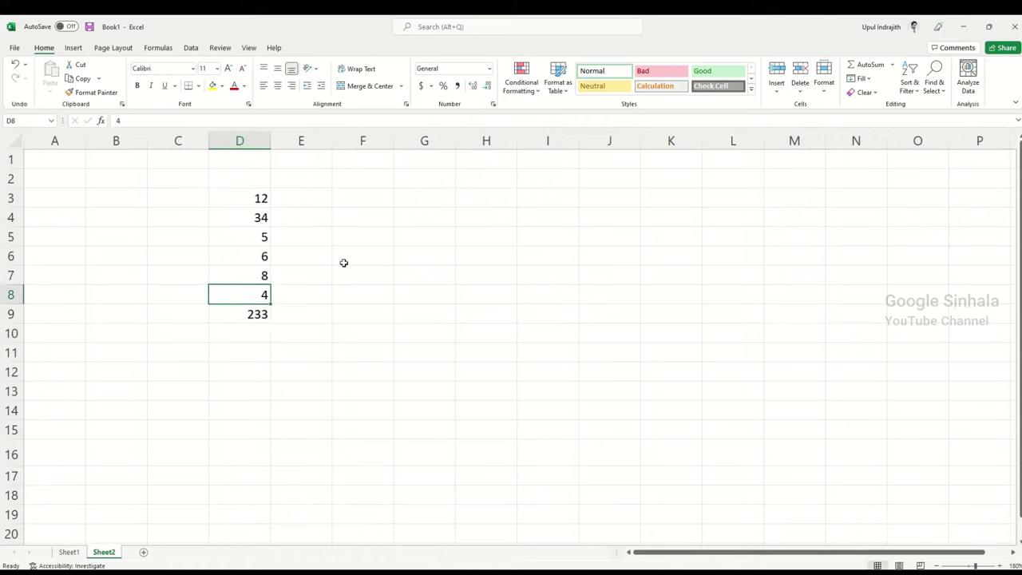
{"action": "left_click", "coordinate": [365, 234]}
- Label C10 'Total' and enter =SUM(D3:D9) in D10, giving 302
{"action": "left_click", "coordinate": [229, 343]}
{"action": "left_click", "coordinate": [196, 336]}
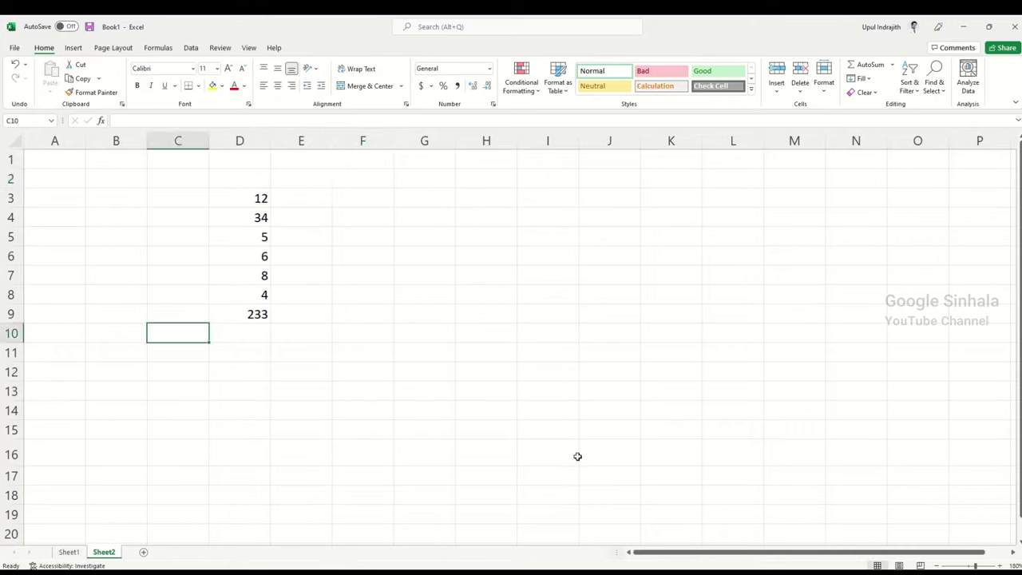
{"action": "type", "text": "Total"}
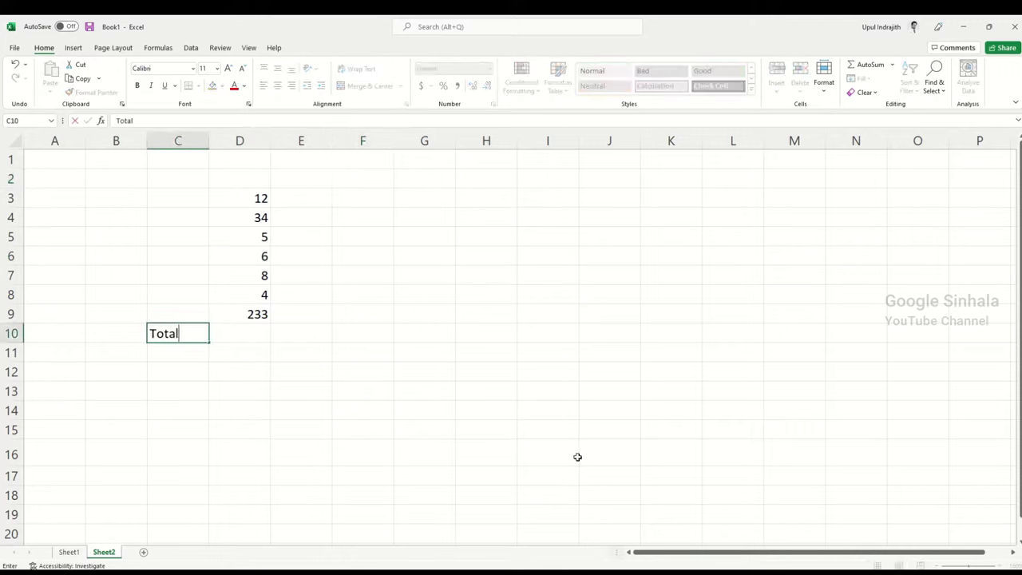
{"action": "key", "text": "Return"}
{"action": "key", "text": "Up"}
{"action": "key", "text": "Right"}
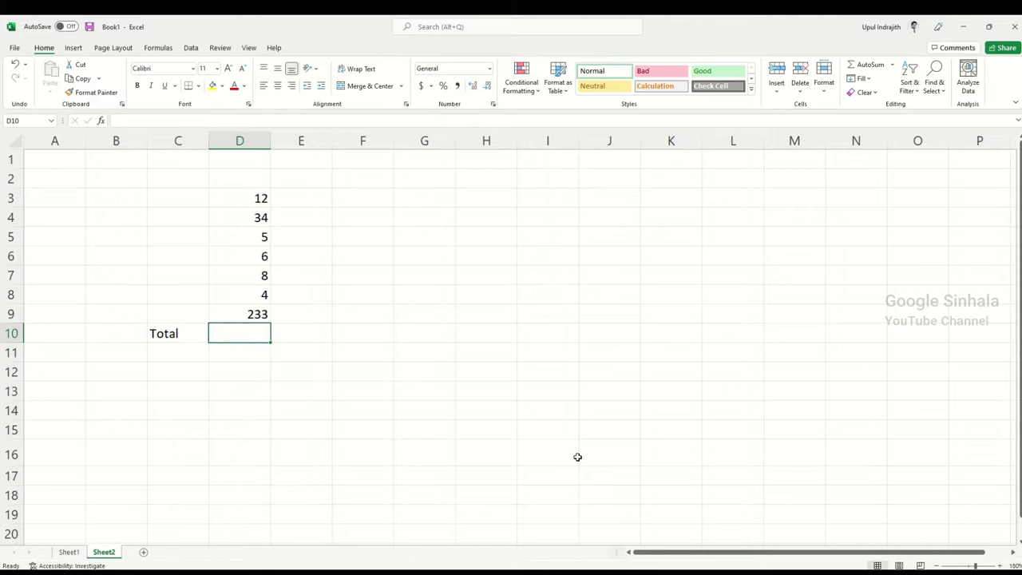
{"action": "type", "text": "="}
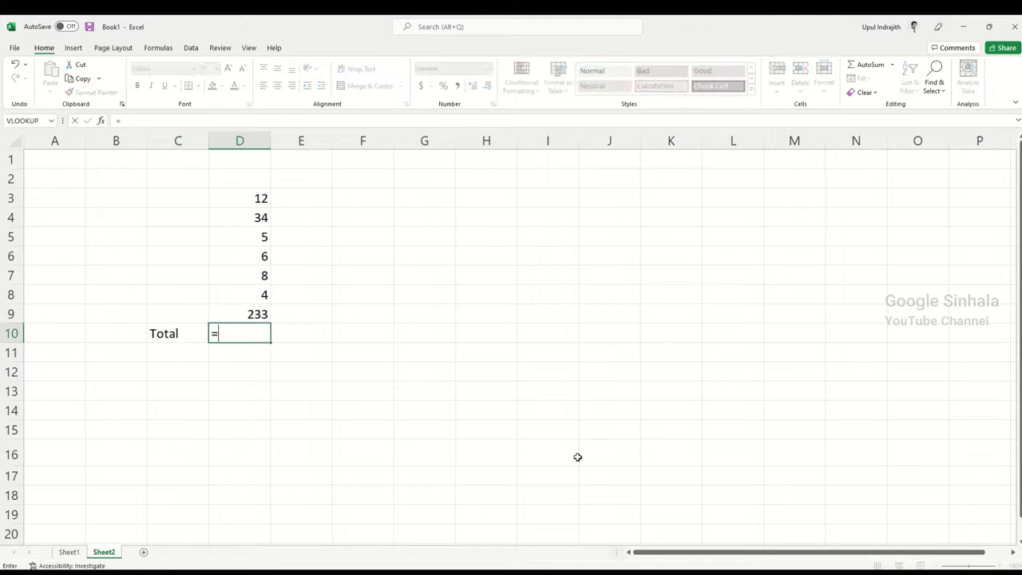
{"action": "type", "text": "su"}
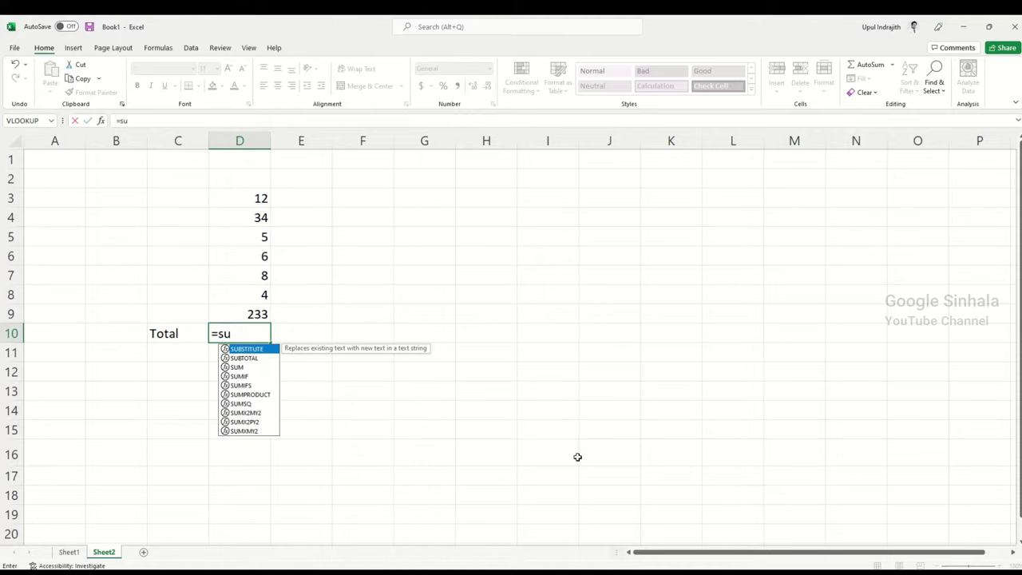
{"action": "type", "text": "m("}
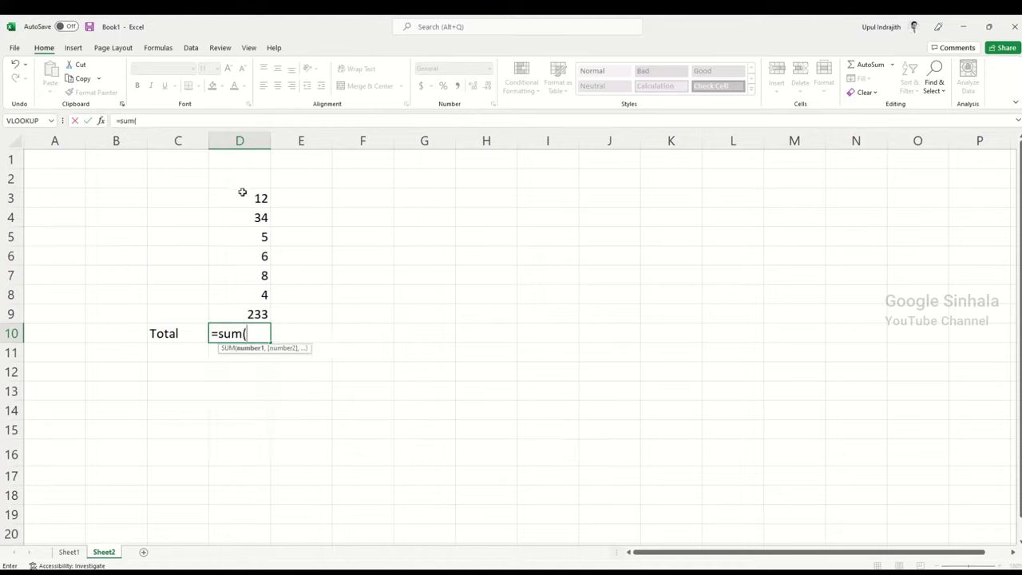
{"action": "left_click_drag", "start_coordinate": [241, 219], "coordinate": [250, 310]}
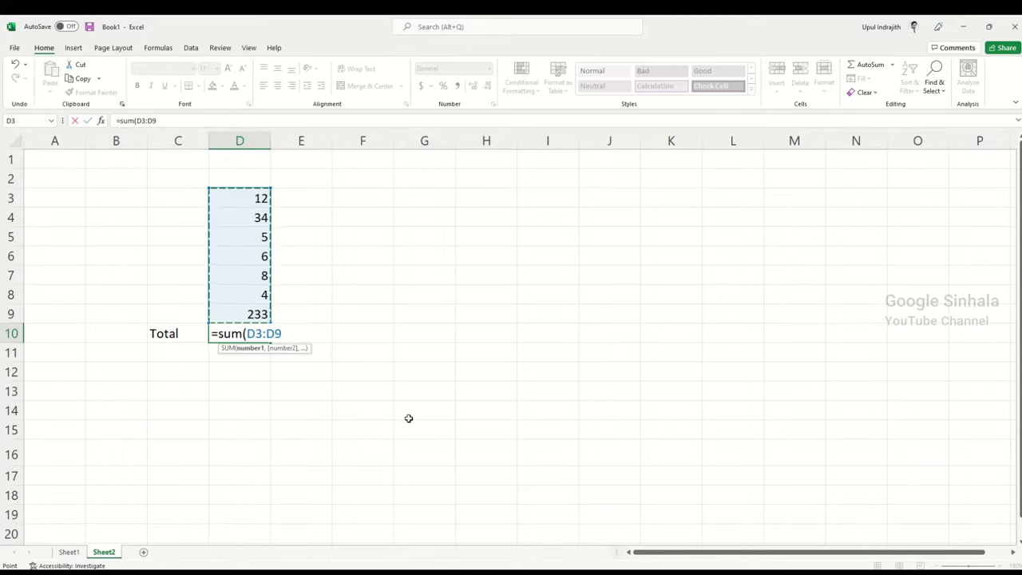
{"action": "key", "text": "Return"}
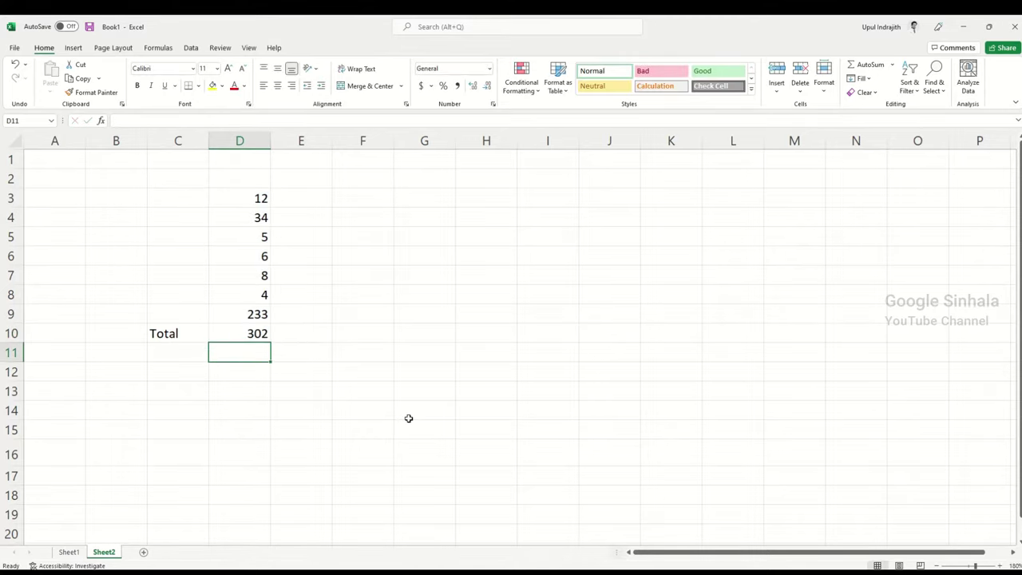
- Copy the D3:D9 numbers and paste a duplicate into column E
{"action": "left_click", "coordinate": [16, 333]}
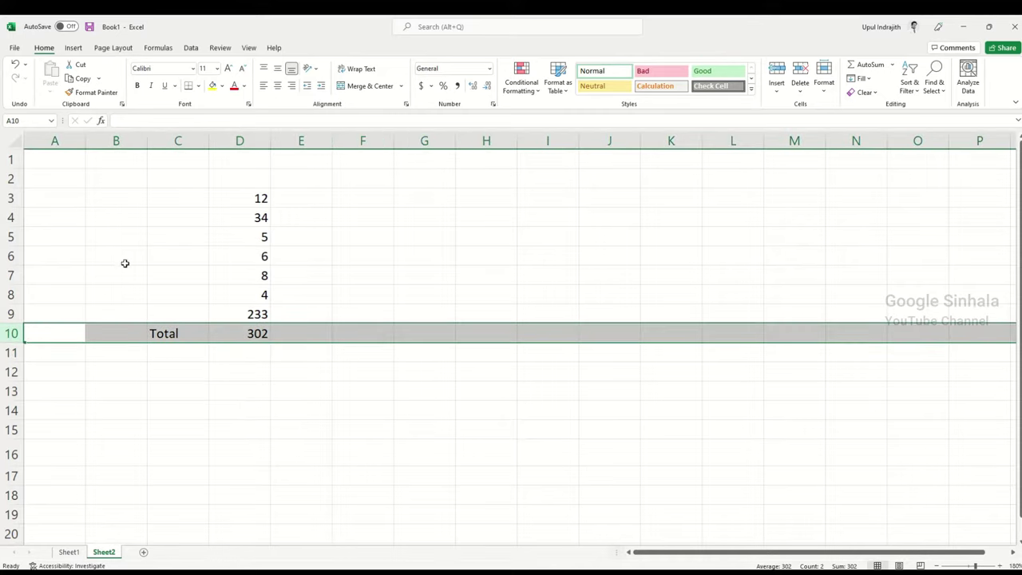
{"action": "left_click", "coordinate": [272, 210]}
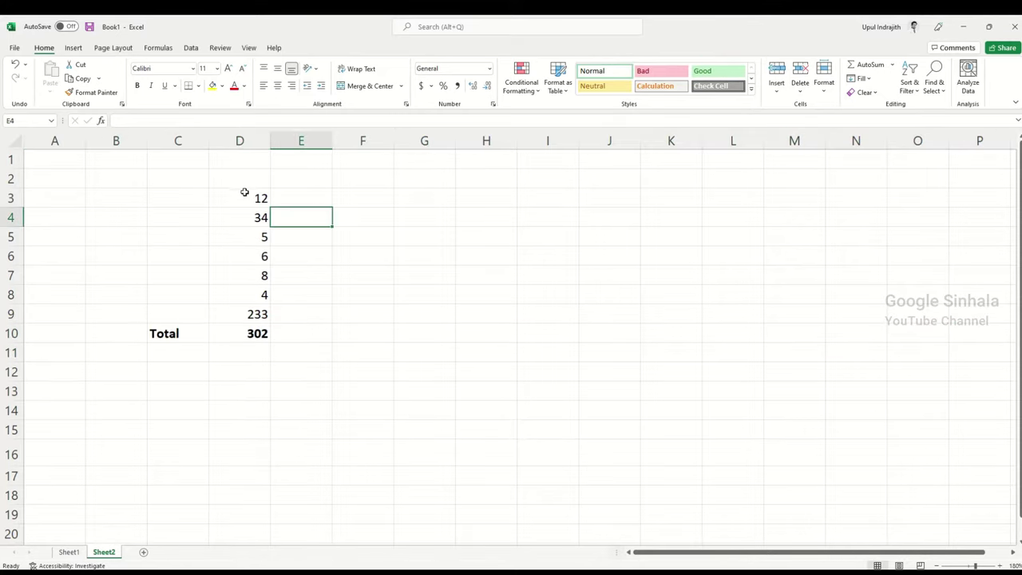
{"action": "left_click", "coordinate": [253, 353]}
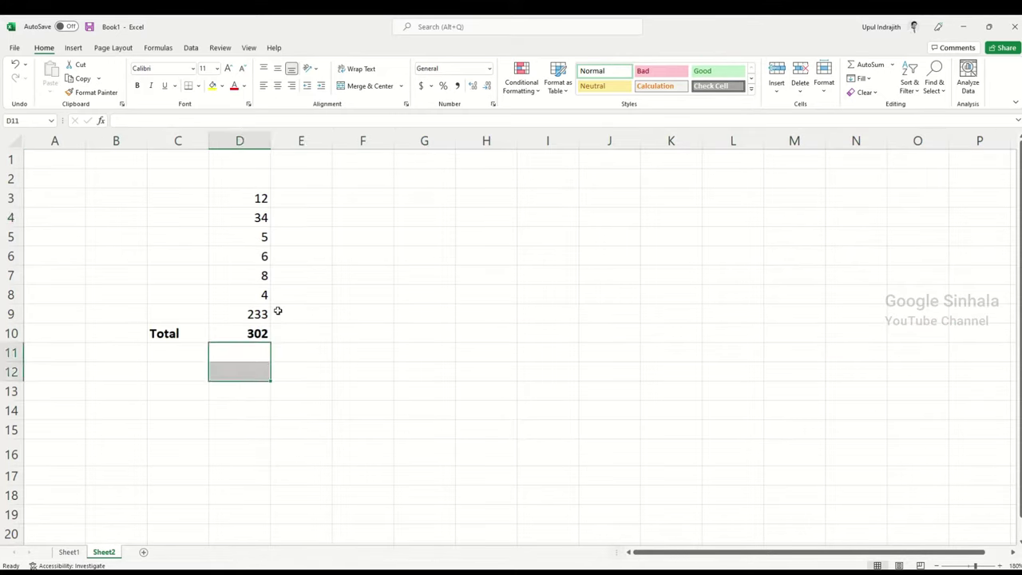
{"action": "left_click", "coordinate": [264, 250]}
{"action": "left_click_drag", "start_coordinate": [255, 199], "coordinate": [258, 301]}
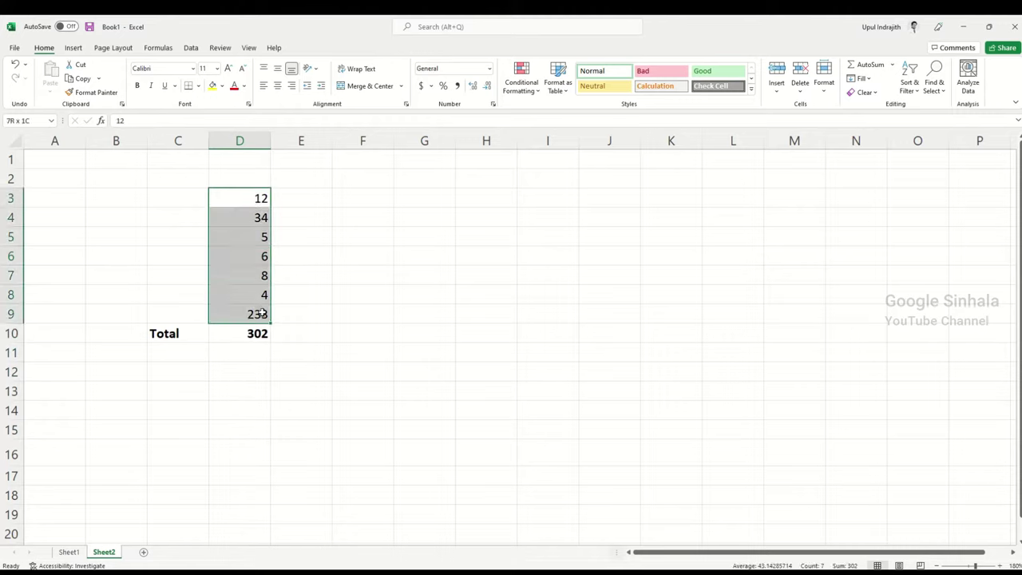
{"action": "left_click", "coordinate": [292, 201]}
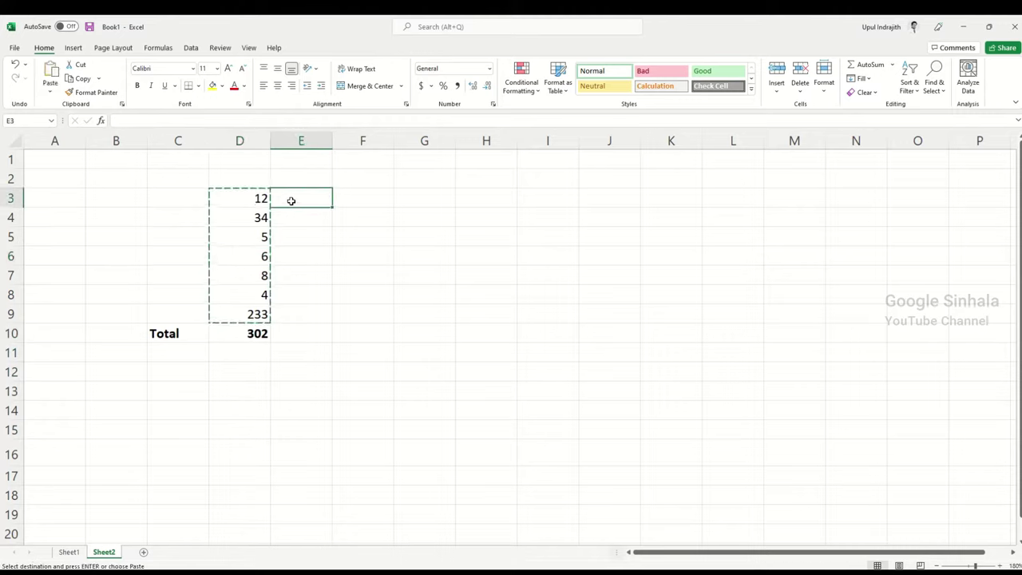
{"action": "key", "text": "ctrl+v"}
{"action": "left_click", "coordinate": [346, 239]}
{"action": "left_click", "coordinate": [326, 198]}
- Add an AutoSum total =SUM(E3:E9) in E10 showing 302
{"action": "left_click", "coordinate": [392, 261]}
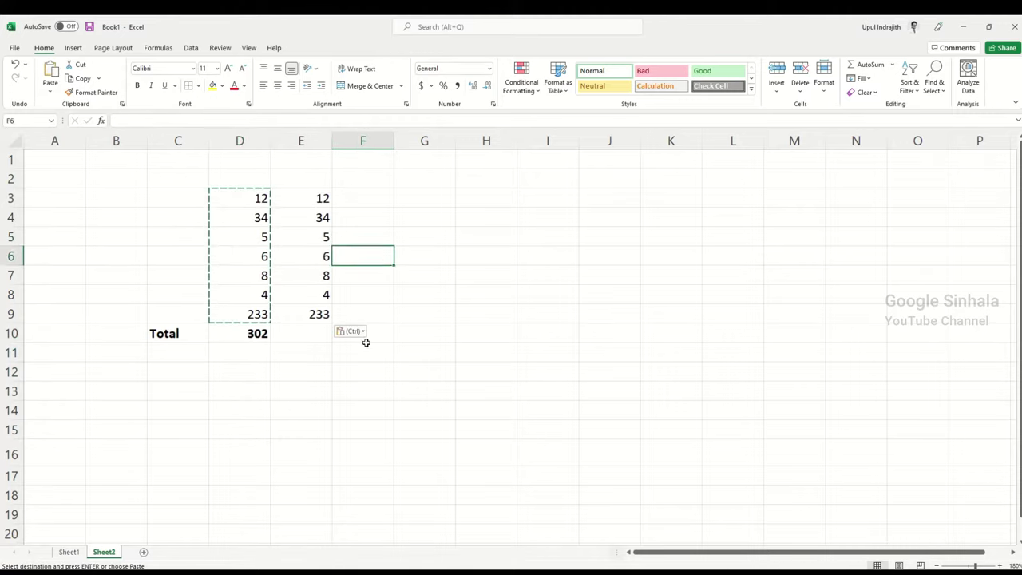
{"action": "left_click", "coordinate": [301, 390]}
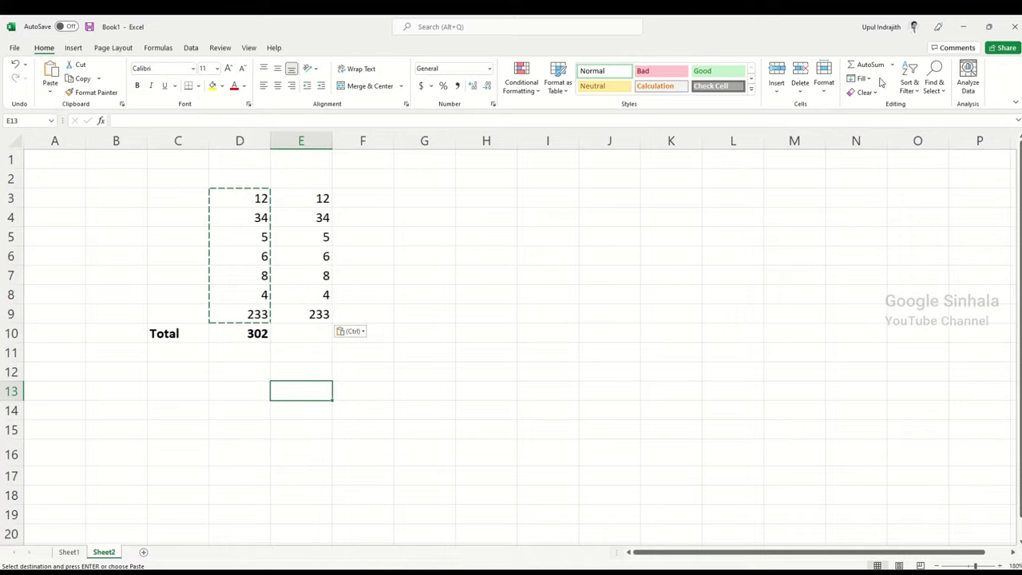
{"action": "left_click", "coordinate": [671, 311]}
{"action": "left_click", "coordinate": [402, 312]}
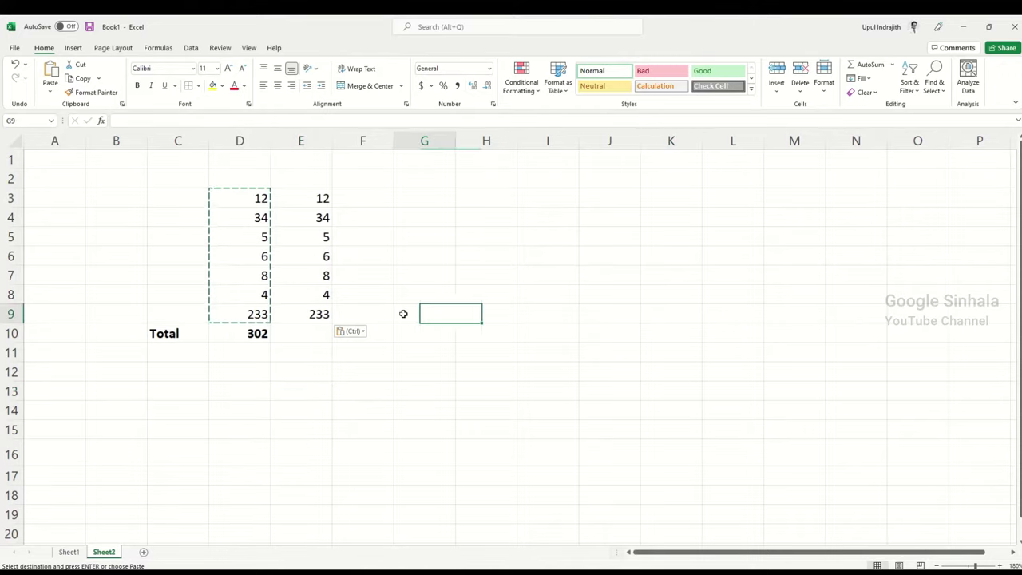
{"action": "left_click", "coordinate": [327, 212]}
{"action": "left_click_drag", "start_coordinate": [320, 198], "coordinate": [349, 315]}
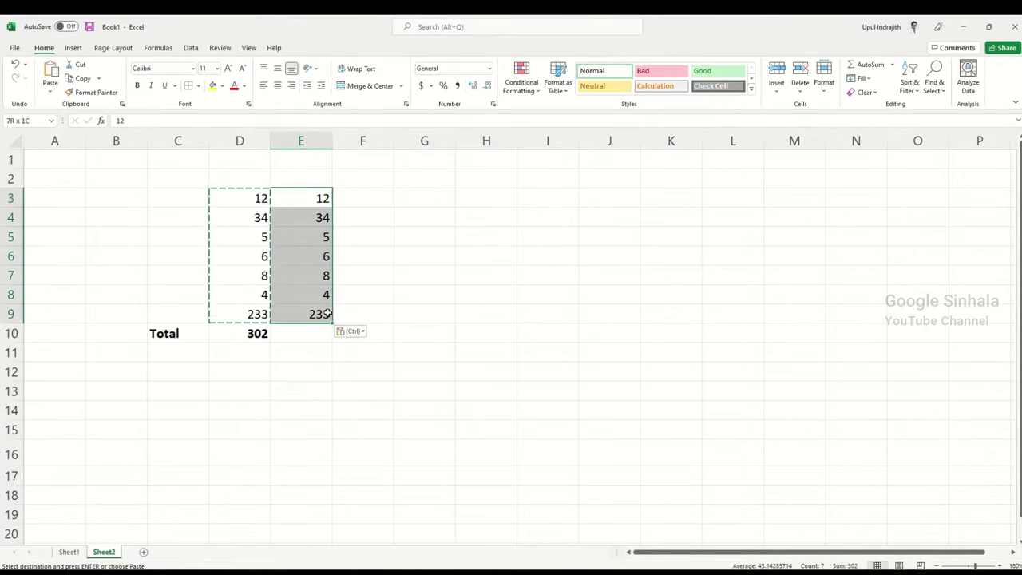
{"action": "left_click", "coordinate": [372, 243]}
{"action": "left_click", "coordinate": [323, 333]}
{"action": "key", "text": "Escape"}
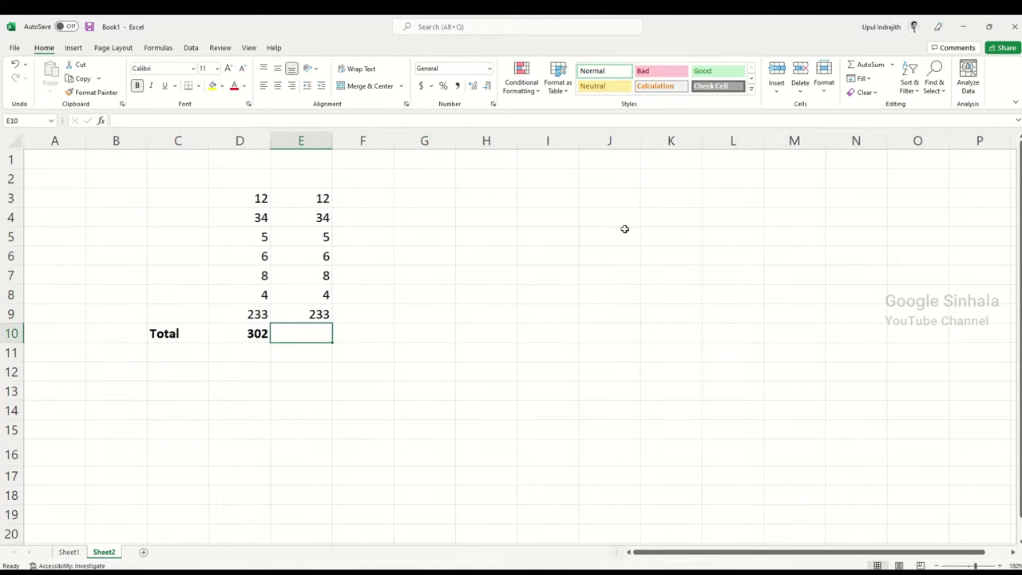
{"action": "left_click", "coordinate": [310, 257]}
{"action": "left_click", "coordinate": [317, 327]}
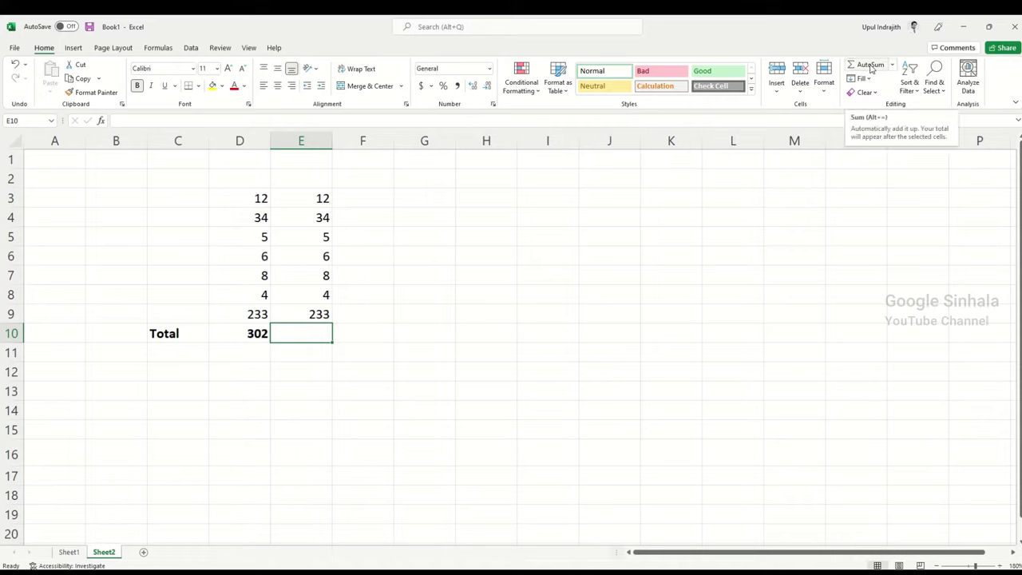
{"action": "left_click", "coordinate": [869, 65]}
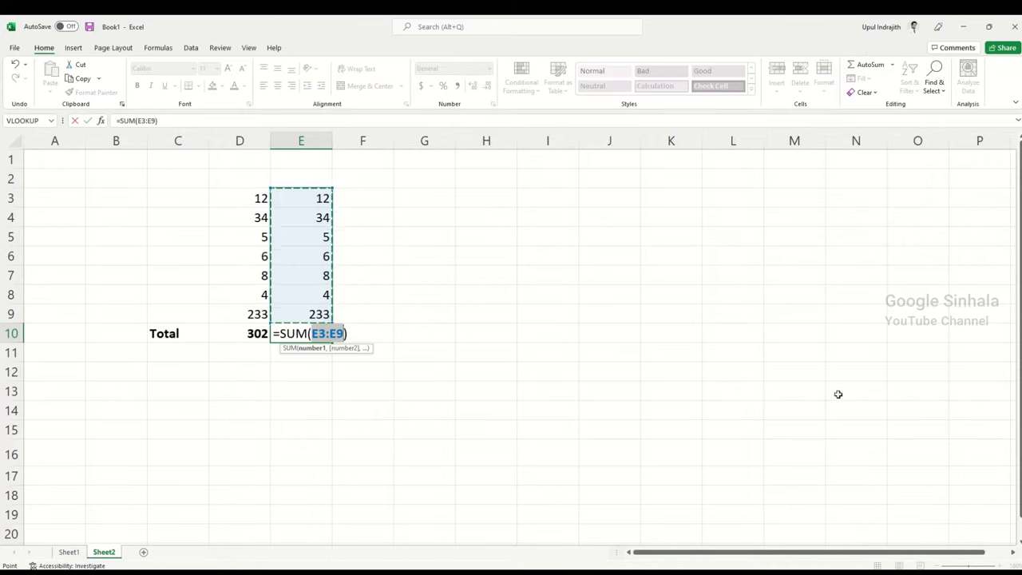
{"action": "key", "text": "Return"}
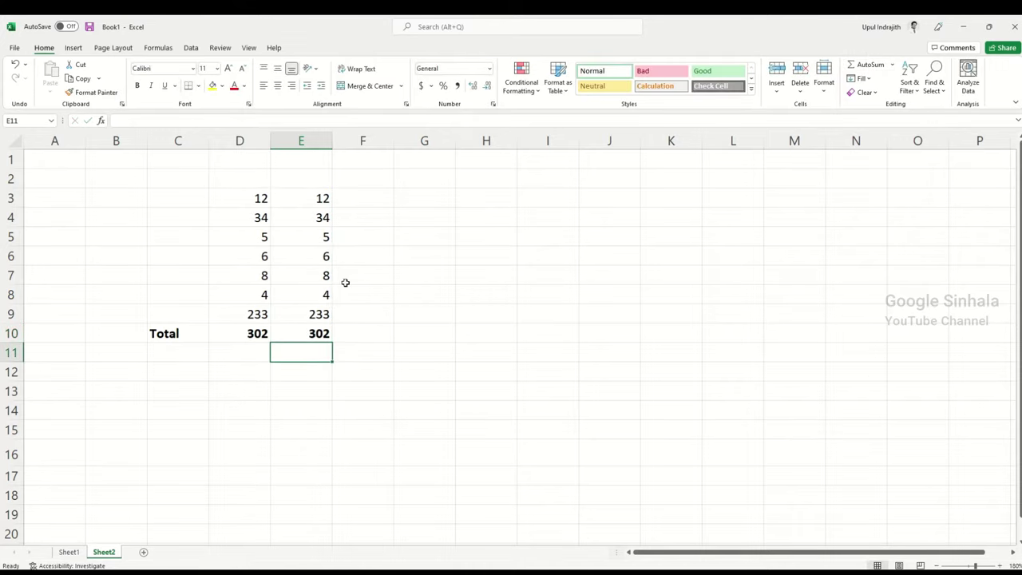
{"action": "left_click", "coordinate": [308, 328]}
- Check the column D SUM formula, then copy the seven numbers in D3:D9
{"action": "left_click", "coordinate": [429, 230]}
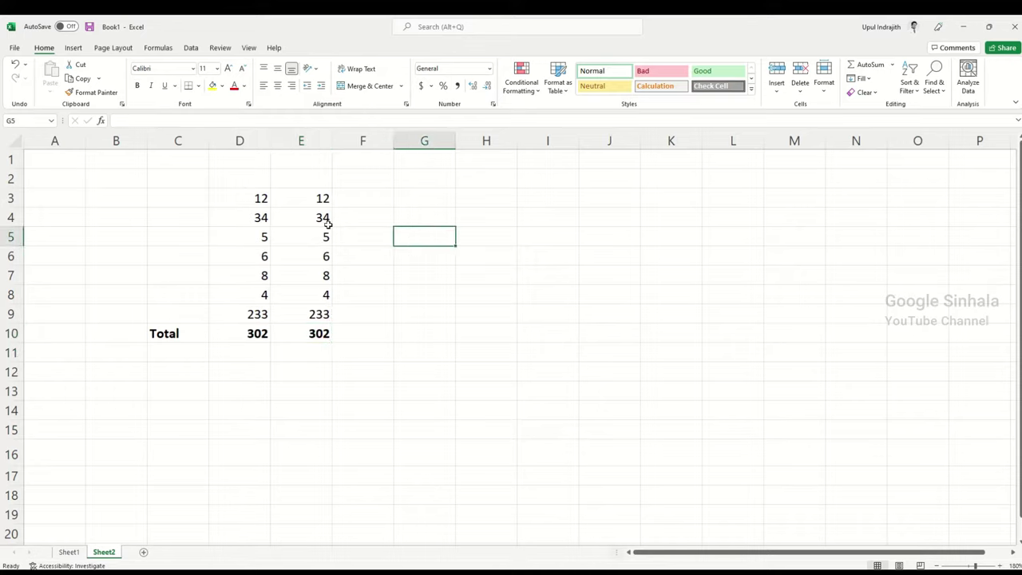
{"action": "left_click", "coordinate": [257, 336]}
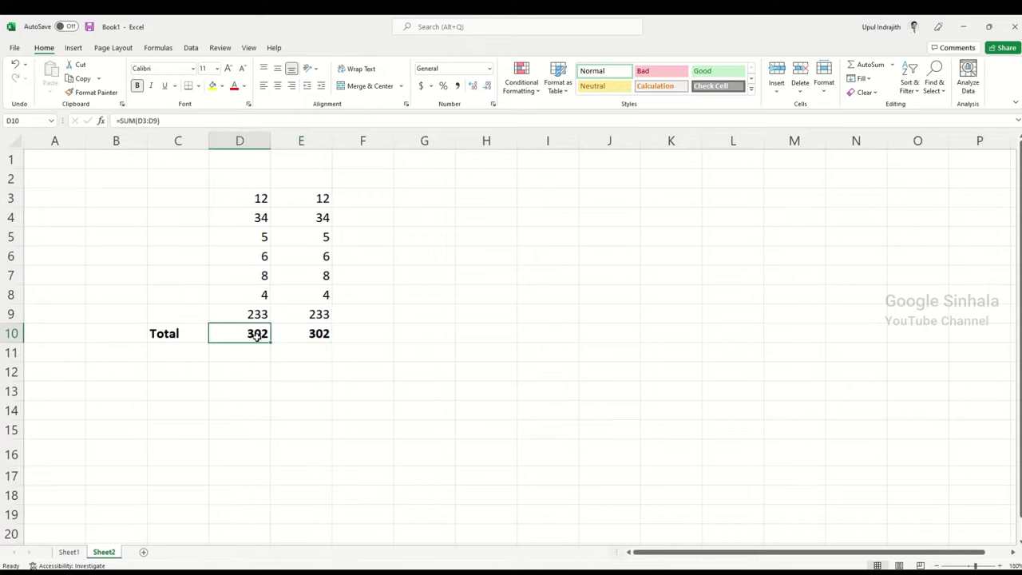
{"action": "left_click", "coordinate": [366, 342]}
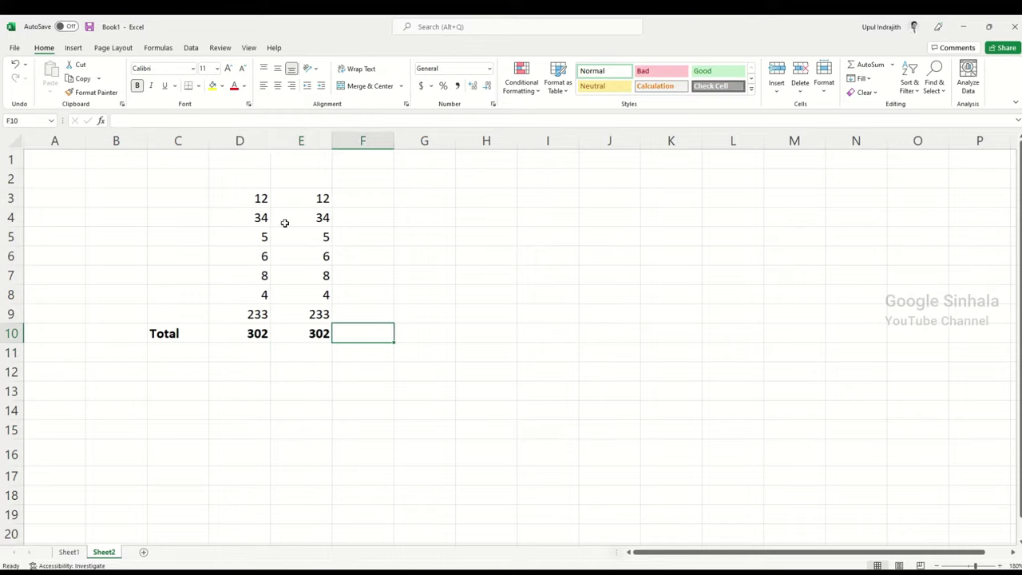
{"action": "left_click_drag", "start_coordinate": [253, 201], "coordinate": [251, 258]}
{"action": "left_click_drag", "start_coordinate": [242, 200], "coordinate": [244, 311]}
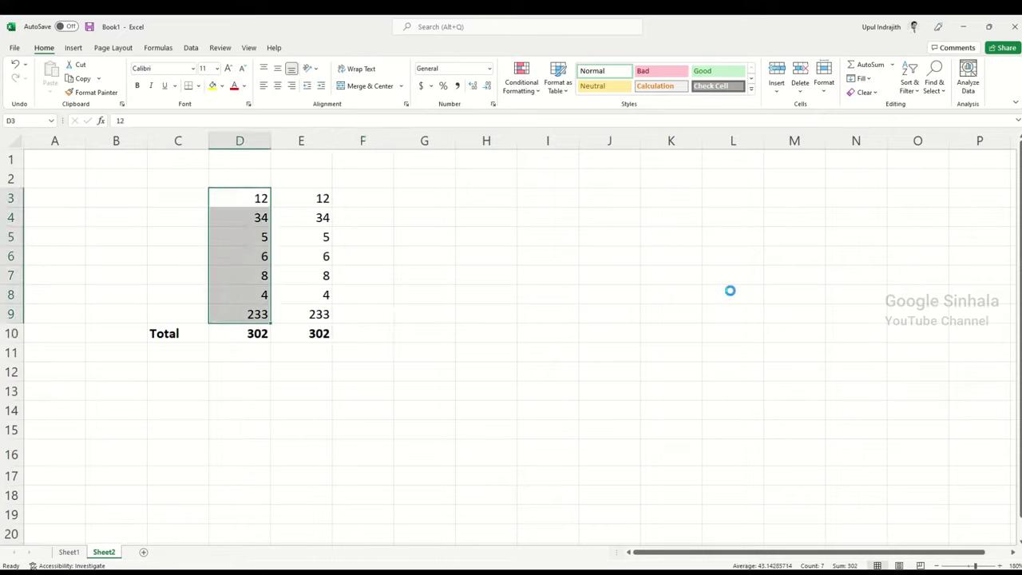
{"action": "key", "text": "ctrl+c"}
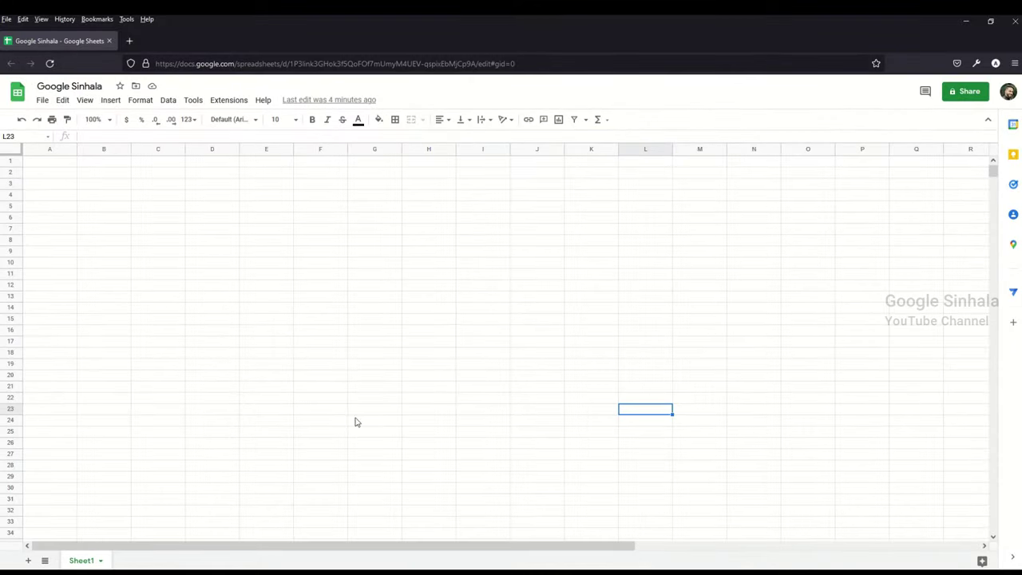
- Paste the seven copied numbers into Google Sheets cells B2:B8
{"action": "right_click", "coordinate": [83, 174]}
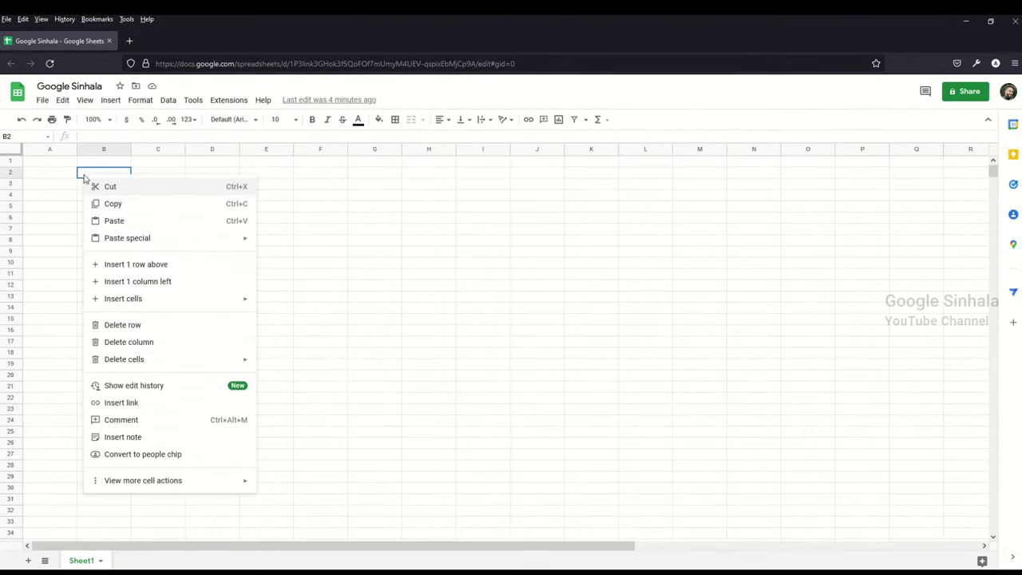
{"action": "left_click", "coordinate": [114, 218]}
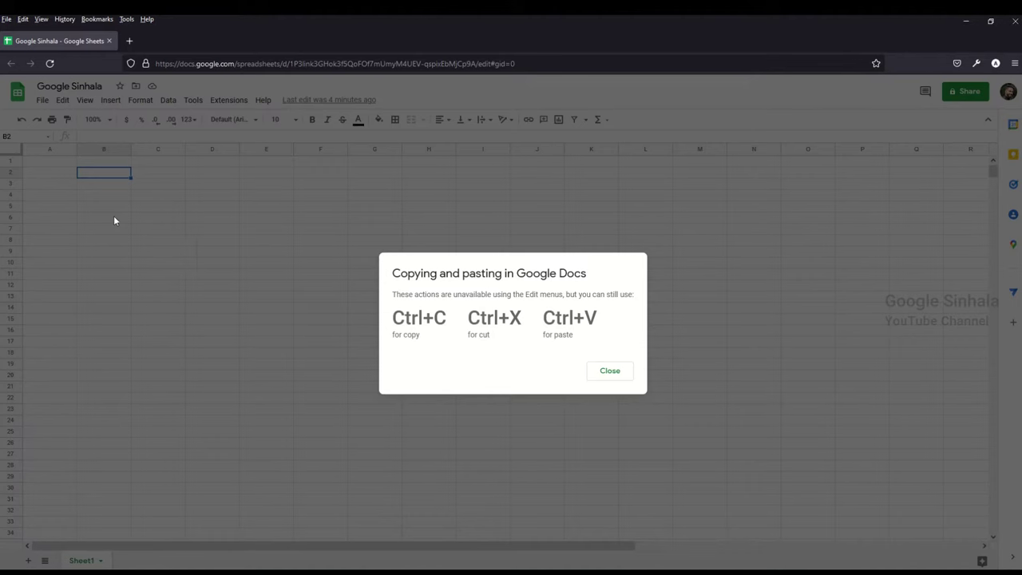
{"action": "left_click", "coordinate": [608, 379]}
{"action": "key", "text": "ctrl+v"}
{"action": "left_click", "coordinate": [249, 258]}
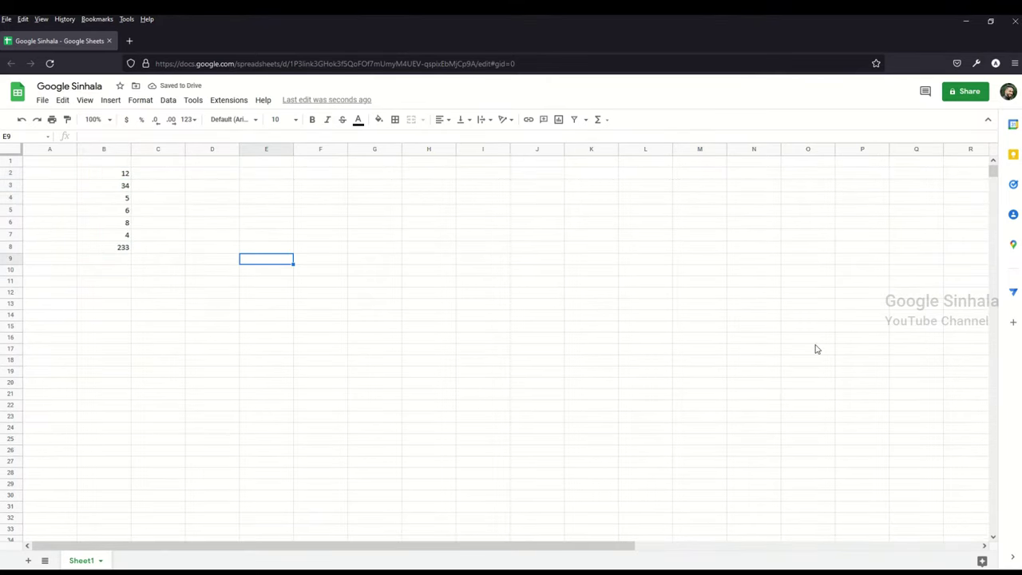
{"action": "key", "text": "ctrl+plus"}
{"action": "key", "text": "ctrl+plus"}
{"action": "key", "text": "ctrl+plus"}
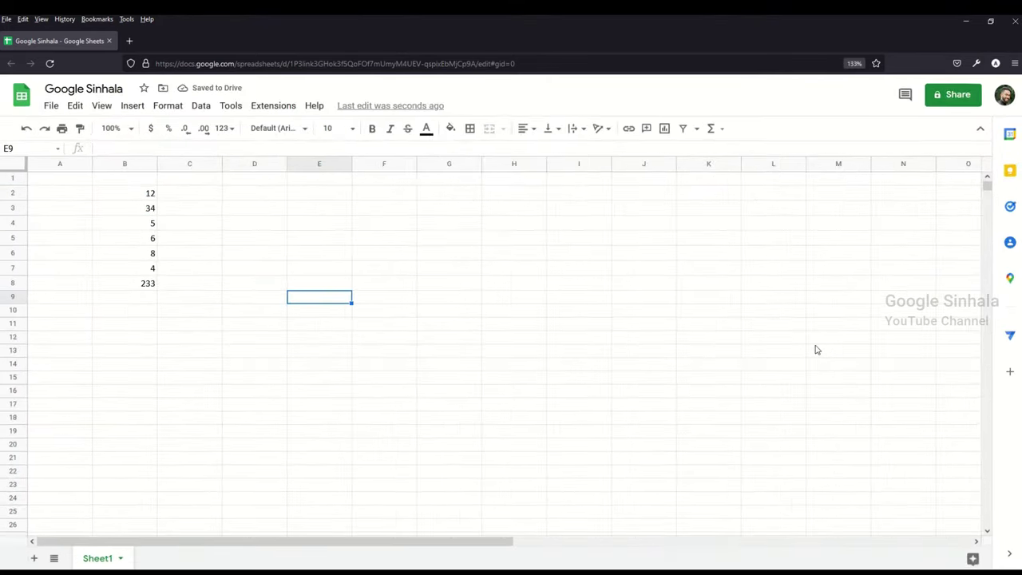
{"action": "key", "text": "ctrl+plus"}
{"action": "key", "text": "ctrl+plus"}
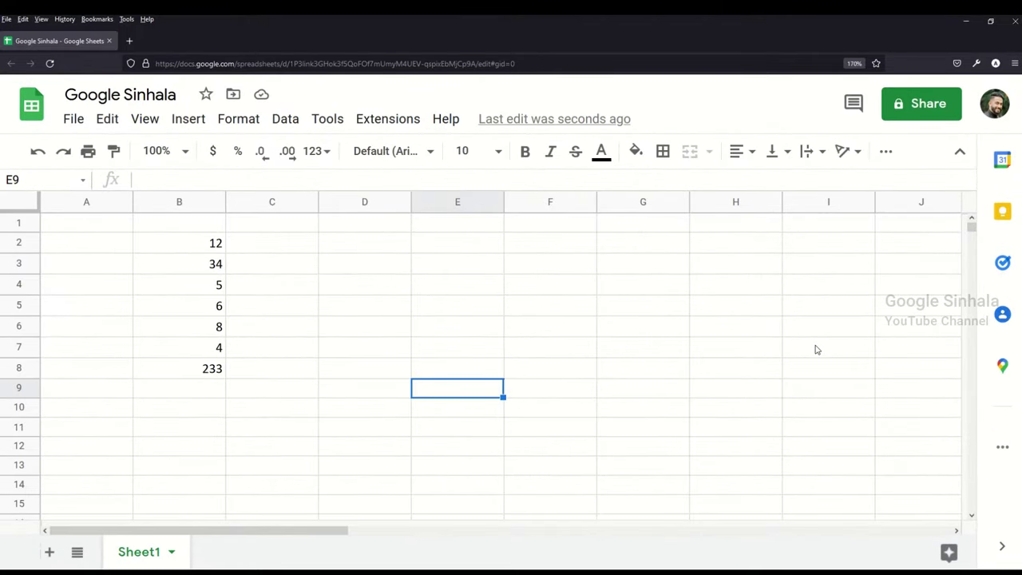
- Enter =sum(B2:B8) in B9 to total the numbers as 302
{"action": "key", "text": "Right"}
{"action": "left_click", "coordinate": [216, 391]}
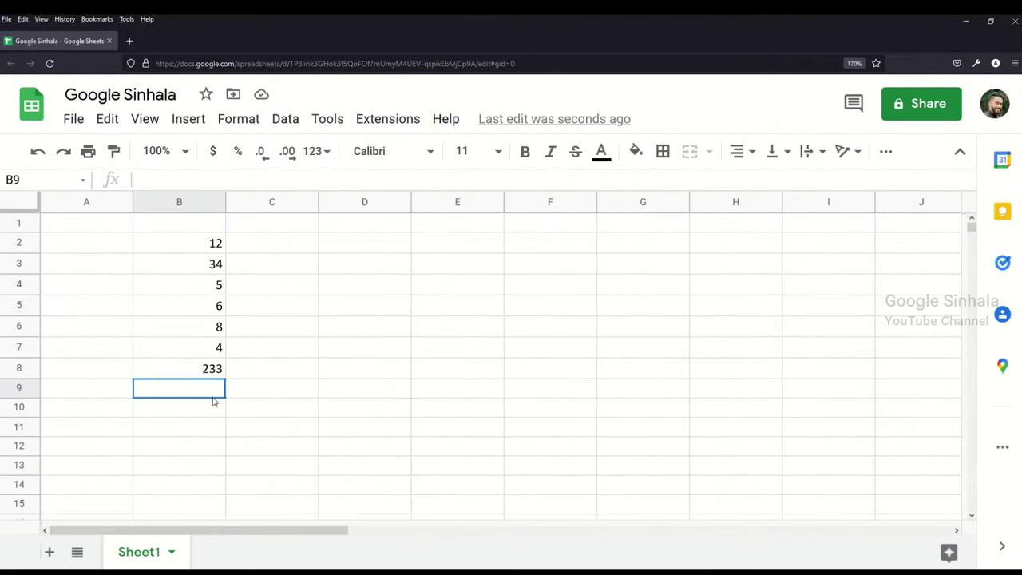
{"action": "type", "text": "="}
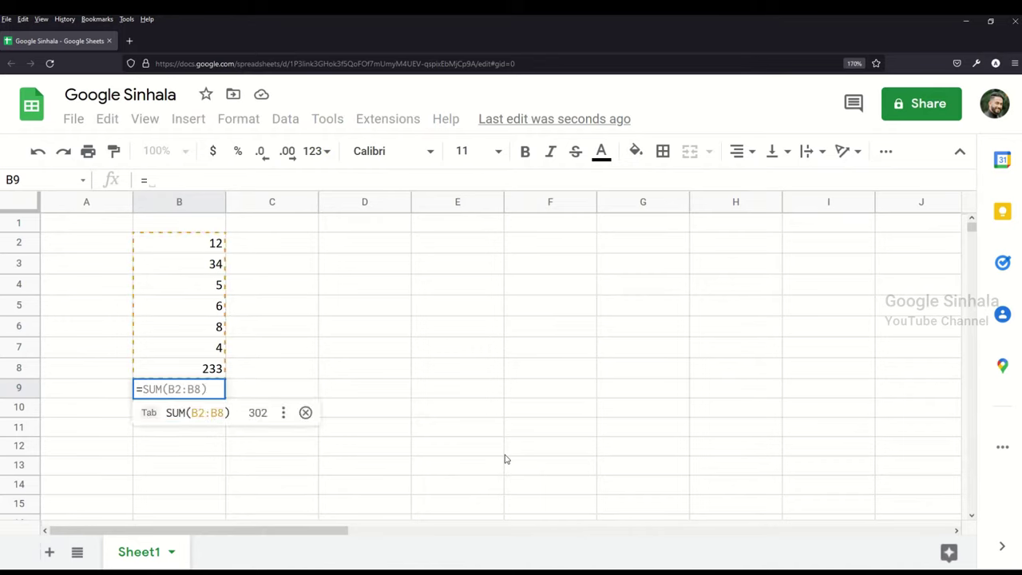
{"action": "type", "text": "sum"}
{"action": "key", "text": "Tab"}
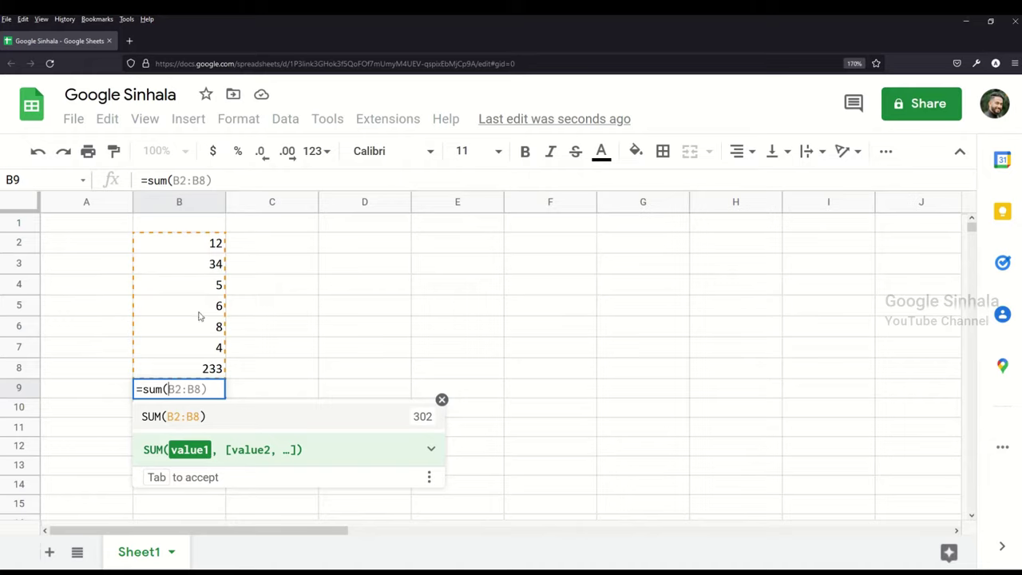
{"action": "left_click_drag", "start_coordinate": [194, 247], "coordinate": [185, 366]}
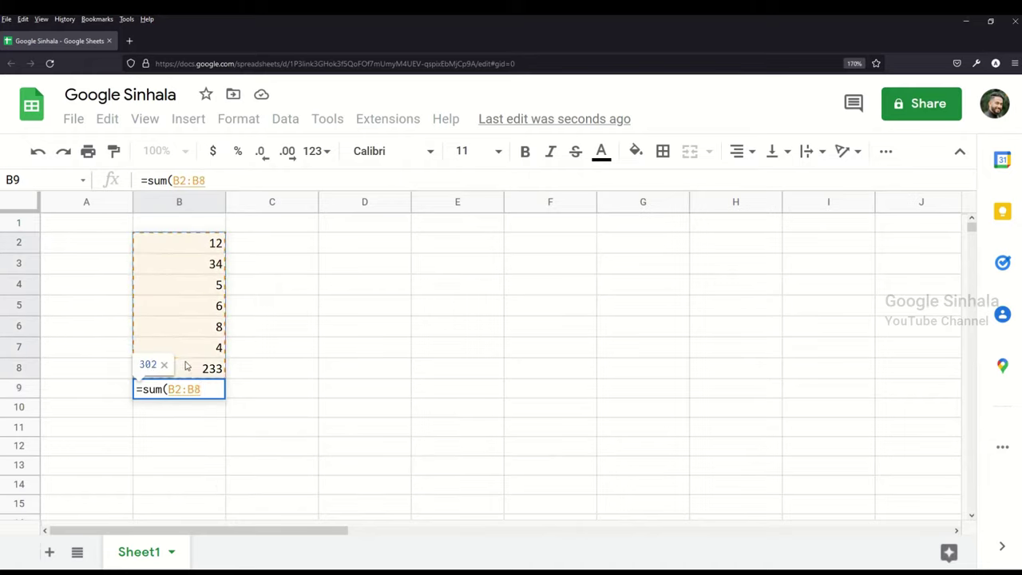
{"action": "type", "text": ")"}
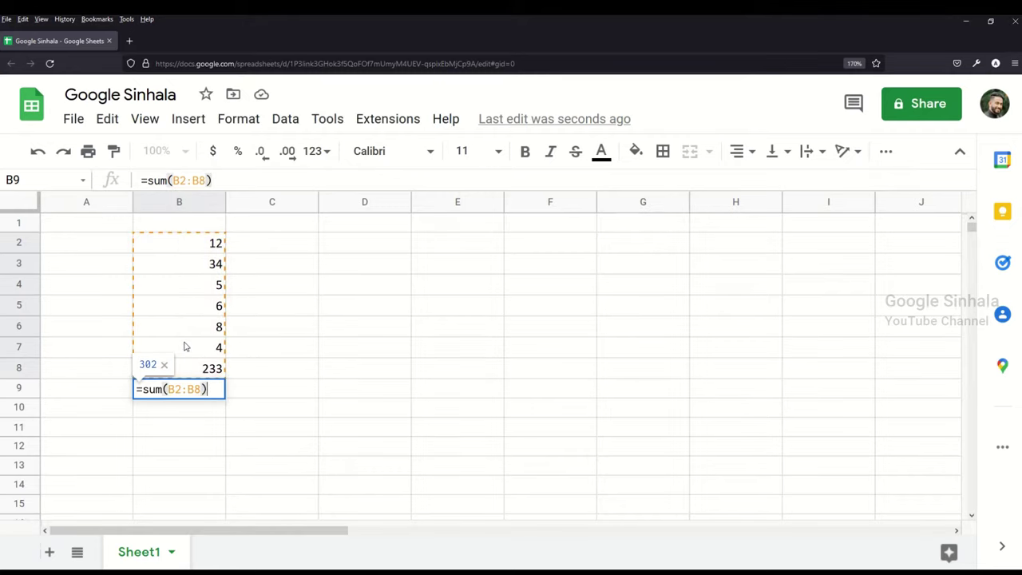
{"action": "key", "text": "Return"}
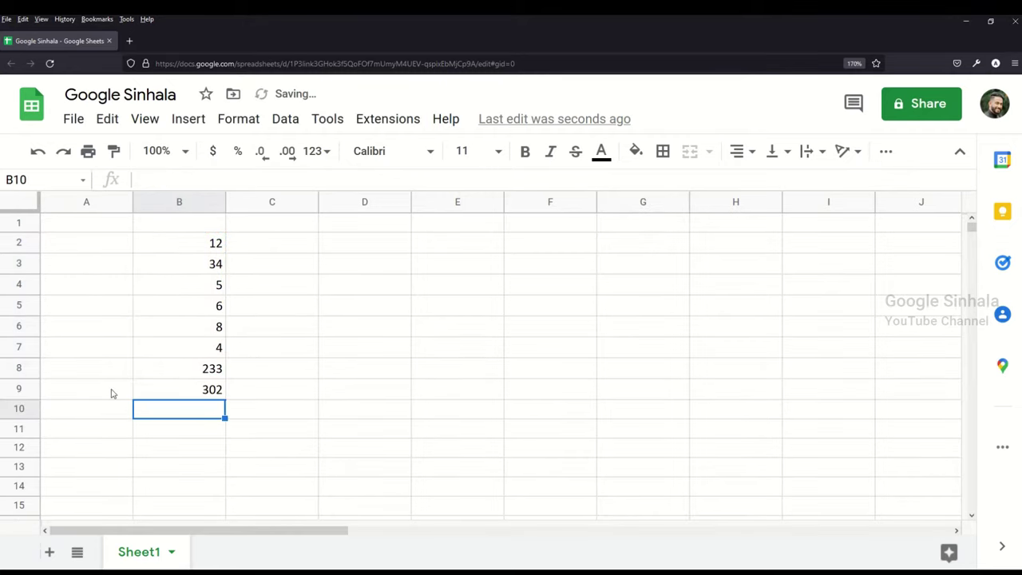
- Label A9 'Total' and make the 302 total in B9 bold
{"action": "left_click", "coordinate": [112, 393]}
{"action": "type", "text": "Tota"}
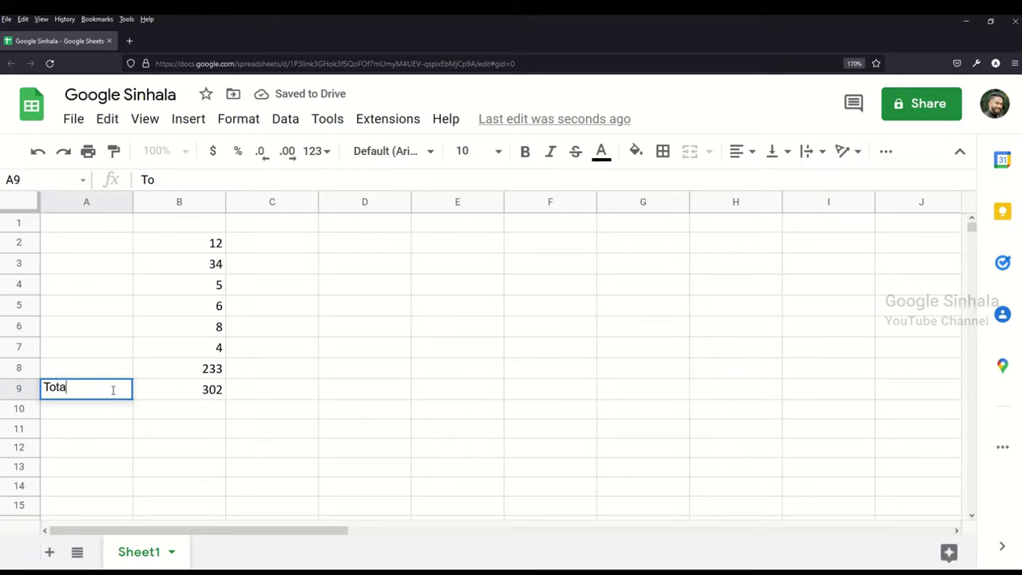
{"action": "type", "text": "l"}
{"action": "key", "text": "Return"}
{"action": "left_click", "coordinate": [185, 394]}
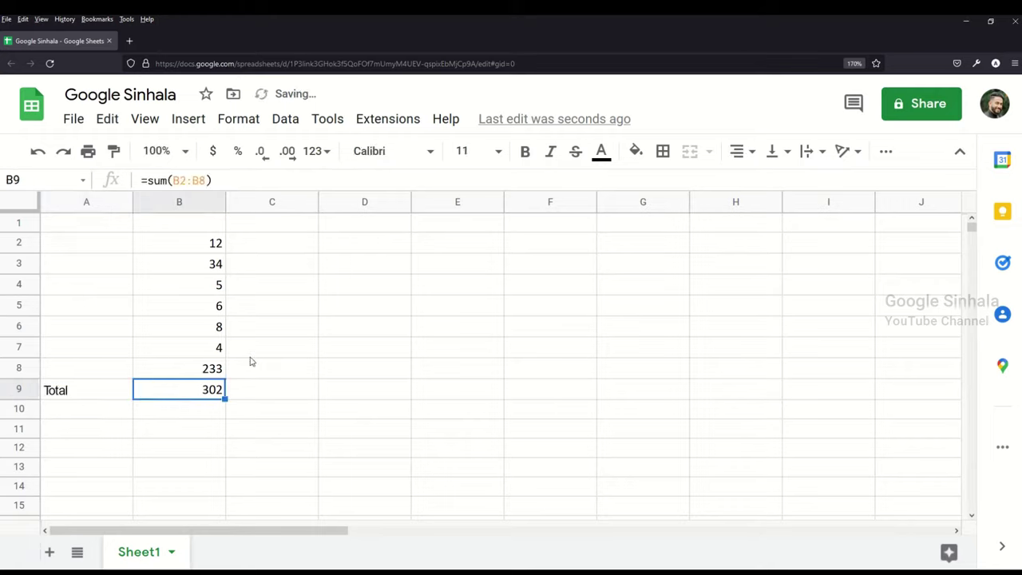
{"action": "left_click", "coordinate": [527, 155]}
{"action": "left_click", "coordinate": [460, 334]}
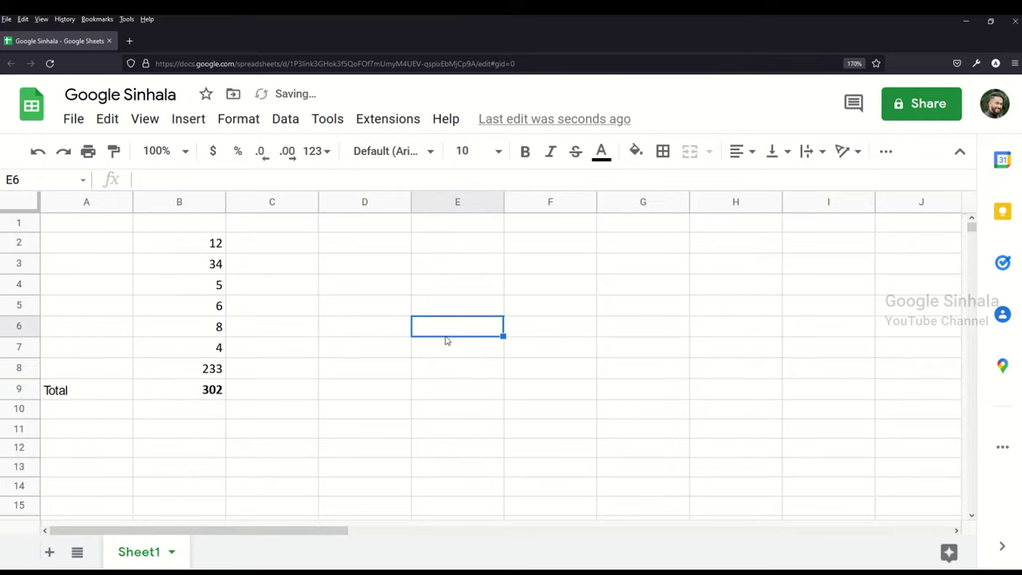
{"action": "left_click", "coordinate": [402, 348]}
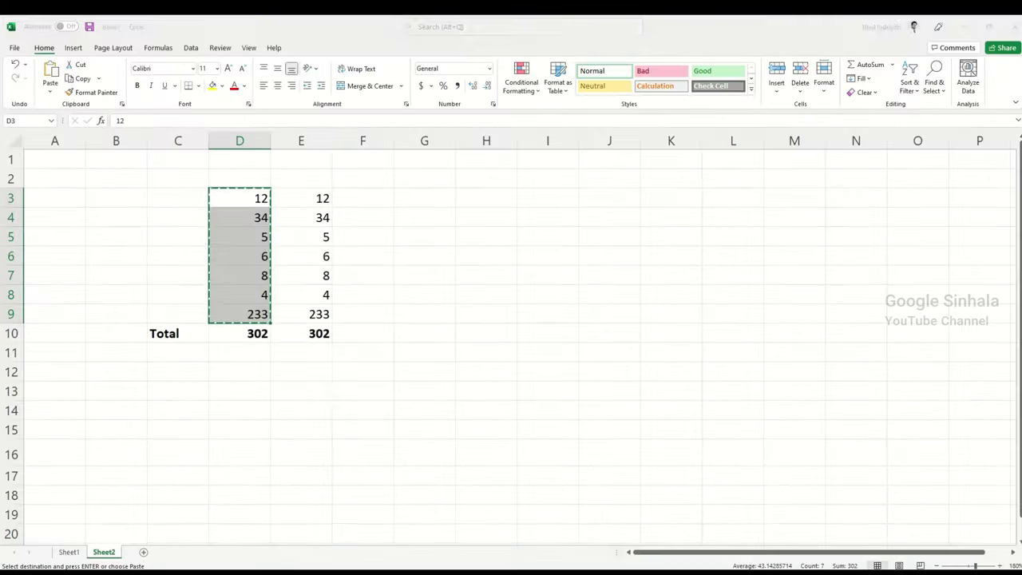
- Highlight the Min entry in Sheet1's function list yellow
{"action": "left_click", "coordinate": [497, 428]}
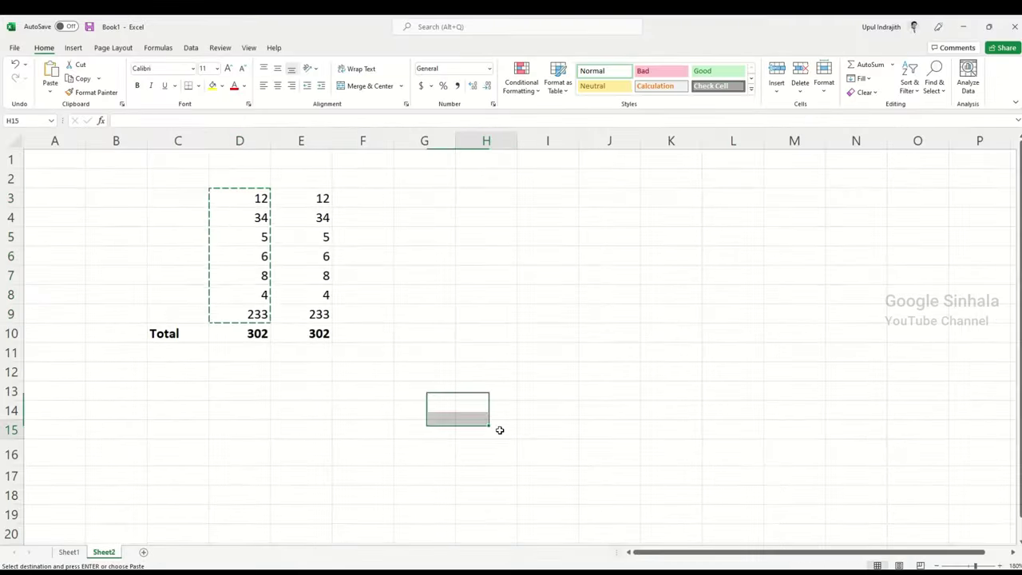
{"action": "left_click", "coordinate": [69, 552]}
{"action": "left_click", "coordinate": [276, 335]}
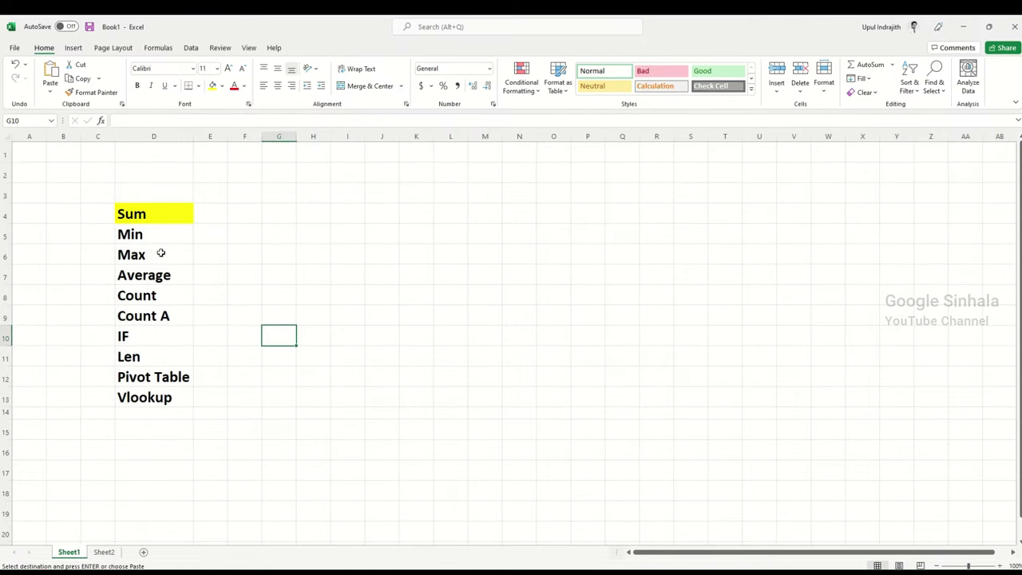
{"action": "left_click", "coordinate": [148, 236]}
{"action": "left_click", "coordinate": [213, 85]}
{"action": "left_click", "coordinate": [414, 336]}
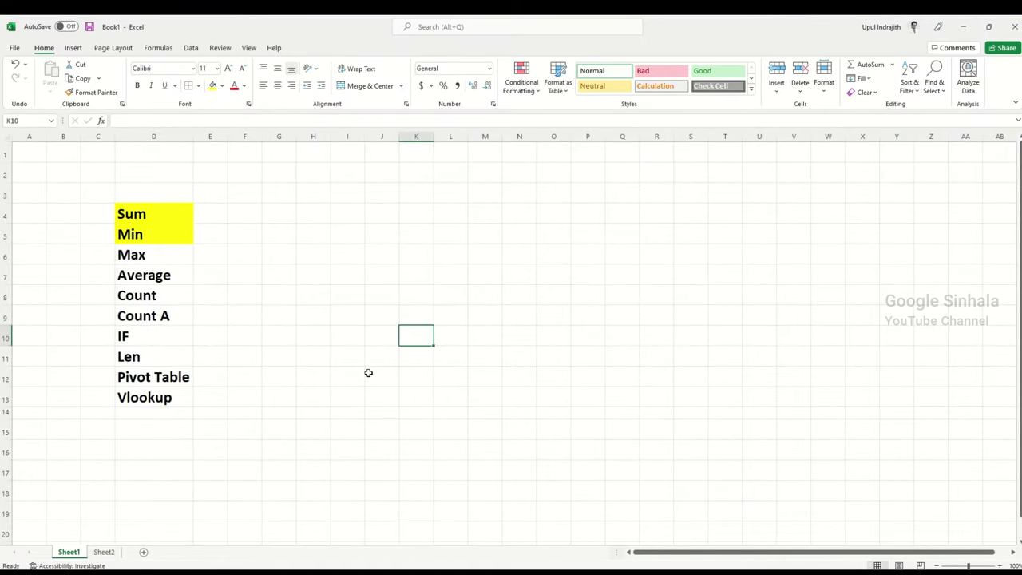
{"action": "left_click", "coordinate": [220, 235]}
{"action": "left_click", "coordinate": [166, 235]}
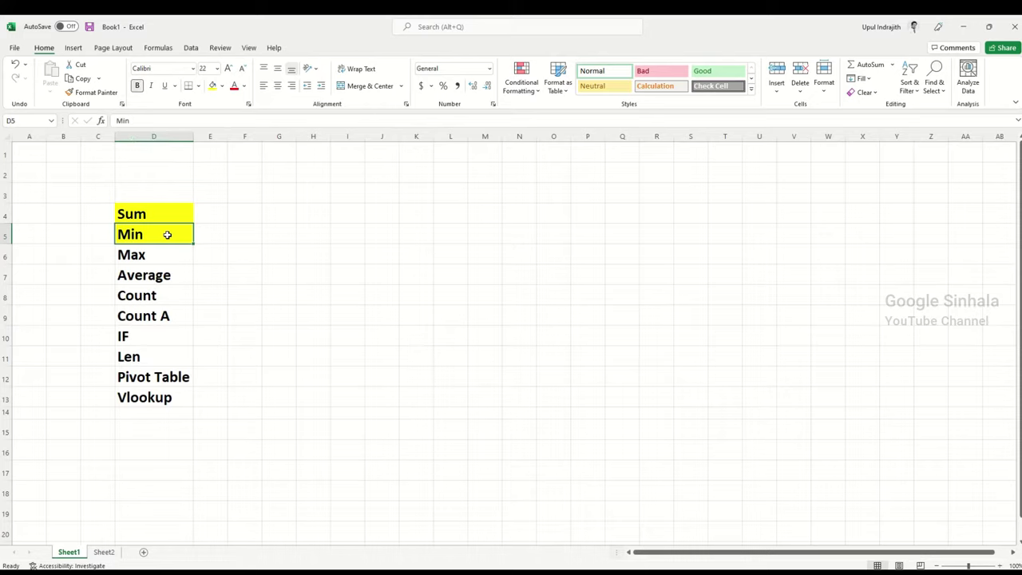
{"action": "left_click", "coordinate": [357, 231]}
{"action": "left_click", "coordinate": [159, 233]}
{"action": "left_click", "coordinate": [244, 274]}
{"action": "left_click", "coordinate": [284, 273]}
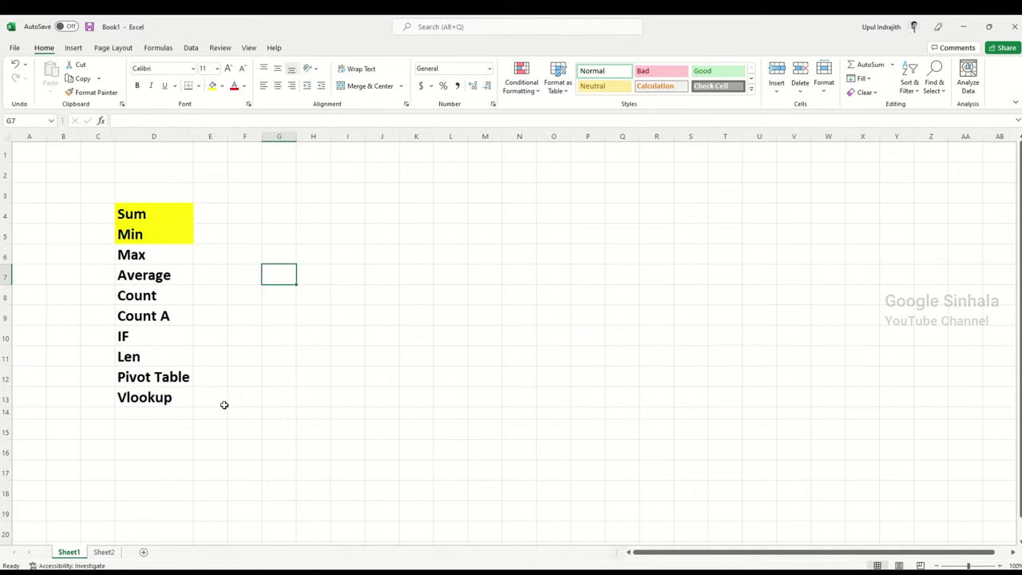
- Copy the column E numbers into column G, then delete column E
{"action": "left_click", "coordinate": [103, 552]}
{"action": "left_click_drag", "start_coordinate": [301, 199], "coordinate": [302, 302]}
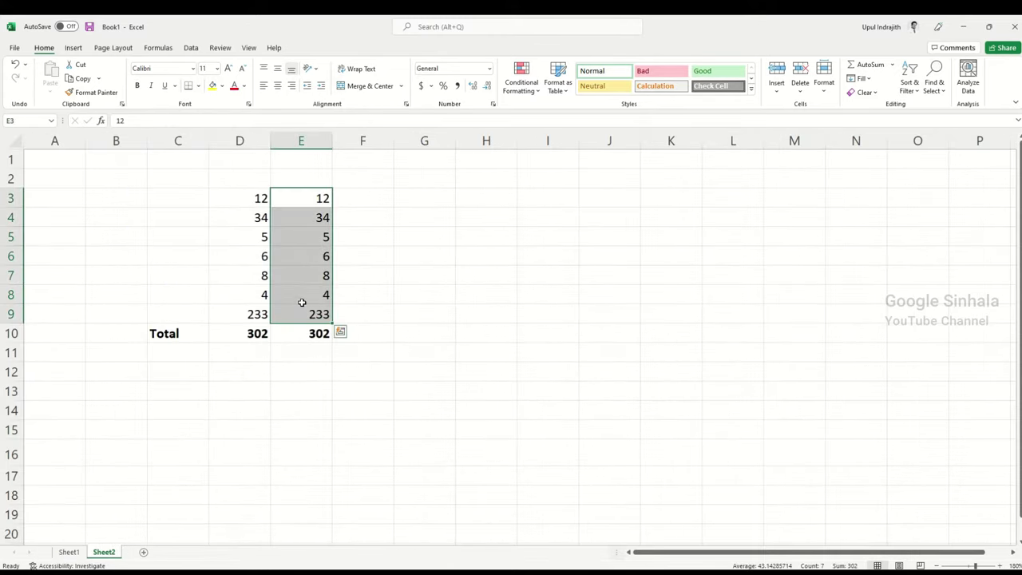
{"action": "key", "text": "ctrl+c"}
{"action": "left_click", "coordinate": [429, 196]}
{"action": "key", "text": "ctrl+v"}
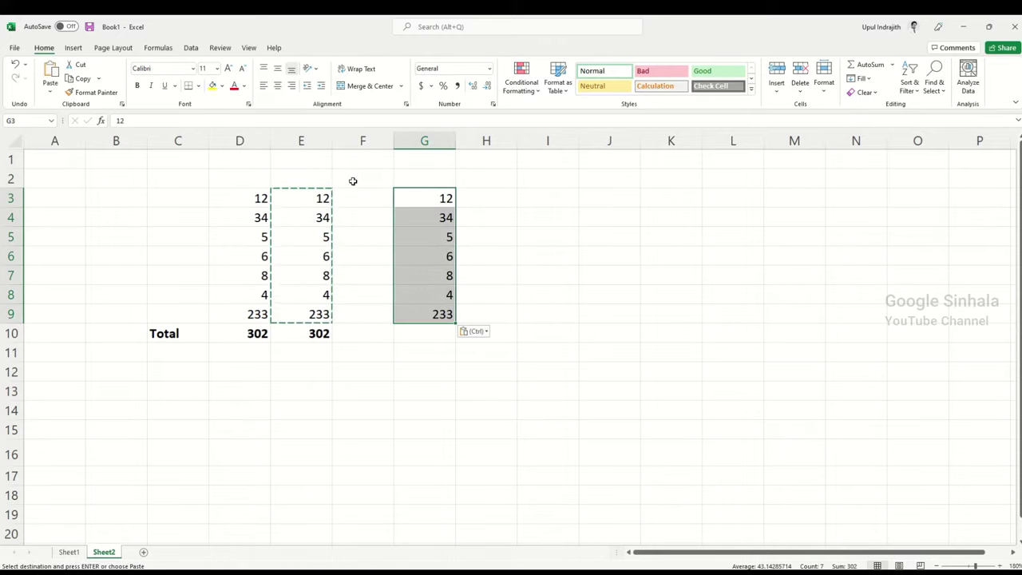
{"action": "left_click", "coordinate": [301, 141]}
{"action": "right_click", "coordinate": [303, 142]}
{"action": "left_click", "coordinate": [324, 251]}
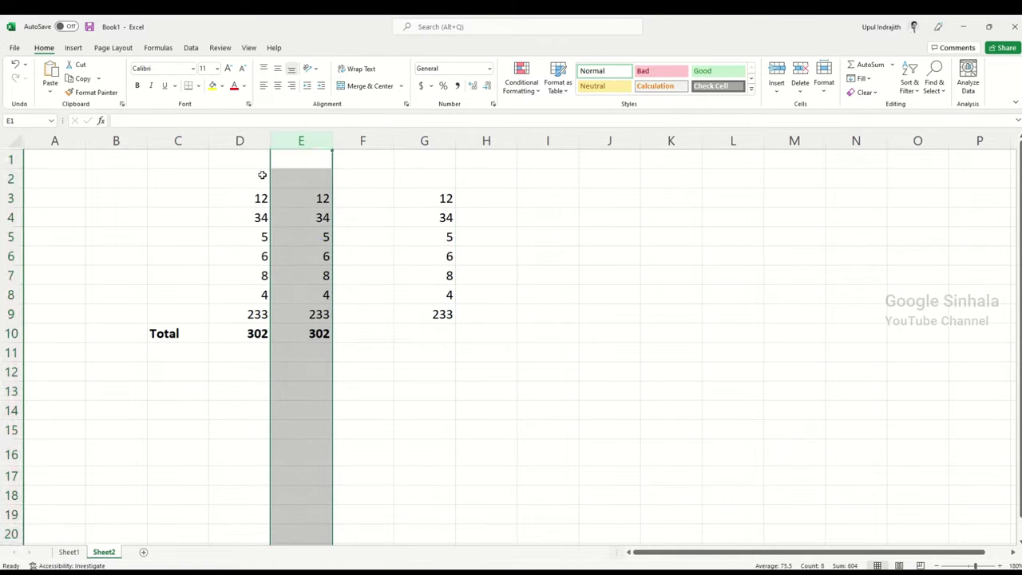
- Head column D 'Sum' and column F 'Min', clearing the Total label in C10
{"action": "left_click_drag", "start_coordinate": [260, 179], "coordinate": [260, 179]}
{"action": "left_click", "coordinate": [259, 178]}
{"action": "type", "text": "Sum"}
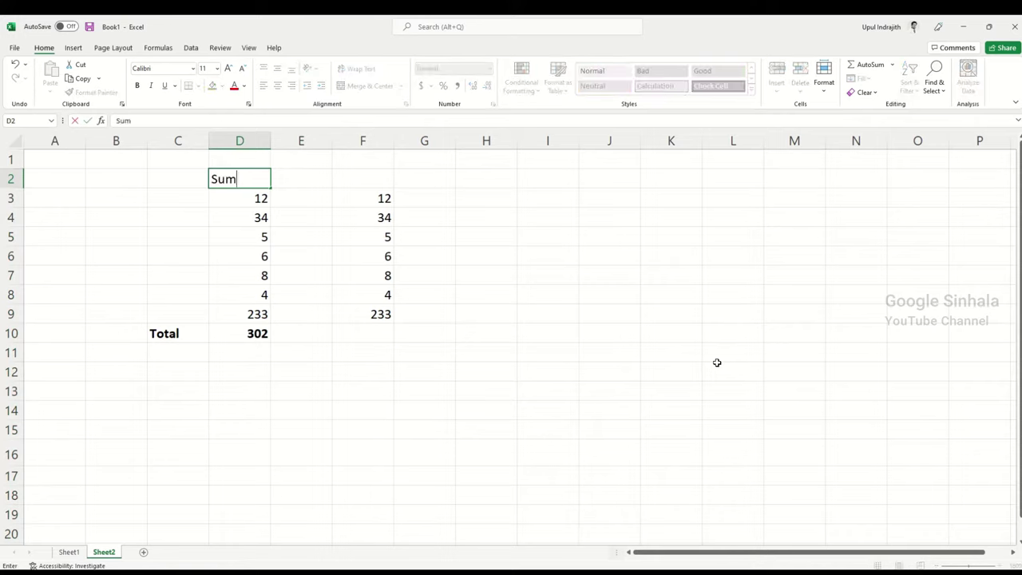
{"action": "key", "text": "Return"}
{"action": "left_click", "coordinate": [187, 336]}
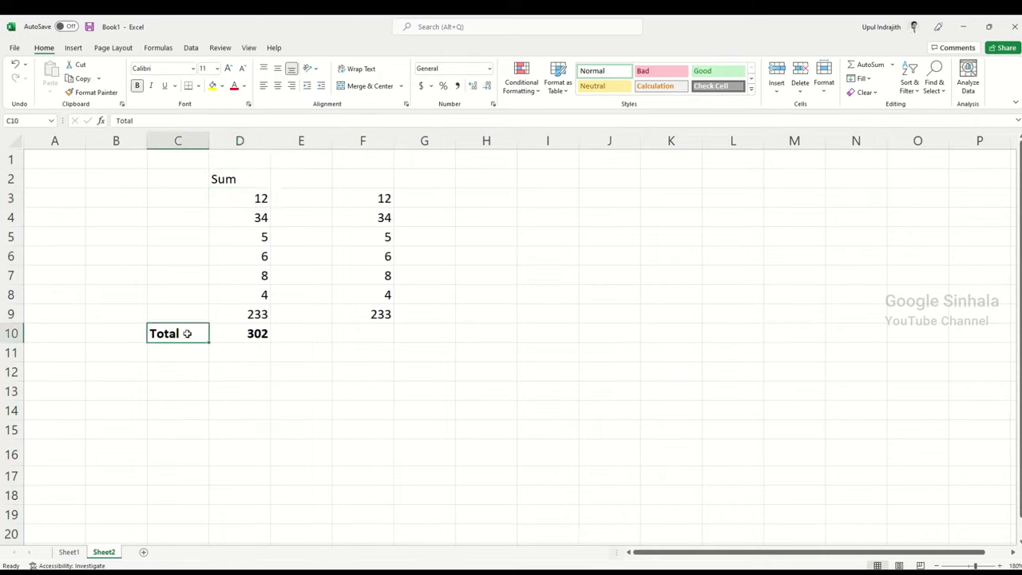
{"action": "key", "text": "Delete"}
{"action": "left_click", "coordinate": [359, 177]}
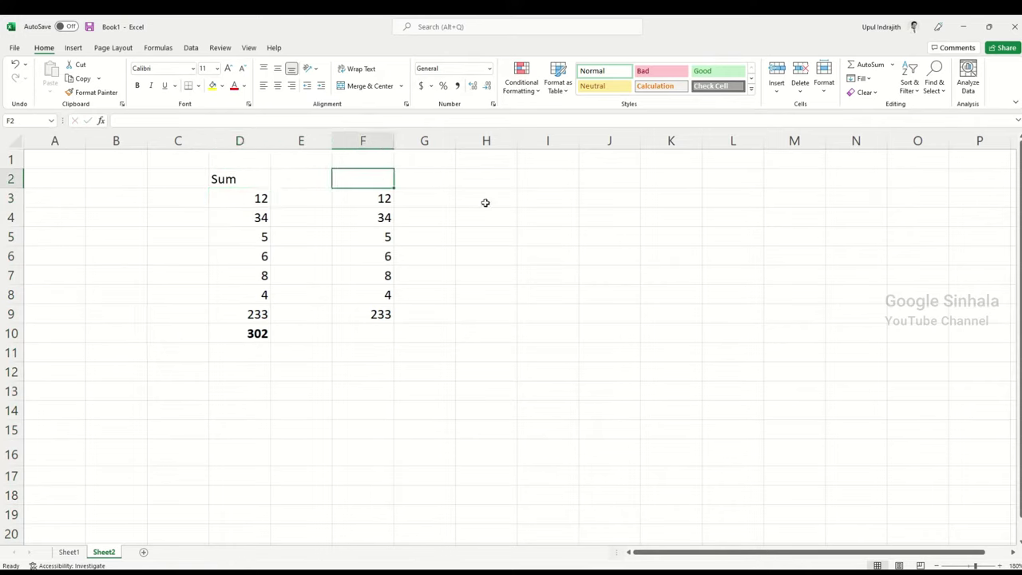
{"action": "type", "text": "Min"}
{"action": "key", "text": "Return"}
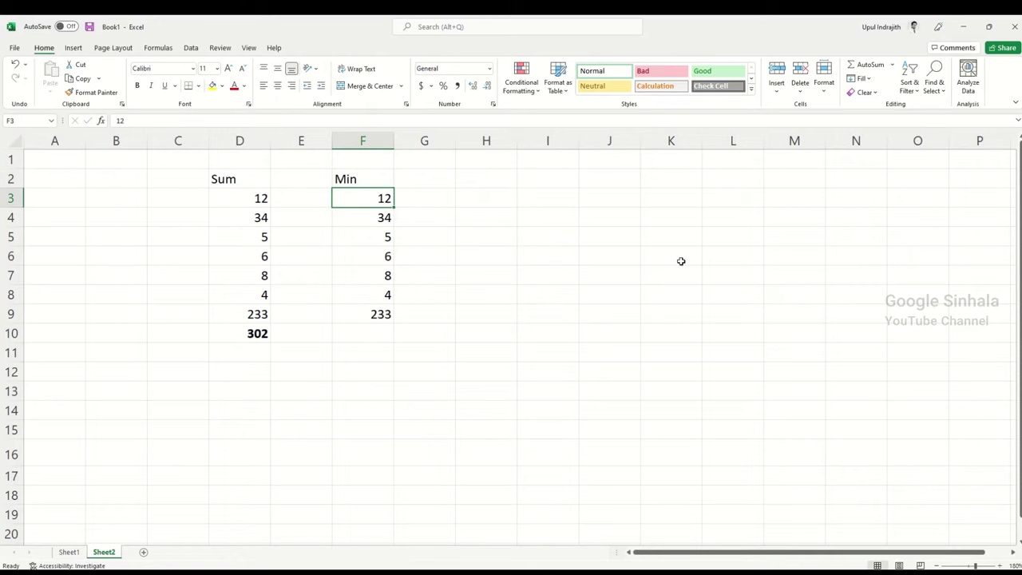
{"action": "left_click", "coordinate": [367, 338]}
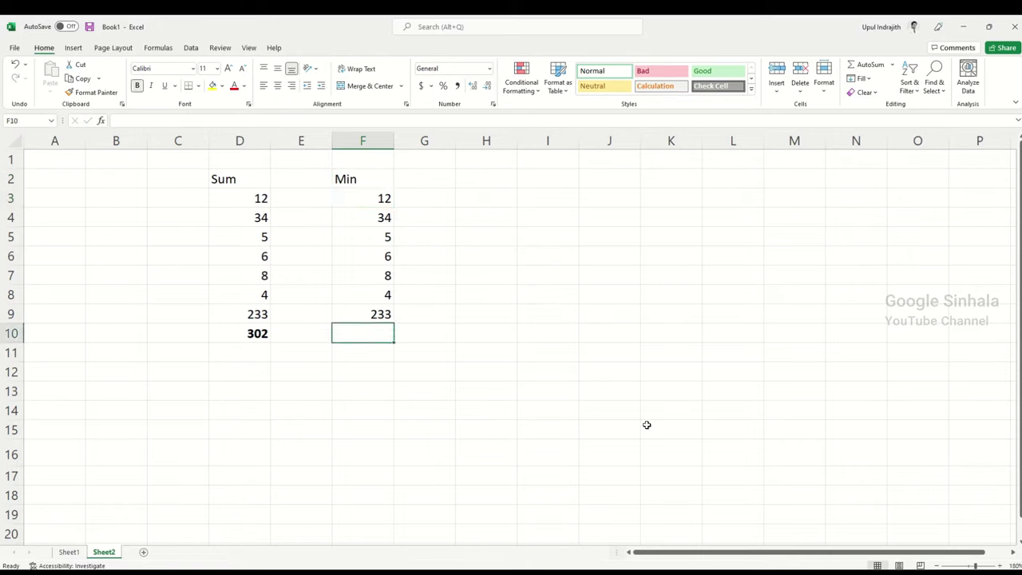
- Enter =MIN(F3:F9) in F10, returning 4
{"action": "type", "text": "="}
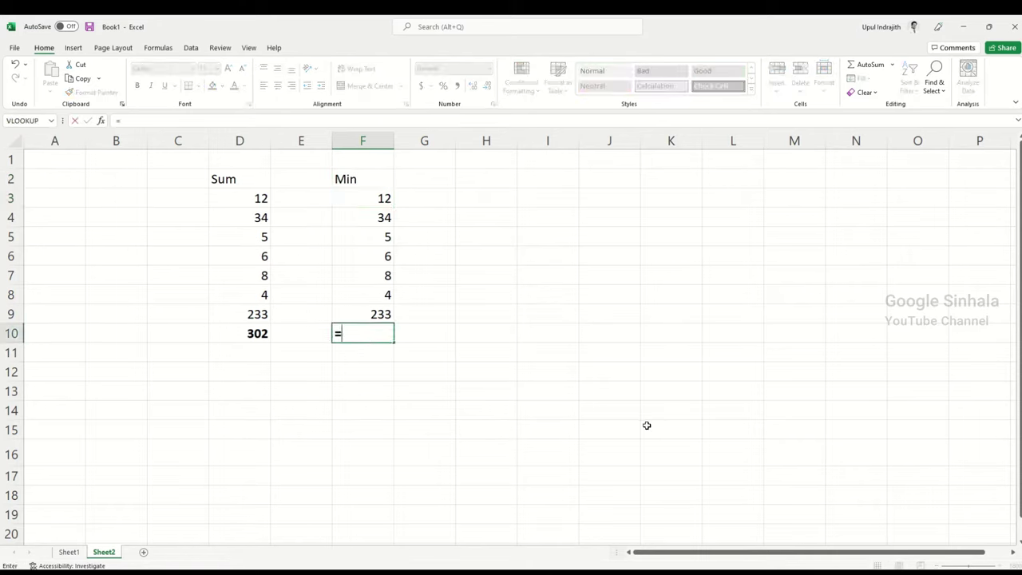
{"action": "type", "text": "min"}
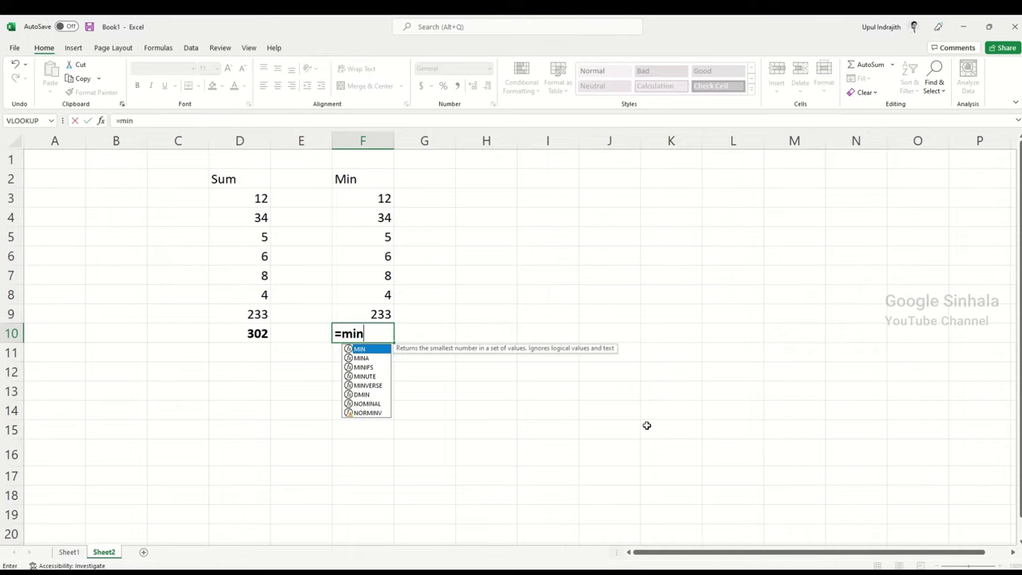
{"action": "type", "text": "("}
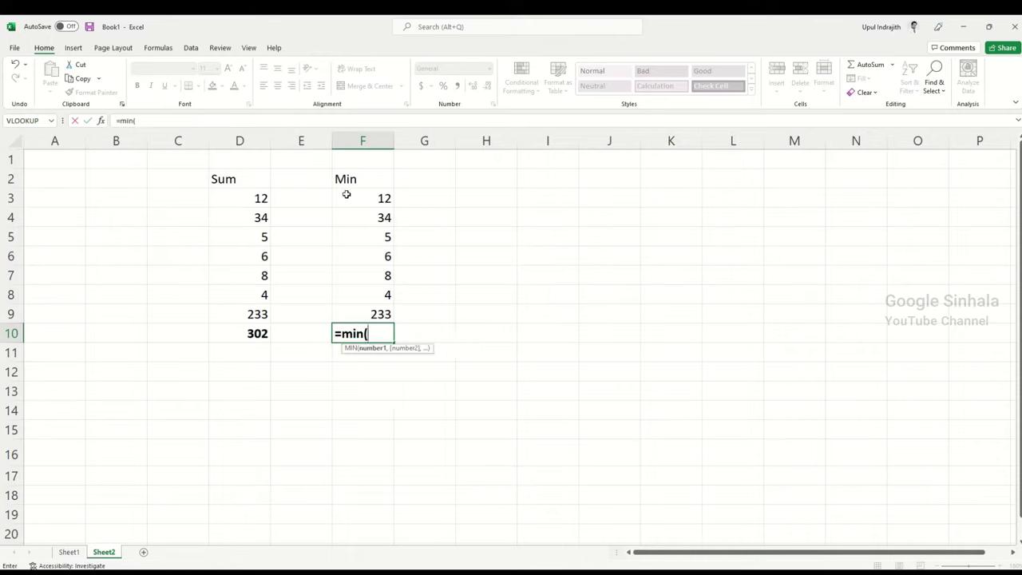
{"action": "left_click", "coordinate": [374, 198]}
{"action": "left_click_drag", "start_coordinate": [374, 198], "coordinate": [352, 310]}
{"action": "type", "text": ")"}
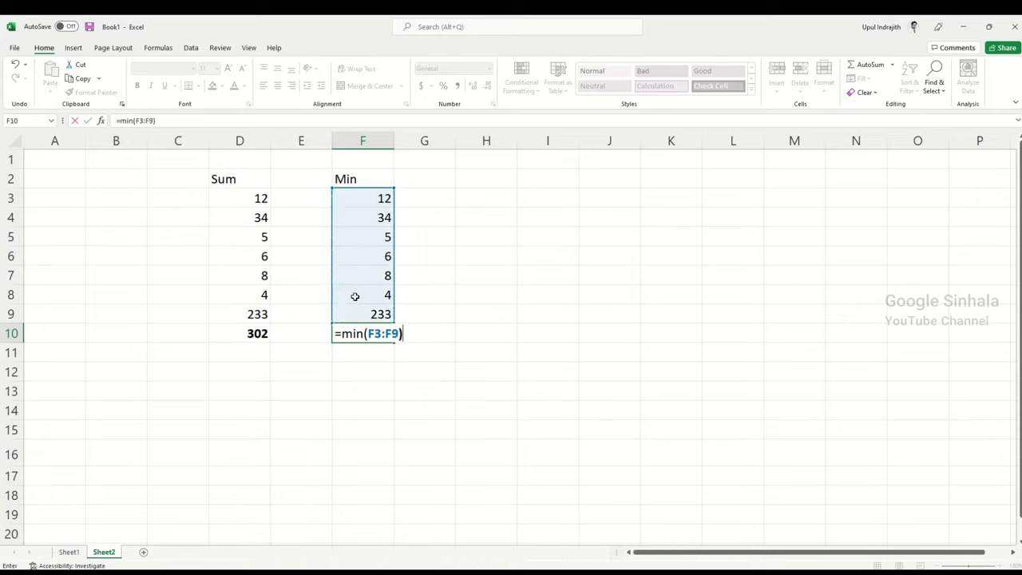
{"action": "key", "text": "Return"}
- Compare the result with the smallest value 4 in F8, then copy F3:F9
{"action": "left_click", "coordinate": [371, 329]}
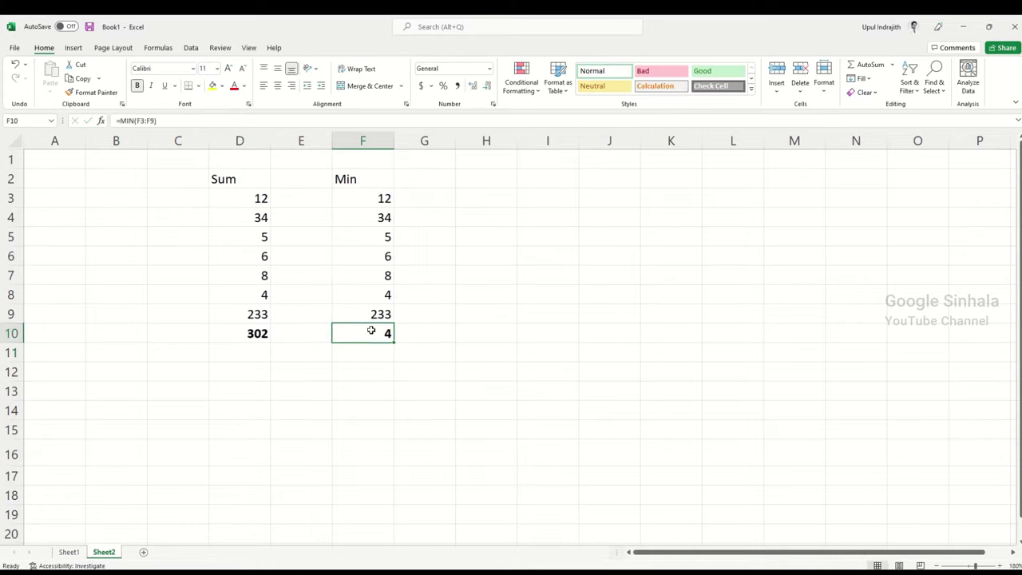
{"action": "left_click_drag", "start_coordinate": [354, 202], "coordinate": [340, 304]}
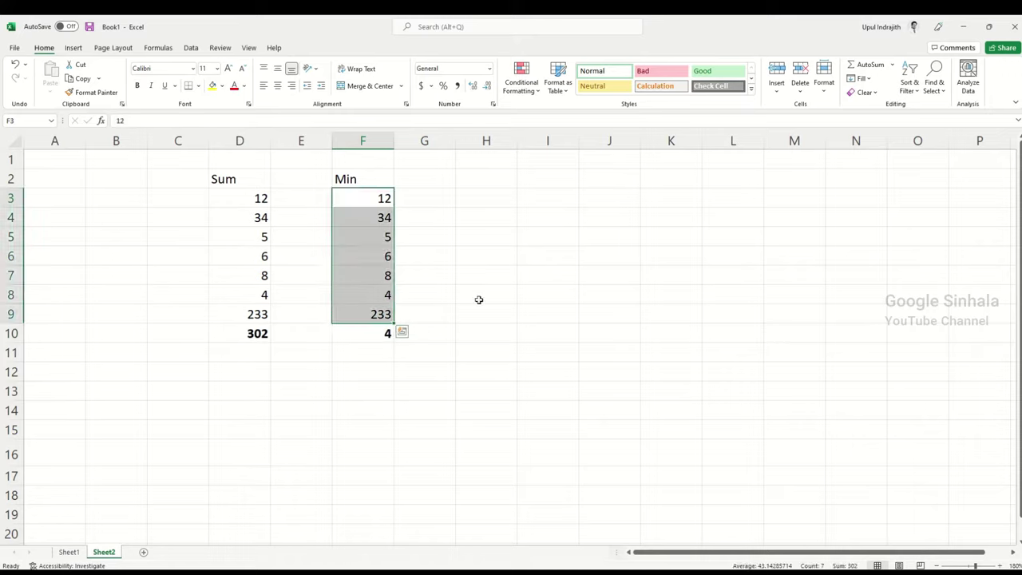
{"action": "left_click", "coordinate": [472, 297]}
{"action": "left_click", "coordinate": [391, 336]}
{"action": "left_click", "coordinate": [389, 297]}
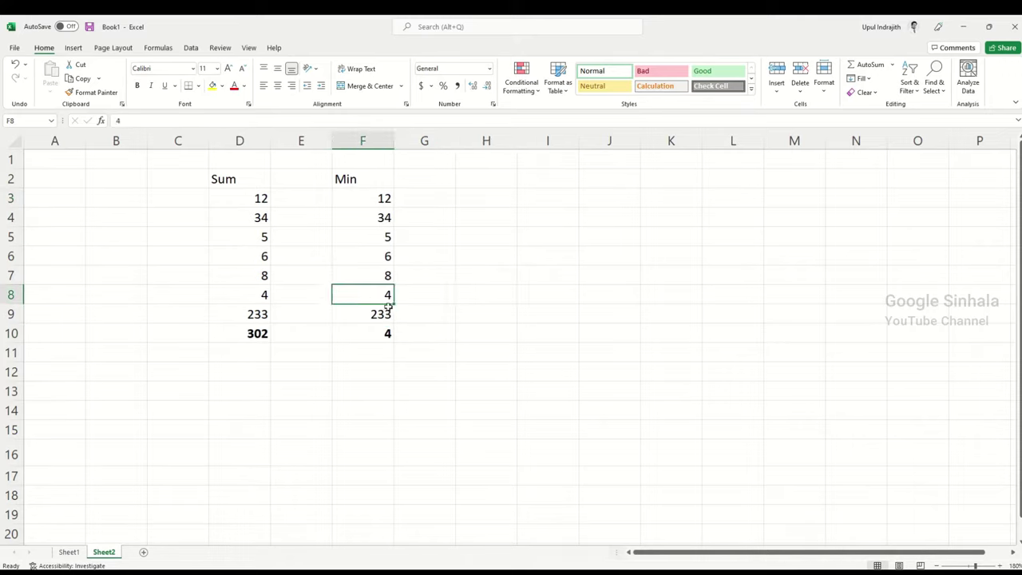
{"action": "left_click", "coordinate": [380, 337]}
{"action": "left_click", "coordinate": [354, 179]}
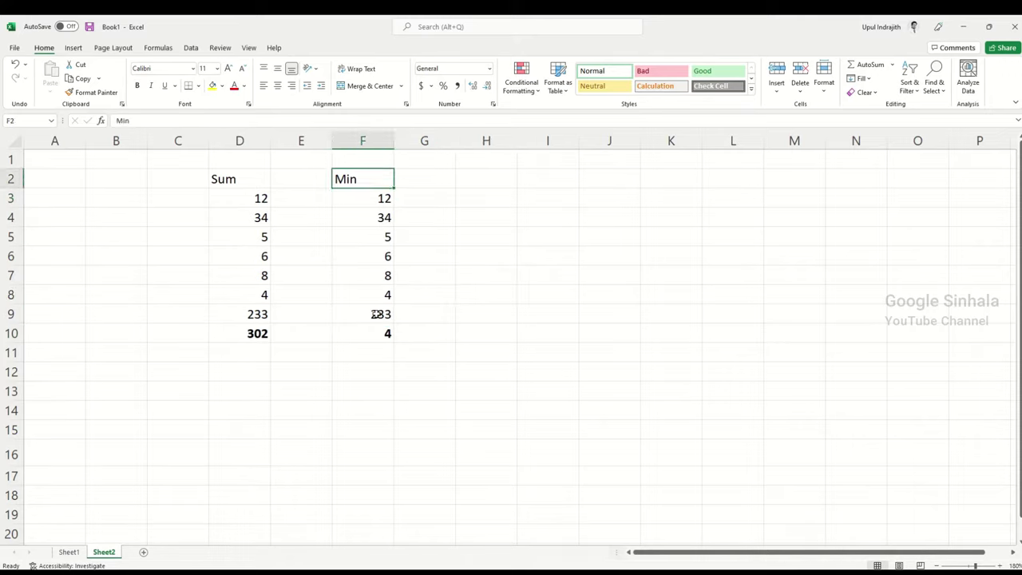
{"action": "left_click", "coordinate": [376, 336]}
{"action": "left_click", "coordinate": [383, 369]}
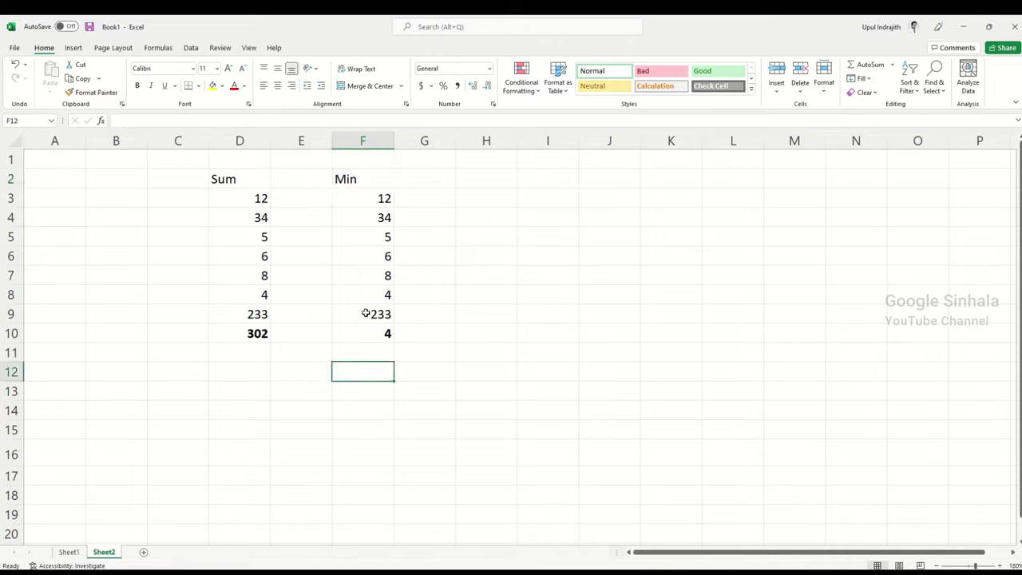
{"action": "left_click", "coordinate": [379, 349]}
{"action": "left_click_drag", "start_coordinate": [373, 201], "coordinate": [367, 313]}
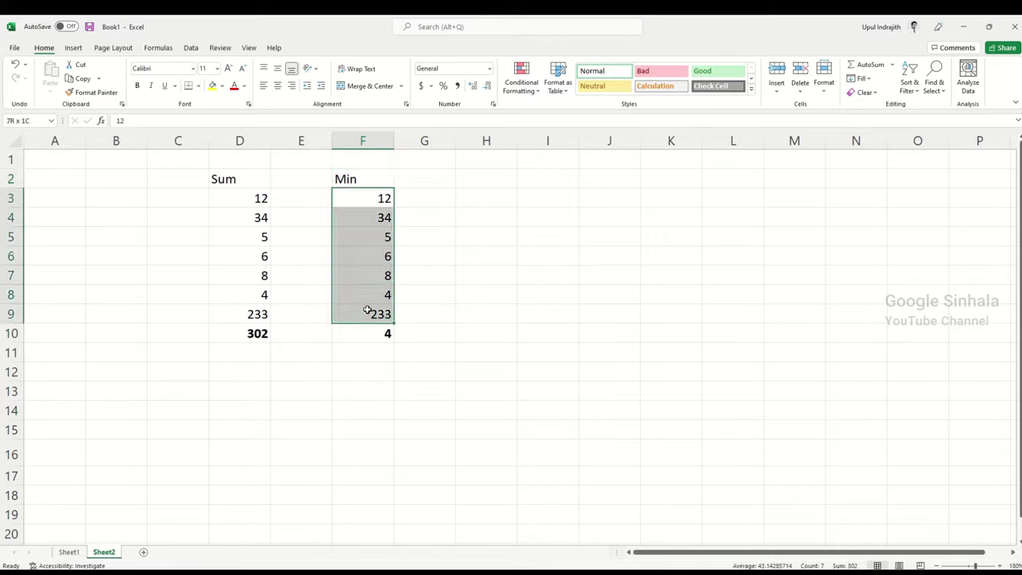
{"action": "key", "text": "ctrl+c"}
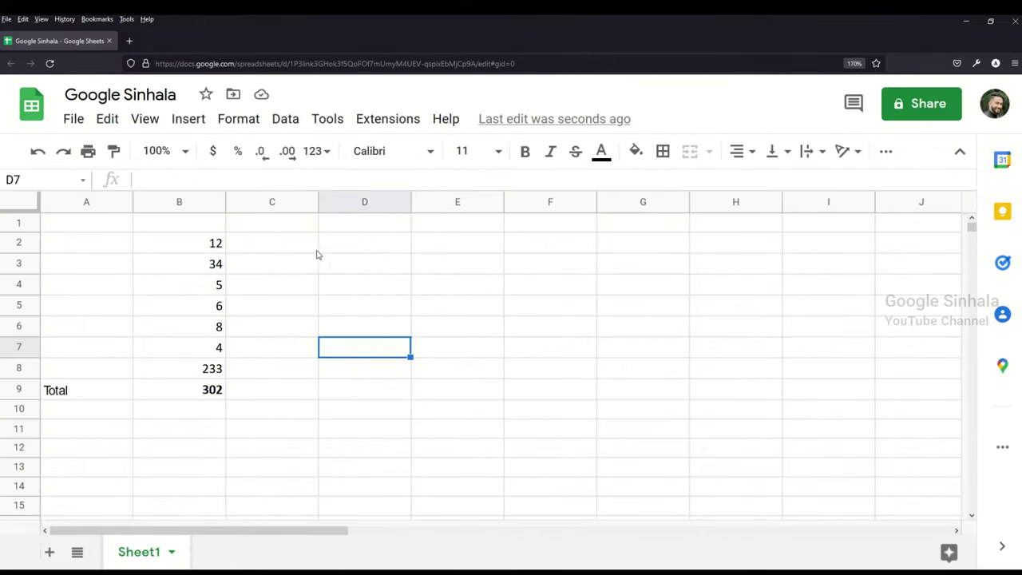
- Paste the numbers into D2:D8 and enter =min(D2:D8) in D9, which returns 4
{"action": "right_click", "coordinate": [322, 246]}
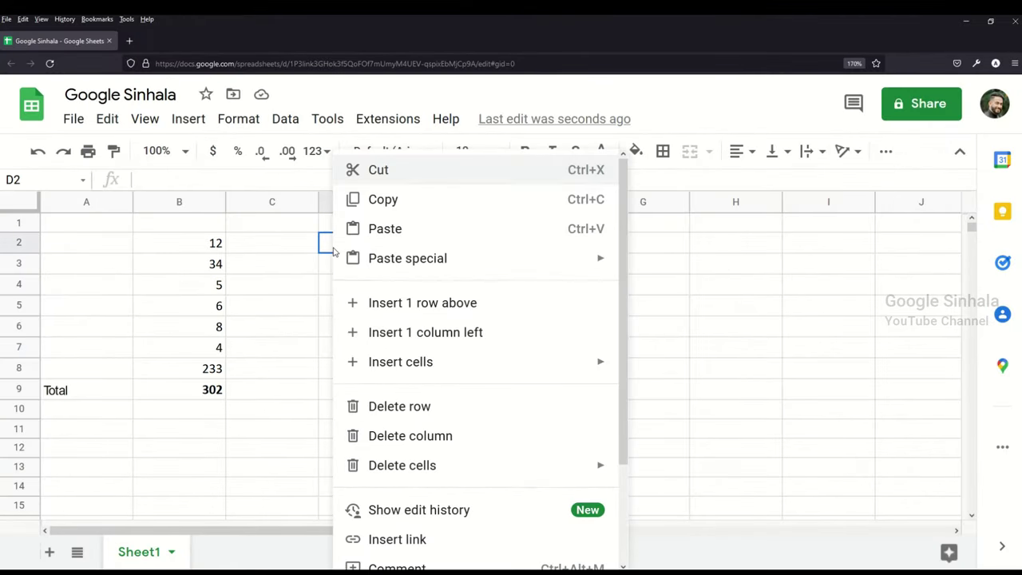
{"action": "left_click", "coordinate": [323, 250]}
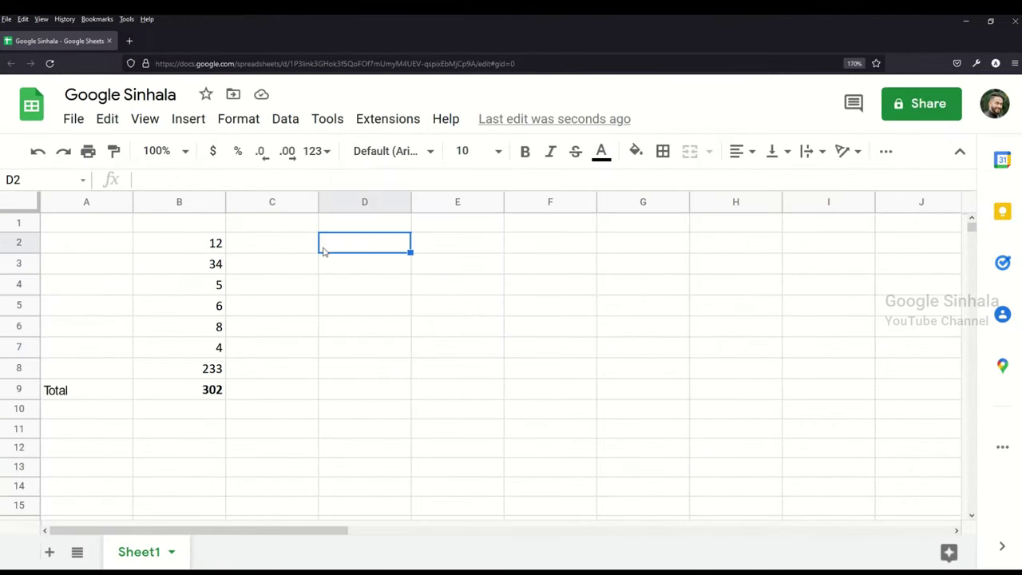
{"action": "key", "text": "ctrl+v"}
{"action": "left_click", "coordinate": [386, 393]}
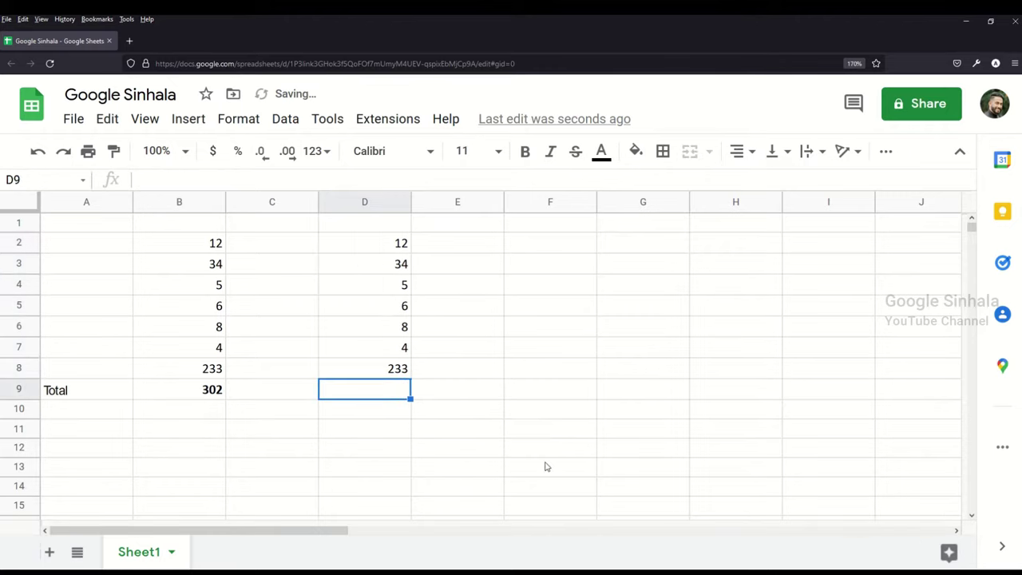
{"action": "type", "text": "=min("}
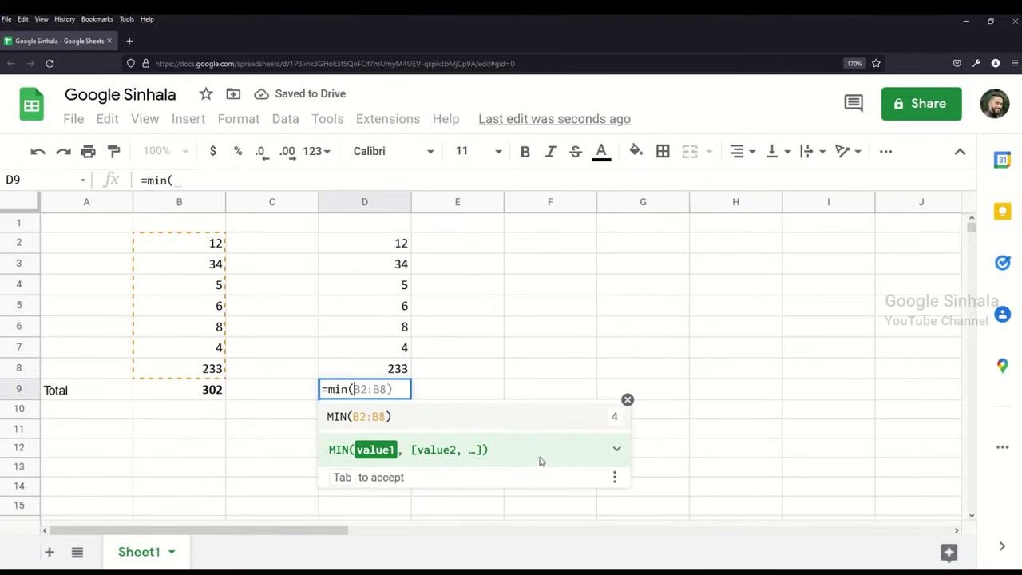
{"action": "left_click_drag", "start_coordinate": [374, 238], "coordinate": [377, 368]}
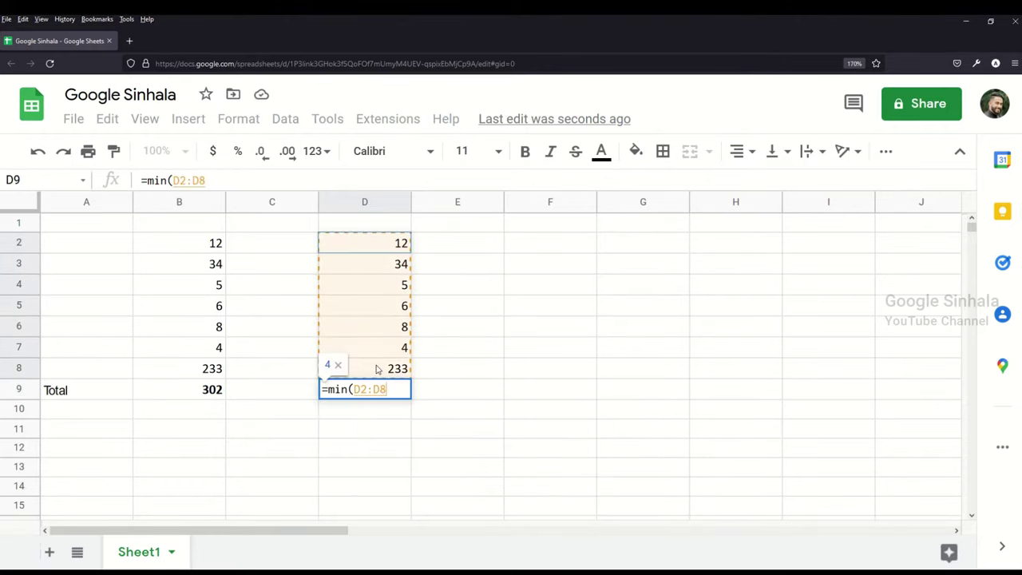
{"action": "type", "text": ")"}
{"action": "key", "text": "Return"}
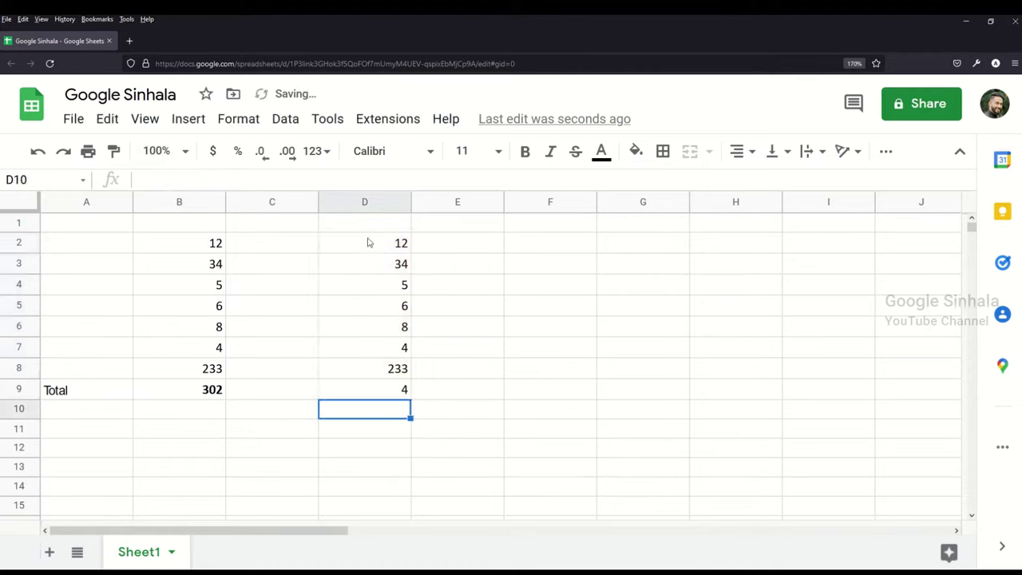
{"action": "left_click", "coordinate": [376, 390]}
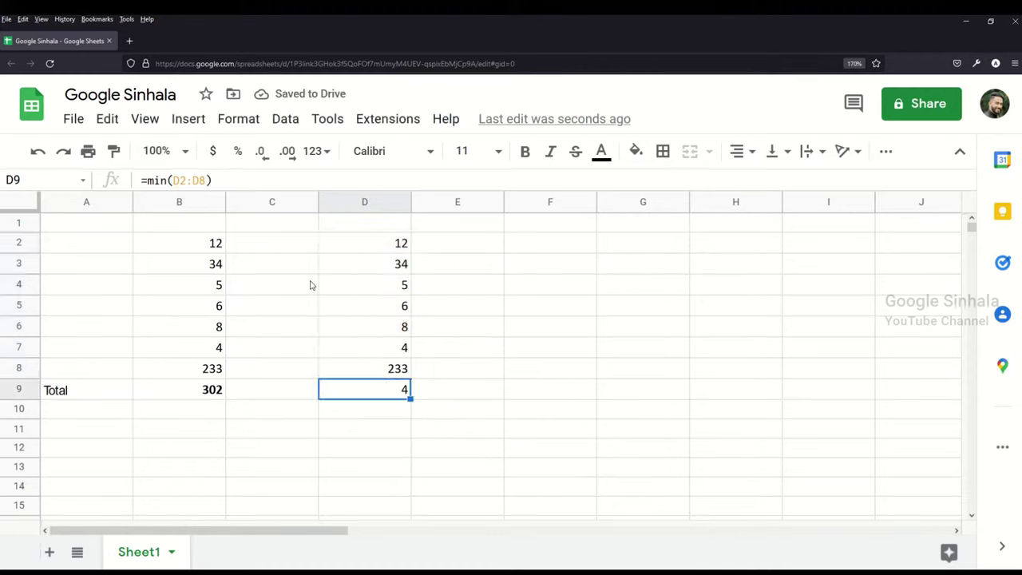
- Add Sum in B1 and Min in D1 as headers, and delete the Total label from A9
{"action": "left_click", "coordinate": [209, 222]}
{"action": "type", "text": "S"}
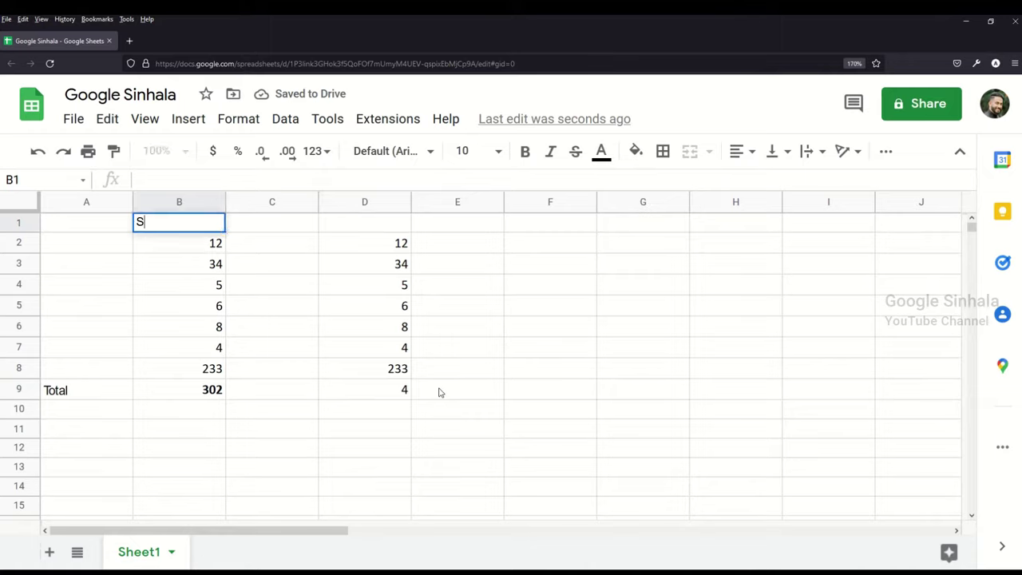
{"action": "type", "text": "um"}
{"action": "left_click", "coordinate": [580, 304]}
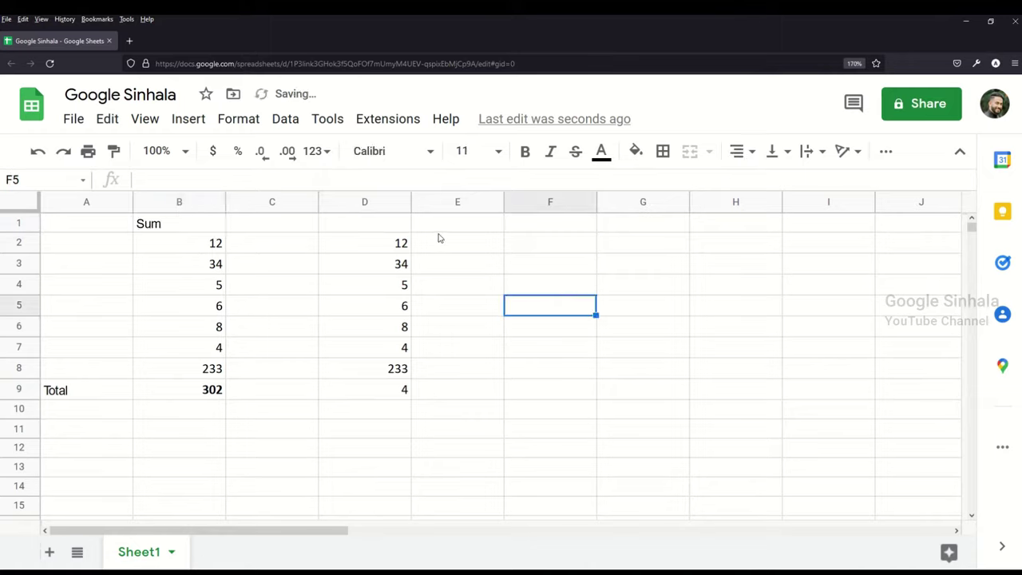
{"action": "left_click", "coordinate": [388, 225]}
{"action": "type", "text": "Min"}
{"action": "key", "text": "Return"}
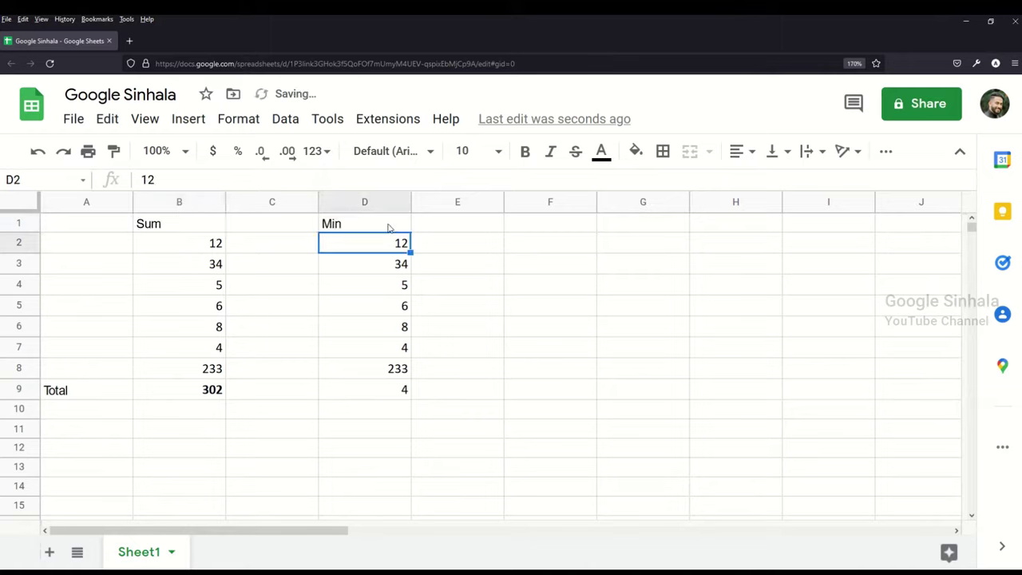
{"action": "left_click", "coordinate": [88, 394]}
{"action": "key", "text": "Delete"}
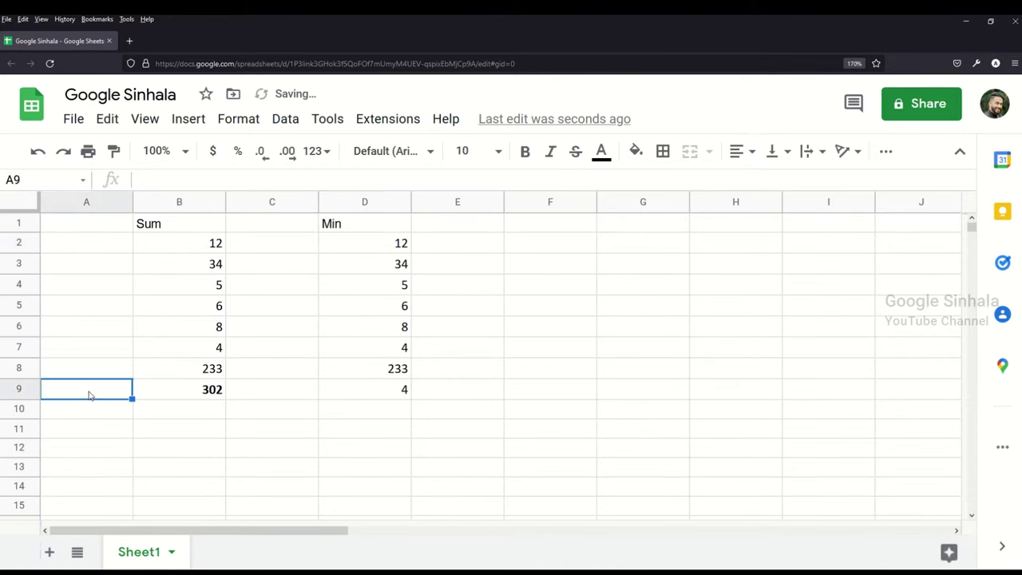
{"action": "left_click", "coordinate": [414, 487]}
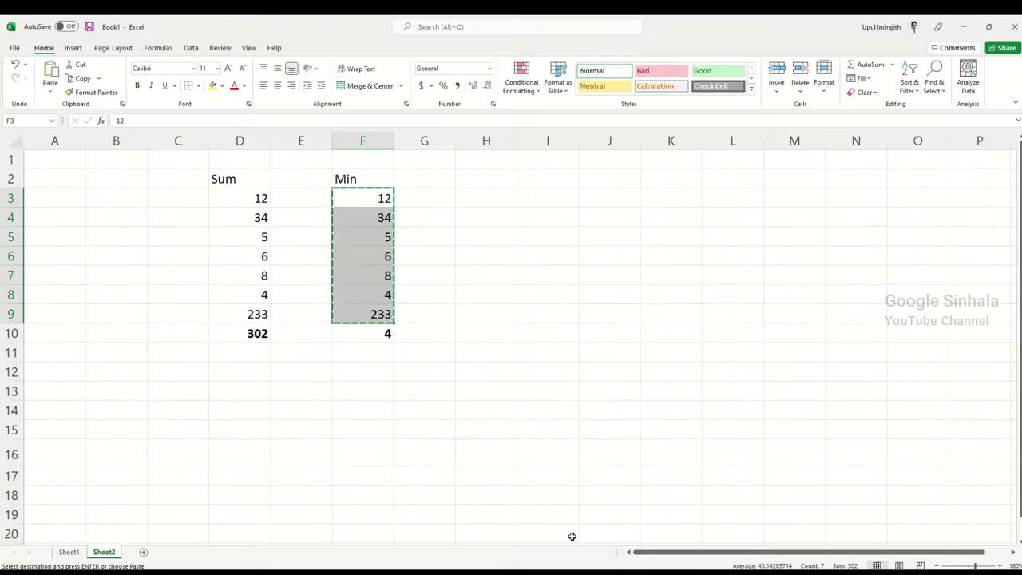
- Highlight the Max entry in D6 of Sheet1's function list in yellow
{"action": "left_click", "coordinate": [483, 489]}
{"action": "left_click", "coordinate": [70, 552]}
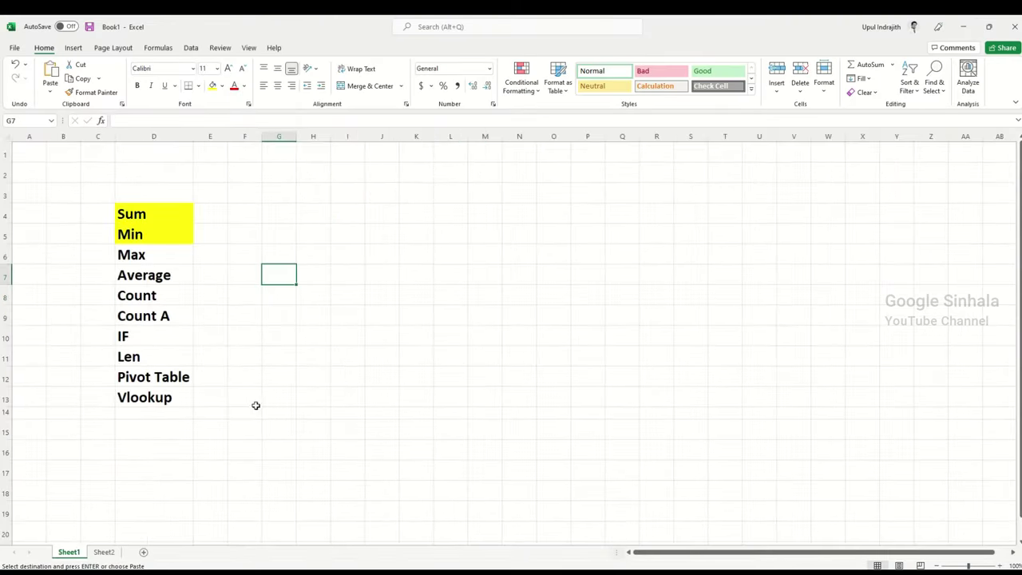
{"action": "left_click", "coordinate": [252, 412]}
{"action": "left_click", "coordinate": [158, 257]}
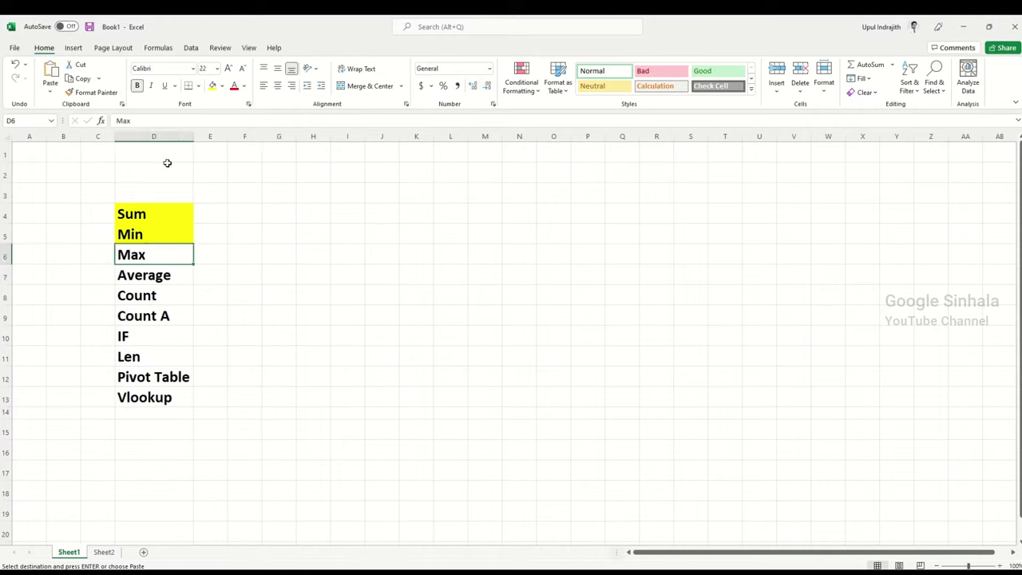
{"action": "left_click", "coordinate": [216, 86]}
{"action": "left_click", "coordinate": [272, 240]}
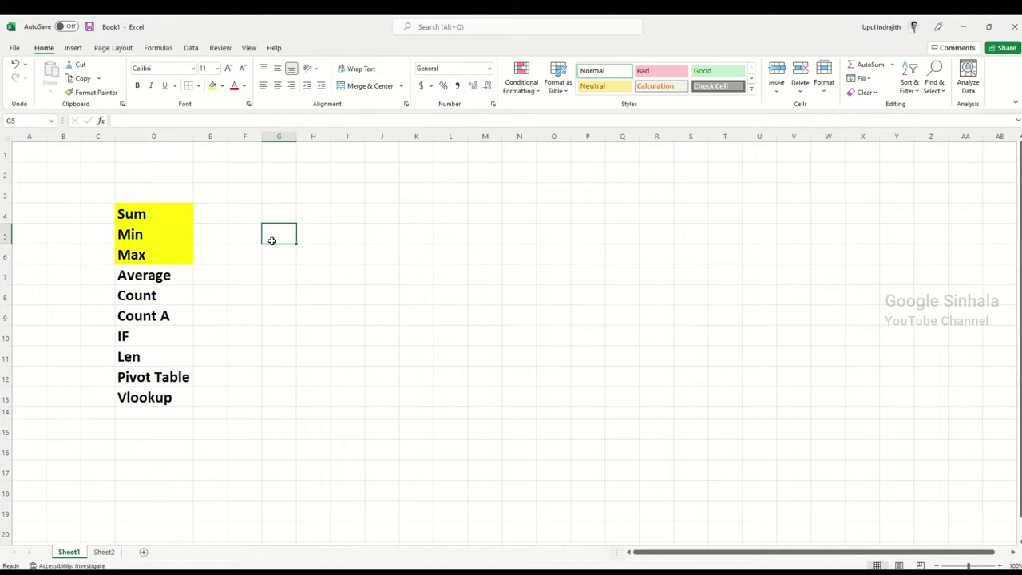
{"action": "left_click", "coordinate": [104, 552]}
- Copy the Min numbers F3:F9 on Sheet2 and paste them into H3:H9
{"action": "left_click", "coordinate": [399, 335]}
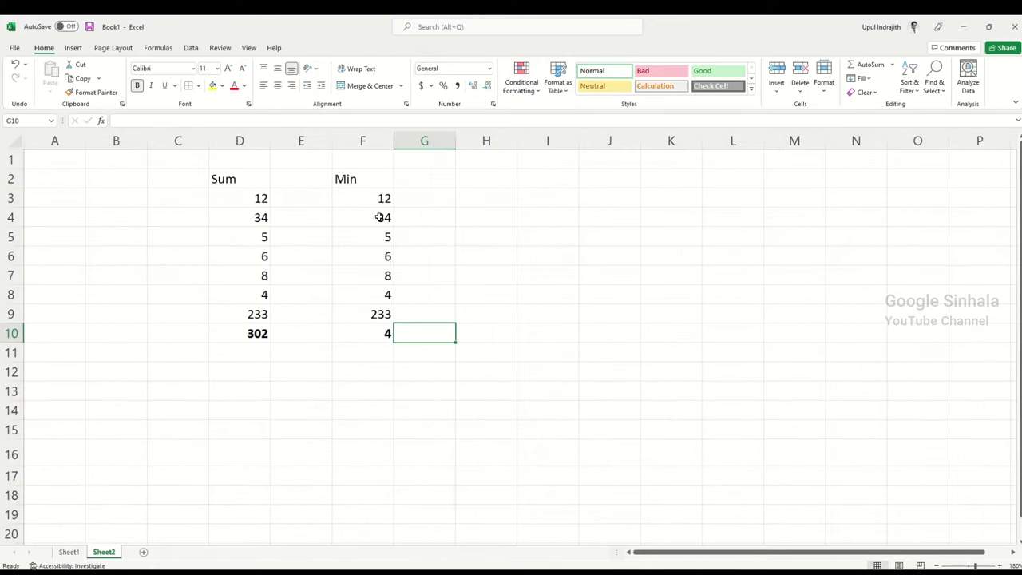
{"action": "left_click", "coordinate": [372, 197]}
{"action": "left_click", "coordinate": [374, 232]}
{"action": "left_click", "coordinate": [363, 297]}
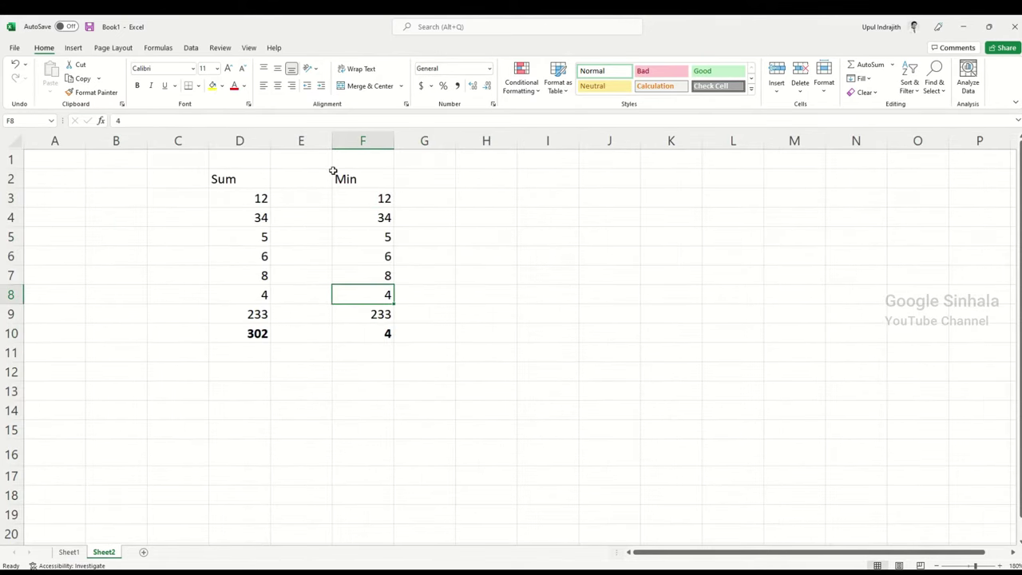
{"action": "left_click_drag", "start_coordinate": [379, 205], "coordinate": [374, 313]}
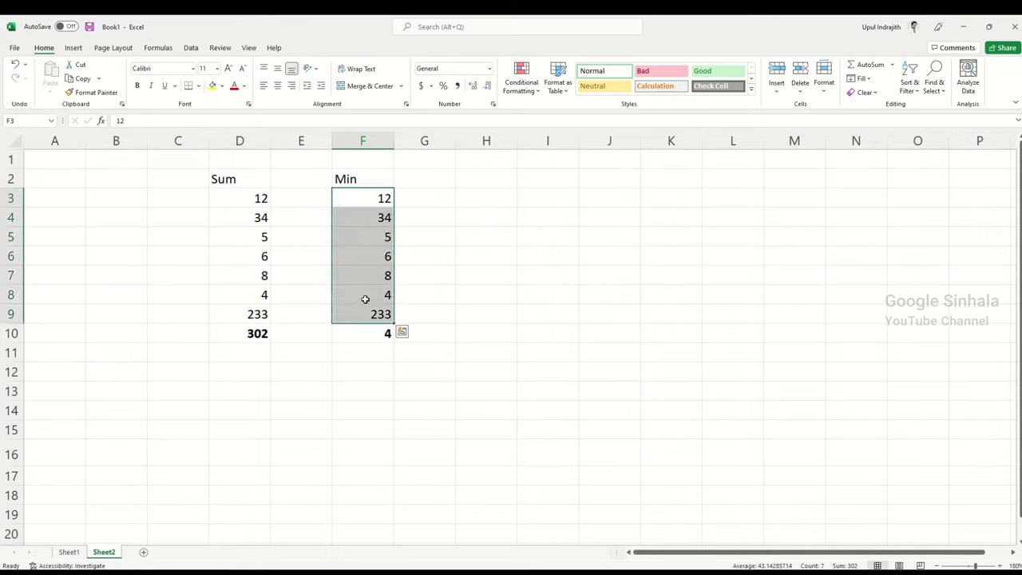
{"action": "key", "text": "ctrl+c"}
{"action": "left_click", "coordinate": [463, 199]}
{"action": "key", "text": "ctrl+v"}
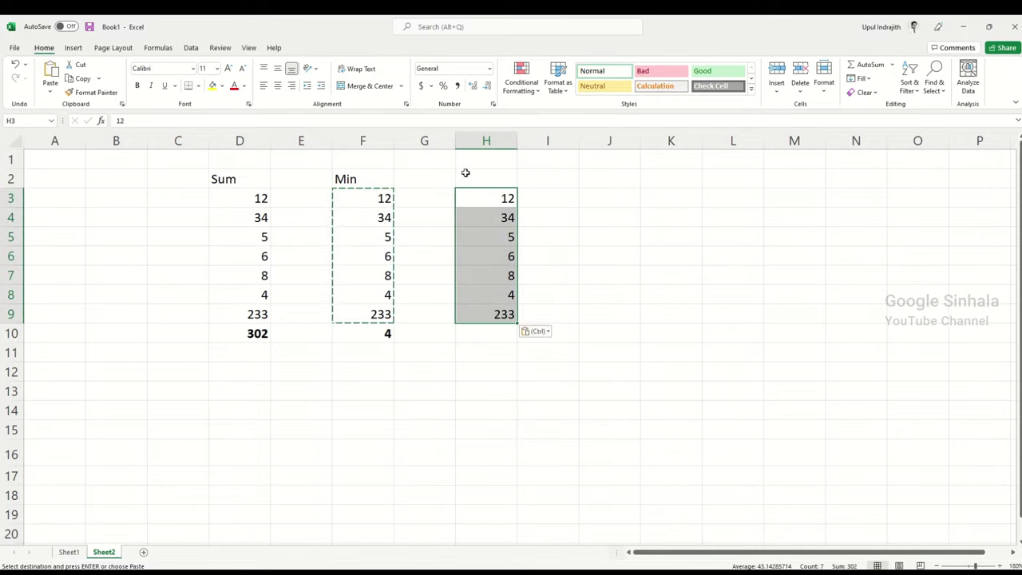
- Head column H with Max in H2 and move down to H10
{"action": "left_click", "coordinate": [465, 174]}
{"action": "type", "text": "Max"}
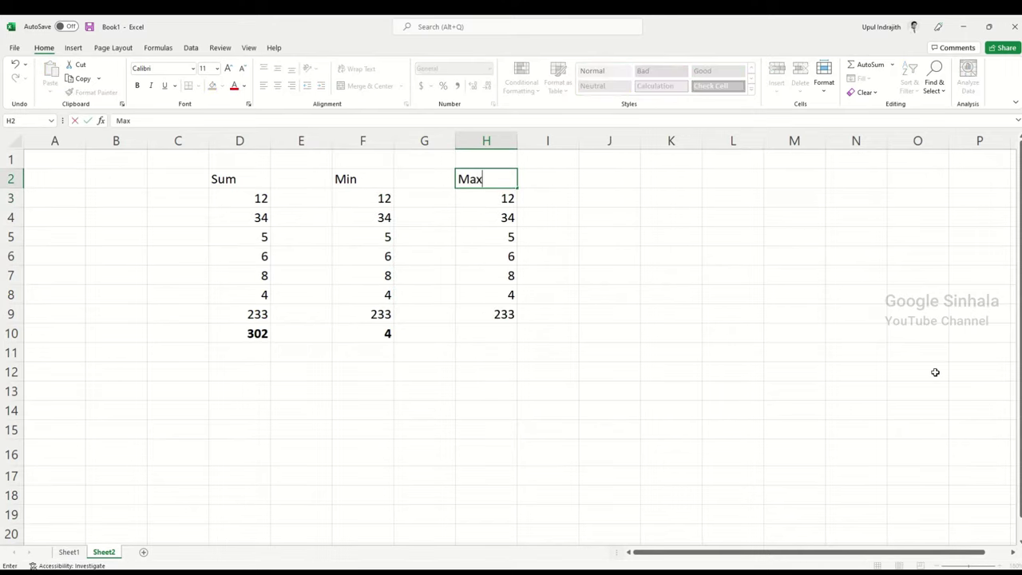
{"action": "key", "text": "Return"}
{"action": "key", "text": "Down"}
{"action": "key", "text": "Down"}
{"action": "key", "text": "Down"}
{"action": "key", "text": "Down"}
{"action": "key", "text": "Down"}
{"action": "key", "text": "Down"}
- Enter =MAX(H3:H9) in H10, returning 233
{"action": "type", "text": "="}
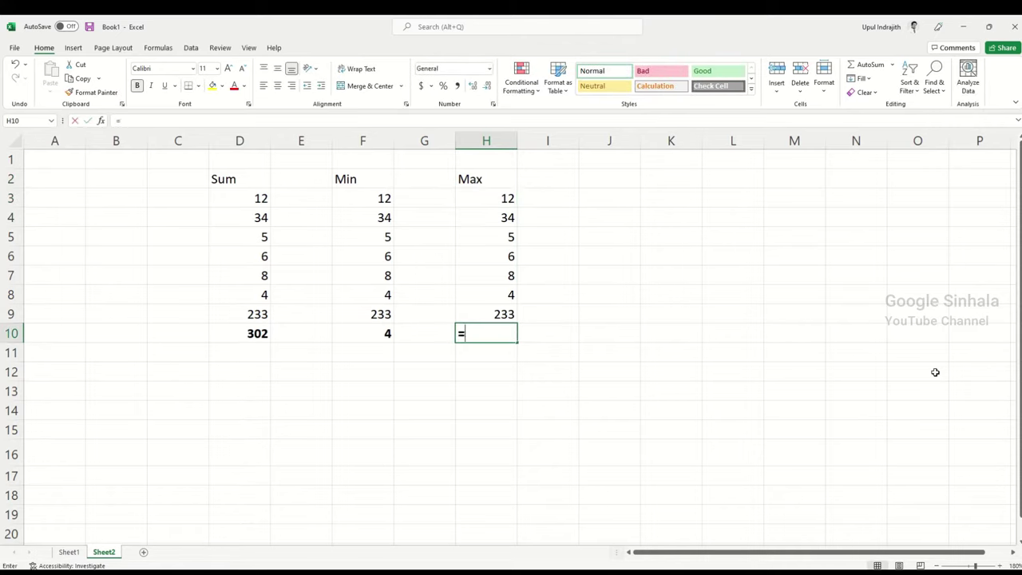
{"action": "type", "text": "max("}
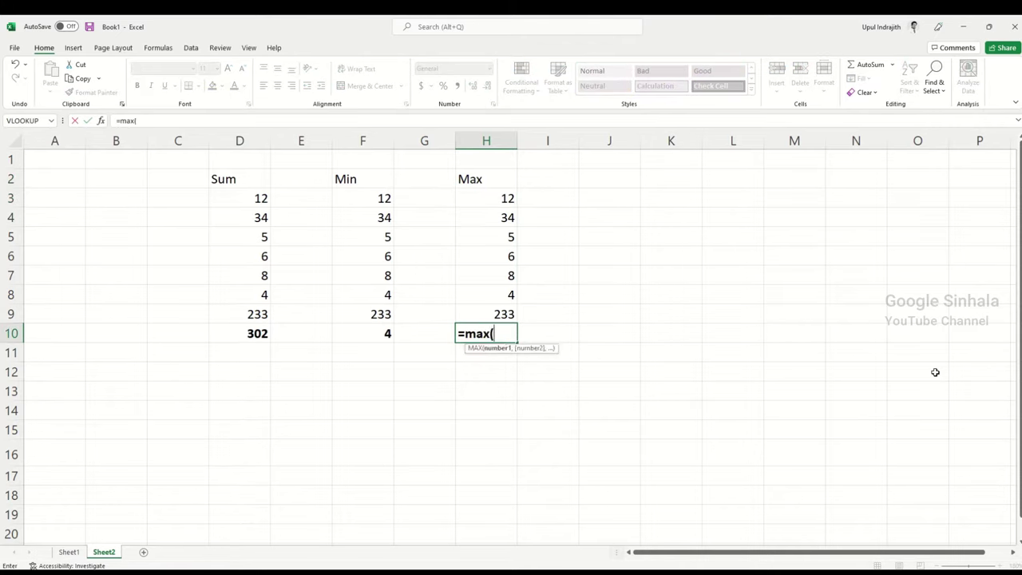
{"action": "left_click_drag", "start_coordinate": [499, 197], "coordinate": [483, 298]}
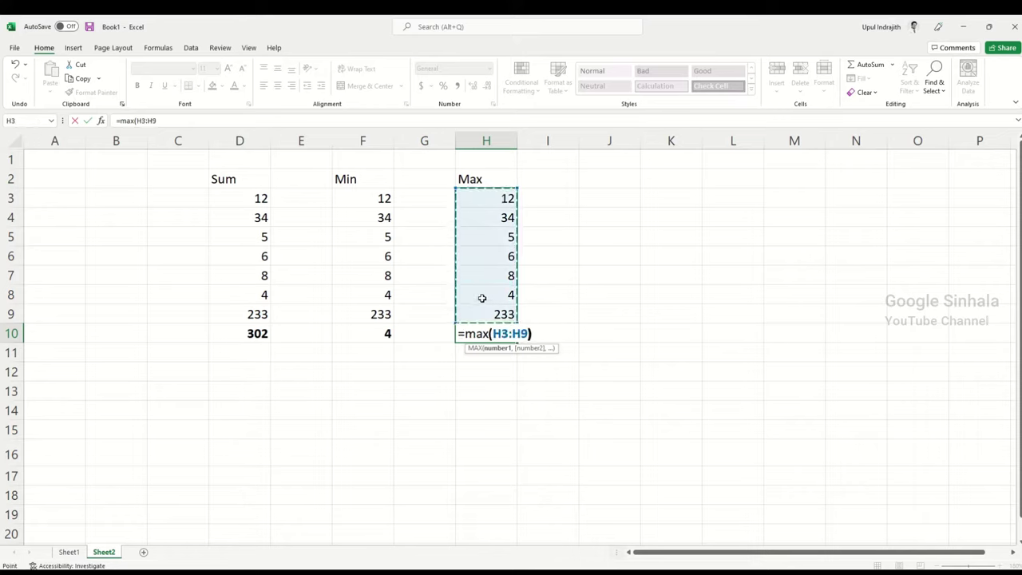
{"action": "key", "text": "Return"}
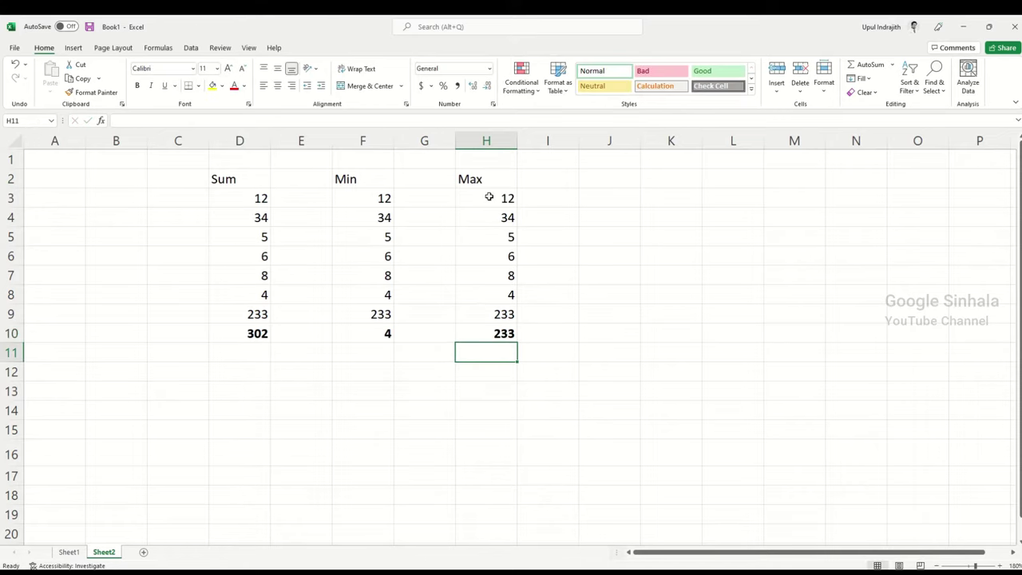
{"action": "left_click_drag", "start_coordinate": [489, 196], "coordinate": [476, 292]}
{"action": "left_click", "coordinate": [559, 292]}
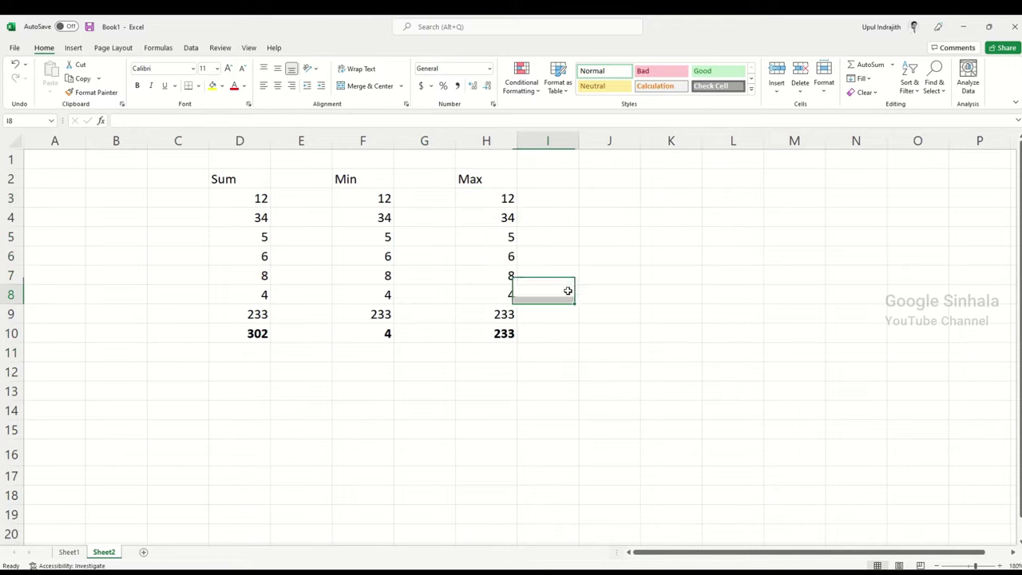
- Bold the 233 result in H10 and copy the Max column H2:H9
{"action": "left_click", "coordinate": [543, 370]}
{"action": "left_click", "coordinate": [505, 336]}
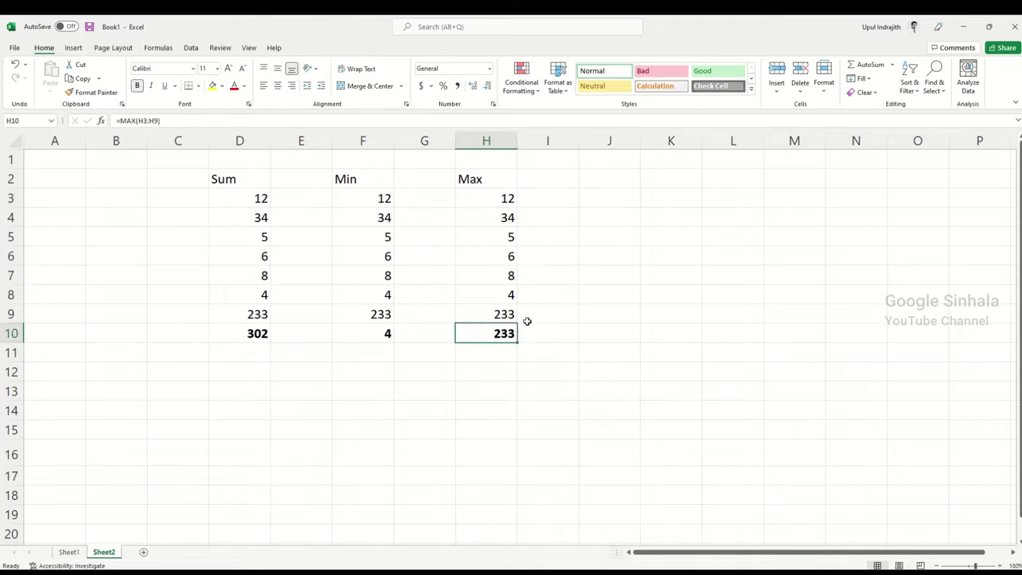
{"action": "left_click", "coordinate": [527, 321]}
{"action": "left_click", "coordinate": [513, 313]}
{"action": "left_click", "coordinate": [497, 334]}
{"action": "key", "text": "ctrl+b"}
{"action": "left_click_drag", "start_coordinate": [486, 179], "coordinate": [489, 313]}
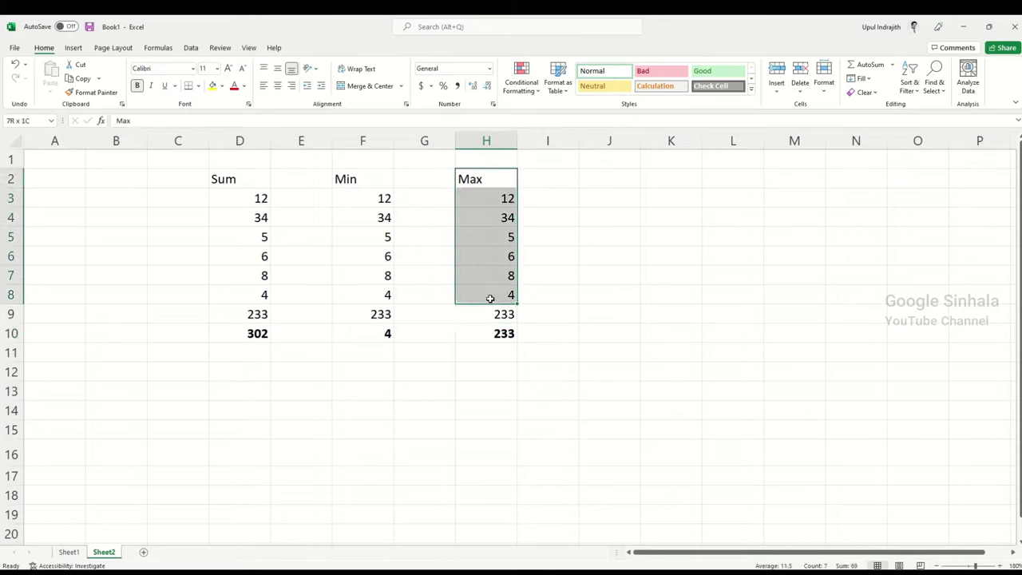
{"action": "key", "text": "ctrl+c"}
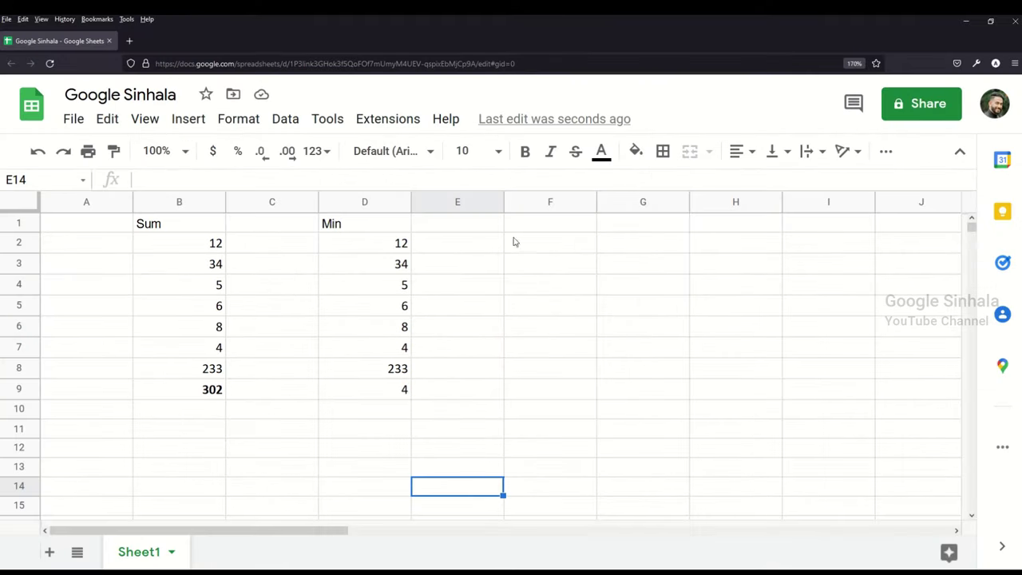
- Paste the Max column at F1 and enter =max(F2:F8) in F9, giving 233
{"action": "left_click", "coordinate": [527, 228]}
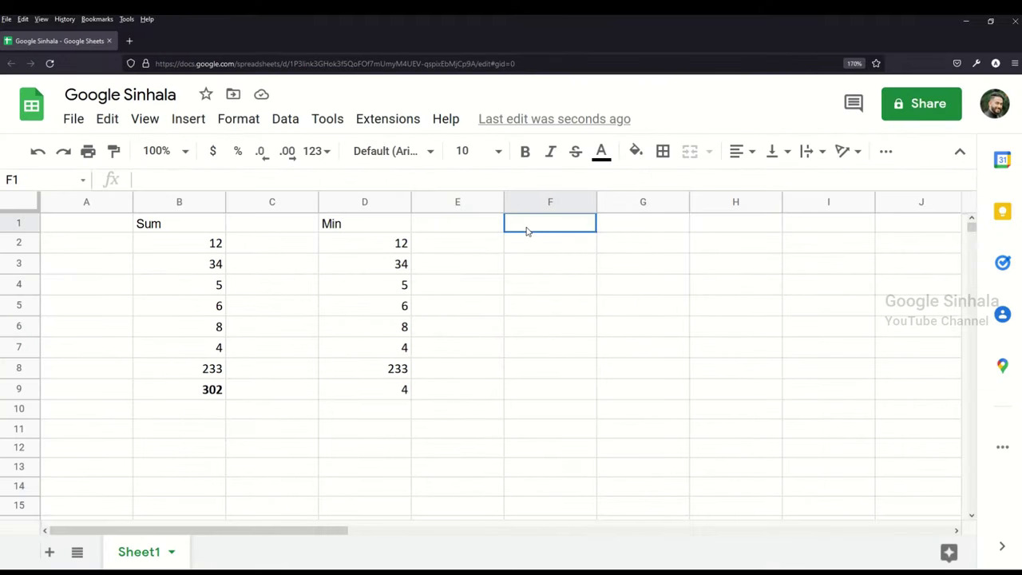
{"action": "key", "text": "ctrl+v"}
{"action": "left_click", "coordinate": [547, 397]}
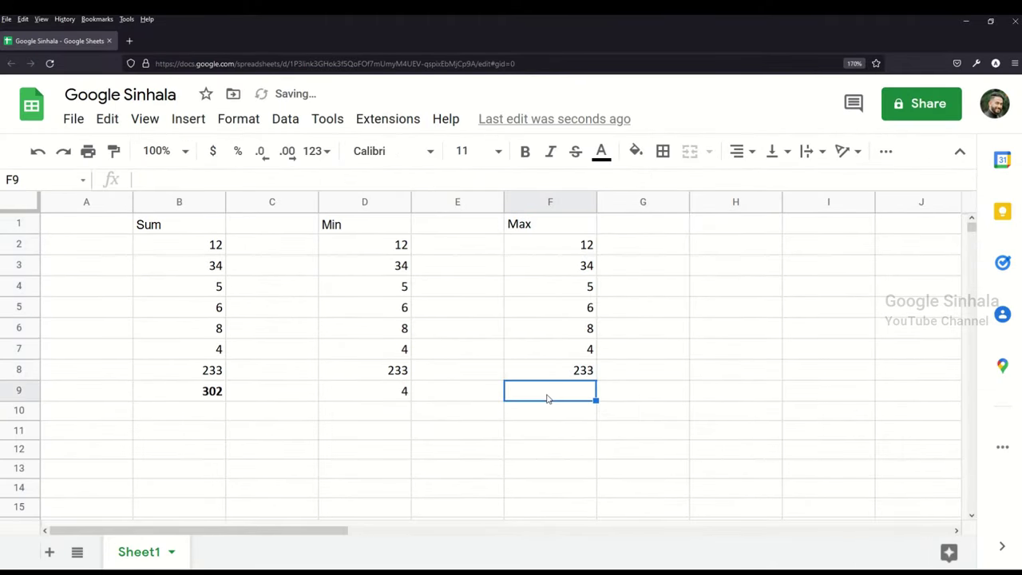
{"action": "type", "text": "=max"}
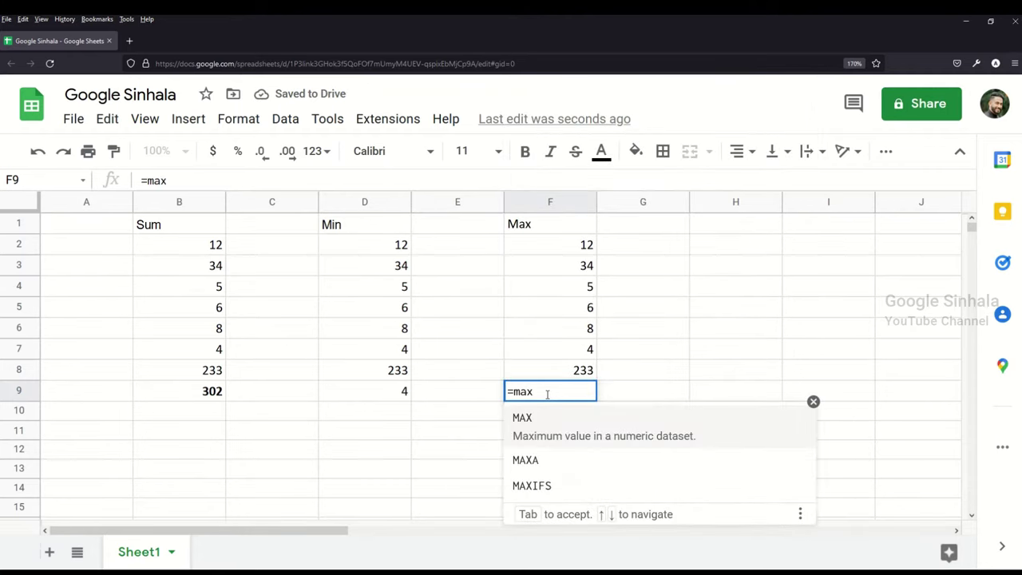
{"action": "type", "text": "("}
{"action": "left_click_drag", "start_coordinate": [559, 244], "coordinate": [550, 366]}
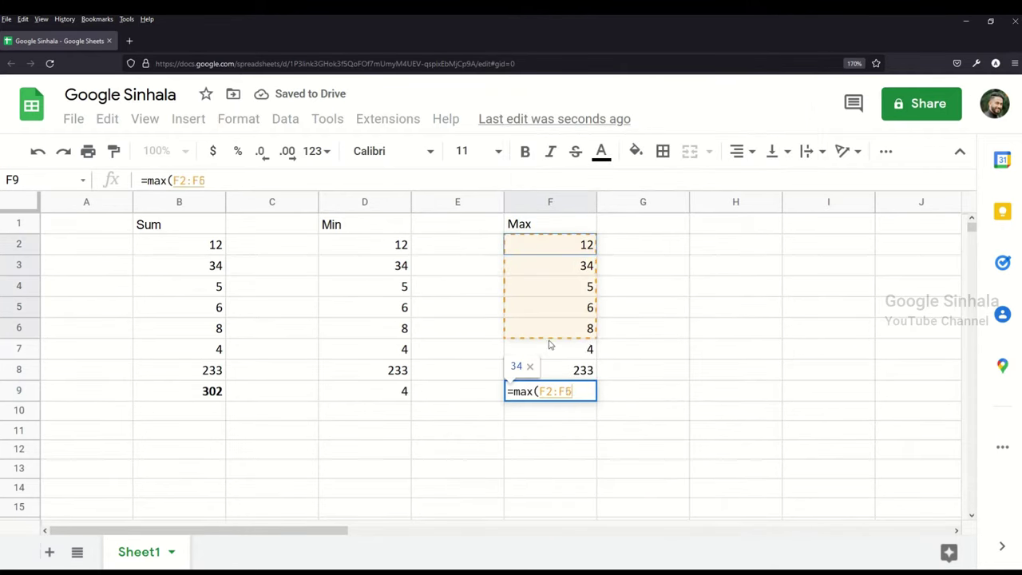
{"action": "type", "text": ")"}
{"action": "key", "text": "Return"}
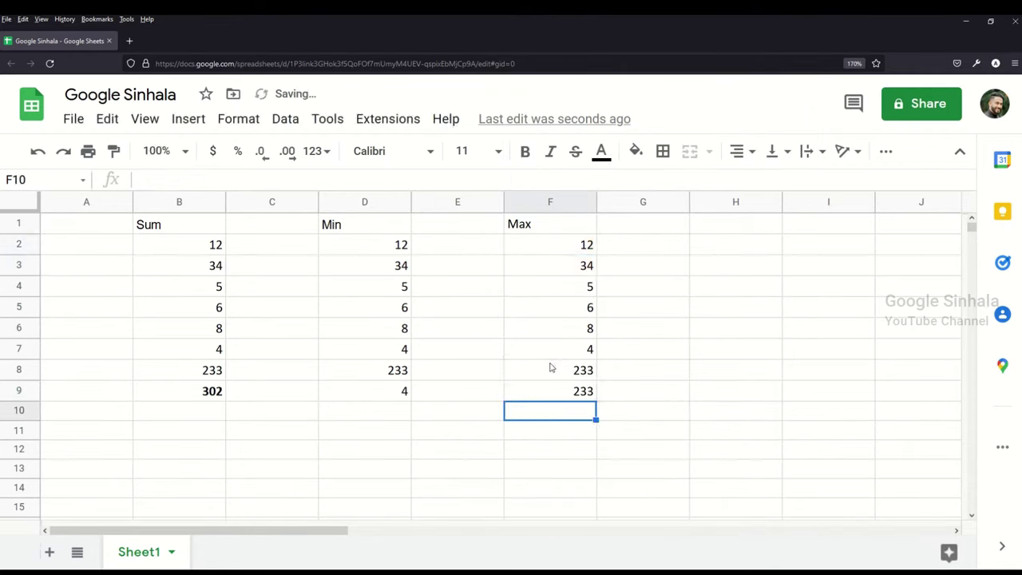
{"action": "key", "text": "Up"}
{"action": "key", "text": "Up"}
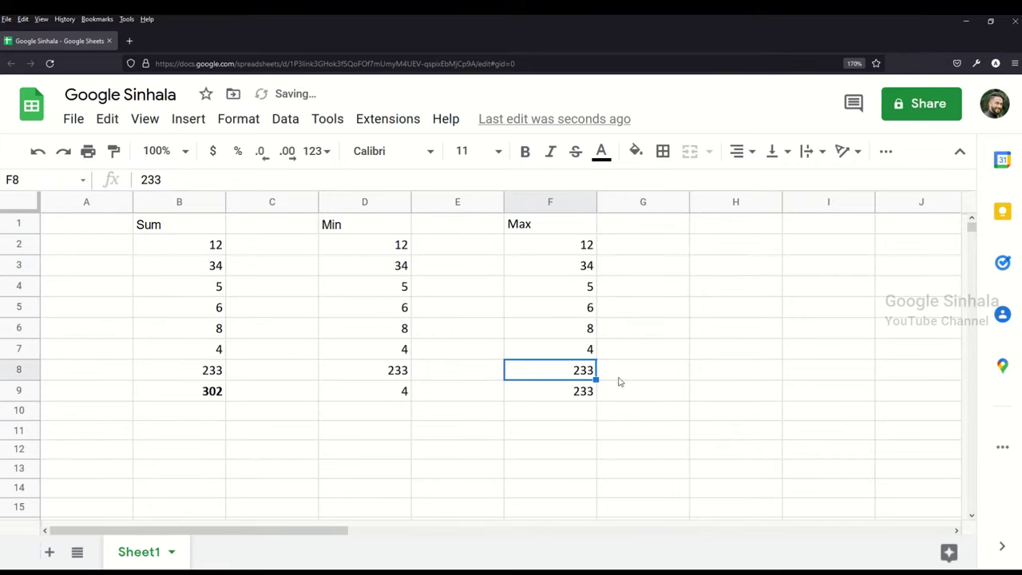
{"action": "left_click", "coordinate": [589, 404]}
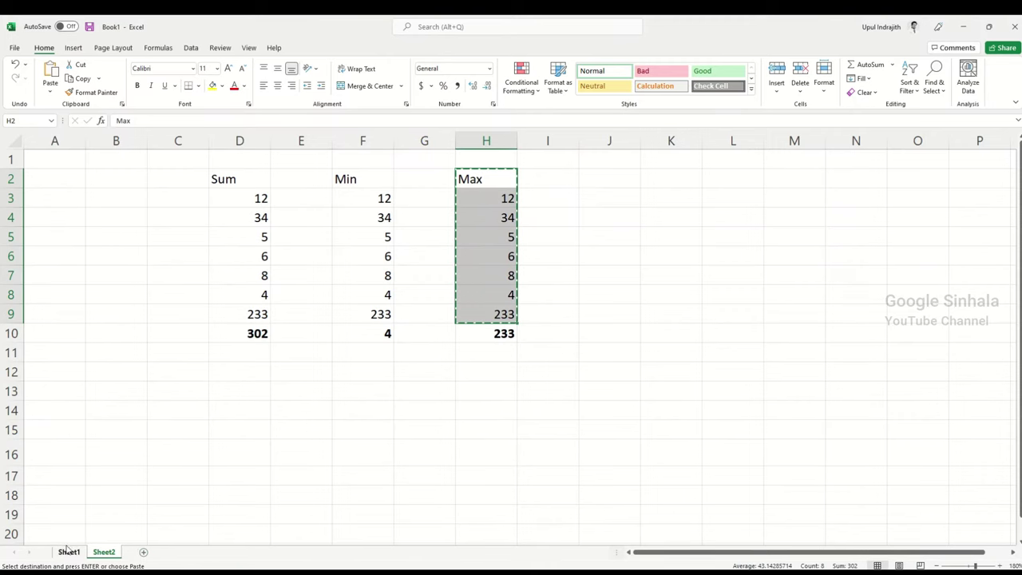
- Fill the Average entry (D7) yellow on Sheet1's function list, then return to Sheet2
{"action": "left_click", "coordinate": [68, 551]}
{"action": "left_click", "coordinate": [174, 257]}
{"action": "left_click", "coordinate": [315, 284]}
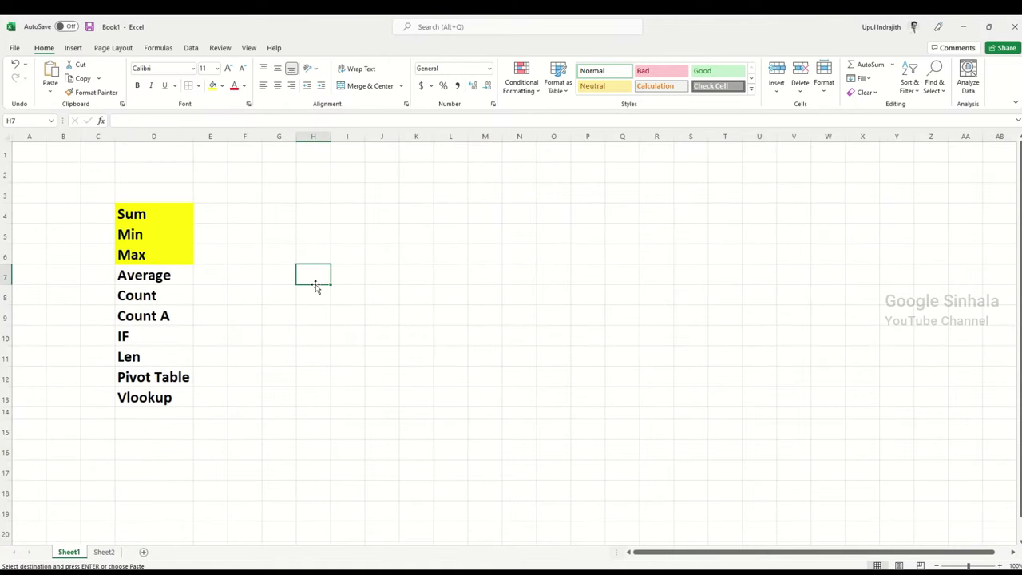
{"action": "left_click", "coordinate": [325, 254]}
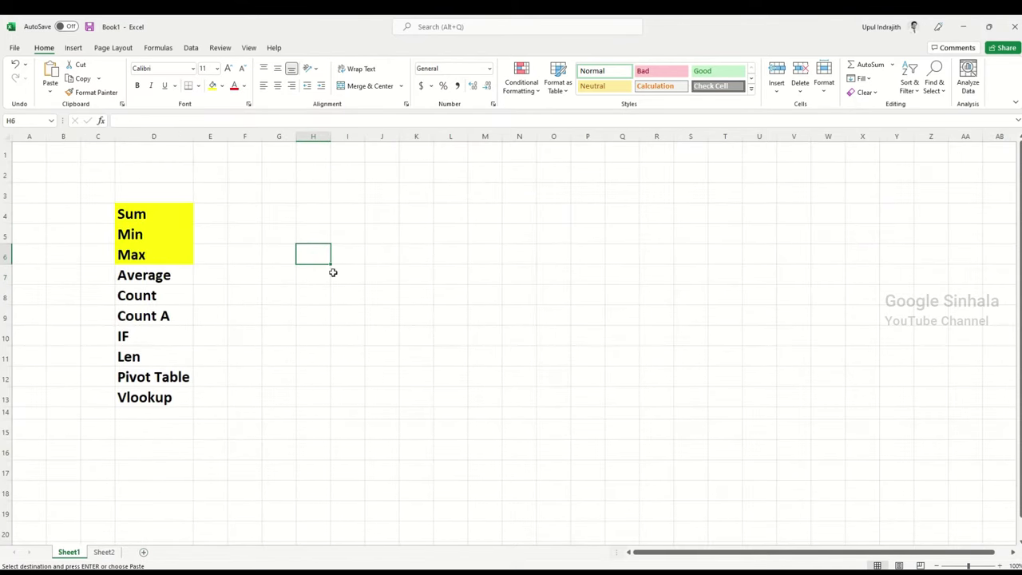
{"action": "left_click", "coordinate": [169, 274]}
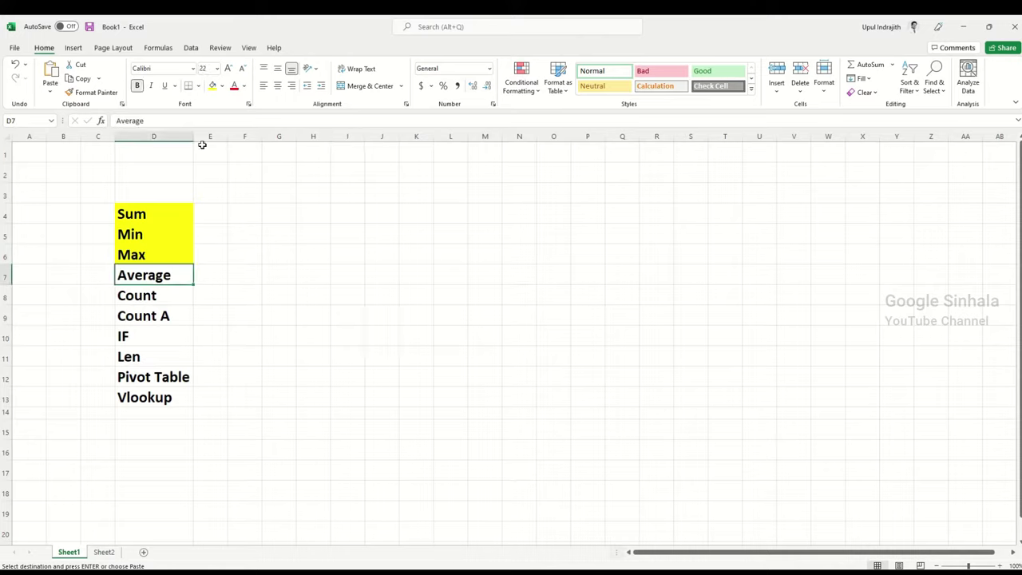
{"action": "left_click", "coordinate": [213, 85]}
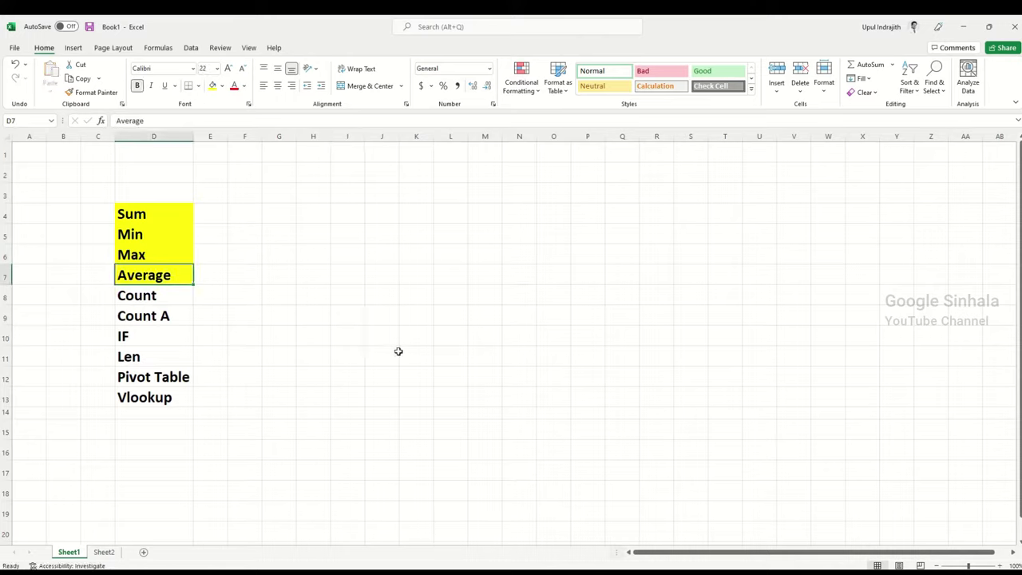
{"action": "left_click", "coordinate": [213, 276]}
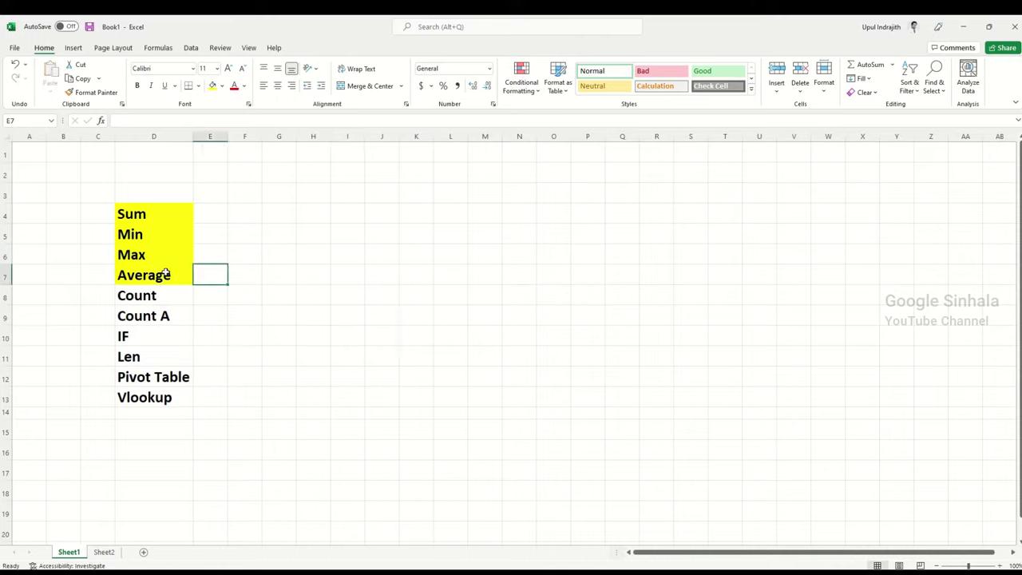
{"action": "left_click", "coordinate": [125, 271]}
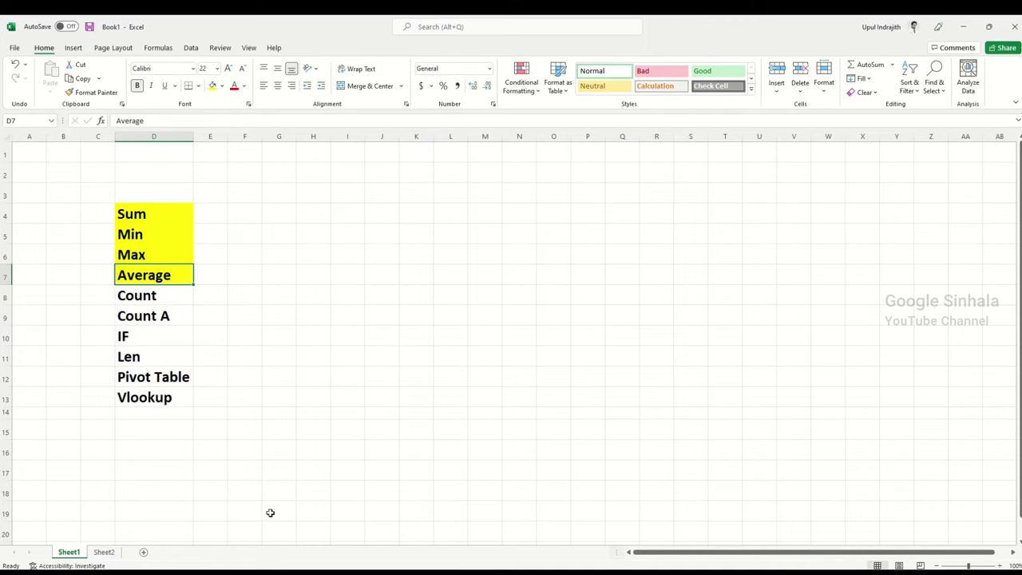
{"action": "left_click", "coordinate": [113, 553]}
- Duplicate the Max column into column J and rename its heading to Average
{"action": "left_click", "coordinate": [574, 244]}
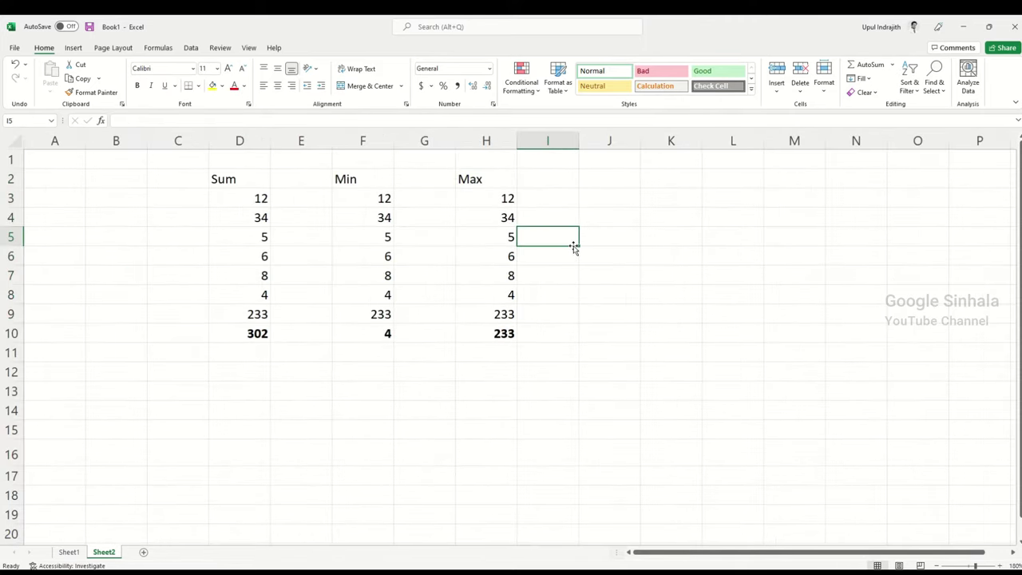
{"action": "left_click_drag", "start_coordinate": [488, 181], "coordinate": [479, 305]}
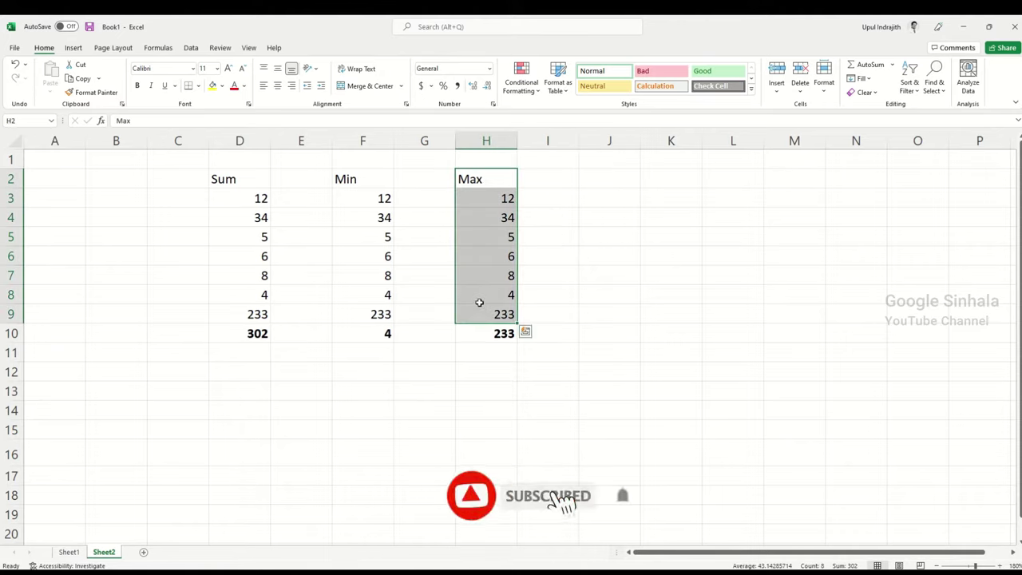
{"action": "key", "text": "ctrl+c"}
{"action": "left_click", "coordinate": [591, 182]}
{"action": "key", "text": "ctrl+v"}
{"action": "left_click", "coordinate": [591, 182]}
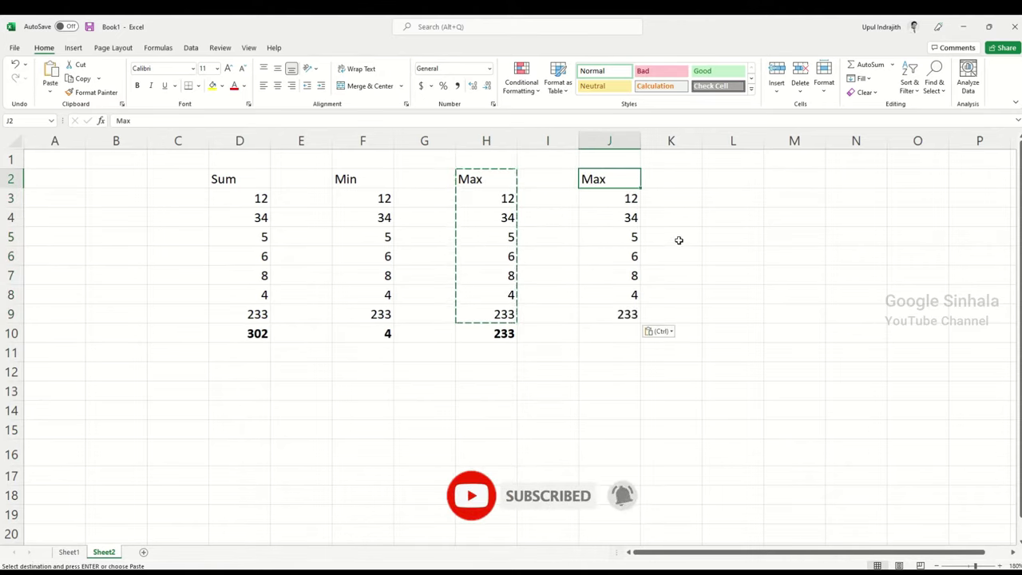
{"action": "type", "text": "Average"}
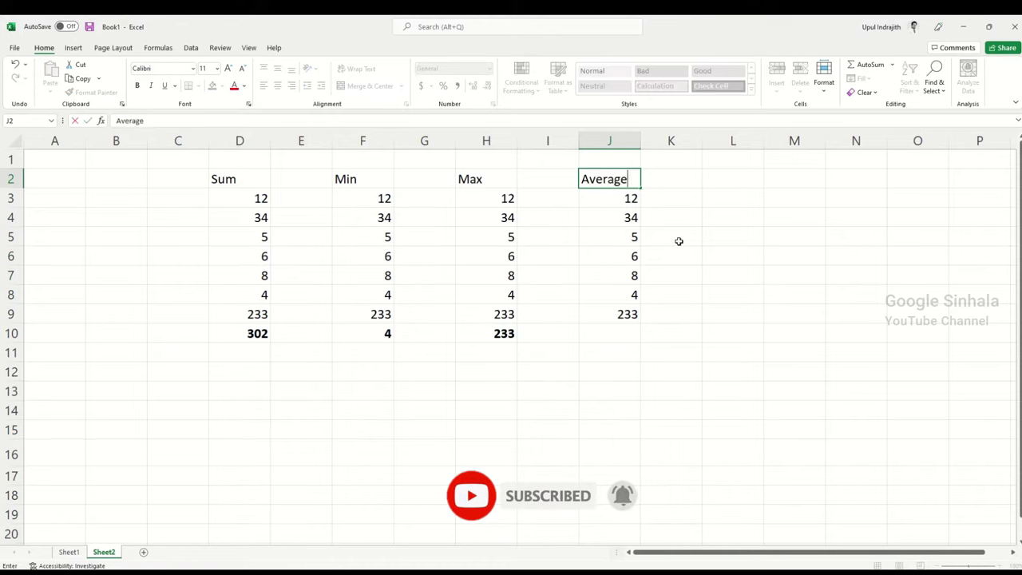
{"action": "key", "text": "Return"}
{"action": "key", "text": "Down"}
{"action": "key", "text": "Down"}
{"action": "key", "text": "Down"}
{"action": "key", "text": "Down"}
{"action": "key", "text": "Down"}
{"action": "key", "text": "Down"}
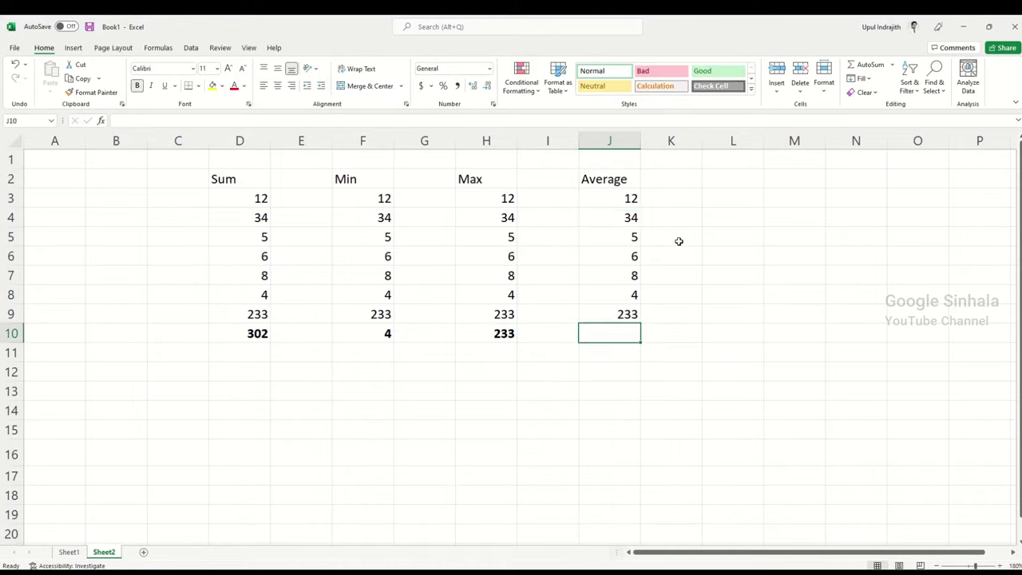
- Enter =AVERAGE(J3:J9) in J10, returning 43.14286
{"action": "type", "text": "=avera"}
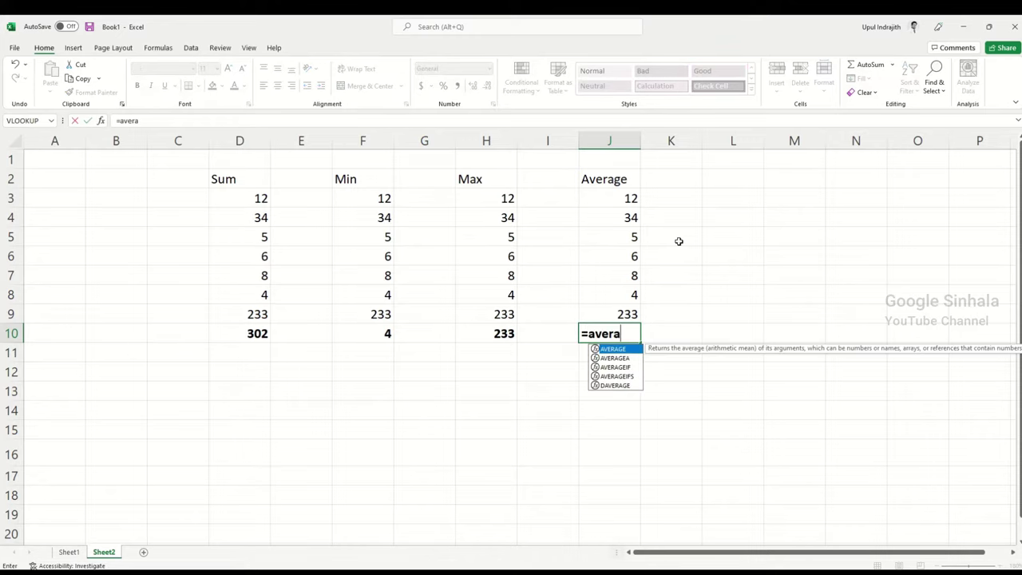
{"action": "double_click", "coordinate": [614, 352]}
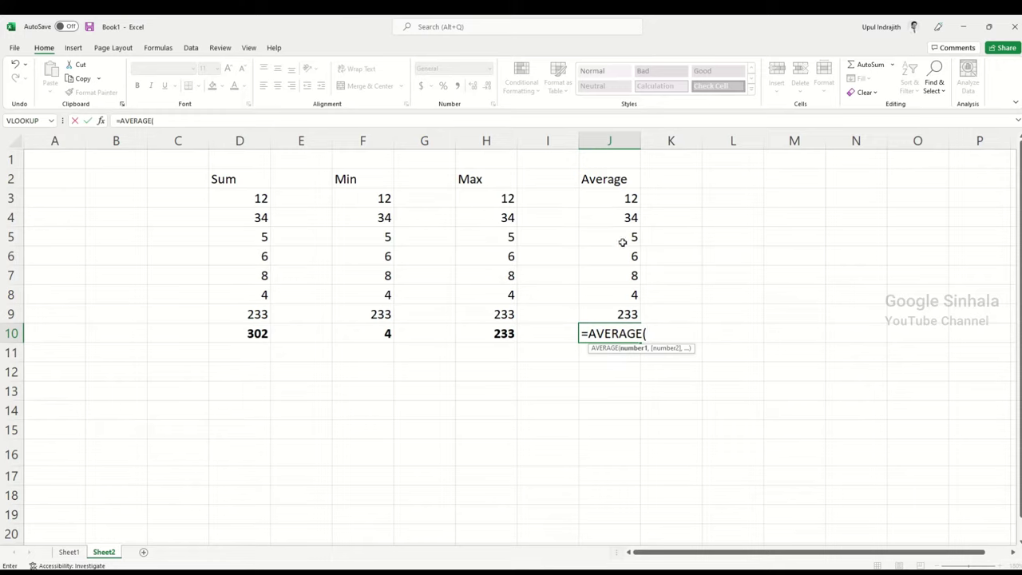
{"action": "left_click_drag", "start_coordinate": [615, 196], "coordinate": [609, 309]}
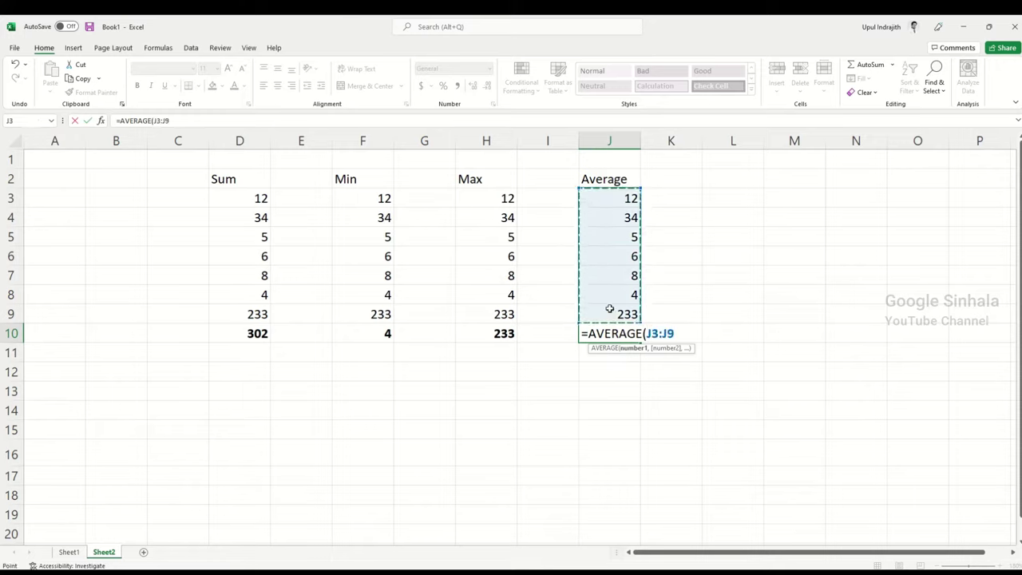
{"action": "key", "text": "Return"}
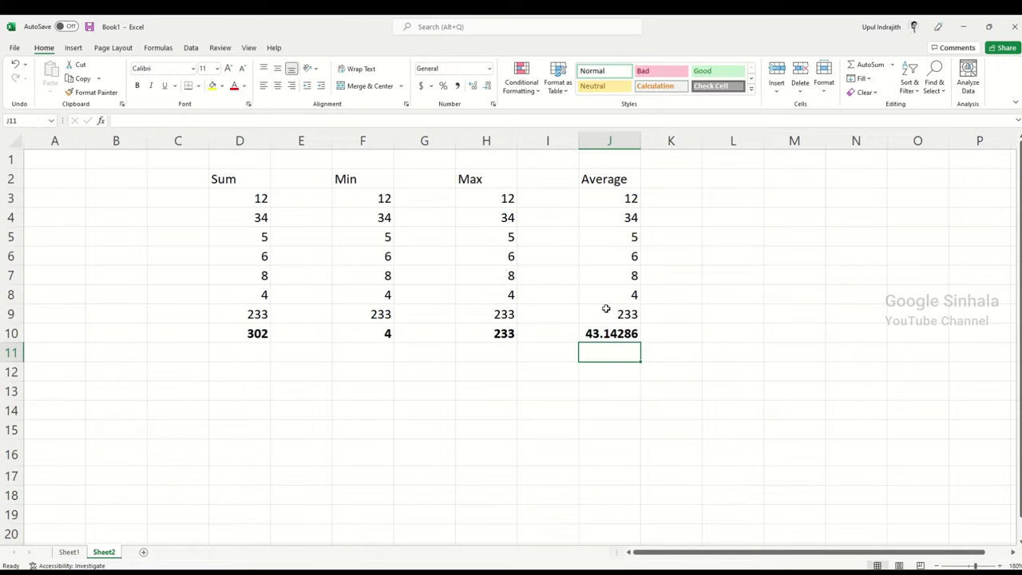
{"action": "left_click", "coordinate": [615, 333]}
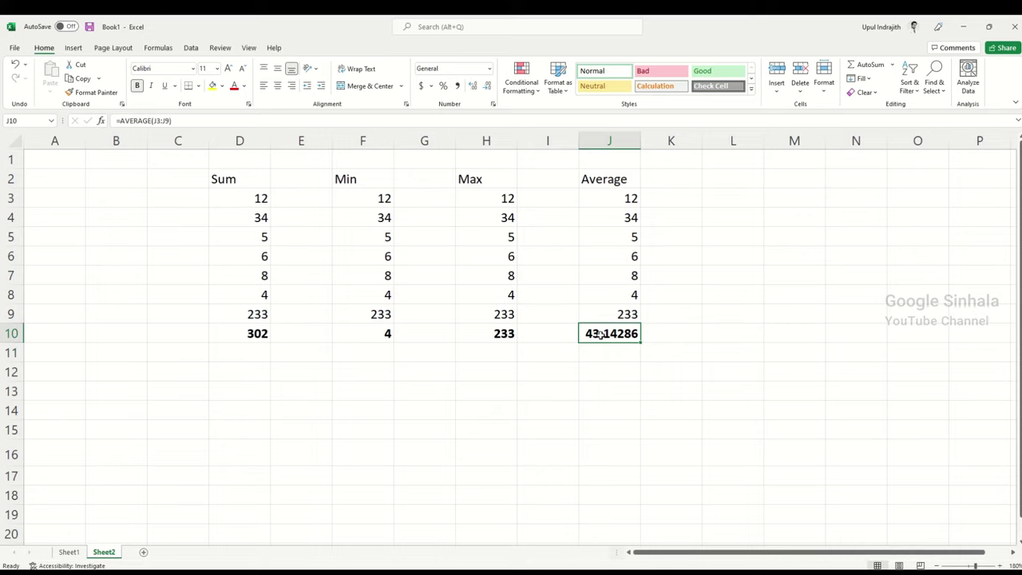
- Copy the Average column J2:J9, heading included
{"action": "left_click", "coordinate": [626, 237]}
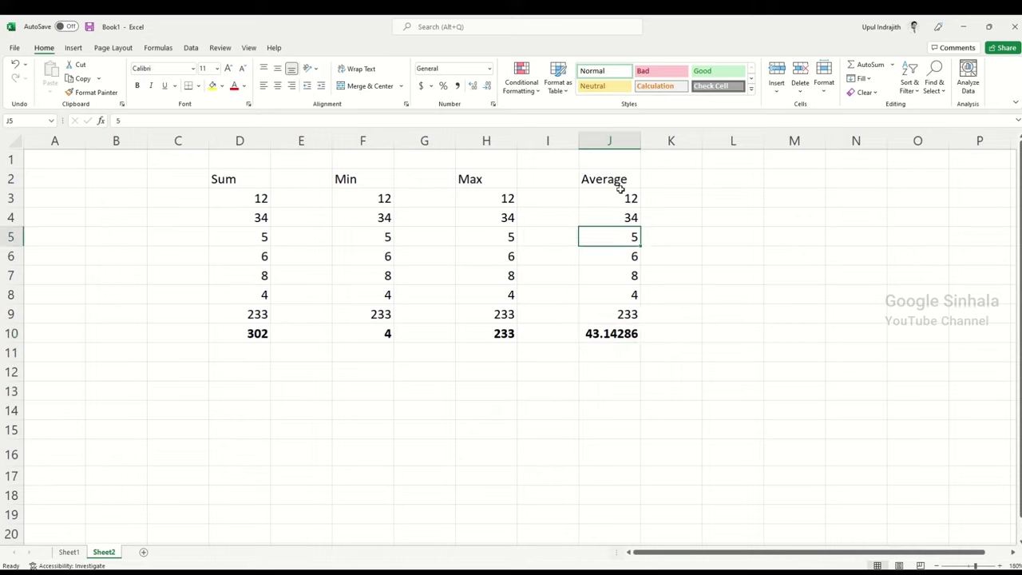
{"action": "left_click", "coordinate": [710, 311]}
{"action": "left_click", "coordinate": [617, 196]}
{"action": "left_click", "coordinate": [593, 177]}
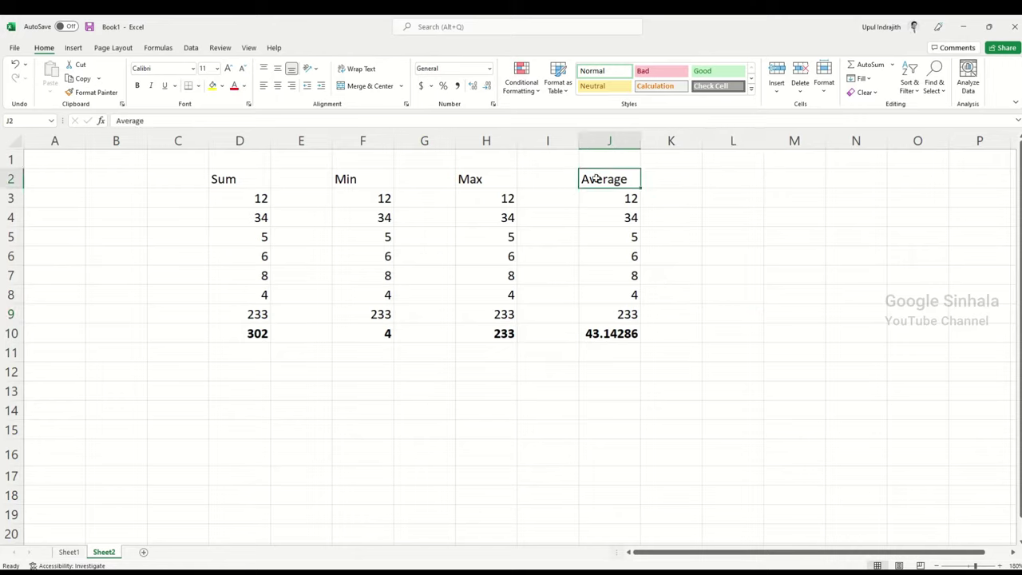
{"action": "mouse_move", "coordinate": [599, 196]}
{"action": "left_mouse_down"}
{"action": "mouse_move", "coordinate": [595, 300]}
{"action": "mouse_move", "coordinate": [607, 316]}
{"action": "left_mouse_up"}
{"action": "left_click", "coordinate": [647, 220]}
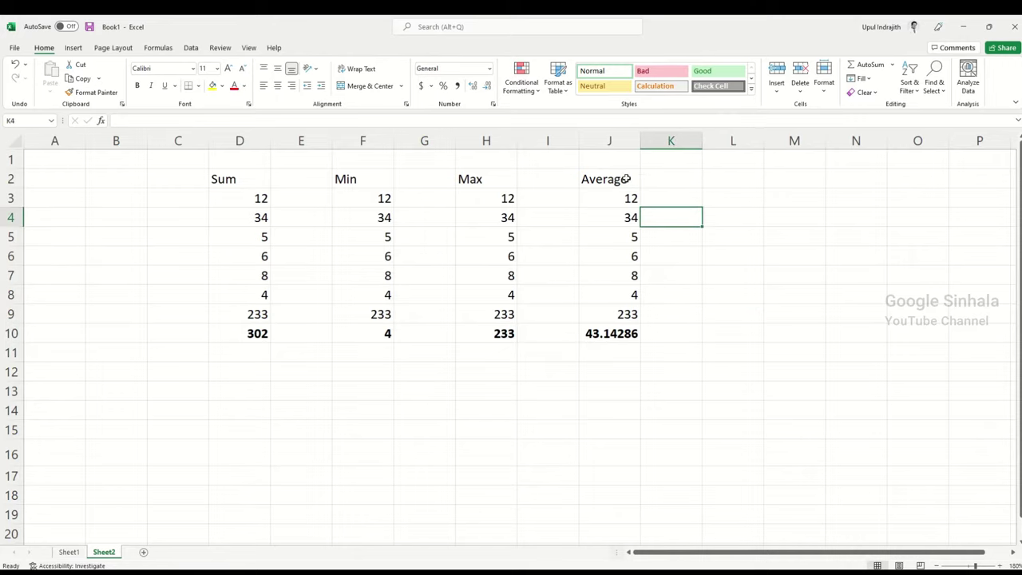
{"action": "mouse_move", "coordinate": [627, 177]}
{"action": "left_mouse_down"}
{"action": "mouse_move", "coordinate": [627, 307]}
{"action": "mouse_move", "coordinate": [619, 298]}
{"action": "left_mouse_up"}
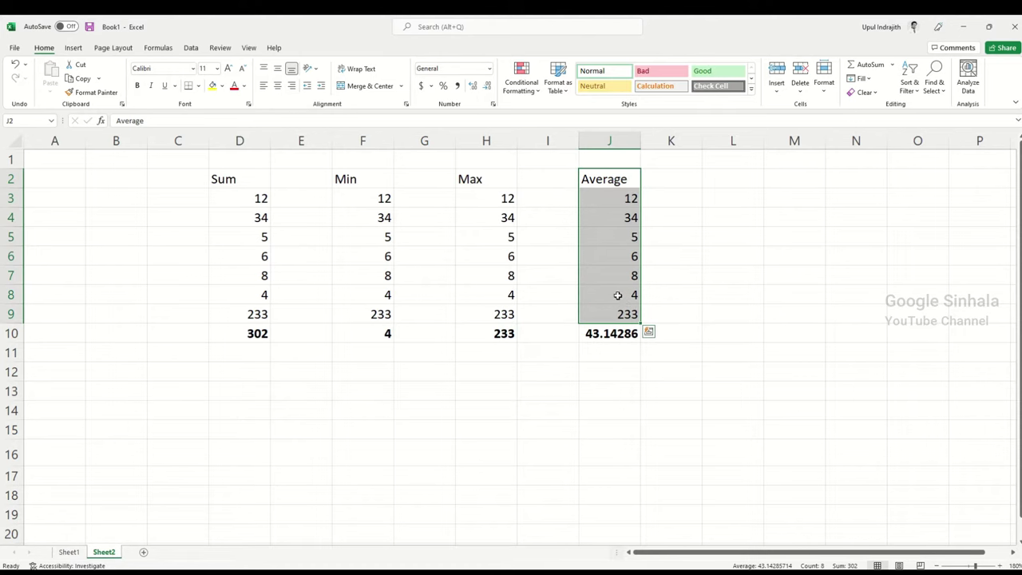
{"action": "key", "text": "ctrl+c"}
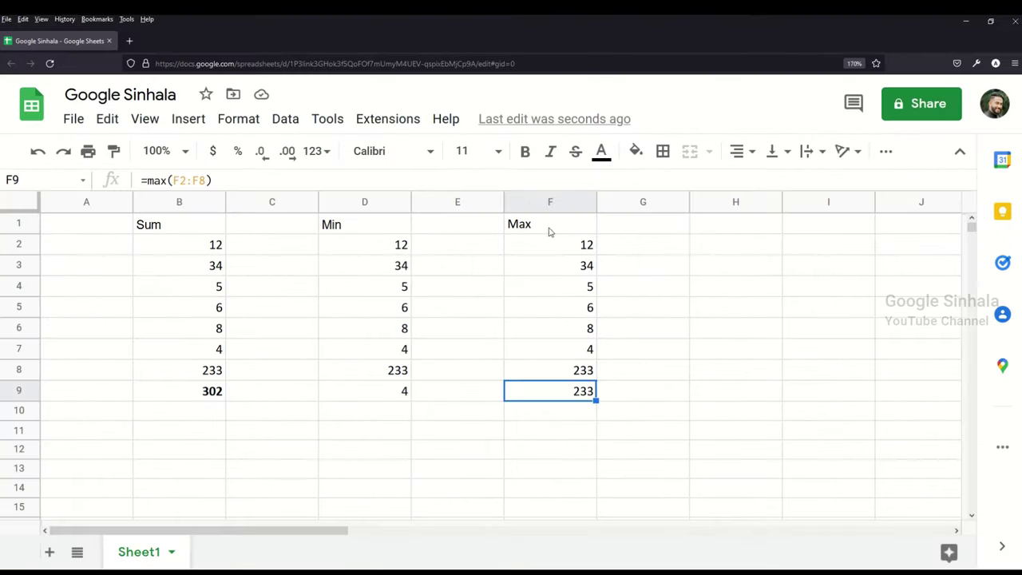
- Paste the Average column at H1 and enter =average(H2:H8) in H9, giving 43.14285714
{"action": "left_click", "coordinate": [724, 233]}
{"action": "key", "text": "ctrl+v"}
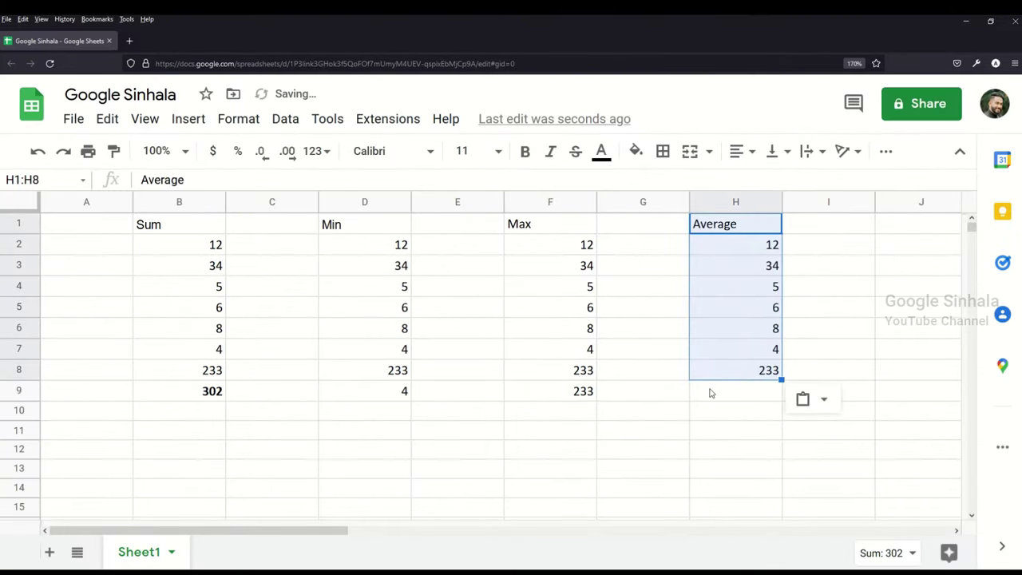
{"action": "left_click", "coordinate": [711, 394]}
{"action": "type", "text": "=av"}
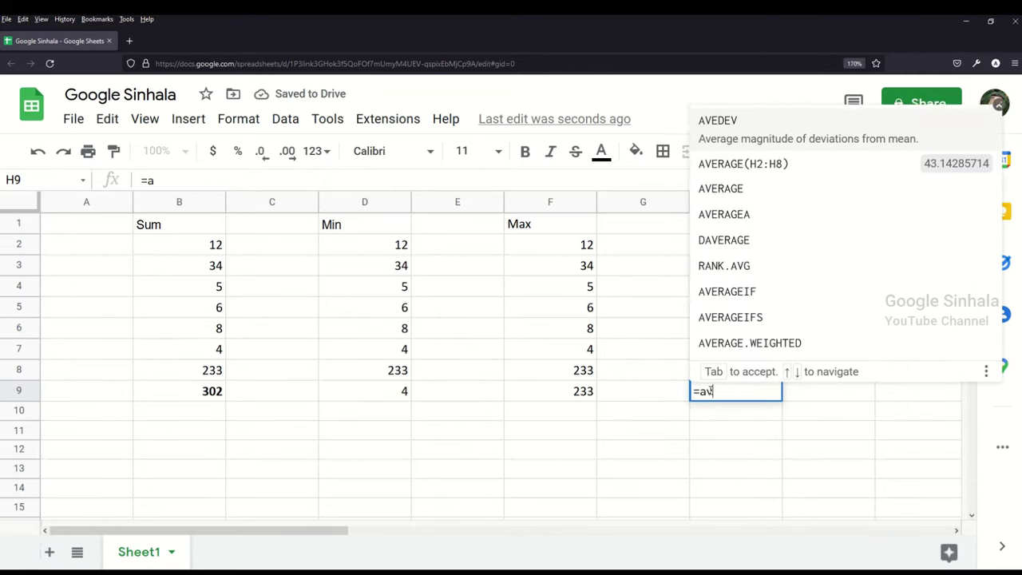
{"action": "type", "text": "erage"}
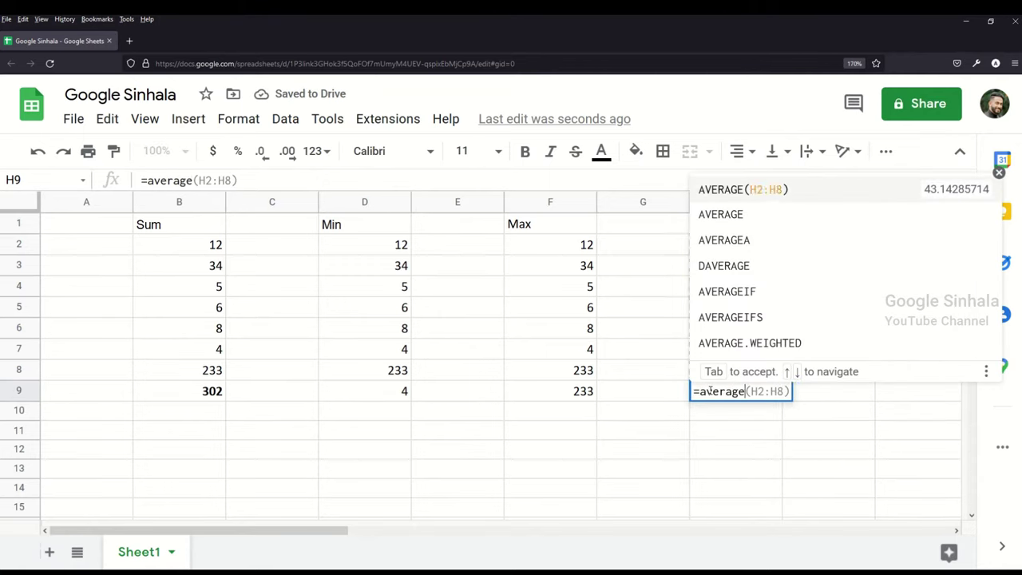
{"action": "type", "text": "(D2:D9"}
{"action": "left_click_drag", "start_coordinate": [723, 238], "coordinate": [755, 363]}
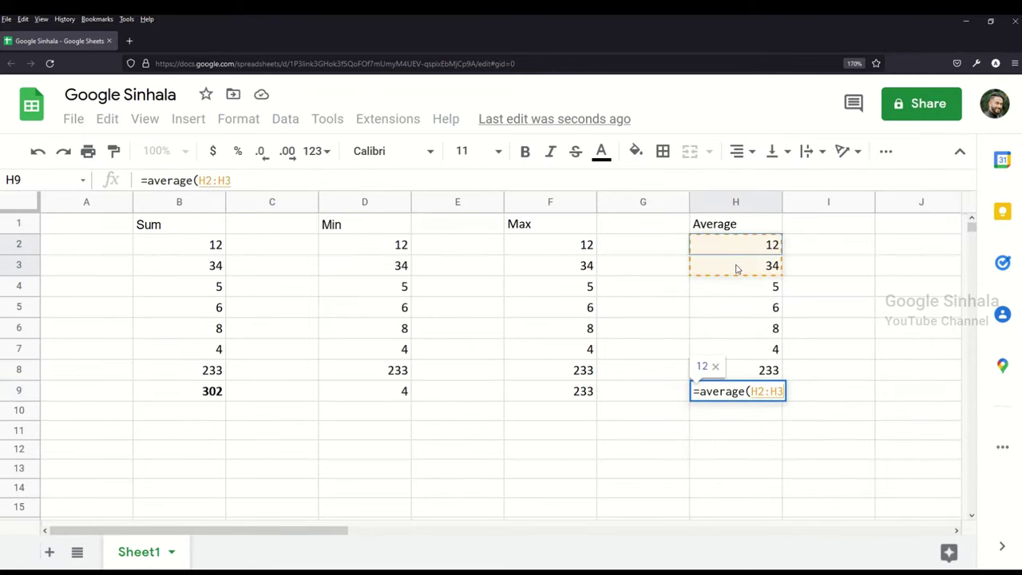
{"action": "type", "text": ")"}
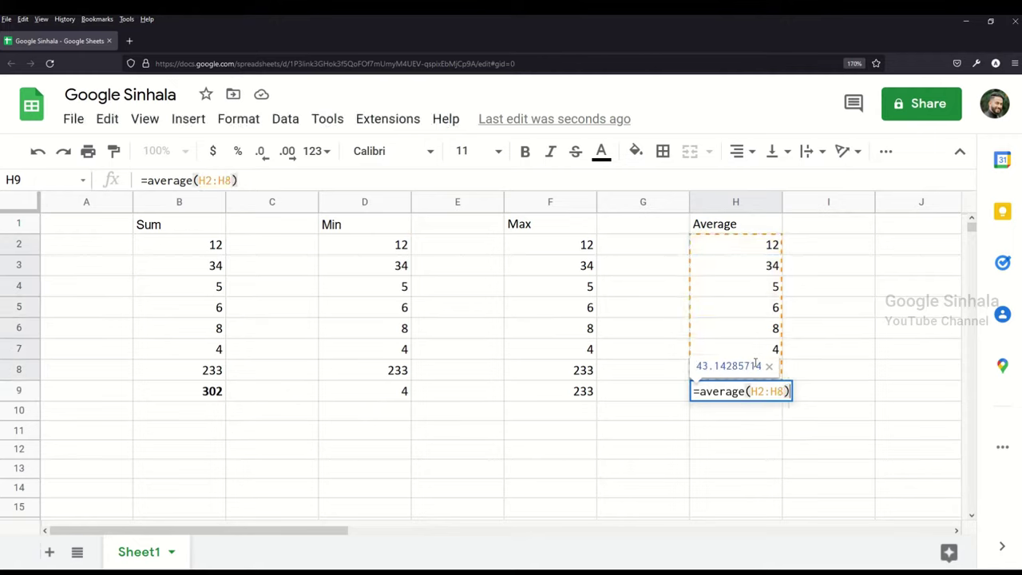
{"action": "key", "text": "Return"}
{"action": "left_click", "coordinate": [743, 389]}
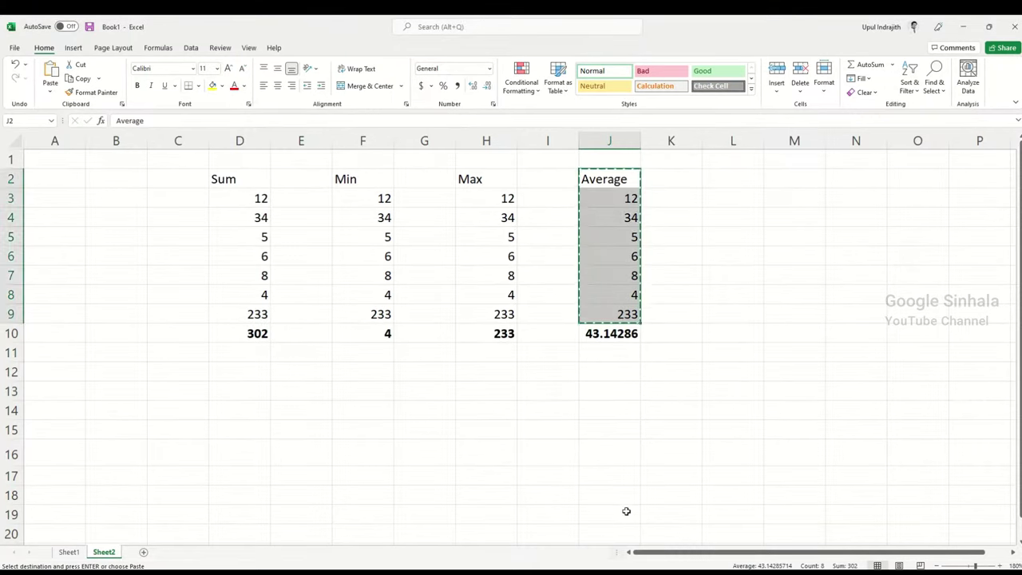
{"action": "left_click", "coordinate": [625, 449]}
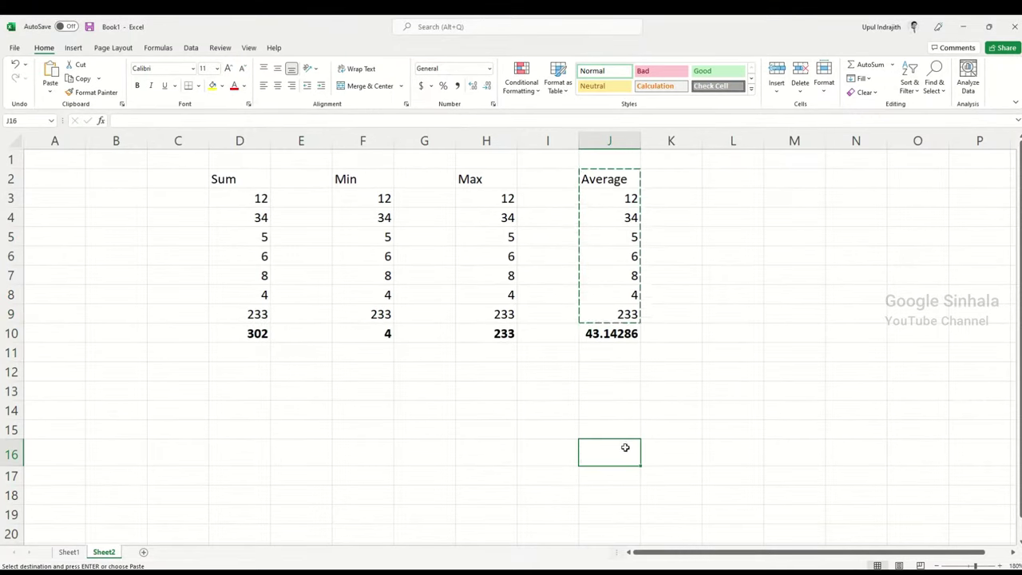
{"action": "double_click", "coordinate": [625, 450]}
{"action": "left_click", "coordinate": [547, 431]}
{"action": "left_click", "coordinate": [726, 279]}
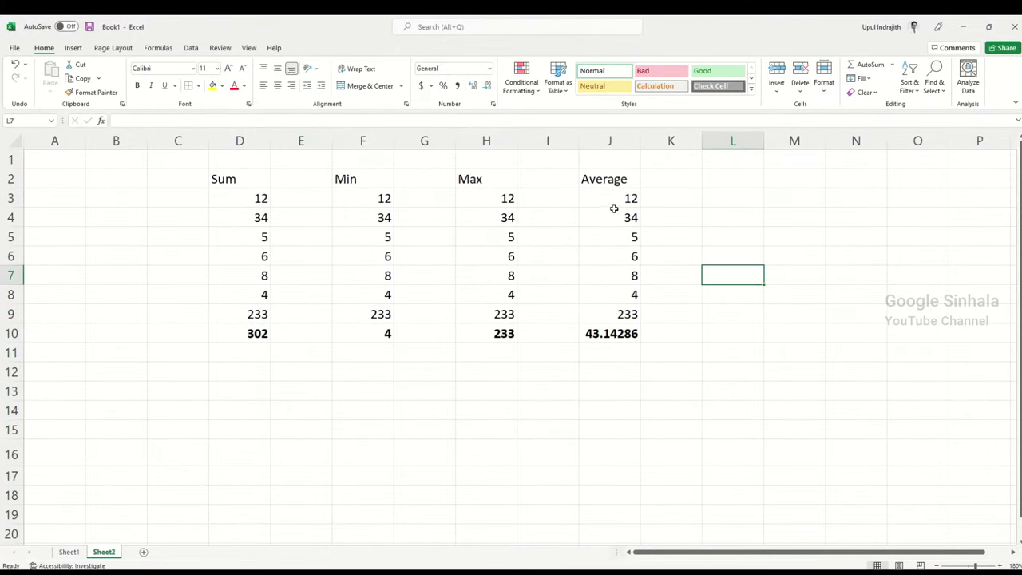
{"action": "left_click_drag", "start_coordinate": [613, 209], "coordinate": [609, 305]}
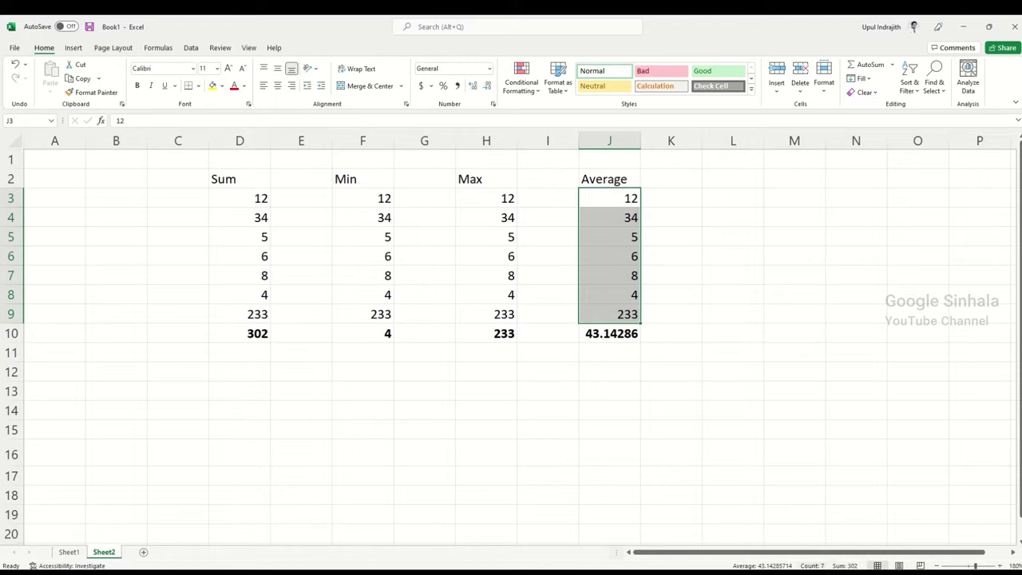
{"action": "left_click", "coordinate": [728, 430]}
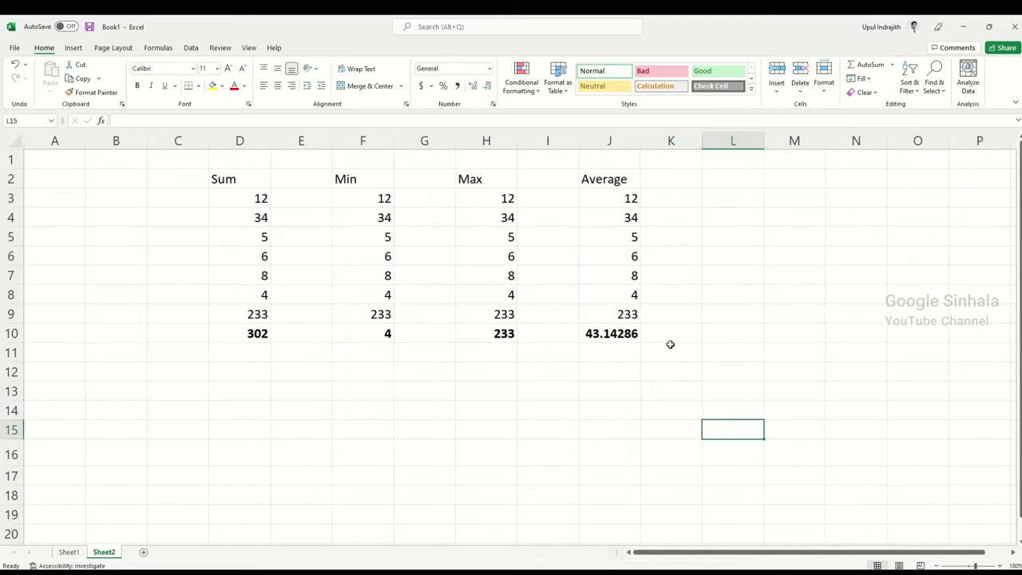
{"action": "left_click", "coordinate": [362, 140]}
{"action": "left_click", "coordinate": [240, 140]}
{"action": "left_click", "coordinate": [603, 142]}
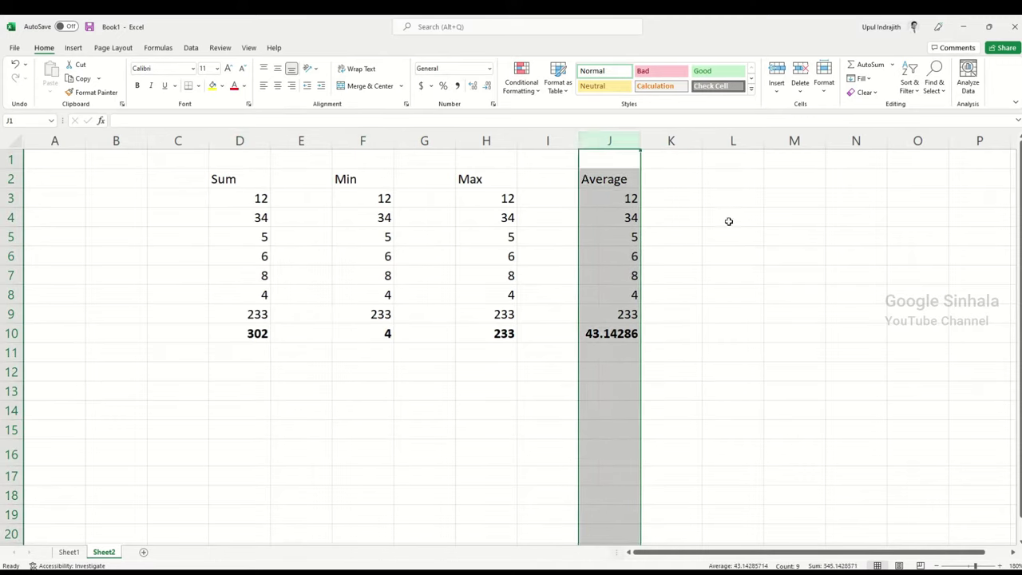
{"action": "left_click", "coordinate": [728, 218]}
{"action": "left_click_drag", "start_coordinate": [609, 198], "coordinate": [608, 313]}
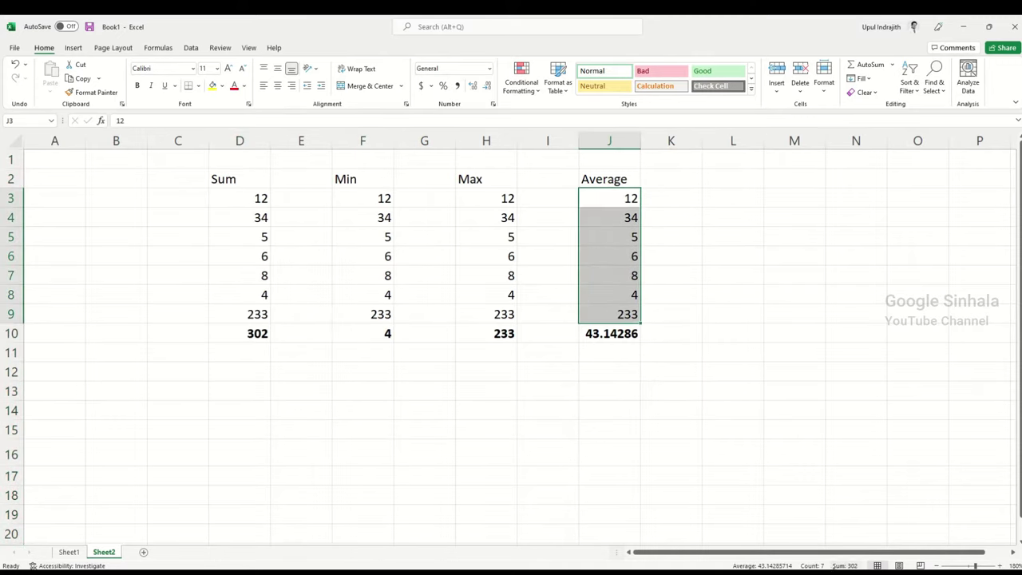
- Give the Count entry on Sheet1's function list a yellow fill
{"action": "left_click", "coordinate": [755, 395]}
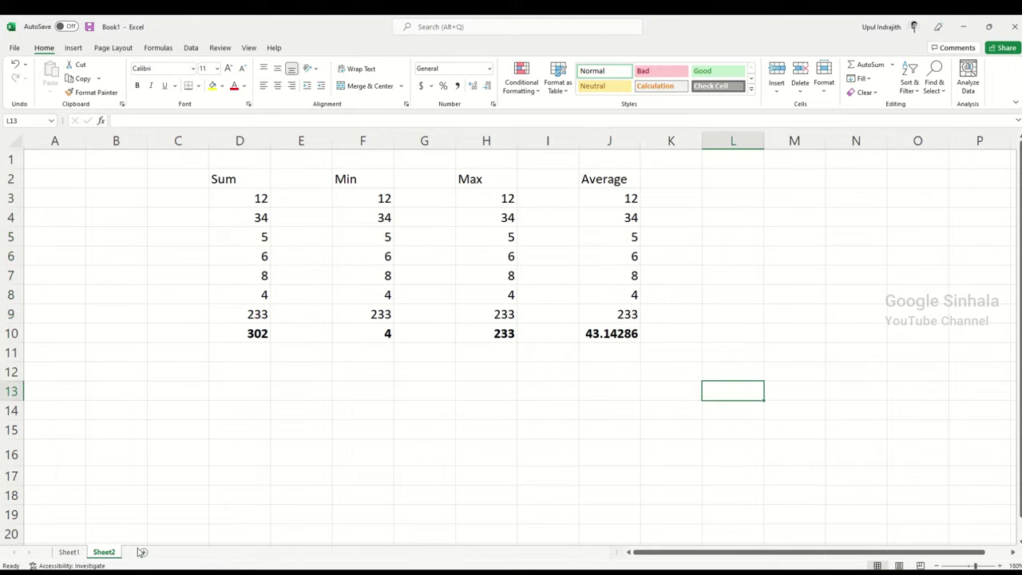
{"action": "left_click", "coordinate": [68, 551]}
{"action": "left_click", "coordinate": [164, 303]}
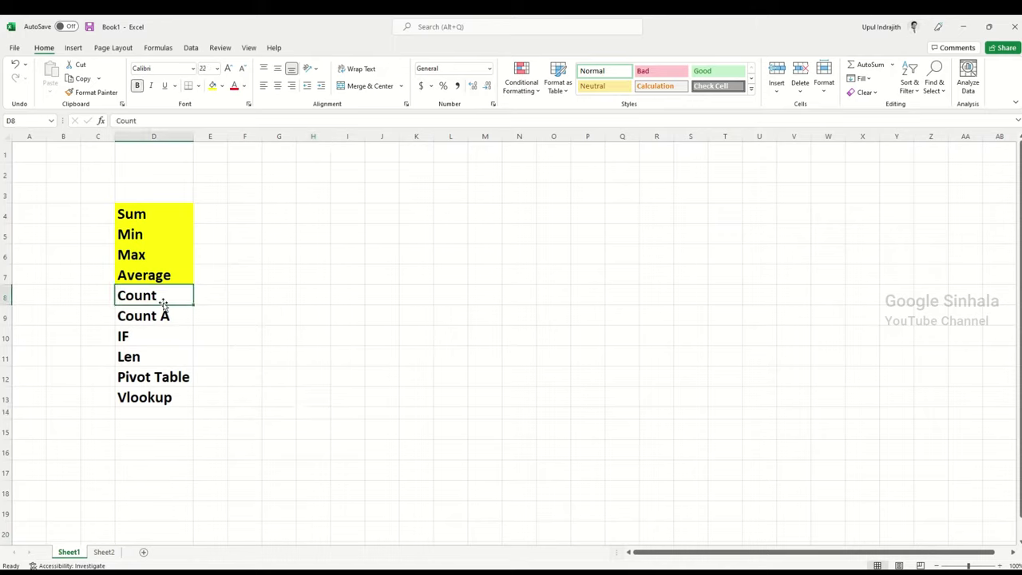
{"action": "left_click", "coordinate": [166, 317]}
{"action": "left_click_drag", "start_coordinate": [171, 297], "coordinate": [171, 314]}
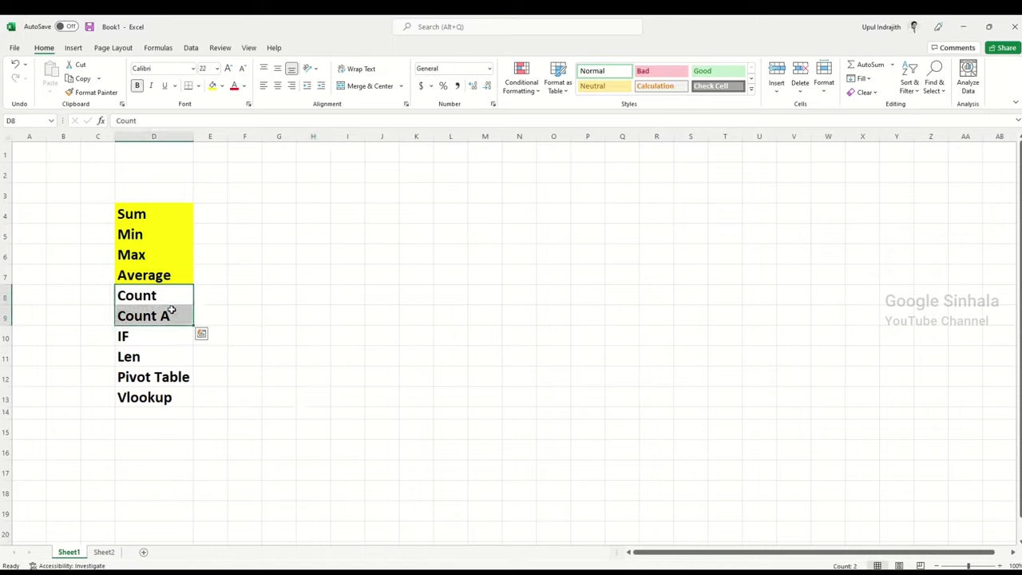
{"action": "left_click", "coordinate": [222, 296]}
{"action": "left_click", "coordinate": [154, 297]}
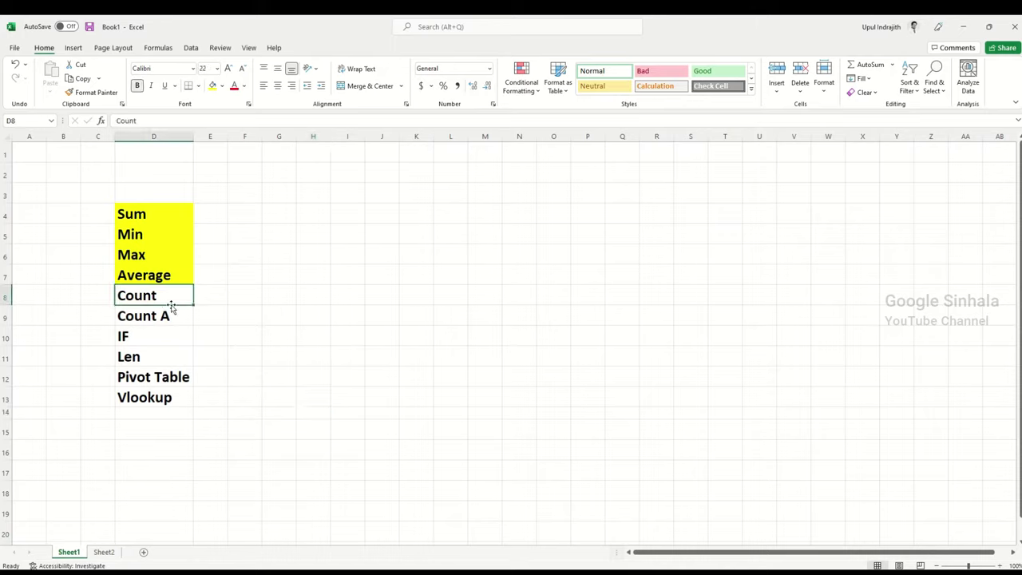
{"action": "left_click", "coordinate": [171, 311]}
{"action": "left_click", "coordinate": [169, 297]}
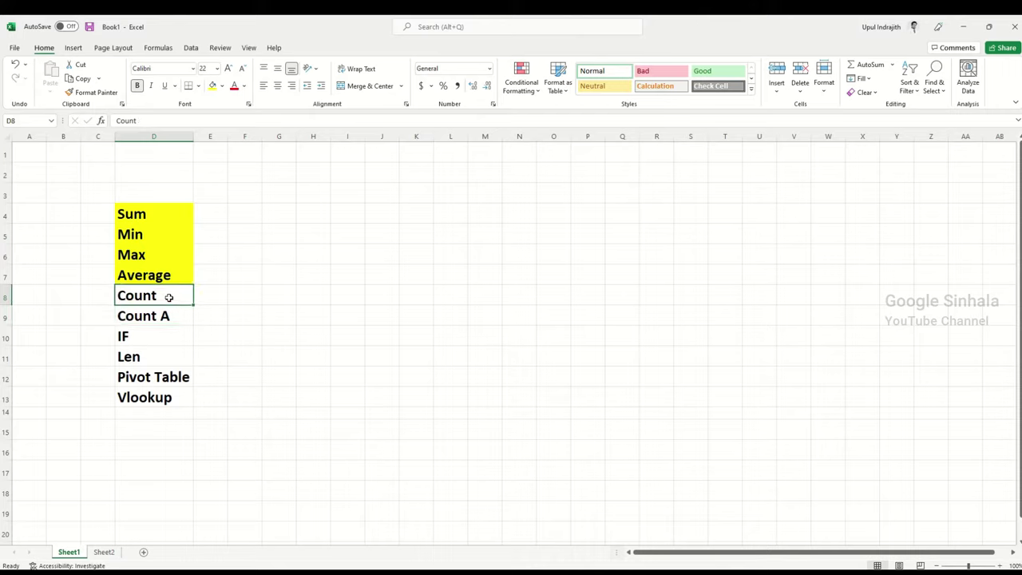
{"action": "left_click", "coordinate": [213, 85]}
{"action": "left_click", "coordinate": [272, 231]}
{"action": "left_click", "coordinate": [151, 295]}
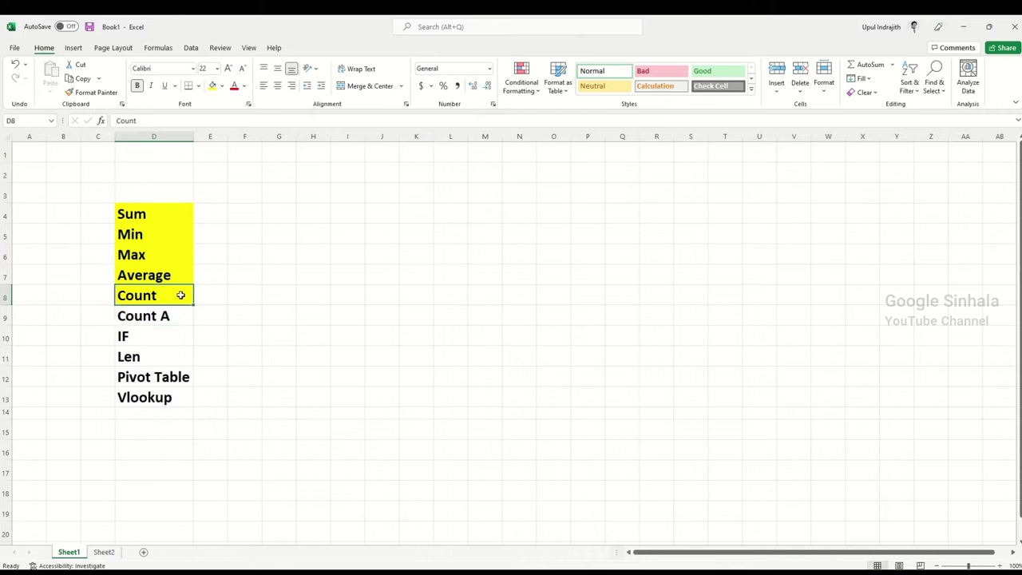
{"action": "left_click", "coordinate": [214, 301]}
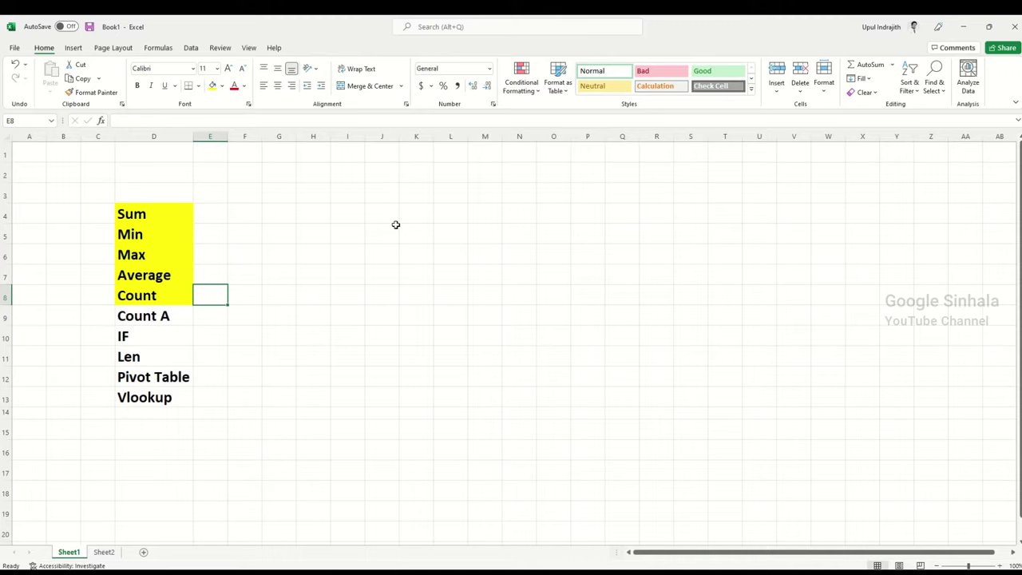
- Look over the Count and Count A entries, then return to the Sheet2 table
{"action": "left_click", "coordinate": [183, 299]}
{"action": "left_click", "coordinate": [219, 315]}
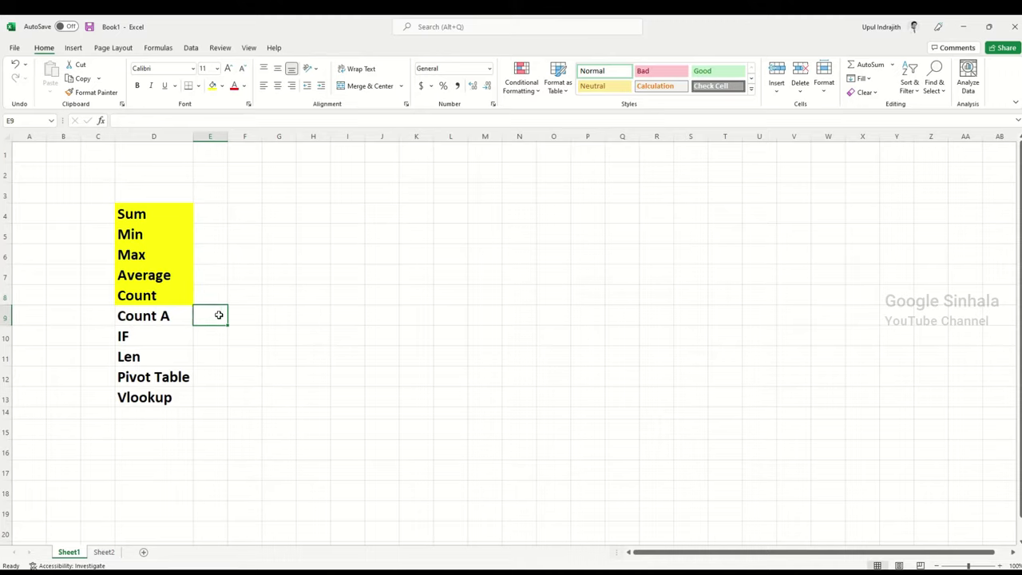
{"action": "left_click", "coordinate": [179, 317]}
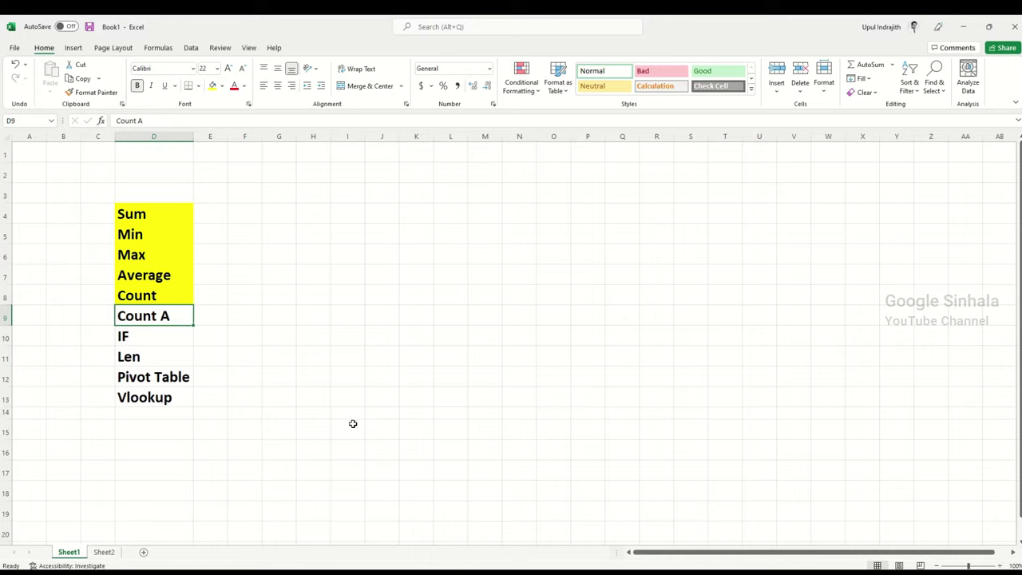
{"action": "left_click", "coordinate": [217, 323]}
{"action": "left_click", "coordinate": [189, 298]}
{"action": "left_click", "coordinate": [219, 323]}
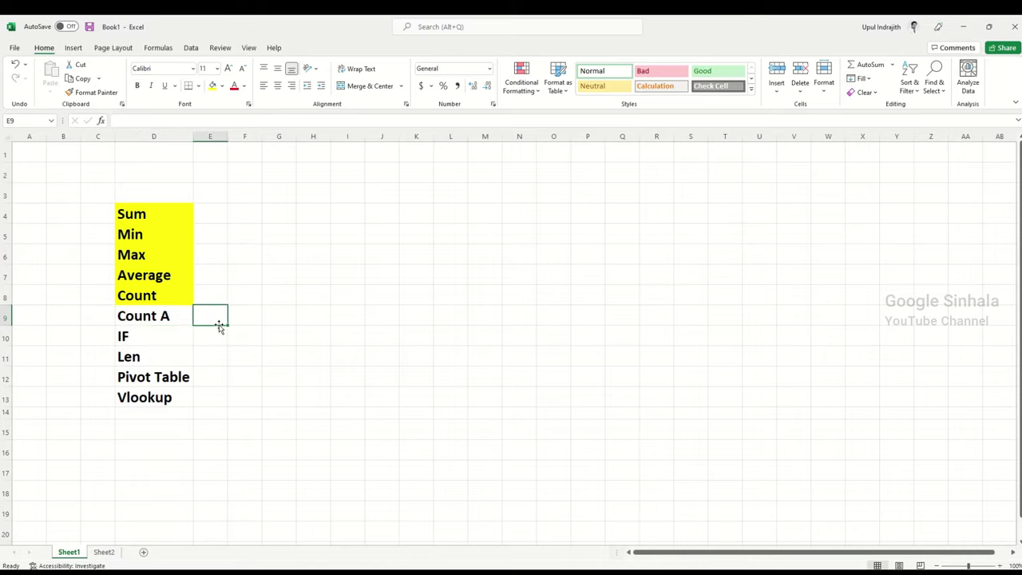
{"action": "left_click", "coordinate": [210, 299]}
{"action": "left_click", "coordinate": [207, 312]}
{"action": "left_click", "coordinate": [213, 281]}
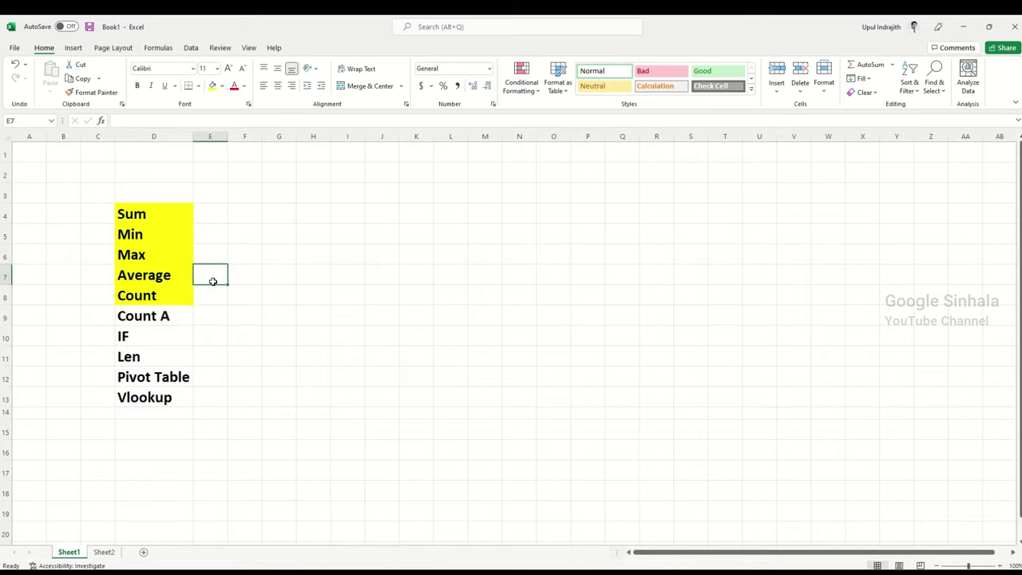
{"action": "left_click", "coordinate": [216, 295]}
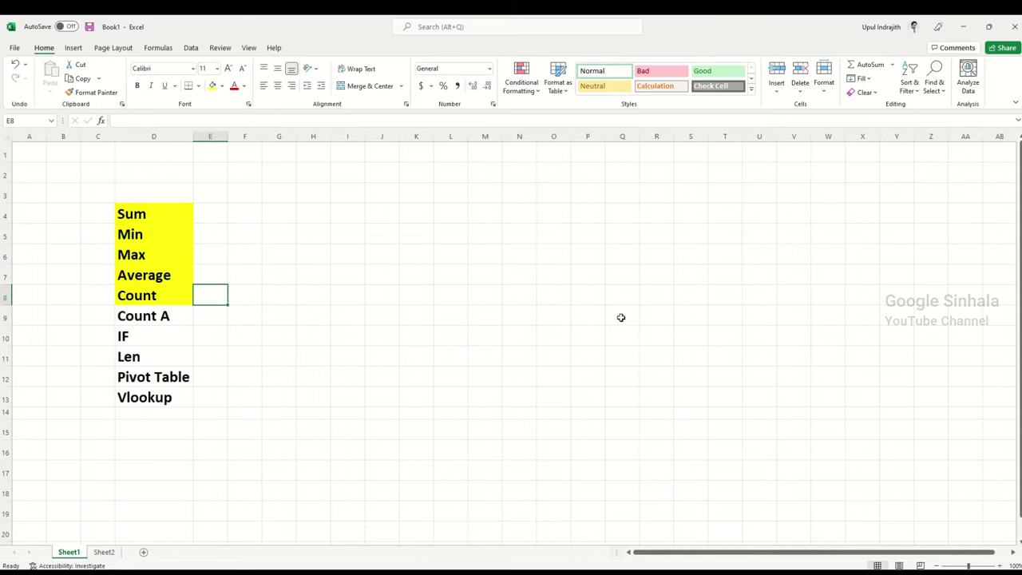
{"action": "left_click", "coordinate": [163, 321]}
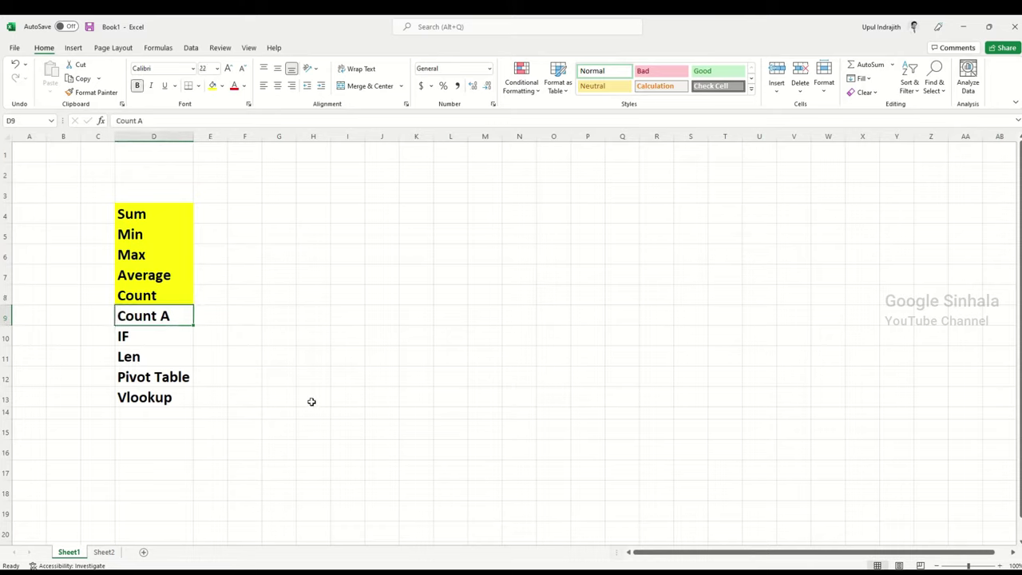
{"action": "left_click", "coordinate": [104, 551]}
- Go to cell M2 on Sheet2, then enter and clear a trial value of 12
{"action": "left_click", "coordinate": [723, 317]}
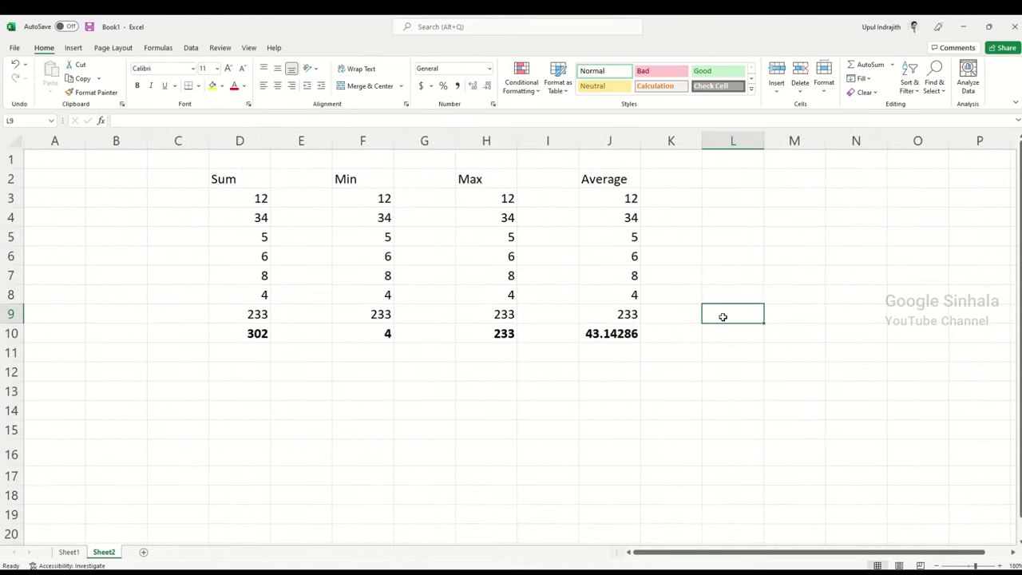
{"action": "left_click", "coordinate": [737, 197]}
{"action": "left_click", "coordinate": [778, 183]}
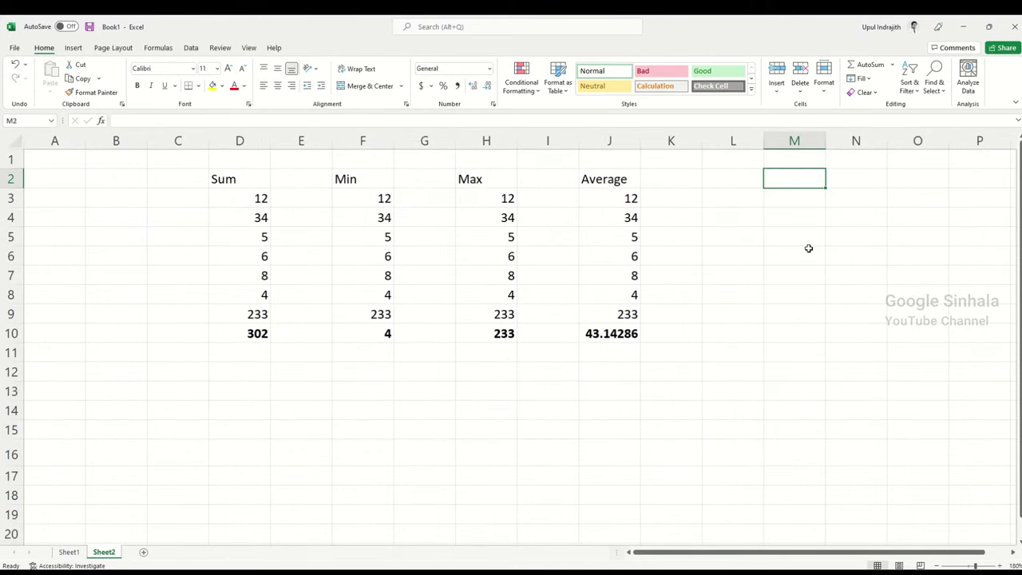
{"action": "type", "text": "12"}
{"action": "key", "text": "Return"}
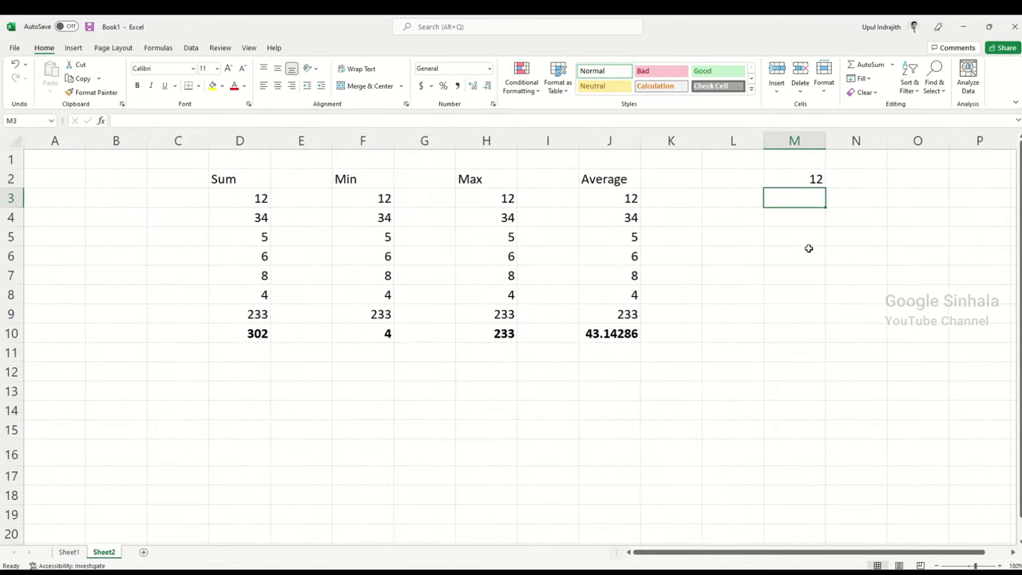
{"action": "type", "text": "A"}
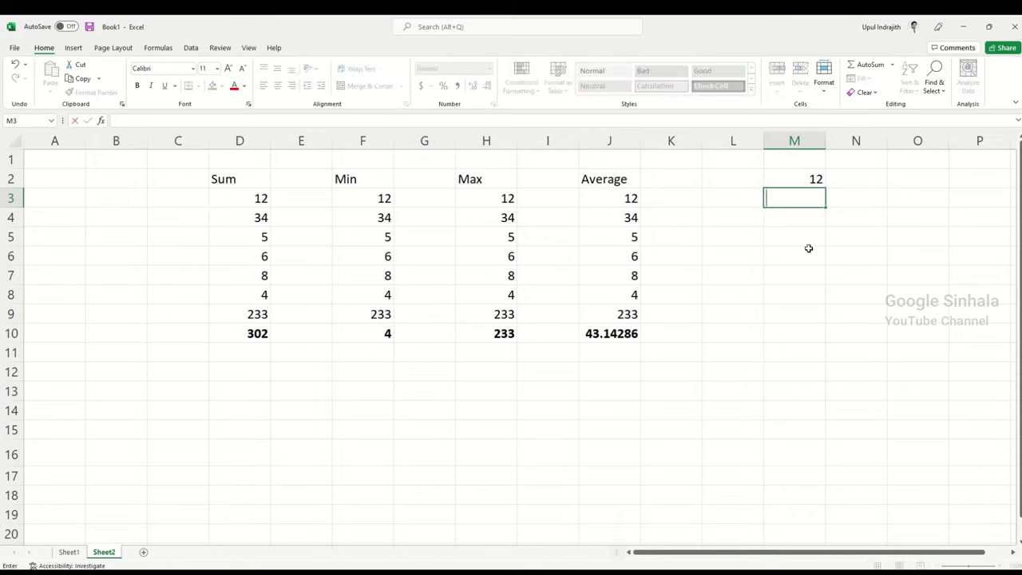
{"action": "key", "text": "Escape"}
{"action": "key", "text": "Up"}
{"action": "key", "text": "Down"}
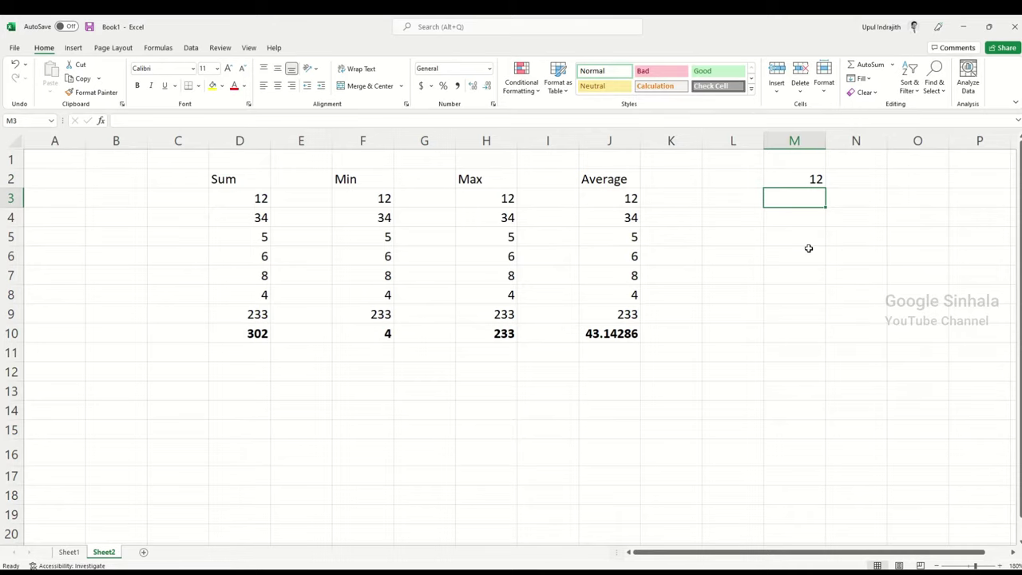
{"action": "key", "text": "Up"}
{"action": "key", "text": "BackSpace"}
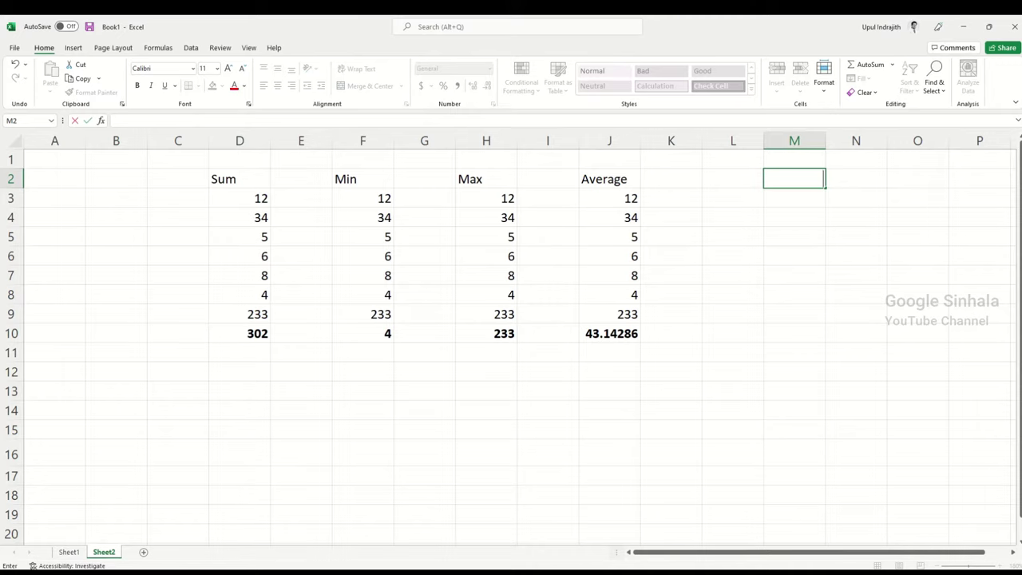
- Add a Count heading in M2 and a CountA heading in O2
{"action": "left_click", "coordinate": [1012, 552]}
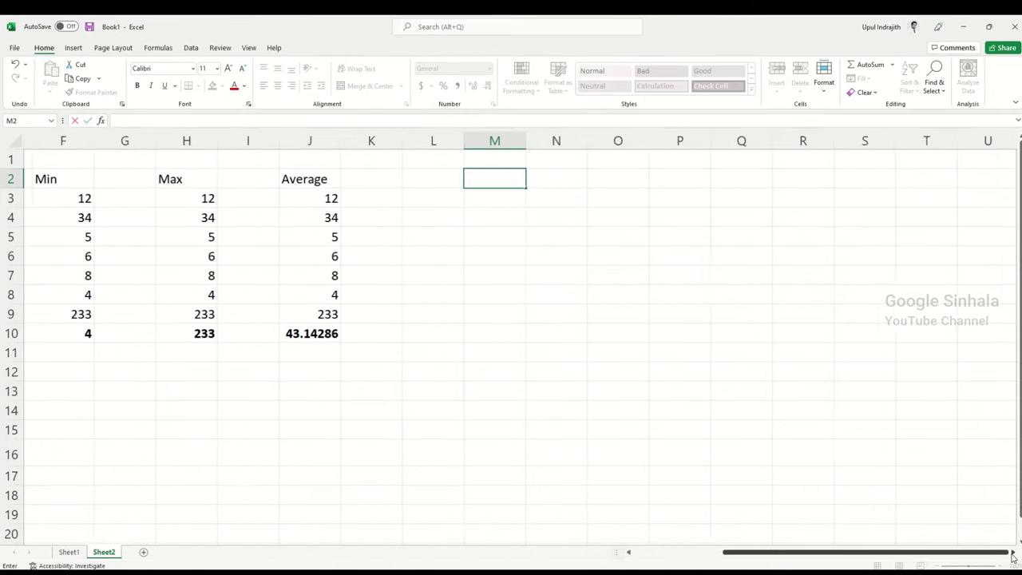
{"action": "type", "text": "Cou"}
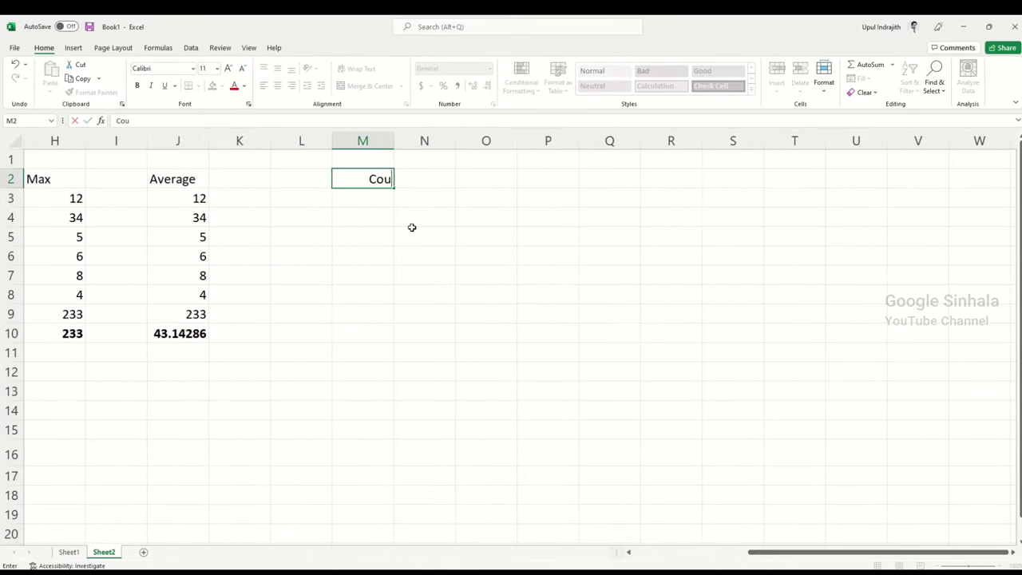
{"action": "type", "text": "nt"}
{"action": "key", "text": "Return"}
{"action": "key", "text": "Up"}
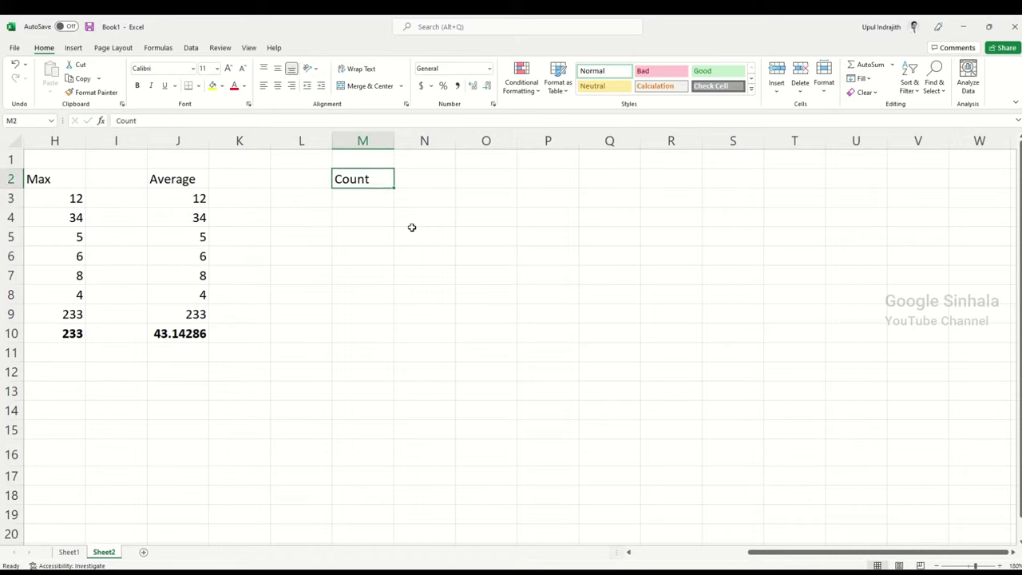
{"action": "key", "text": "Right"}
{"action": "key", "text": "Right"}
{"action": "type", "text": "Coun"}
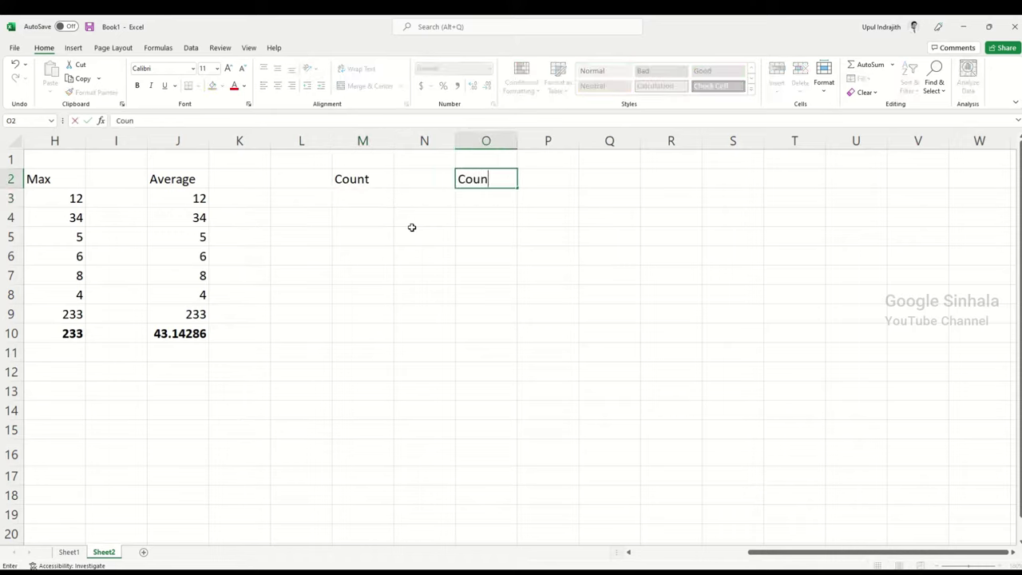
{"action": "type", "text": "tA"}
{"action": "key", "text": "Return"}
{"action": "key", "text": "Left"}
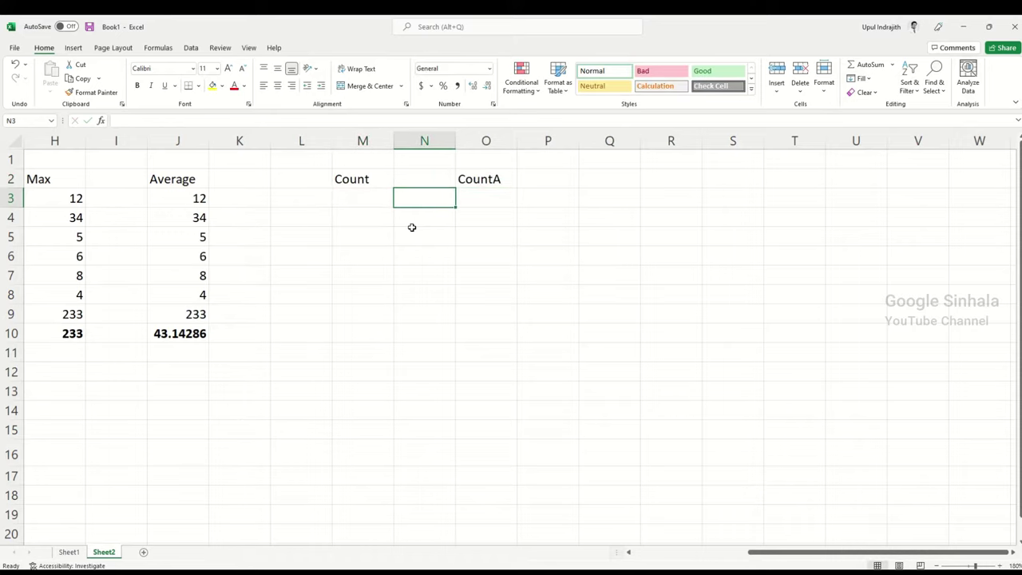
{"action": "key", "text": "Left"}
- Enter the mixed values 2, A, 4, DD, 4, 6, S down M3:M9
{"action": "type", "text": "2"}
{"action": "key", "text": "Return"}
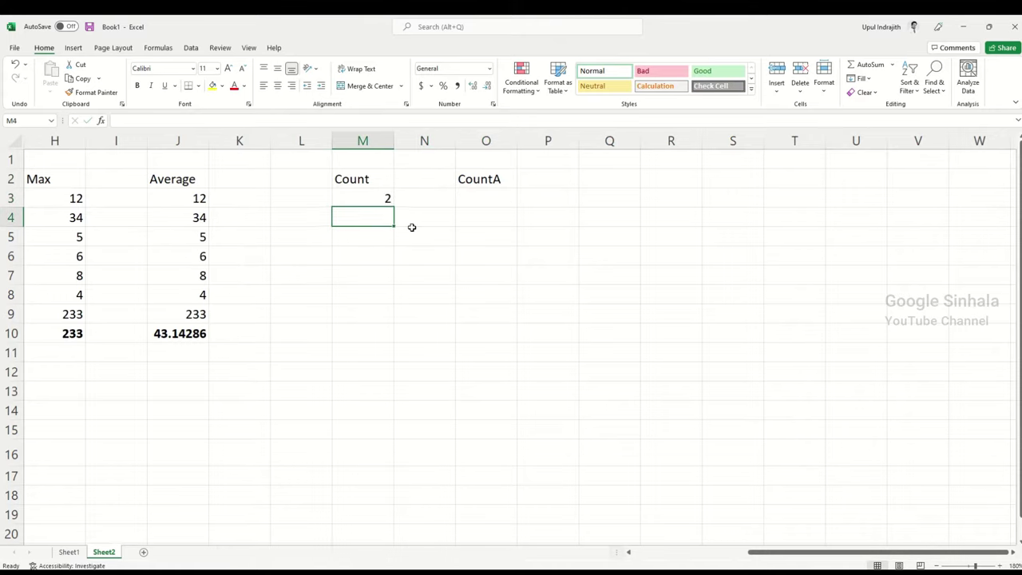
{"action": "type", "text": "A"}
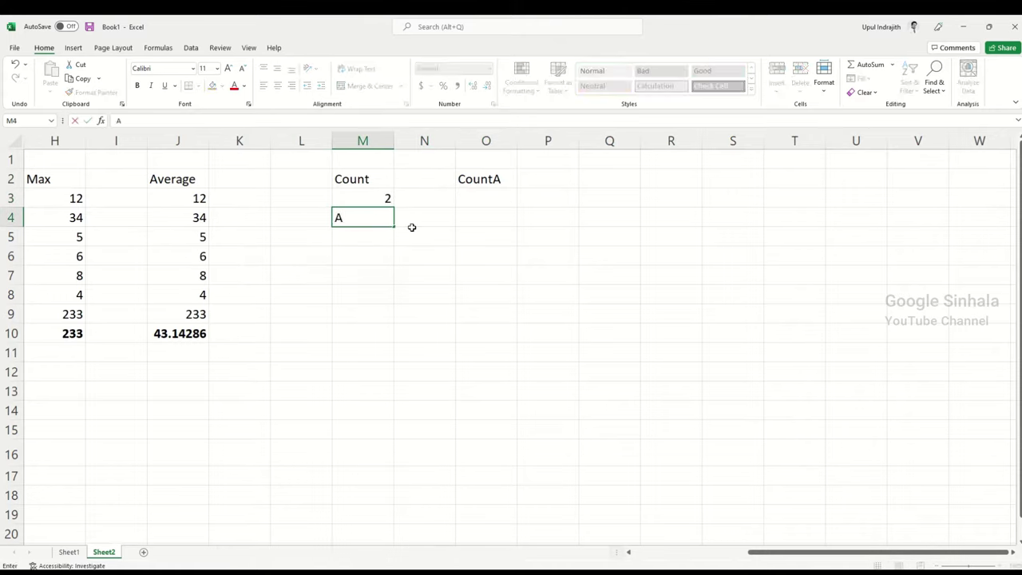
{"action": "key", "text": "Return"}
{"action": "type", "text": "4"}
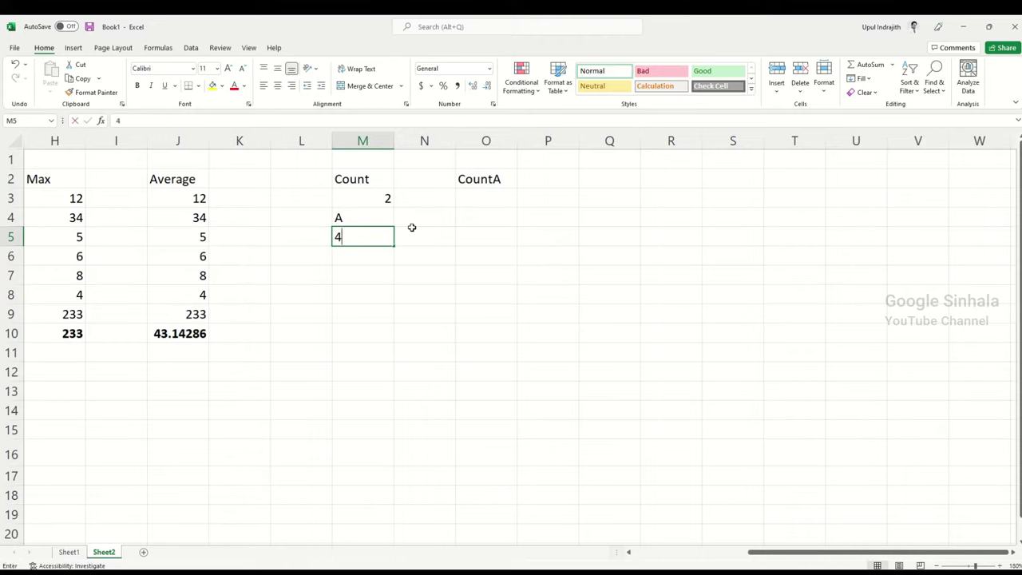
{"action": "key", "text": "Return"}
{"action": "type", "text": "DD"}
{"action": "key", "text": "Return"}
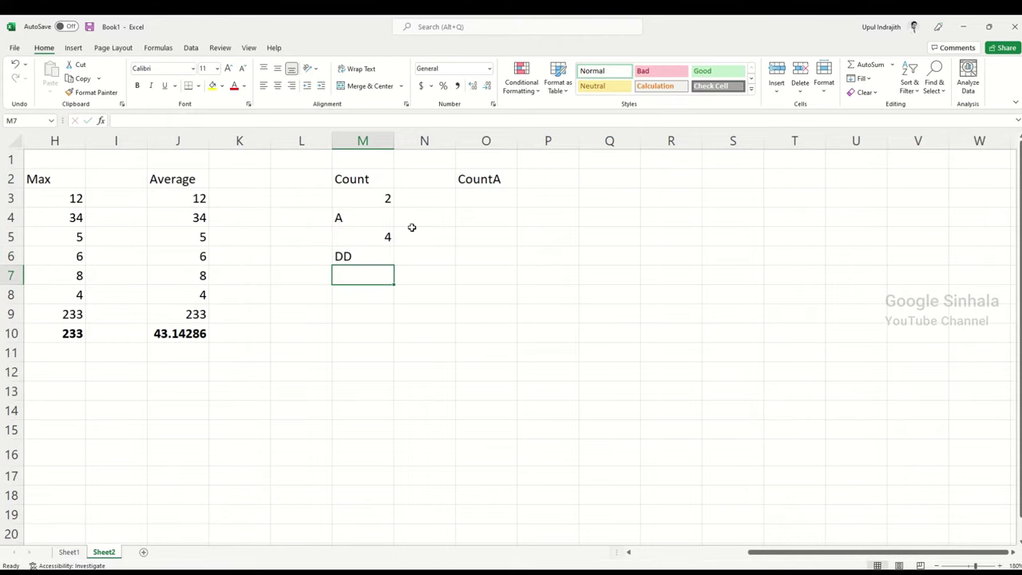
{"action": "type", "text": "4"}
{"action": "key", "text": "Return"}
{"action": "type", "text": "6"}
{"action": "key", "text": "Return"}
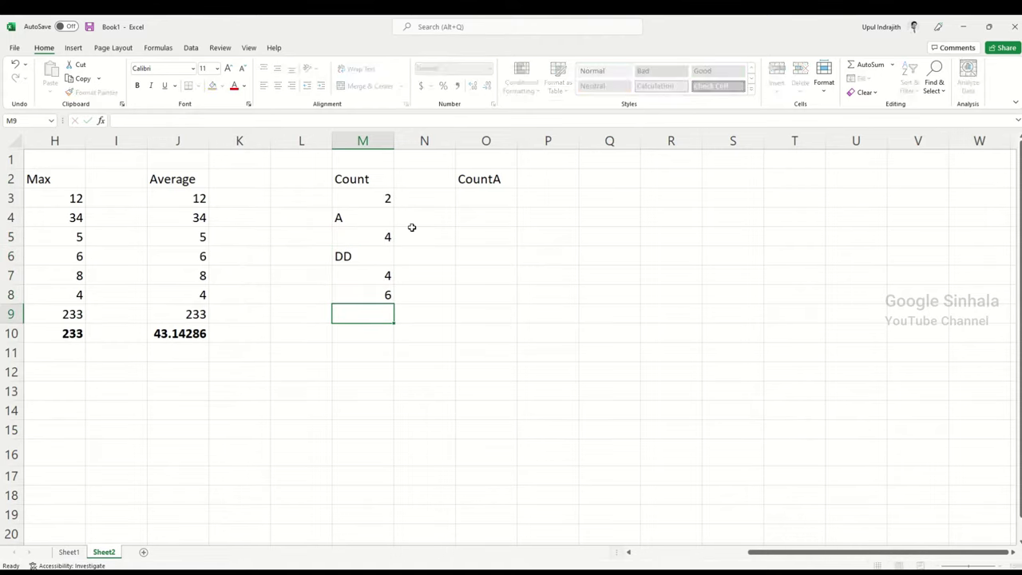
{"action": "type", "text": "S"}
{"action": "key", "text": "Return"}
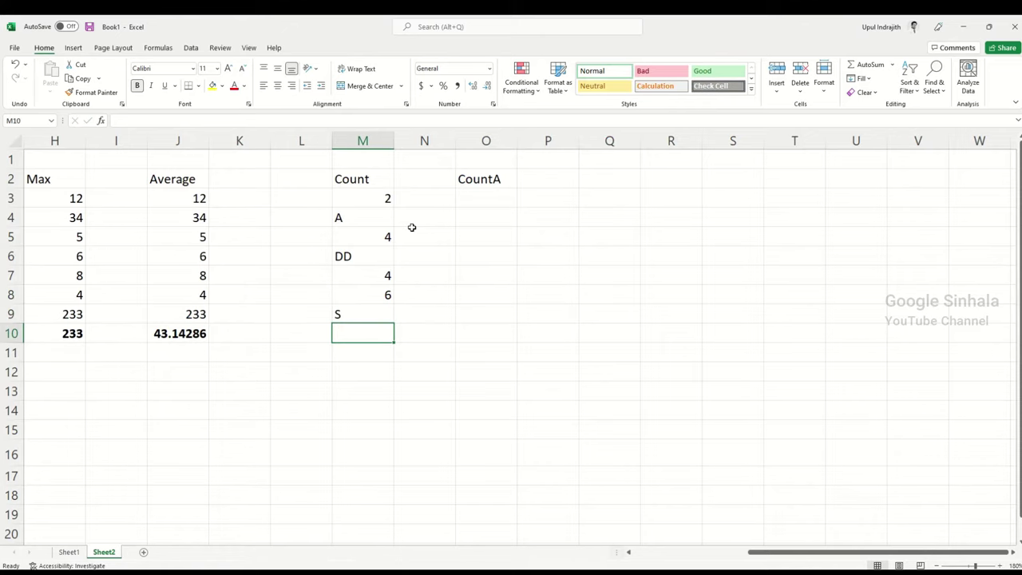
- Centre all entries in column M
{"action": "left_click", "coordinate": [363, 141]}
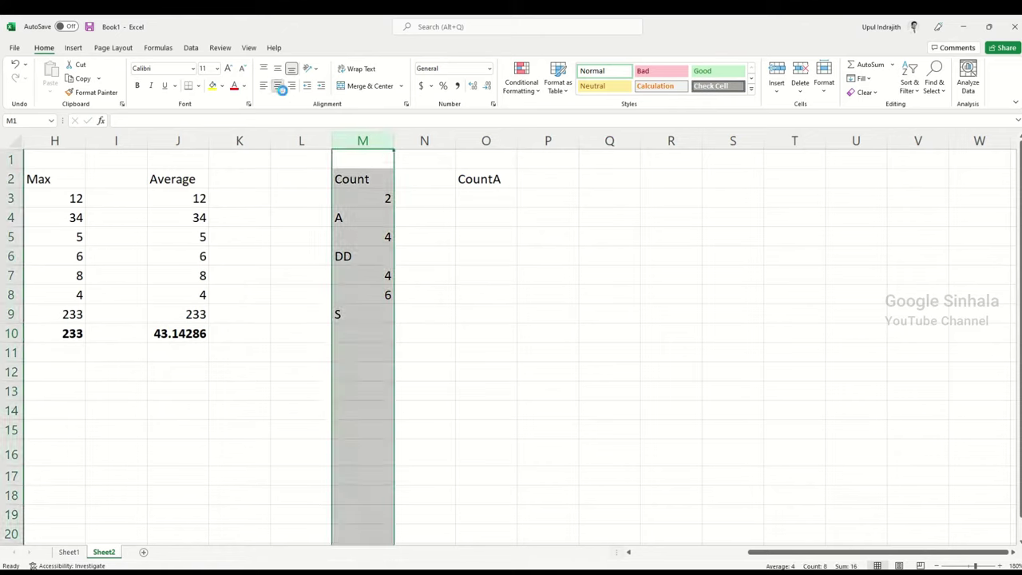
{"action": "left_click", "coordinate": [277, 85]}
{"action": "left_click", "coordinate": [411, 219]}
- Copy the seven Count values M3:M9 into O3:O9 under CountA
{"action": "left_click_drag", "start_coordinate": [362, 198], "coordinate": [362, 312]}
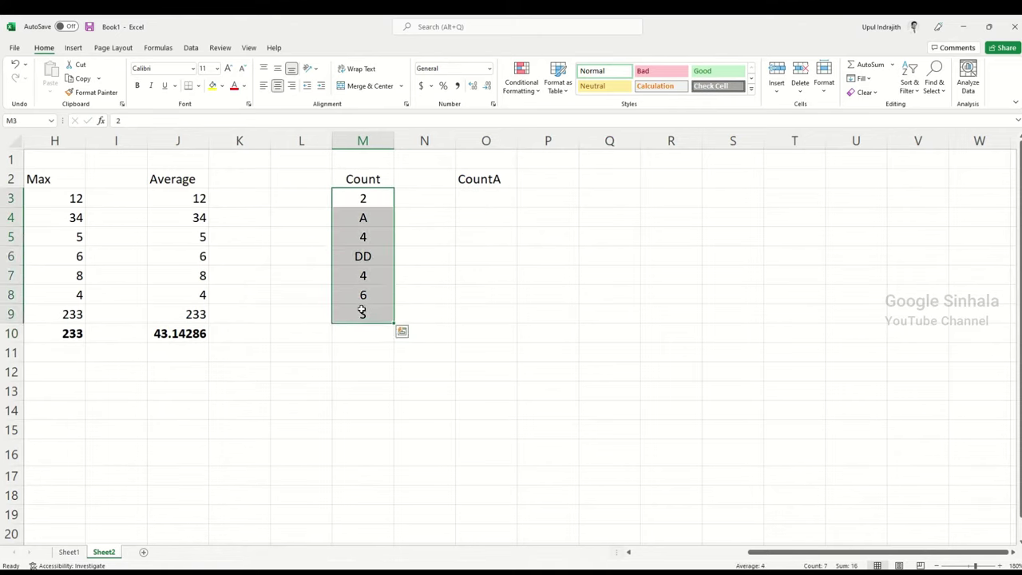
{"action": "key", "text": "ctrl+c"}
{"action": "left_click", "coordinate": [485, 200]}
{"action": "key", "text": "ctrl+v"}
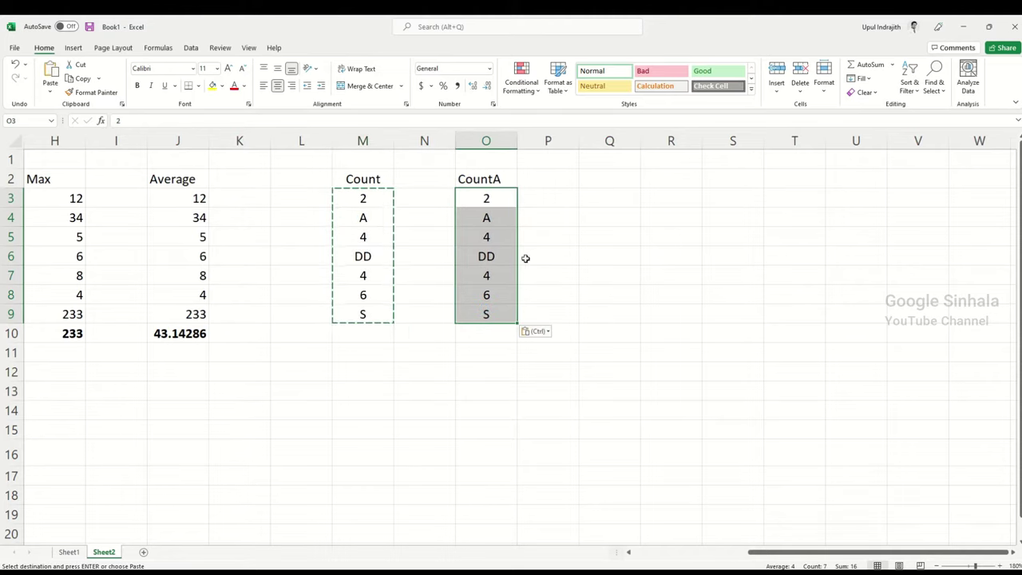
{"action": "left_click", "coordinate": [603, 256]}
{"action": "left_click", "coordinate": [463, 377]}
{"action": "key", "text": "Escape"}
- Review the Count values and settle on cell M10 below the Count list
{"action": "left_click", "coordinate": [424, 214]}
{"action": "left_click", "coordinate": [671, 372]}
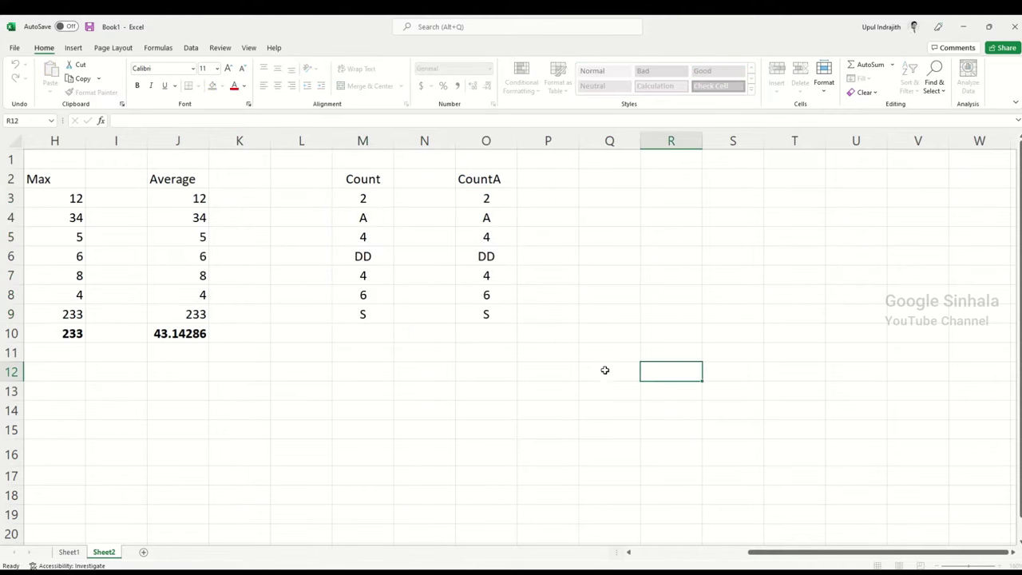
{"action": "left_click", "coordinate": [371, 334]}
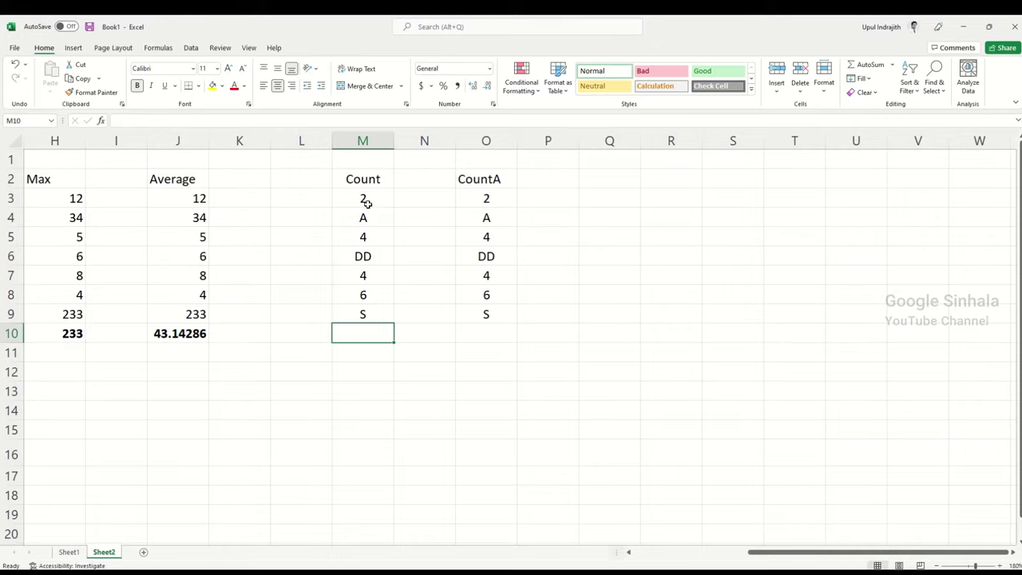
{"action": "left_click_drag", "start_coordinate": [366, 202], "coordinate": [363, 314]}
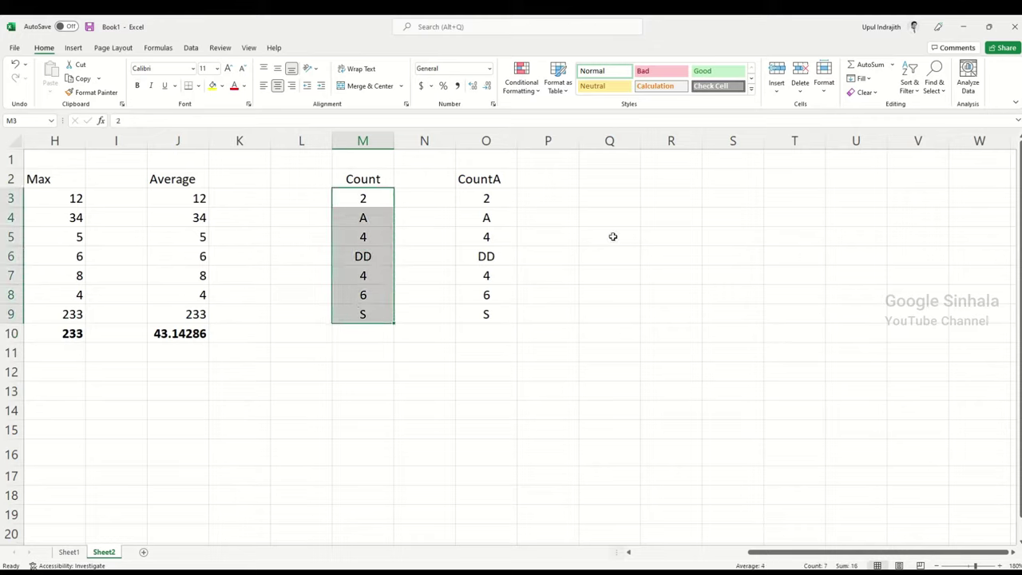
{"action": "left_click", "coordinate": [480, 335]}
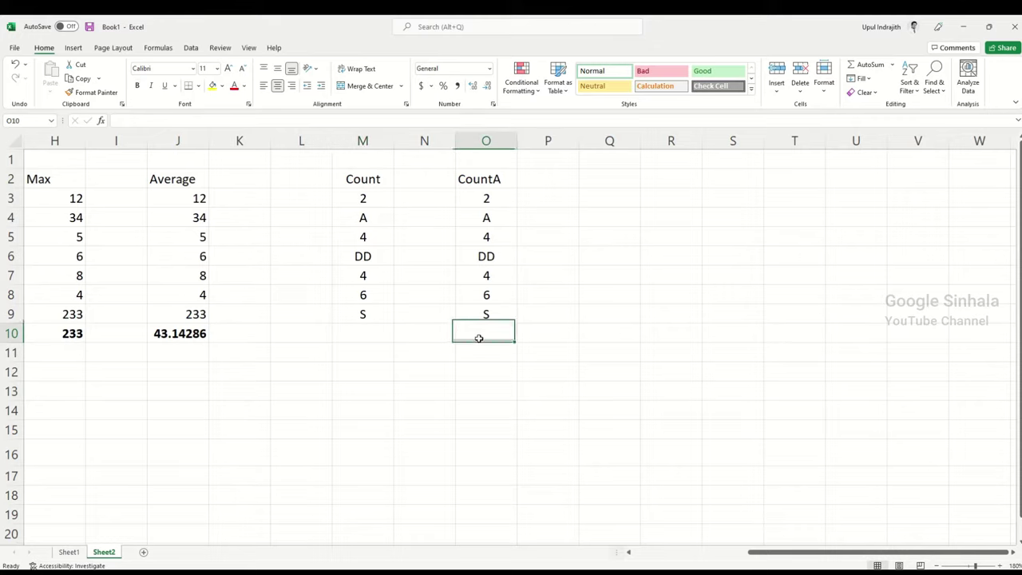
{"action": "left_click", "coordinate": [374, 328]}
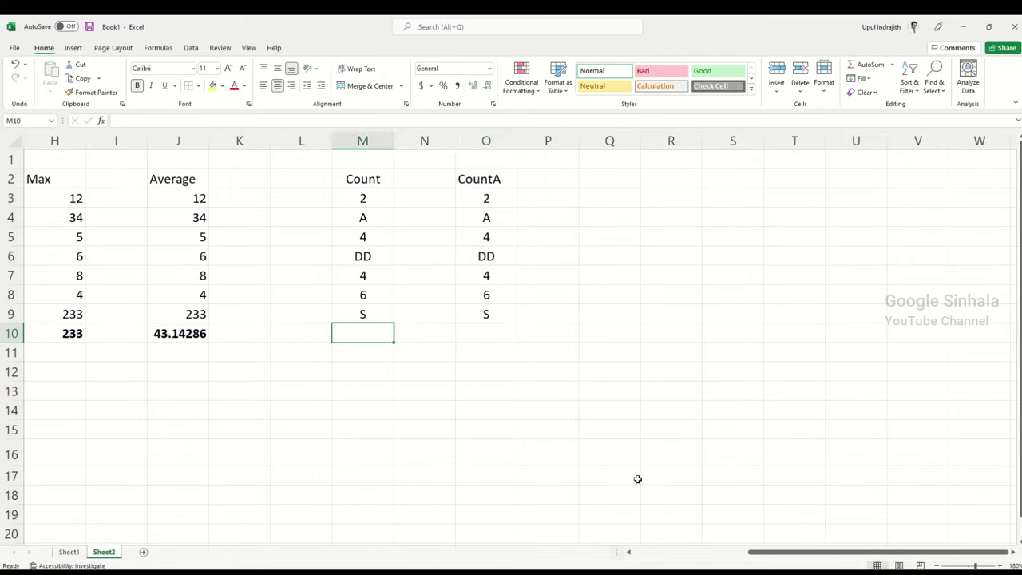
- Enter =COUNT(M3:M9) in M10, returning 4
{"action": "type", "text": "=C"}
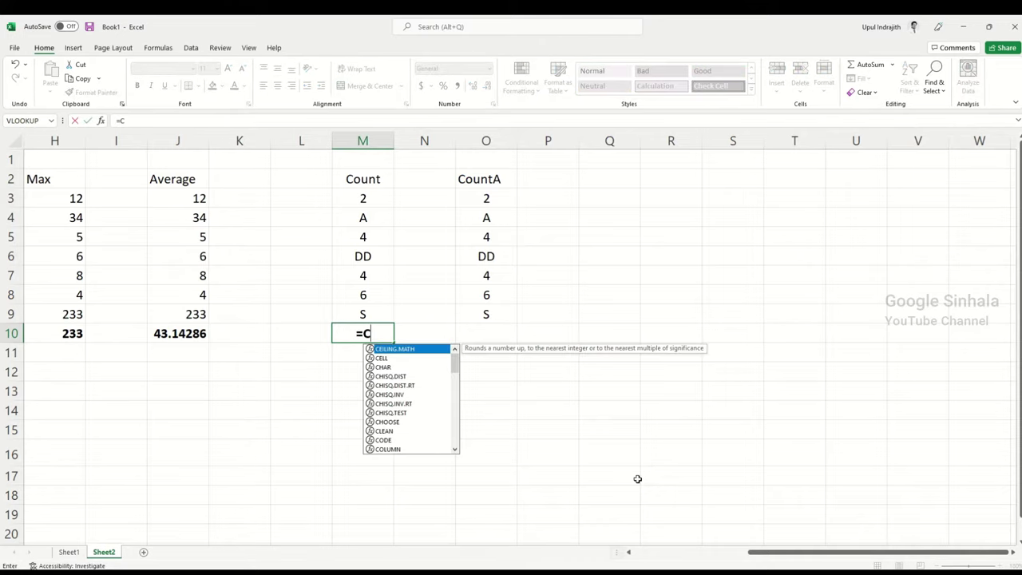
{"action": "type", "text": "OUNT"}
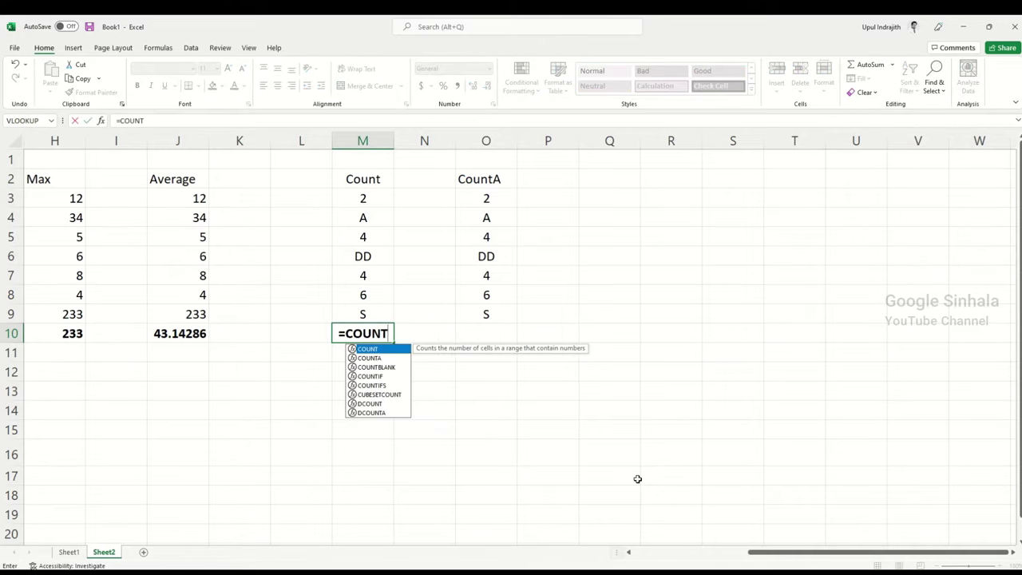
{"action": "type", "text": "("}
{"action": "left_click", "coordinate": [365, 199]}
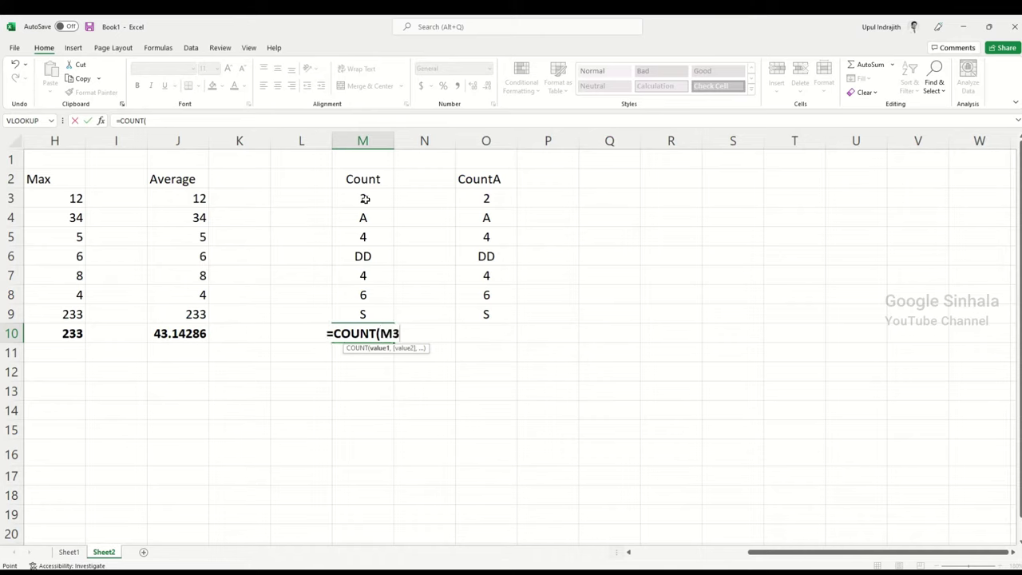
{"action": "left_click_drag", "start_coordinate": [364, 199], "coordinate": [357, 308]}
{"action": "key", "text": "Return"}
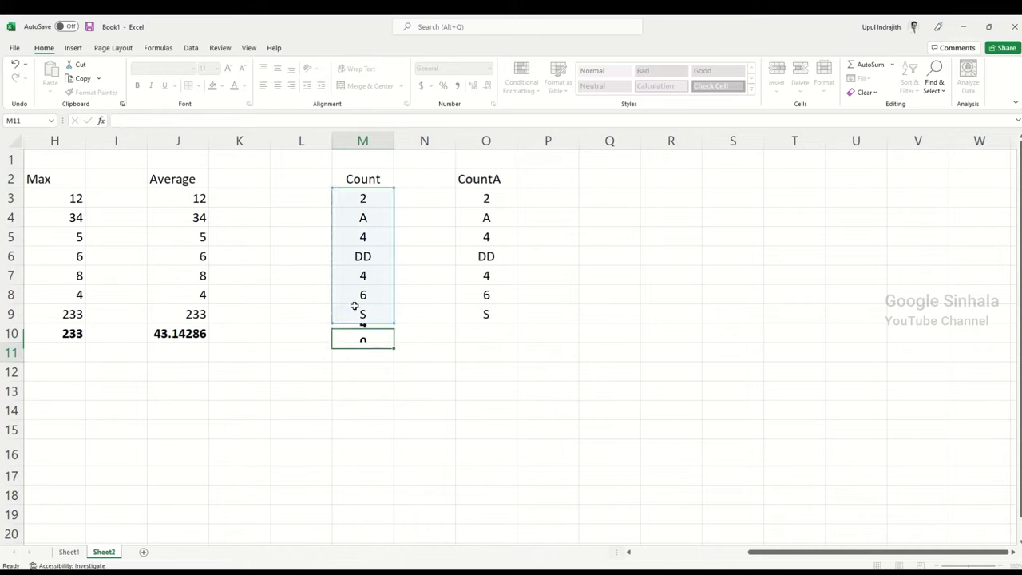
{"action": "left_click", "coordinate": [386, 337]}
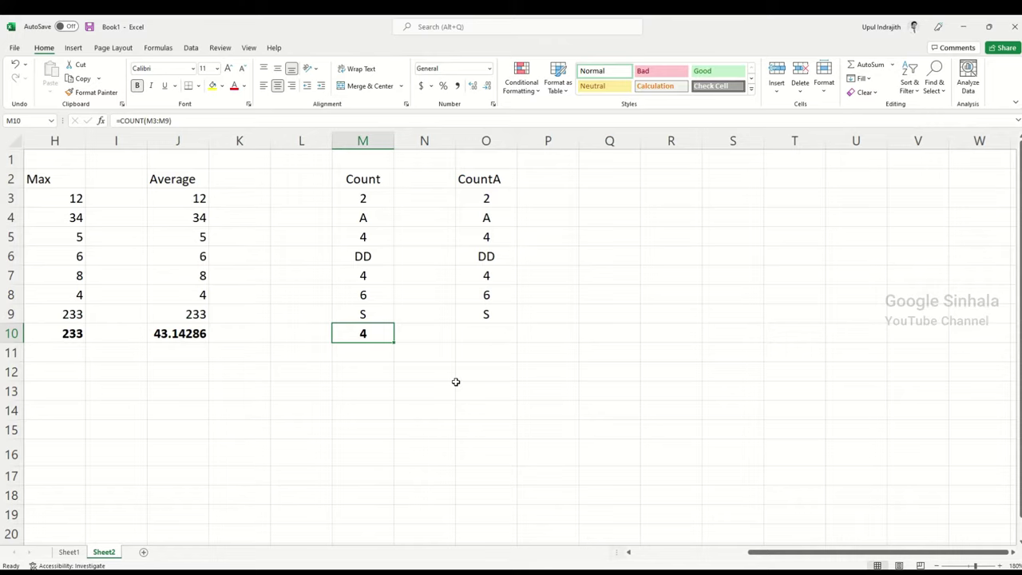
- Fill the numeric entries M3, M5, M7 and M8 (2, 4, 4, 6) yellow
{"action": "left_click", "coordinate": [372, 297]}
{"action": "left_click", "coordinate": [384, 276], "text": "ctrl"}
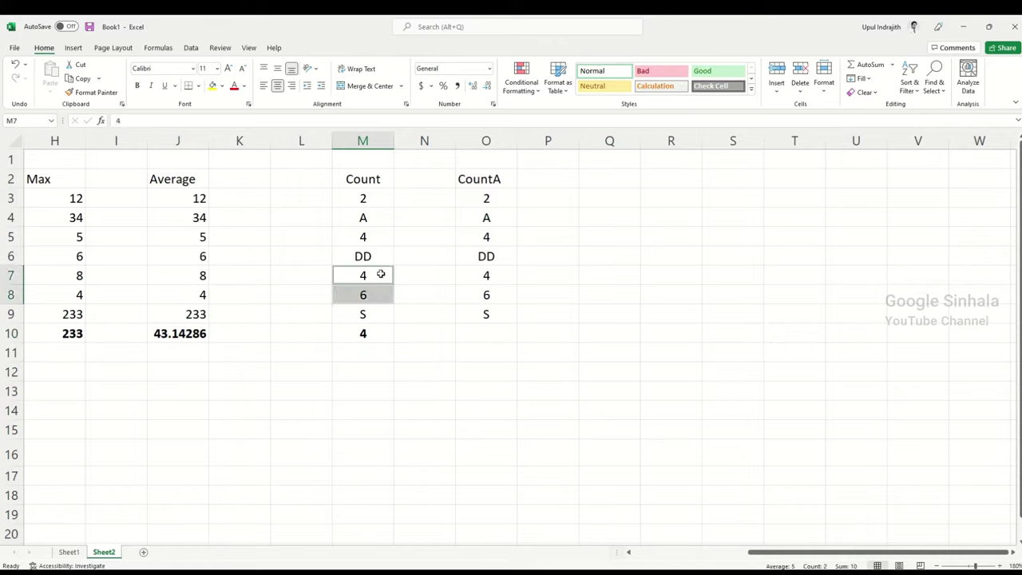
{"action": "left_click", "coordinate": [370, 236], "text": "ctrl"}
{"action": "left_click", "coordinate": [367, 201], "text": "ctrl"}
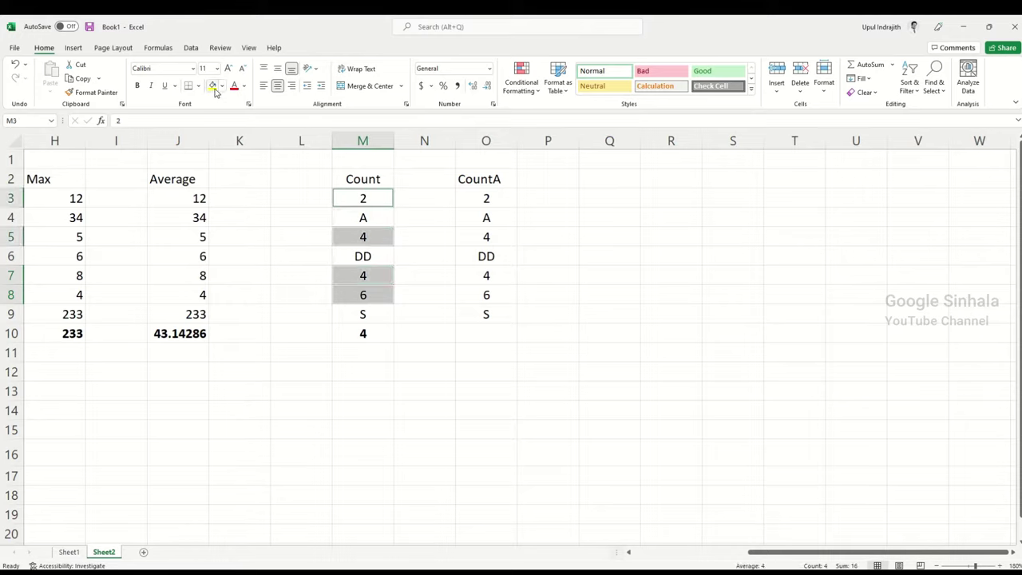
{"action": "left_click", "coordinate": [212, 87]}
{"action": "left_click", "coordinate": [421, 329]}
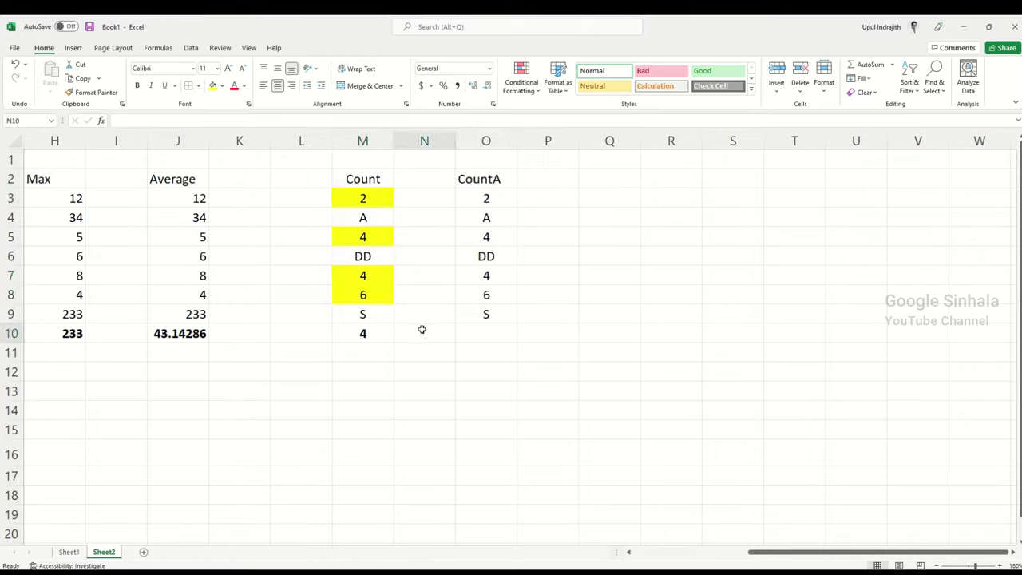
- Recheck the COUNT formula in M10, then select O10 for the CountA result
{"action": "left_click", "coordinate": [363, 336]}
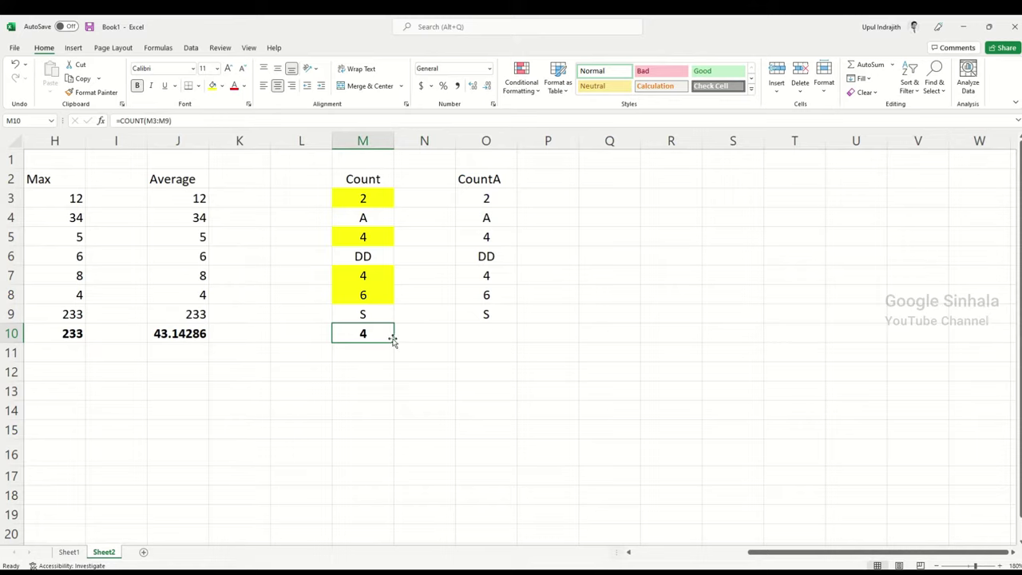
{"action": "left_click", "coordinate": [410, 388]}
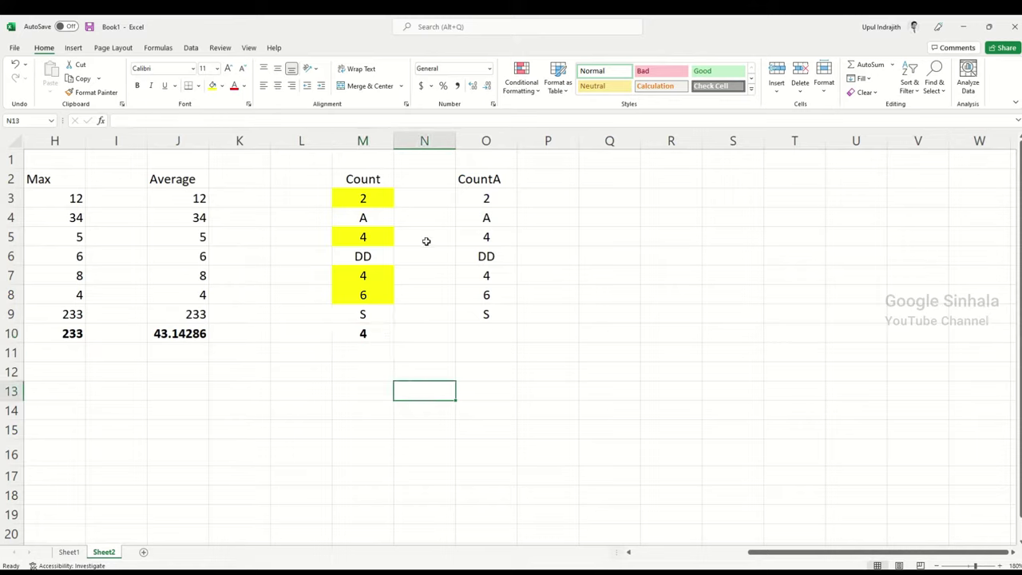
{"action": "left_click", "coordinate": [364, 339]}
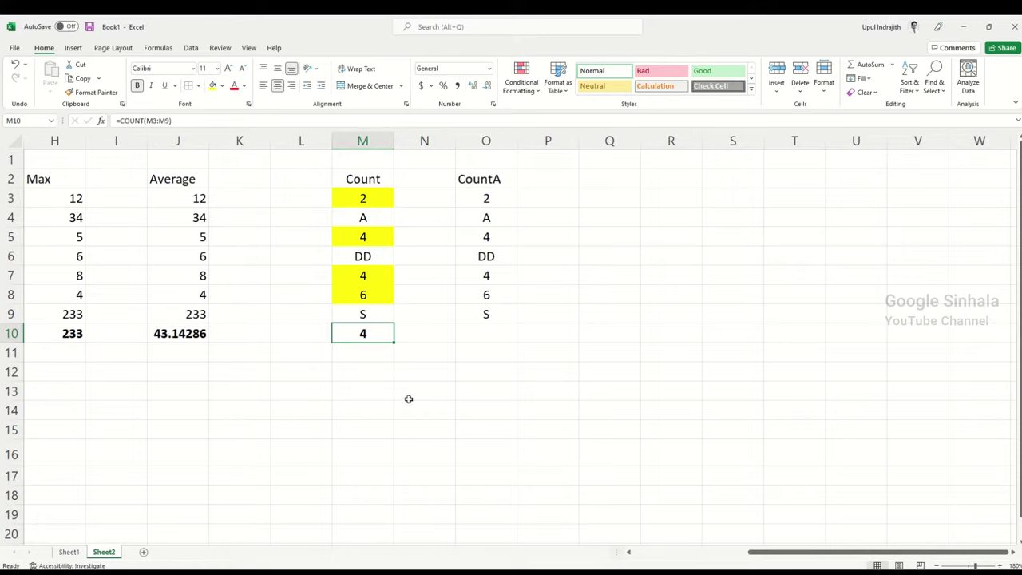
{"action": "left_click", "coordinate": [454, 328]}
{"action": "left_click", "coordinate": [489, 336]}
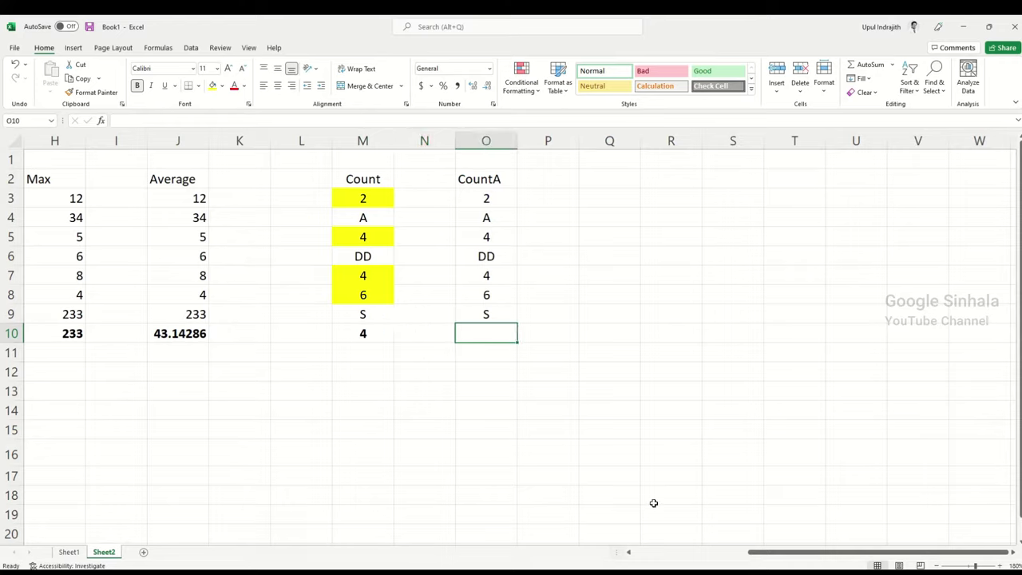
- Enter =COUNTA(O3:O9) in O10, returning 7
{"action": "type", "text": "=C"}
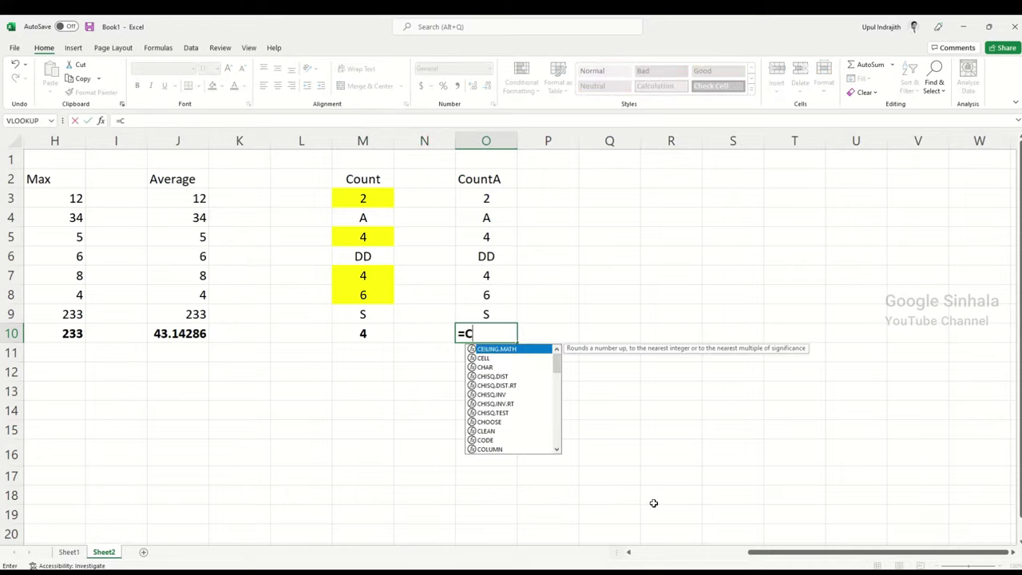
{"action": "type", "text": "OUNTA"}
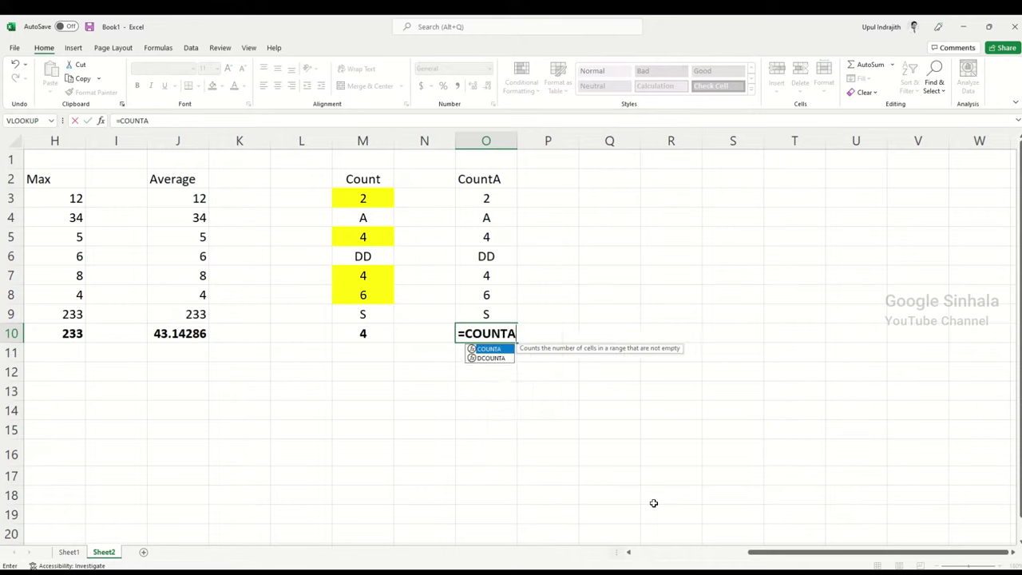
{"action": "type", "text": "("}
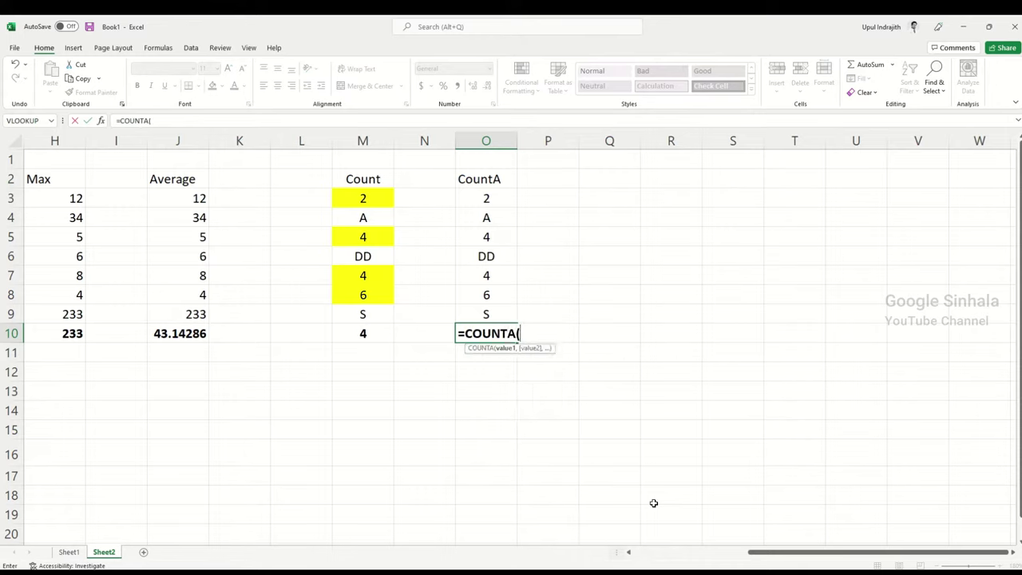
{"action": "left_click_drag", "start_coordinate": [487, 199], "coordinate": [483, 312]}
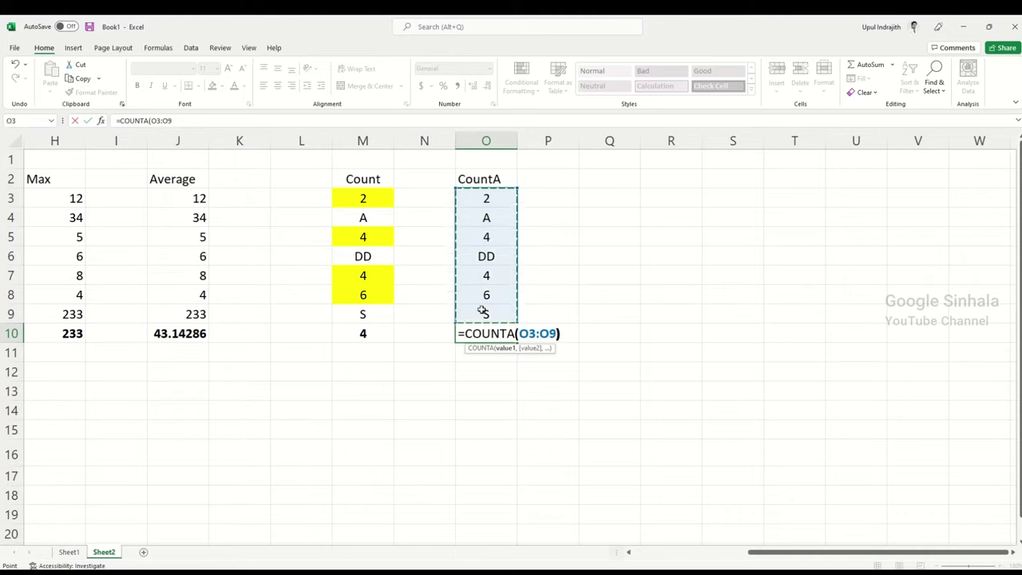
{"action": "key", "text": "Return"}
{"action": "left_click", "coordinate": [493, 330]}
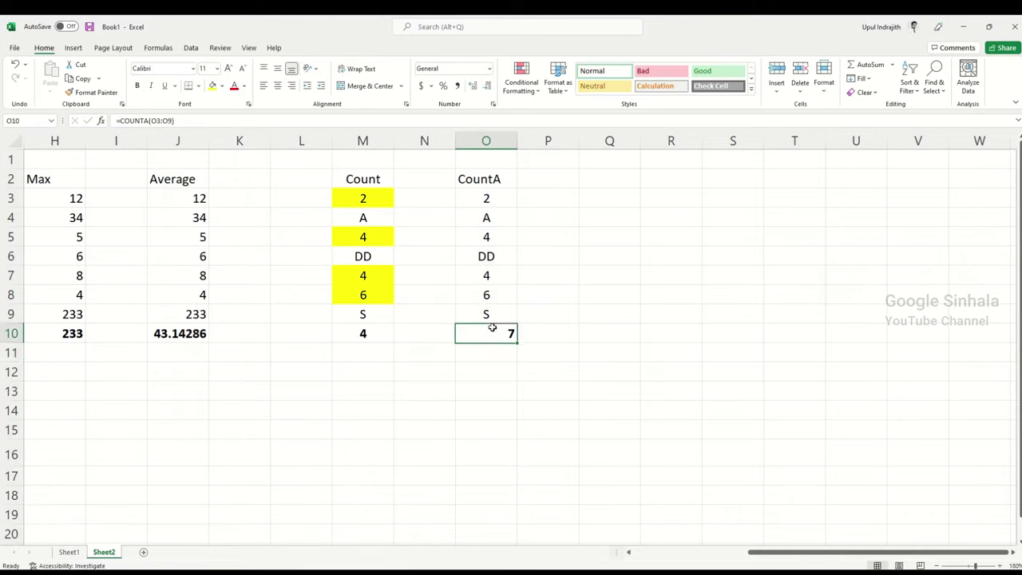
- Go through the seven CountA entries in O3:O9 that COUNTA counts
{"action": "left_click", "coordinate": [496, 140]}
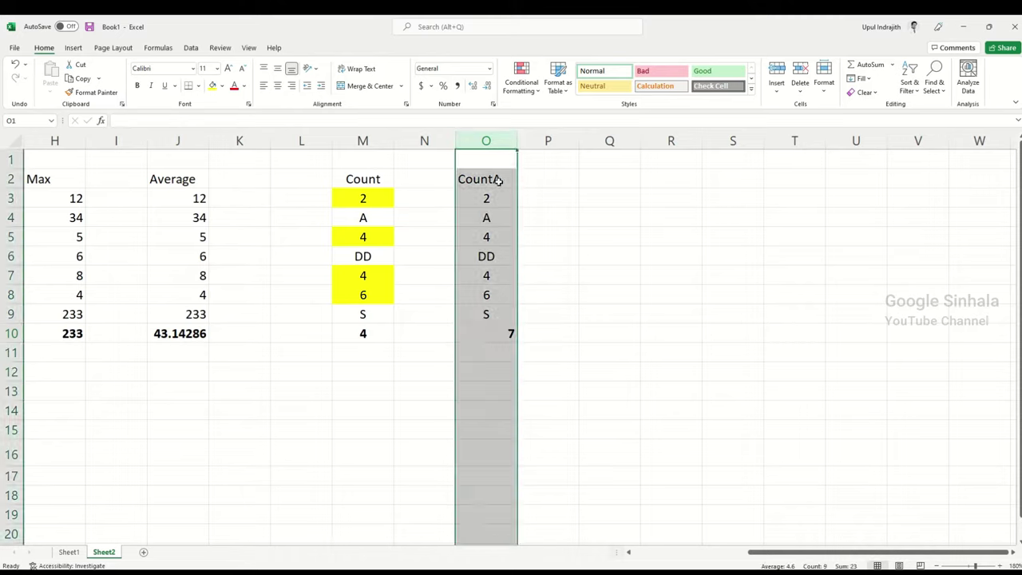
{"action": "left_click", "coordinate": [519, 202]}
{"action": "left_click_drag", "start_coordinate": [506, 199], "coordinate": [486, 313]}
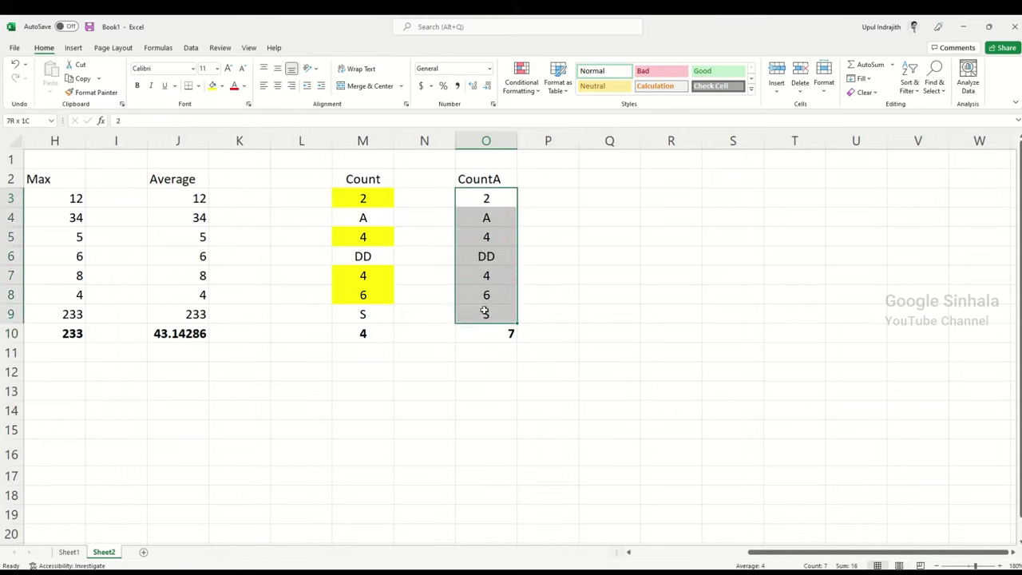
{"action": "left_click", "coordinate": [563, 250]}
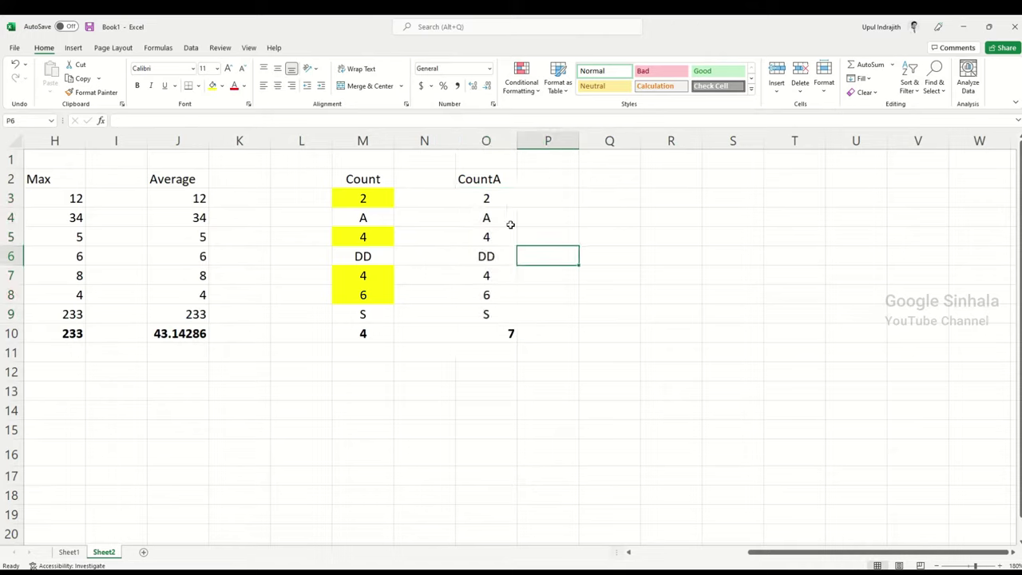
{"action": "left_click_drag", "start_coordinate": [486, 199], "coordinate": [484, 314]}
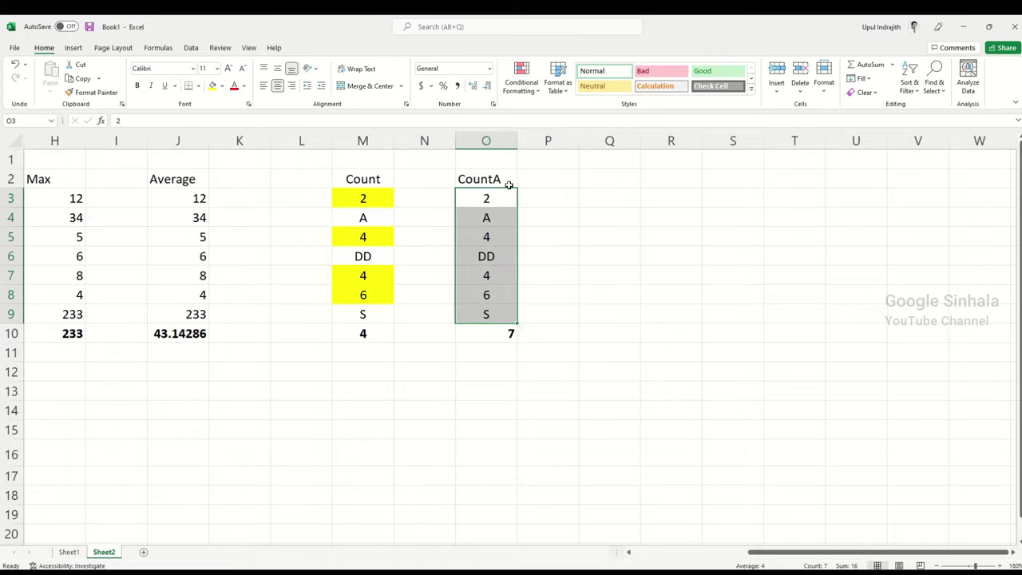
{"action": "left_click", "coordinate": [492, 252]}
{"action": "left_click", "coordinate": [484, 201]}
{"action": "left_click", "coordinate": [495, 254]}
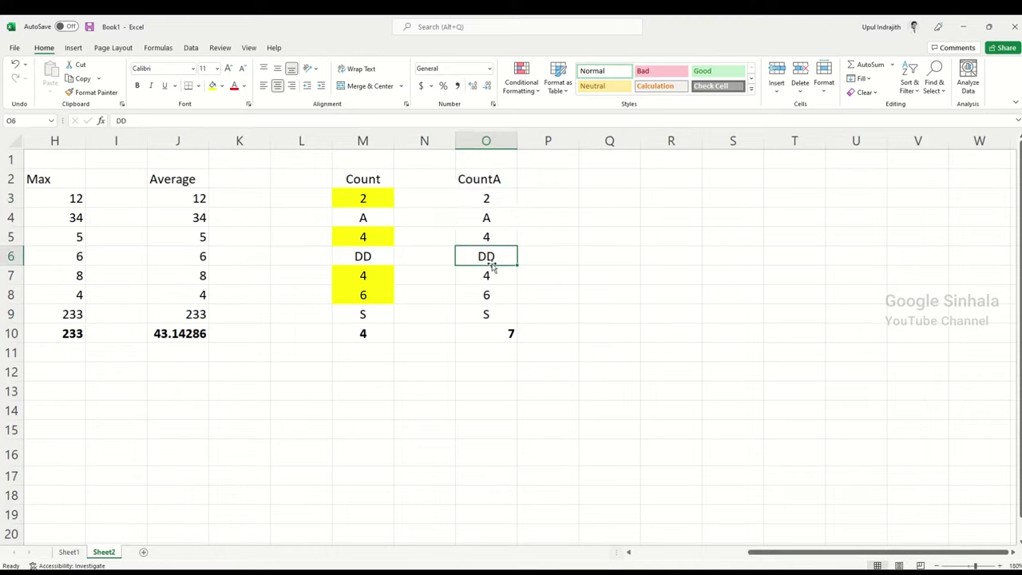
{"action": "left_click", "coordinate": [488, 276]}
{"action": "left_click", "coordinate": [485, 294]}
{"action": "left_click_drag", "start_coordinate": [495, 208], "coordinate": [486, 233]}
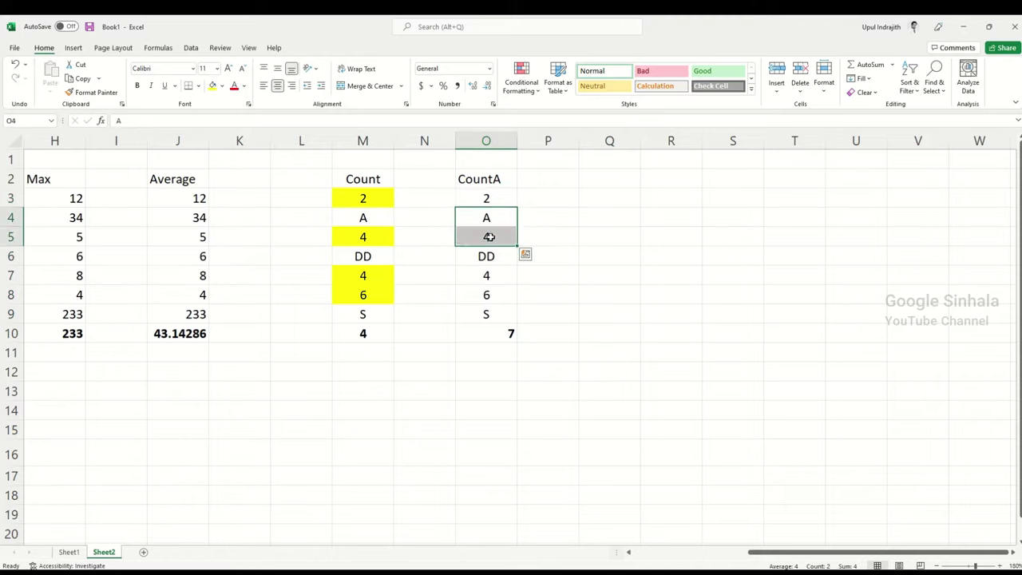
{"action": "left_click", "coordinate": [547, 295]}
{"action": "left_click", "coordinate": [511, 328]}
- Centre the COUNTA result in O10 and compare it with COUNT's 4 in M10
{"action": "left_click", "coordinate": [277, 86]}
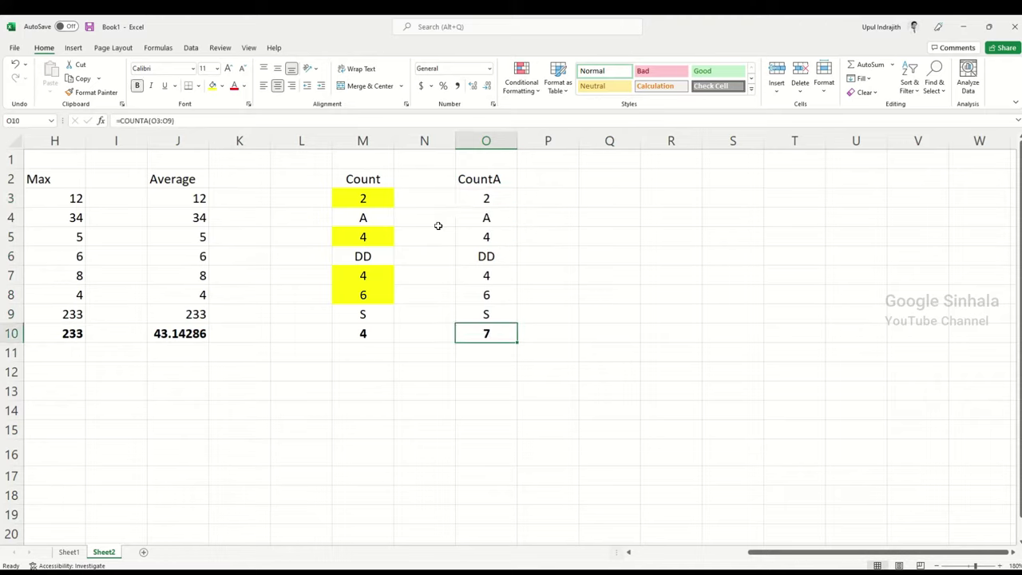
{"action": "left_click", "coordinate": [569, 309]}
{"action": "left_click", "coordinate": [479, 196]}
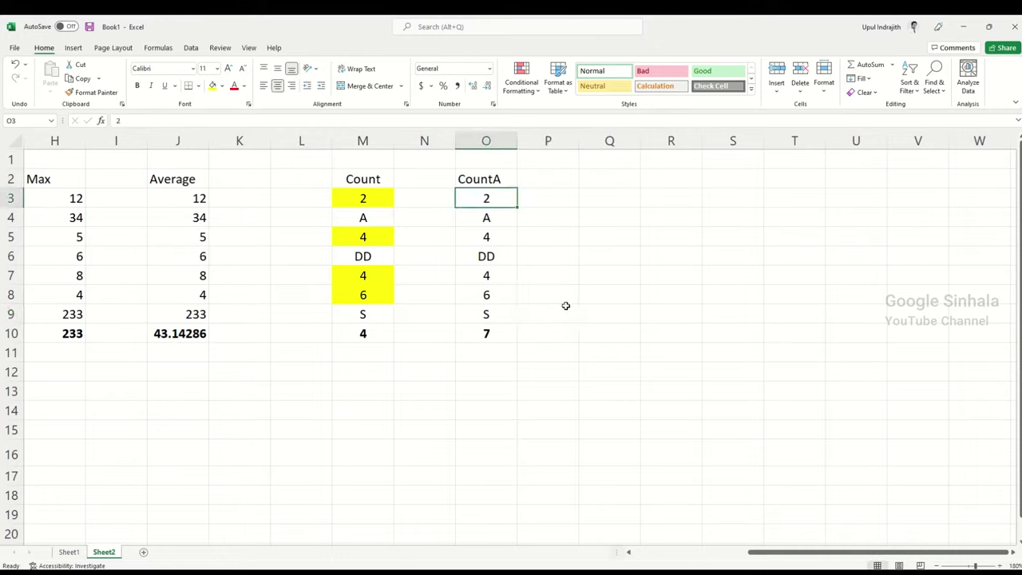
{"action": "left_click", "coordinate": [359, 181]}
{"action": "left_click", "coordinate": [471, 182]}
{"action": "left_click", "coordinate": [529, 351]}
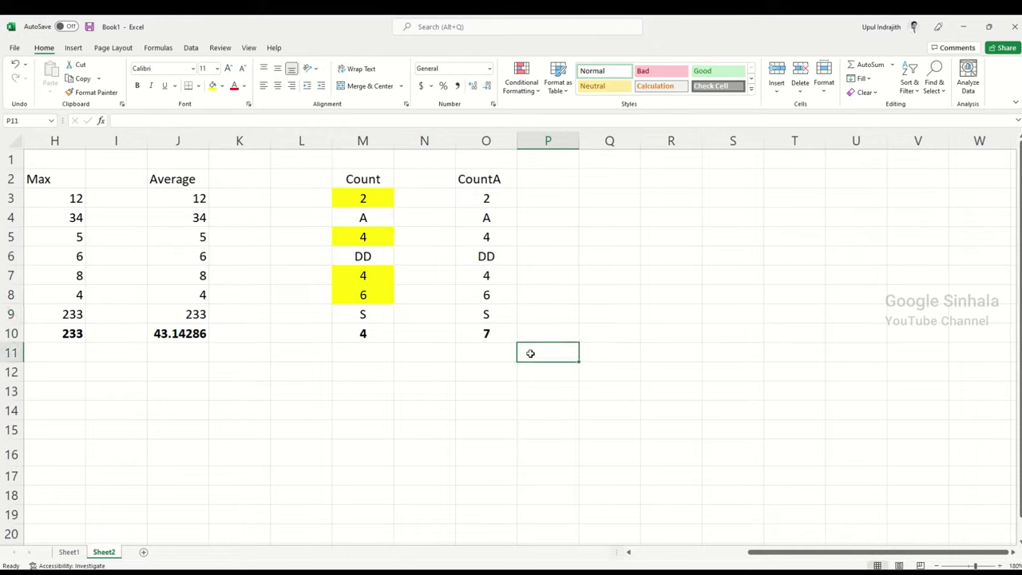
{"action": "left_click", "coordinate": [376, 326]}
{"action": "left_click", "coordinate": [466, 339]}
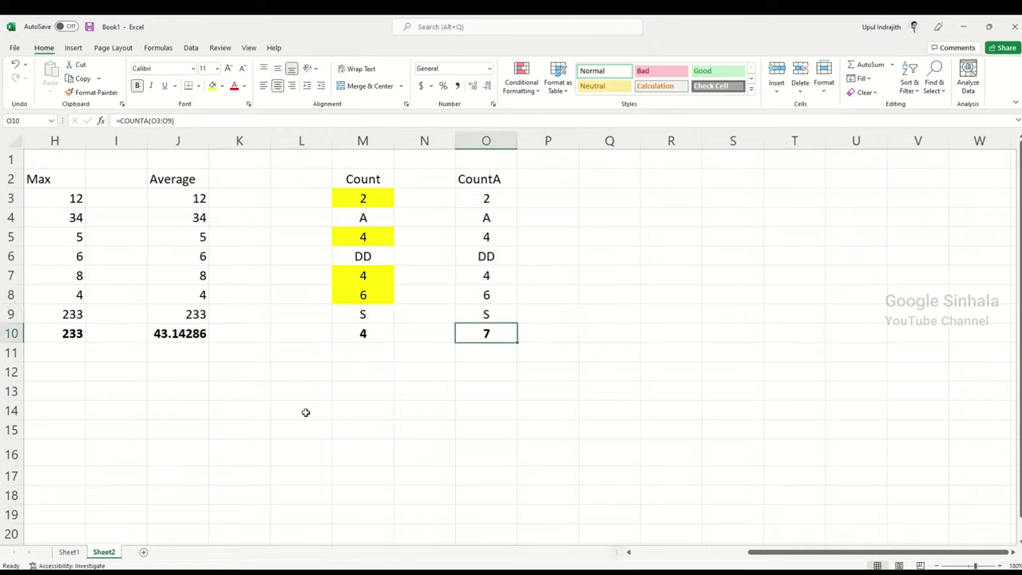
- Fill Count A and IF yellow in Sheet1's function list
{"action": "left_click", "coordinate": [71, 550]}
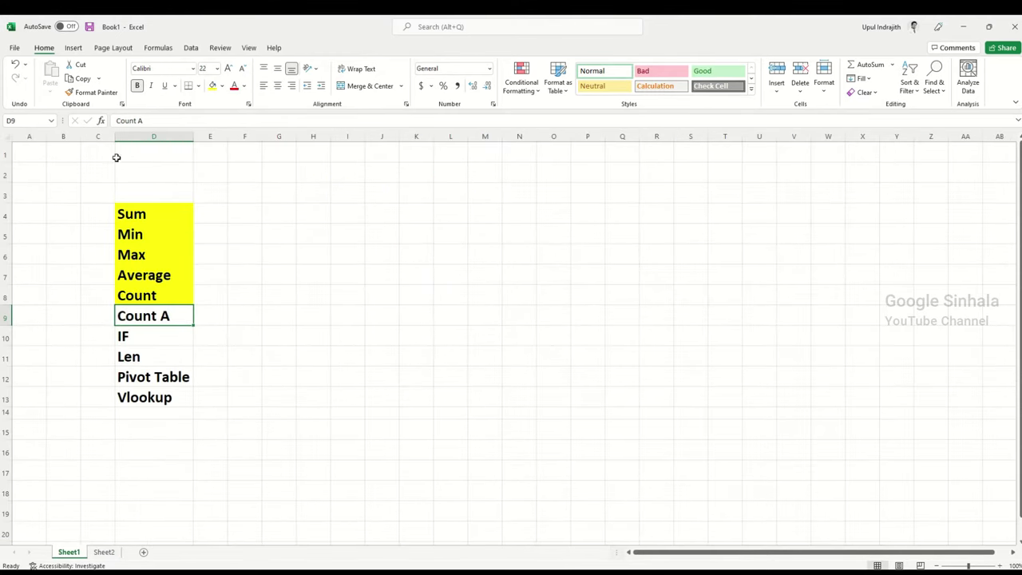
{"action": "left_click", "coordinate": [212, 87]}
{"action": "left_click", "coordinate": [421, 411]}
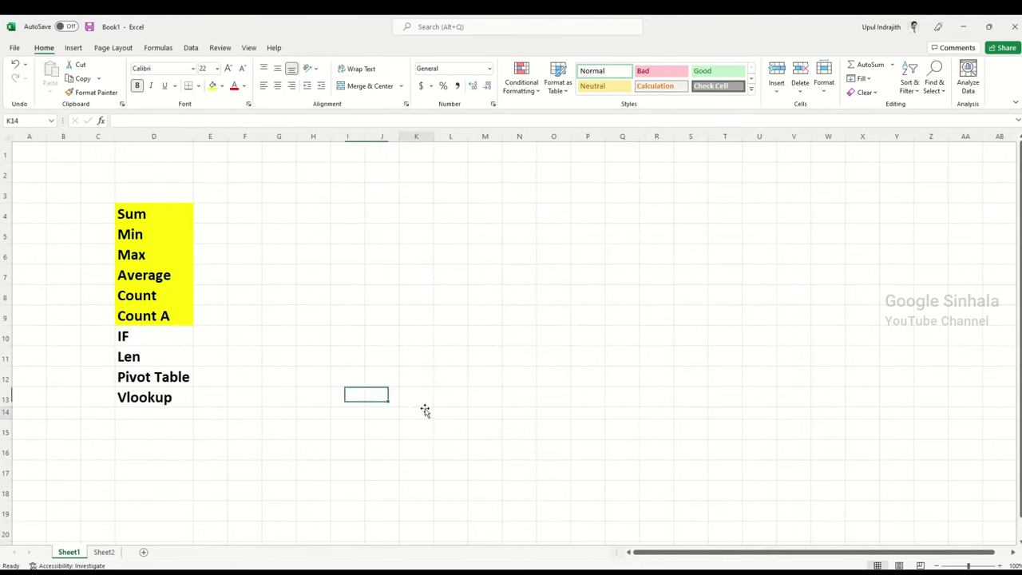
{"action": "left_click", "coordinate": [148, 338]}
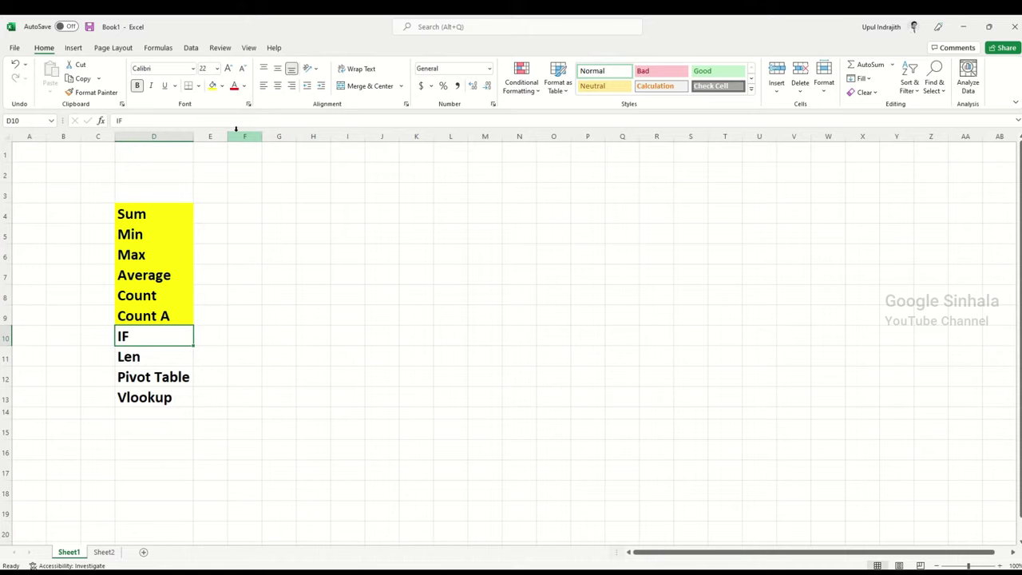
{"action": "left_click", "coordinate": [212, 86]}
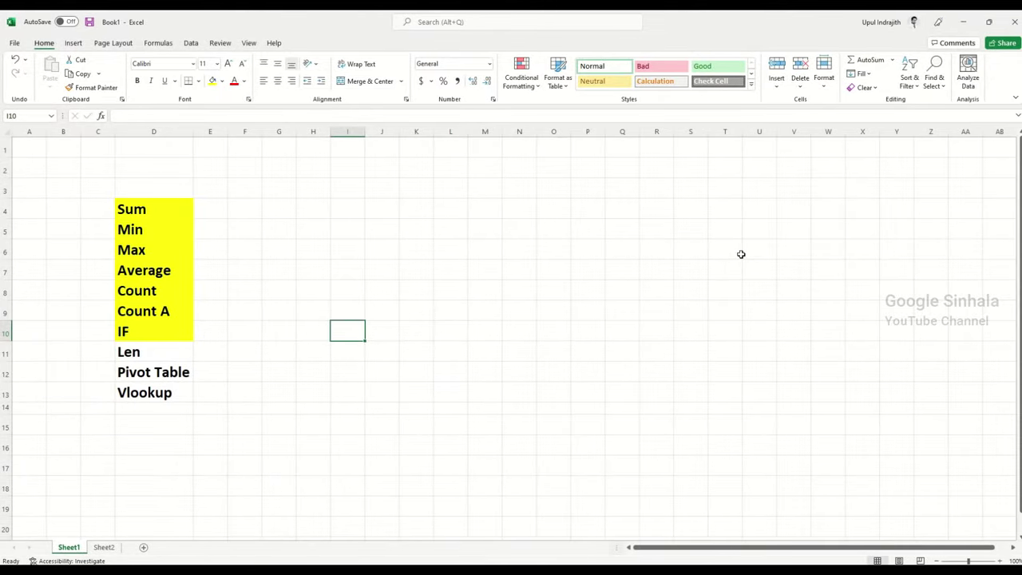
- Check the IF entry's fill in row 10, then return to Sheet2
{"action": "left_click", "coordinate": [157, 327]}
{"action": "left_click", "coordinate": [232, 329]}
{"action": "left_click", "coordinate": [149, 331]}
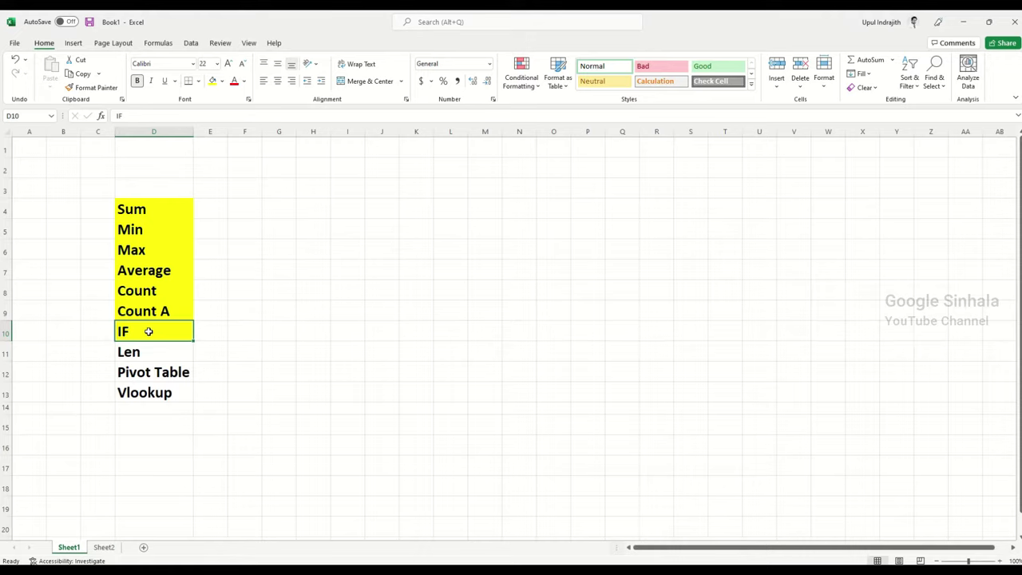
{"action": "left_click", "coordinate": [200, 328]}
{"action": "left_click", "coordinate": [148, 330]}
{"action": "left_click", "coordinate": [210, 336]}
{"action": "left_click", "coordinate": [157, 325]}
{"action": "left_click", "coordinate": [11, 332]}
{"action": "left_click", "coordinate": [197, 332]}
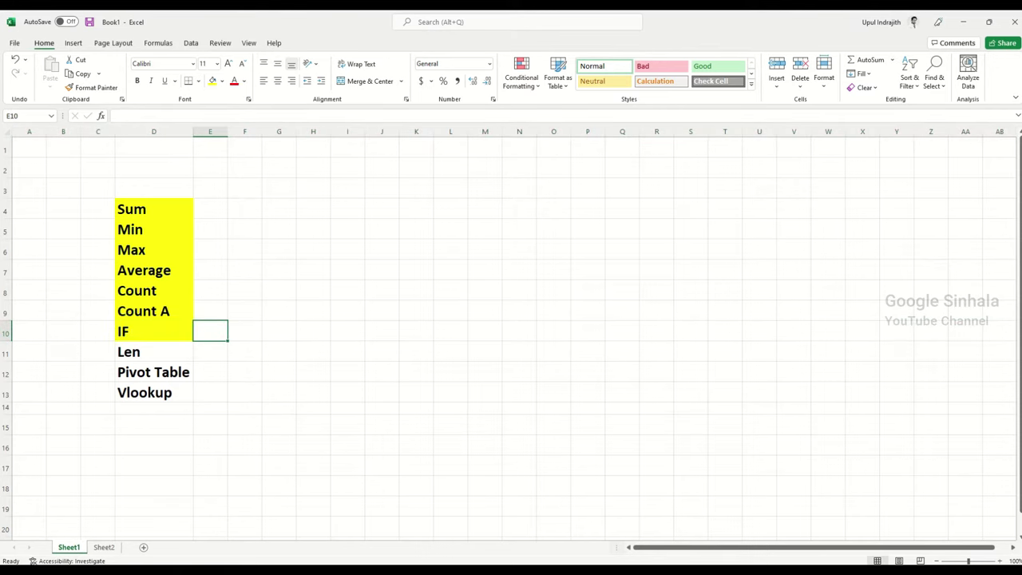
{"action": "left_click", "coordinate": [104, 547]}
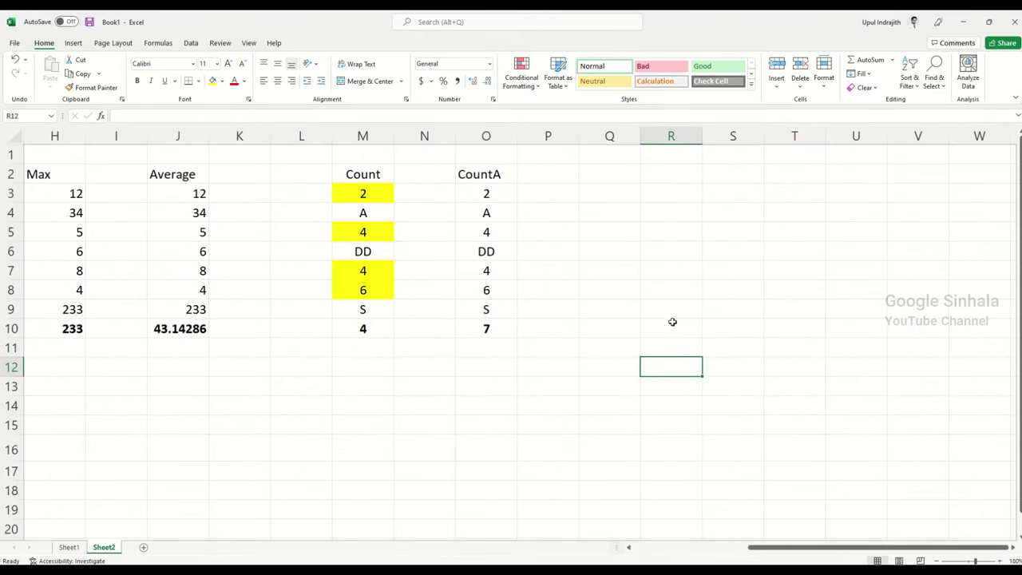
- Add a Name heading in R2 and a Marks heading in S2
{"action": "left_click", "coordinate": [631, 249]}
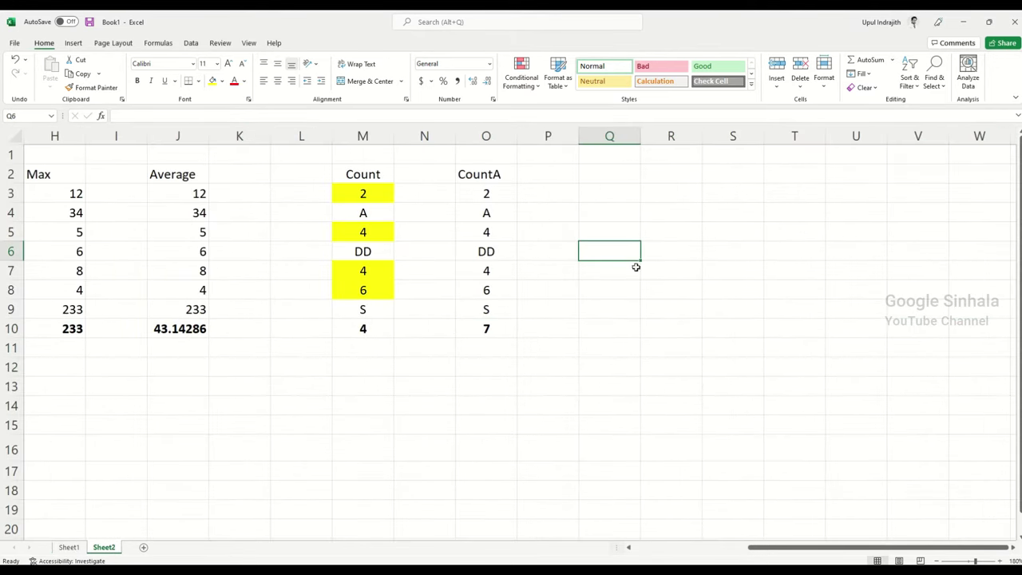
{"action": "left_click", "coordinate": [1012, 548]}
{"action": "left_click", "coordinate": [1011, 548]}
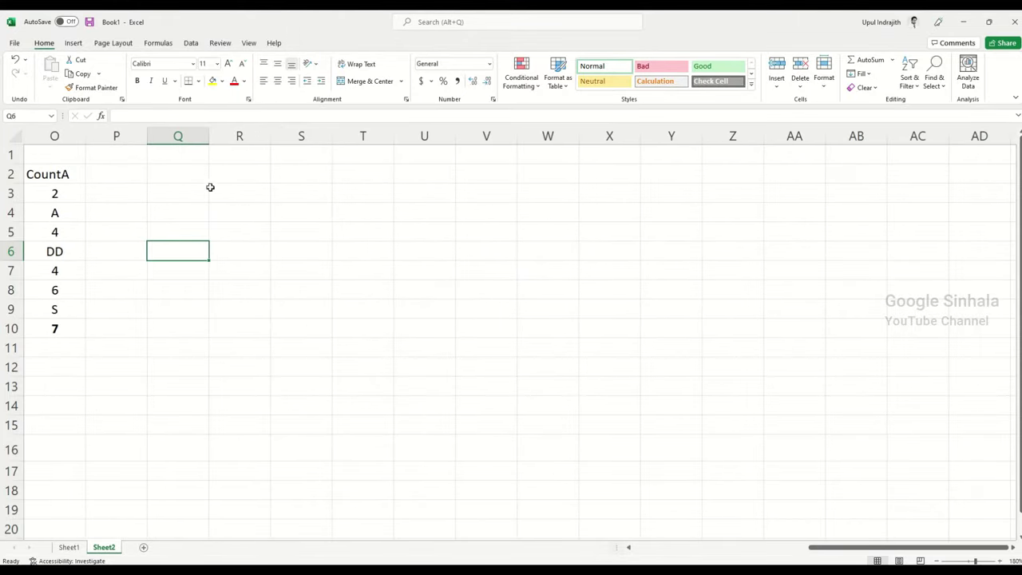
{"action": "left_click", "coordinate": [240, 175]}
{"action": "type", "text": "Na"}
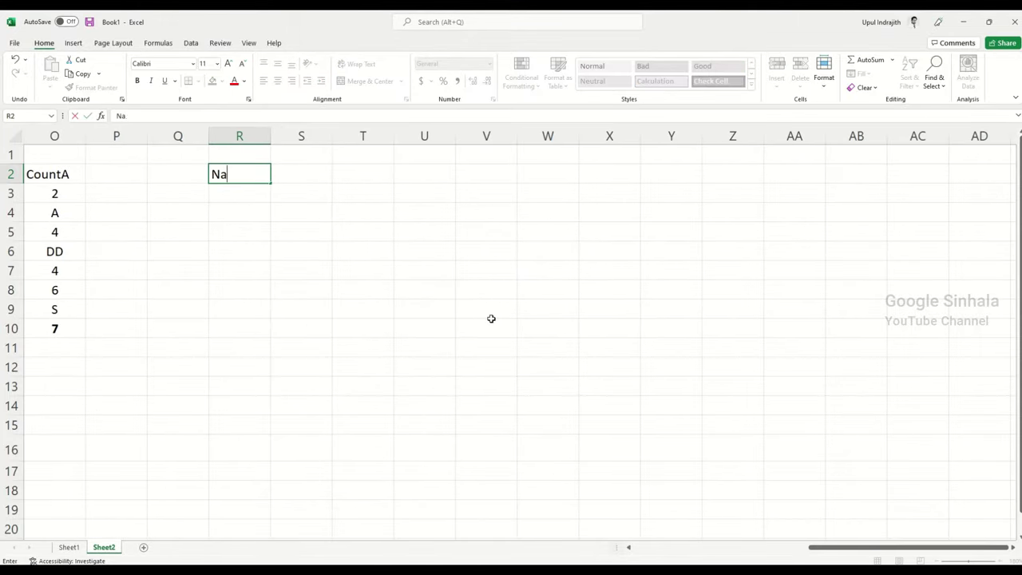
{"action": "type", "text": "me"}
{"action": "key", "text": "Return"}
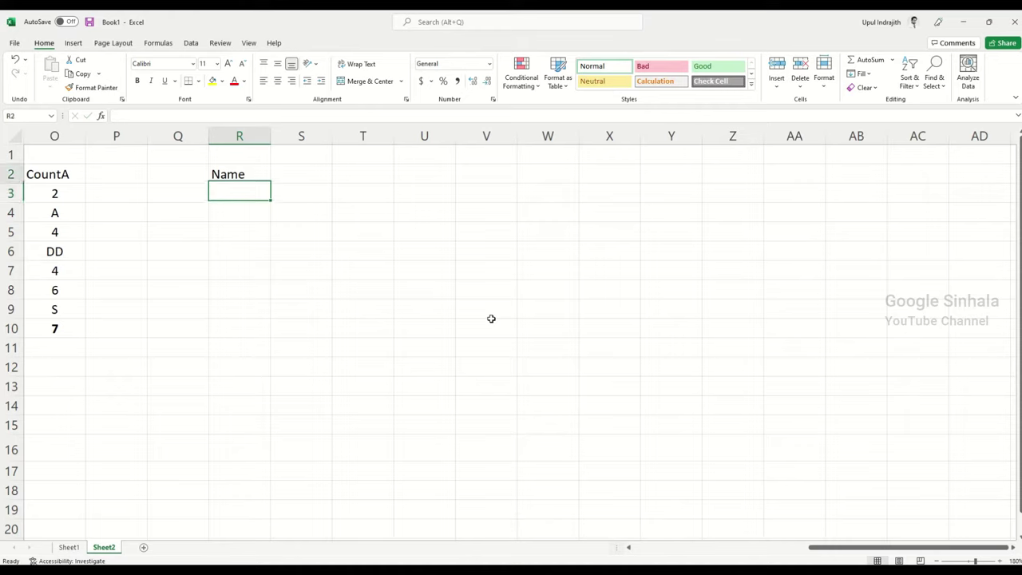
{"action": "key", "text": "Up"}
{"action": "key", "text": "Right"}
{"action": "type", "text": "Mark"}
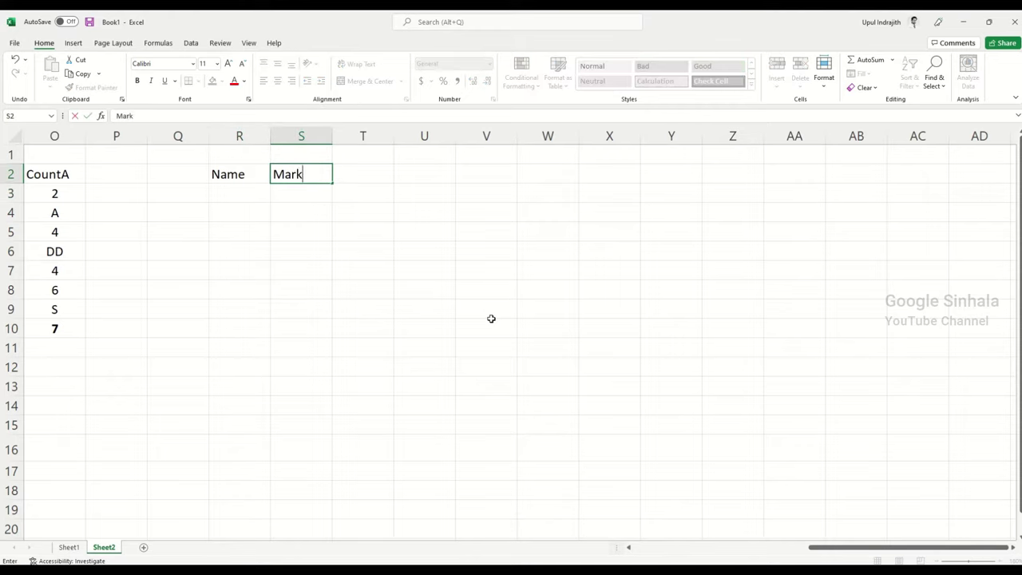
{"action": "type", "text": "s"}
{"action": "key", "text": "Return"}
- Enter four student names in R3:R6 under Name
{"action": "key", "text": "Left"}
{"action": "type", "text": "N"}
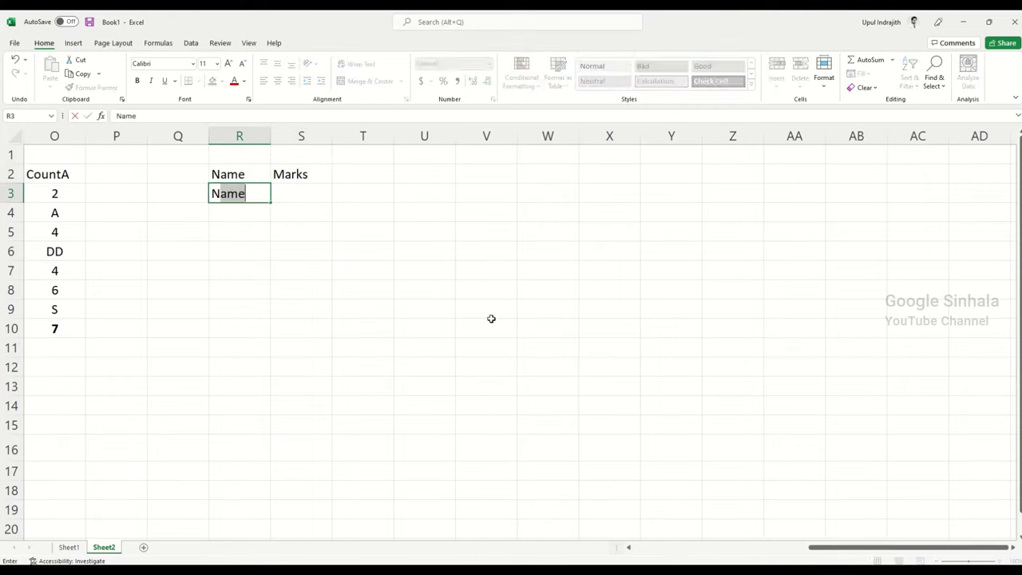
{"action": "type", "text": "am"}
{"action": "key", "text": "BackSpace"}
{"action": "key", "text": "BackSpace"}
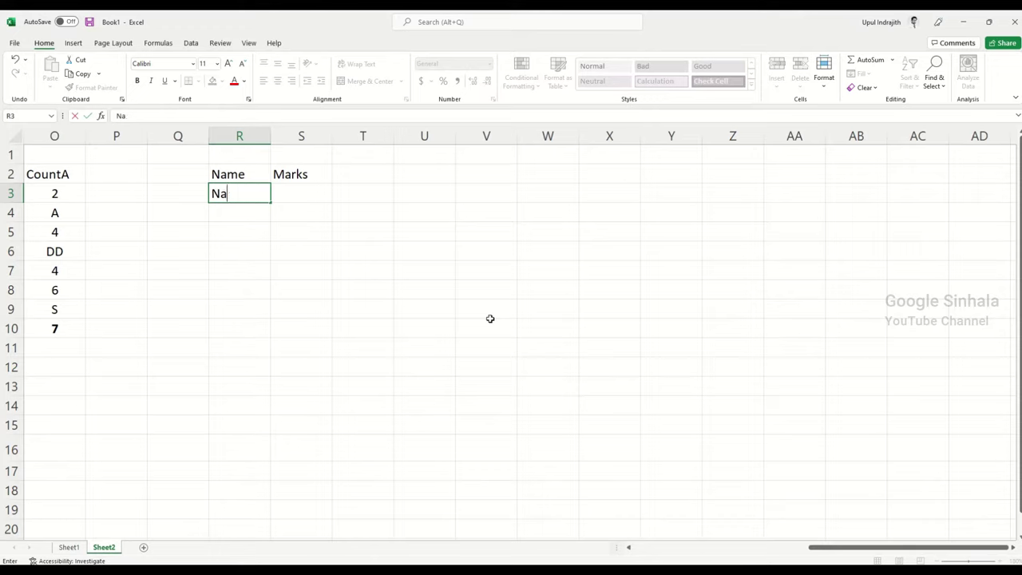
{"action": "type", "text": "imal"}
{"action": "key", "text": "Return"}
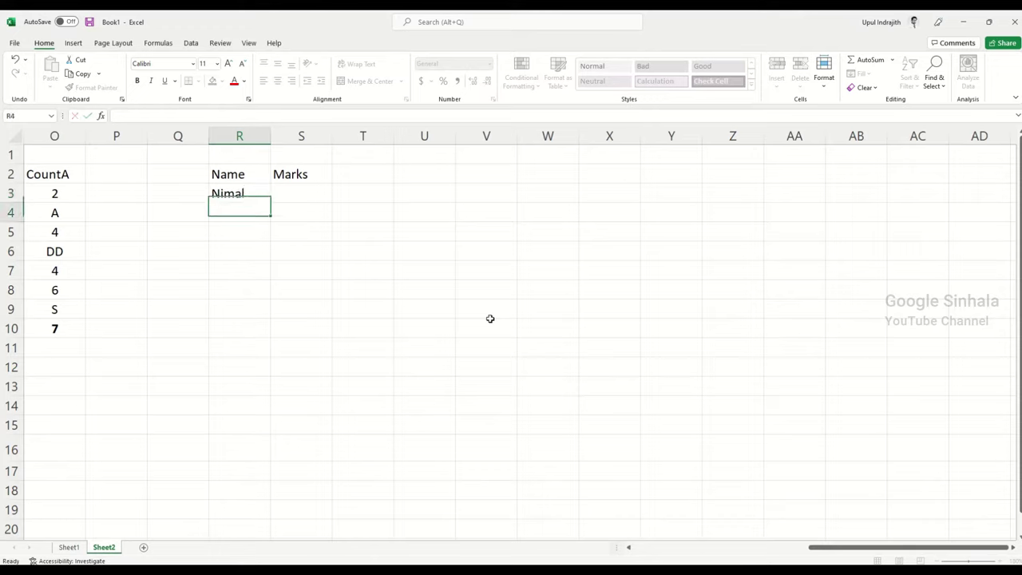
{"action": "type", "text": "L"}
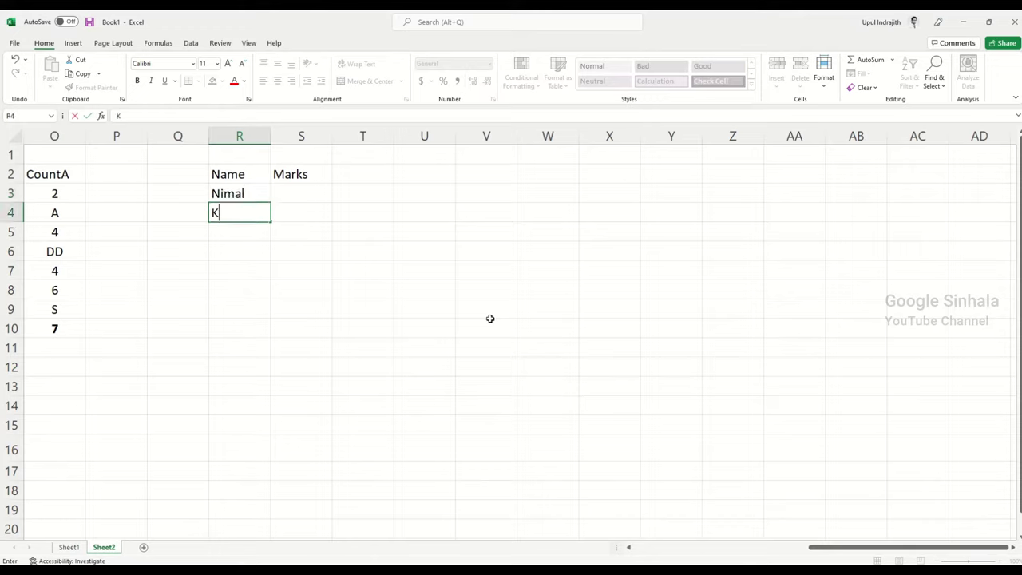
{"action": "type", "text": "amal"}
{"action": "key", "text": "Return"}
{"action": "type", "text": "Sun"}
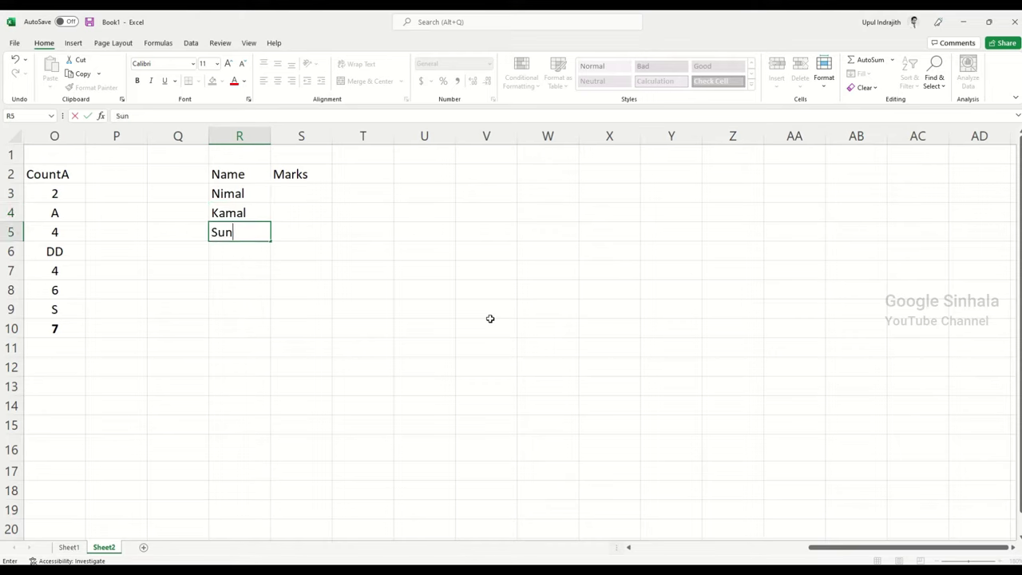
{"action": "type", "text": "il"}
{"action": "key", "text": "Return"}
{"action": "type", "text": "Saman"}
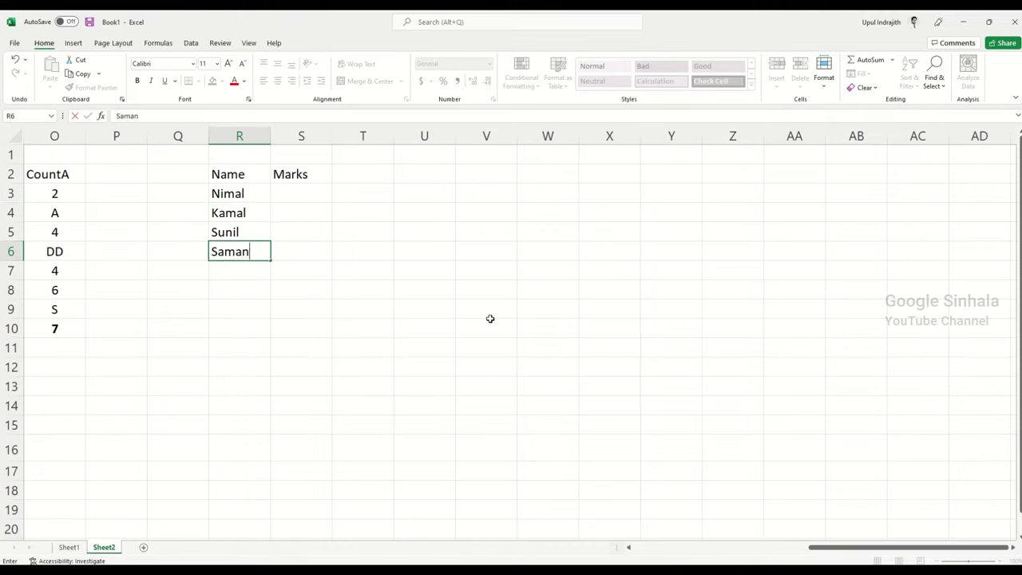
{"action": "key", "text": "Return"}
- Make the Name and Marks header cells bold
{"action": "left_click_drag", "start_coordinate": [236, 173], "coordinate": [297, 173]}
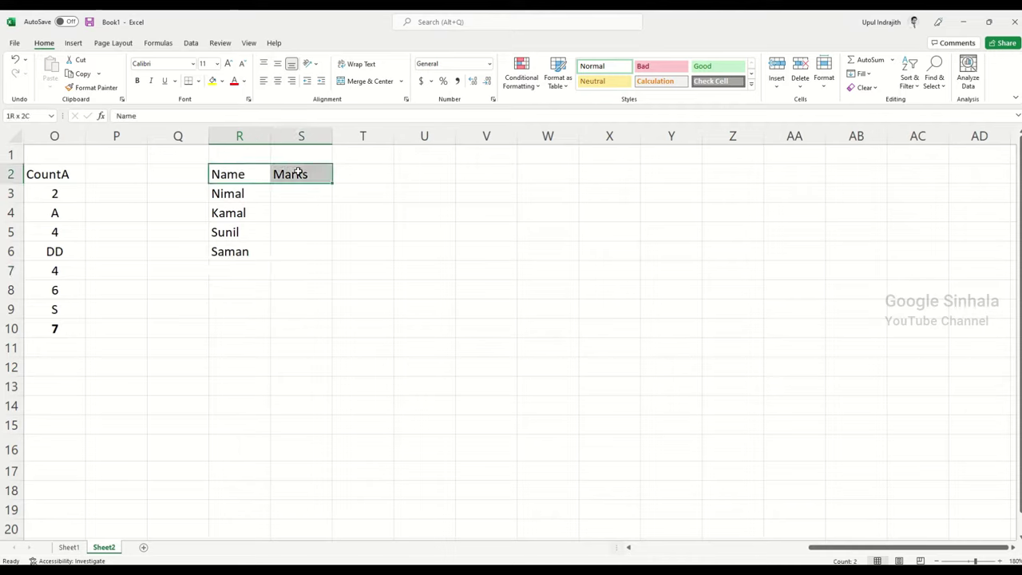
{"action": "left_click", "coordinate": [136, 81]}
{"action": "left_click", "coordinate": [339, 227]}
{"action": "left_click", "coordinate": [313, 206]}
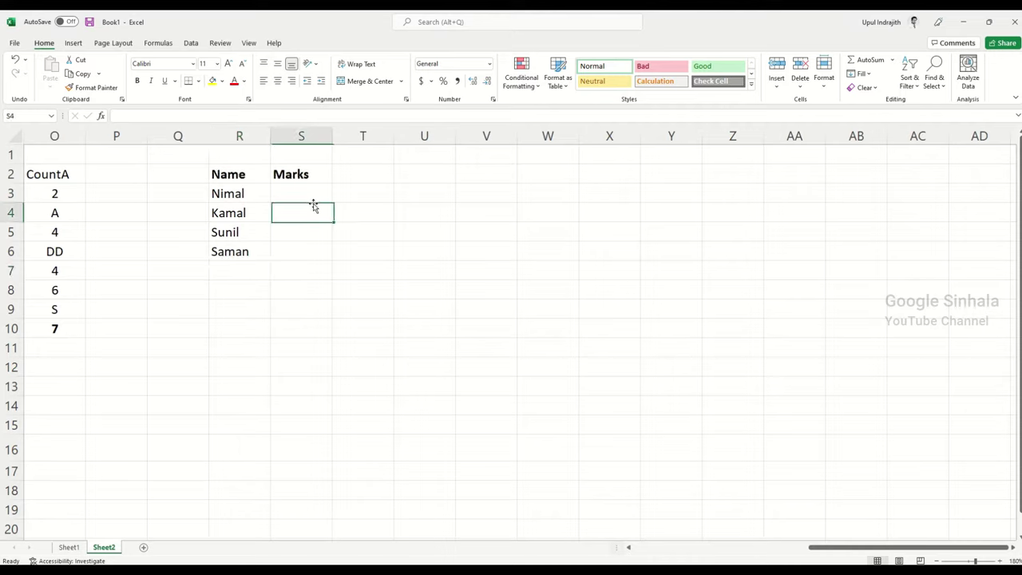
- Enter the marks 5, 6, 1 and 3 beside the four names, correcting the first entry
{"action": "left_click", "coordinate": [316, 194]}
{"action": "type", "text": "3"}
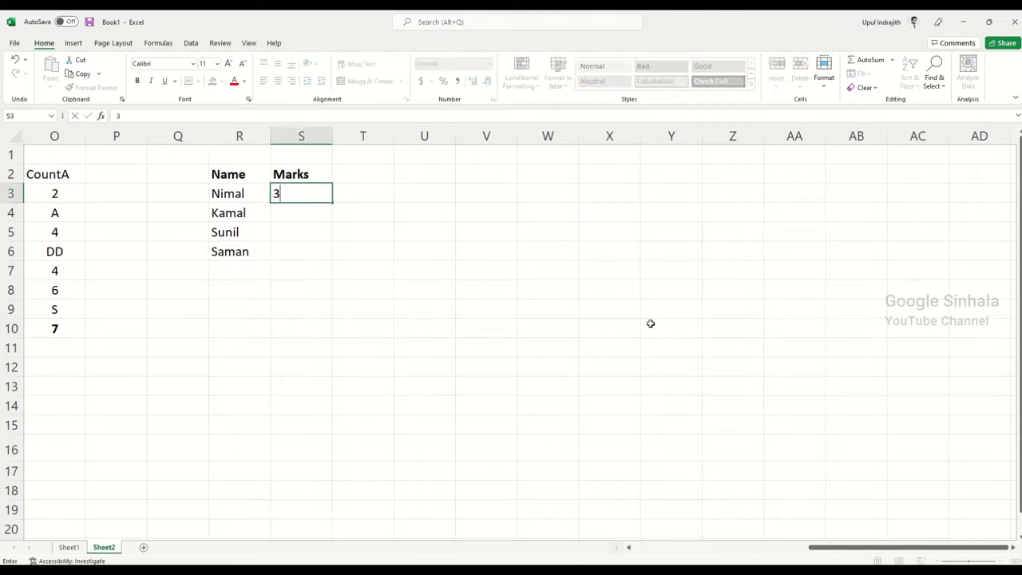
{"action": "type", "text": "5"}
{"action": "key", "text": "Return"}
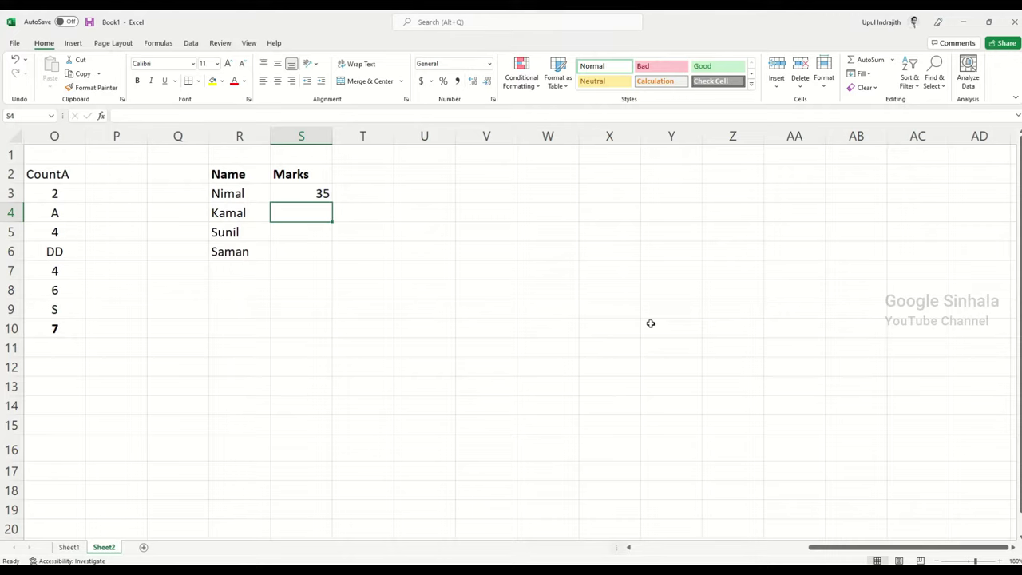
{"action": "key", "text": "Up"}
{"action": "type", "text": "5"}
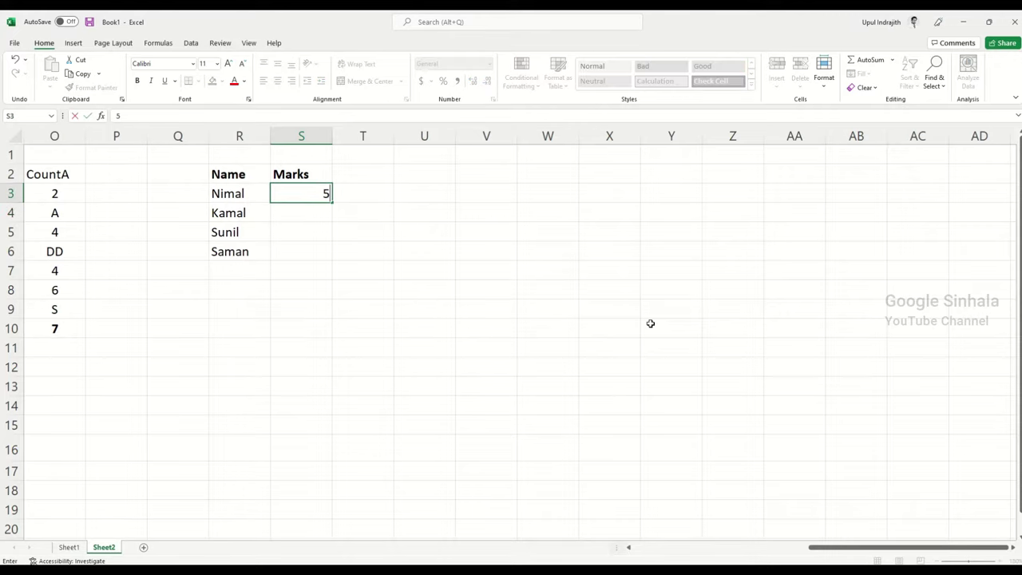
{"action": "key", "text": "Return"}
{"action": "type", "text": "6"}
{"action": "key", "text": "Return"}
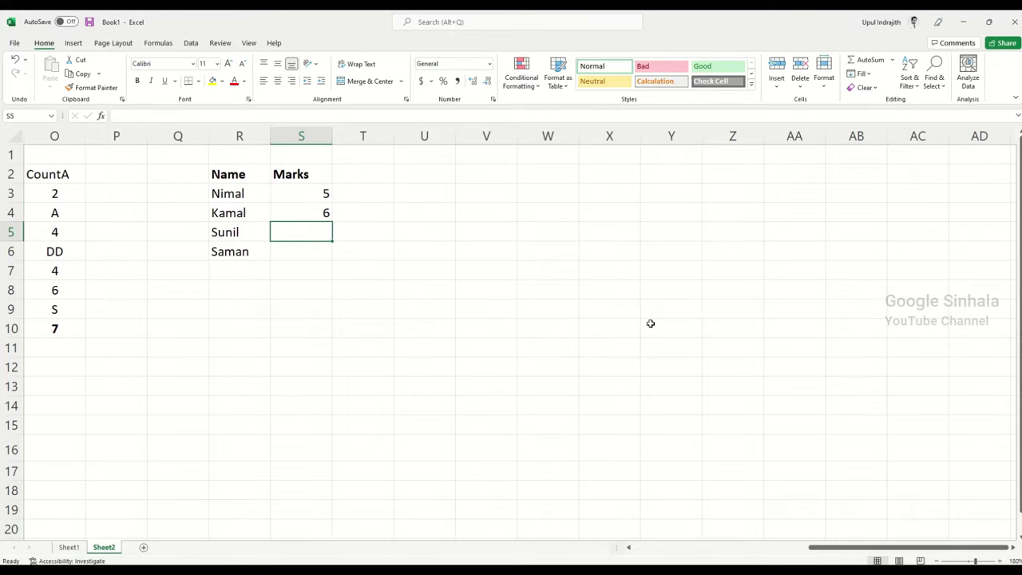
{"action": "type", "text": "1"}
{"action": "key", "text": "Return"}
{"action": "type", "text": "3"}
{"action": "key", "text": "Return"}
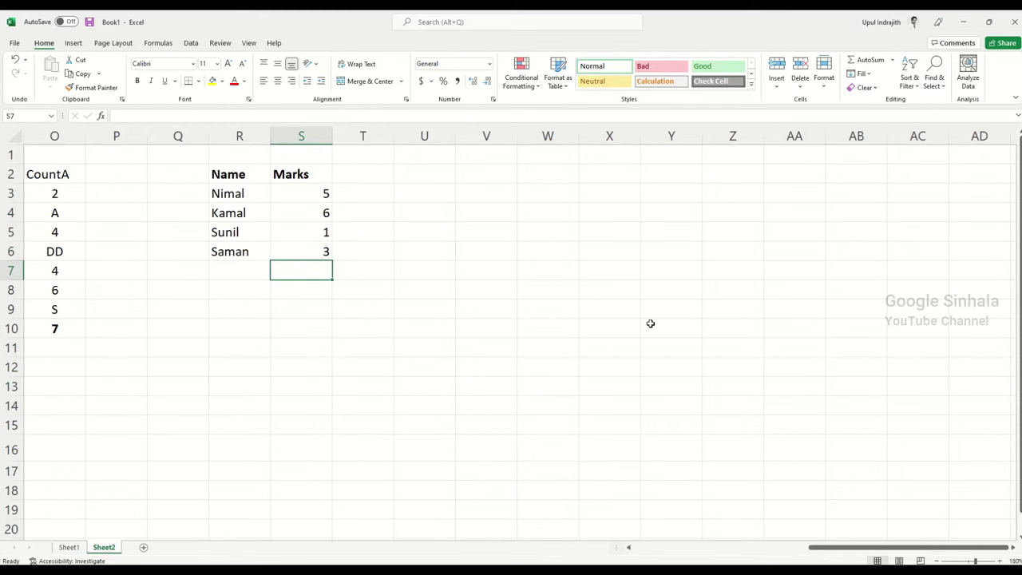
- Select cell T3 beside the first mark to hold its grade
{"action": "left_click", "coordinate": [650, 323]}
{"action": "left_click", "coordinate": [345, 170]}
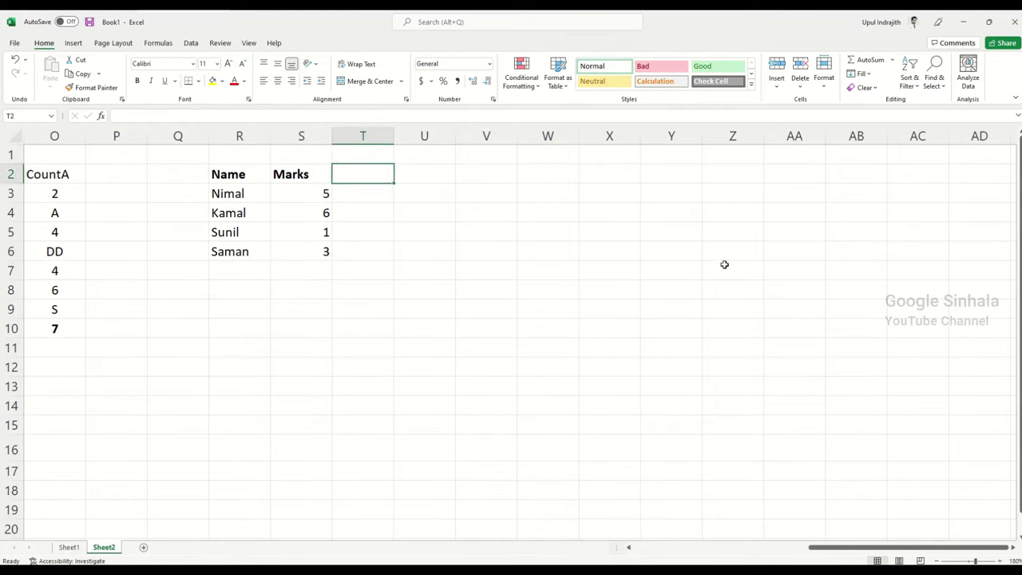
{"action": "left_click", "coordinate": [587, 289]}
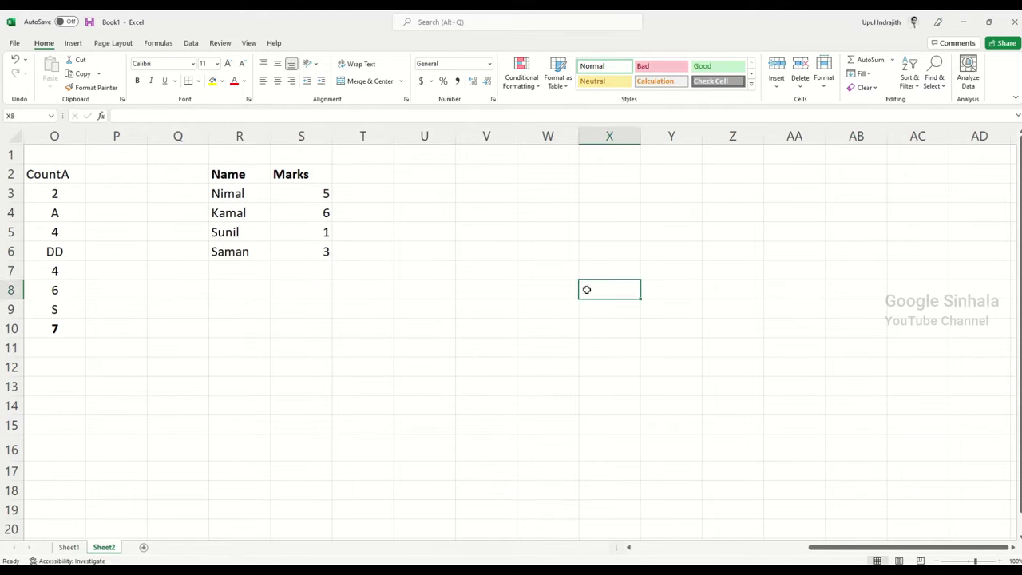
{"action": "left_click", "coordinate": [372, 195]}
{"action": "left_click", "coordinate": [315, 209]}
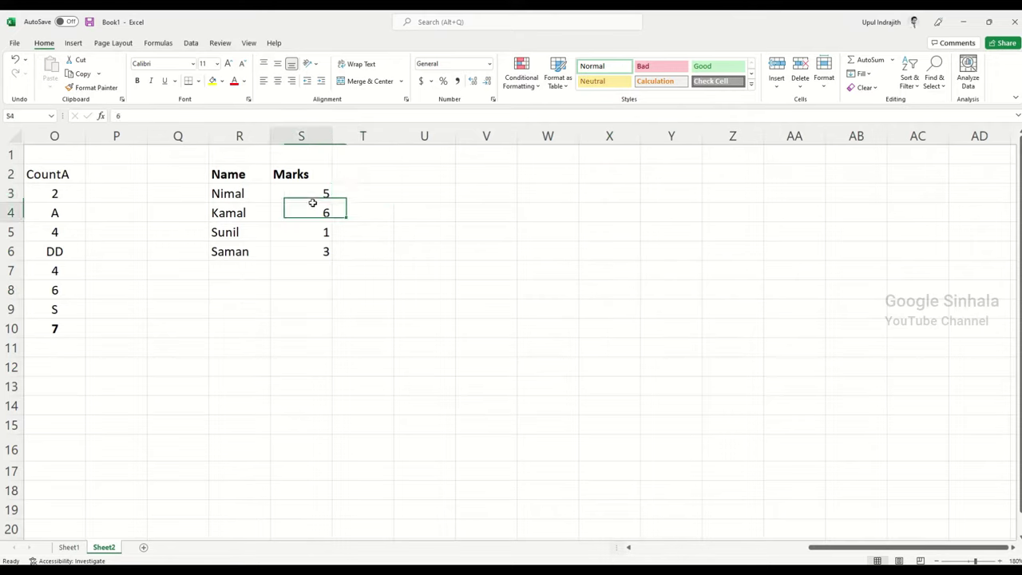
{"action": "left_click_drag", "start_coordinate": [331, 206], "coordinate": [316, 214]}
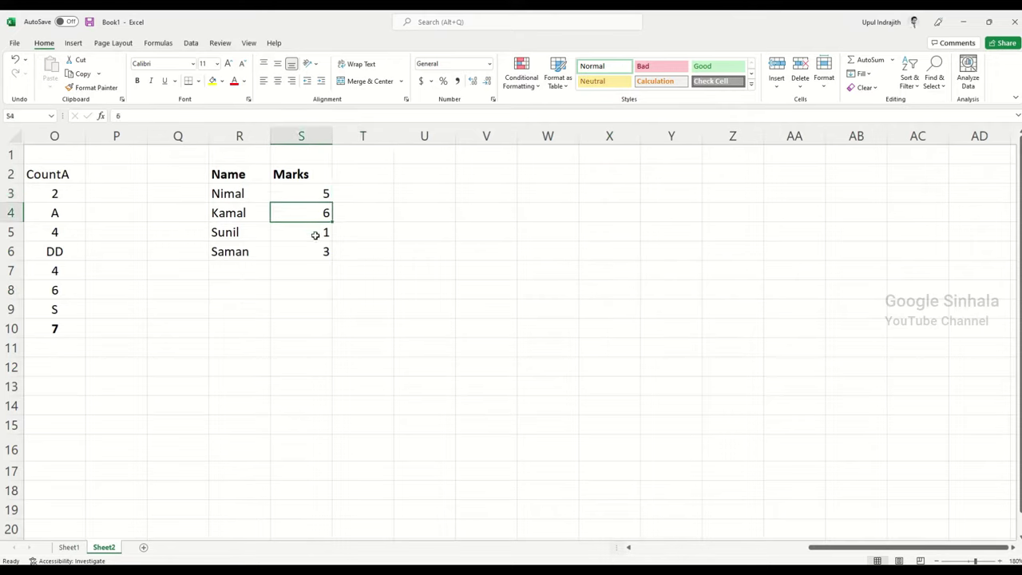
{"action": "left_click", "coordinate": [315, 233]}
{"action": "left_click", "coordinate": [320, 246]}
{"action": "left_click", "coordinate": [365, 194]}
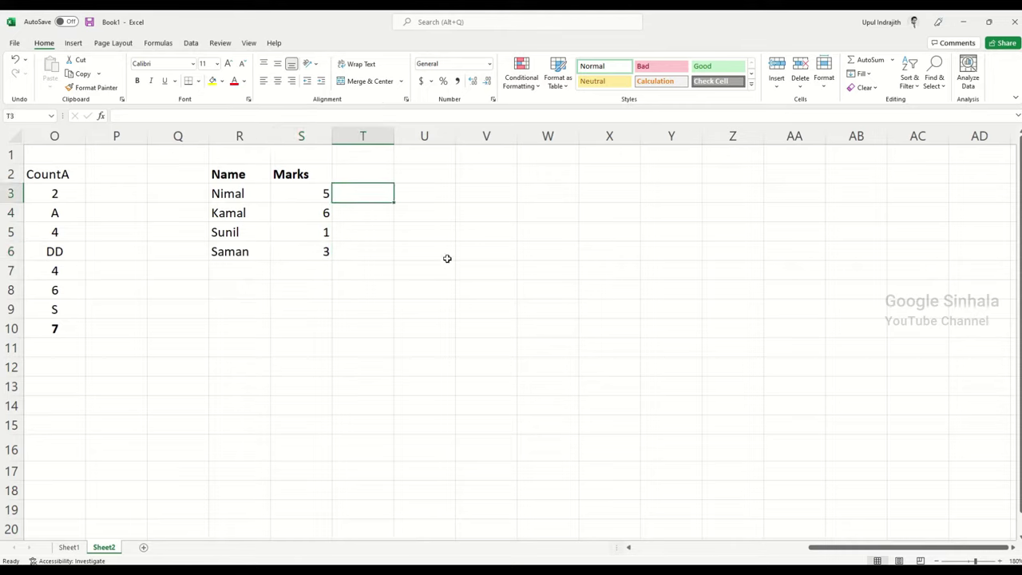
- Start an IF formula in T3 testing whether S3 is above 4 for grade A
{"action": "type", "text": "="}
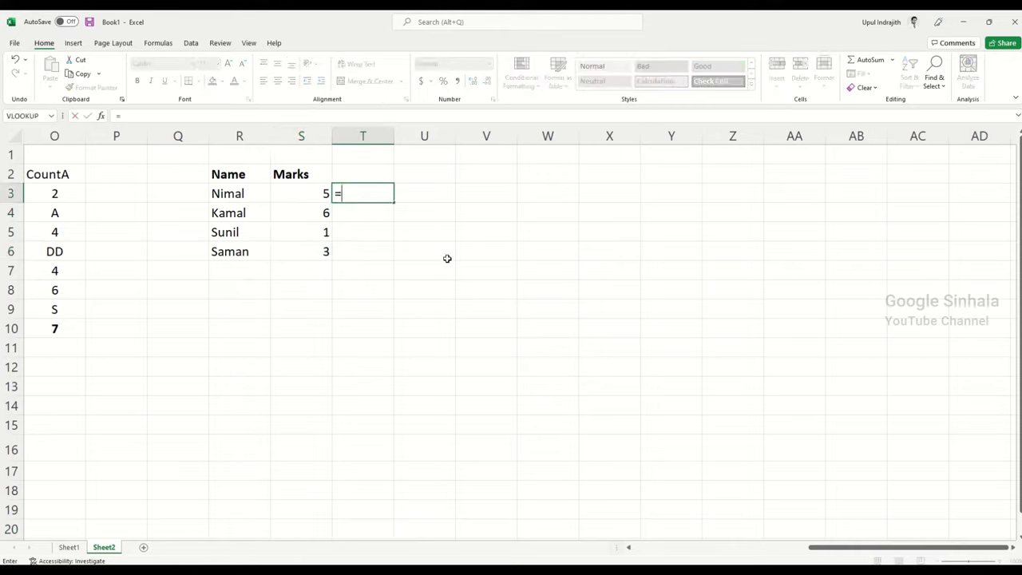
{"action": "type", "text": "if"}
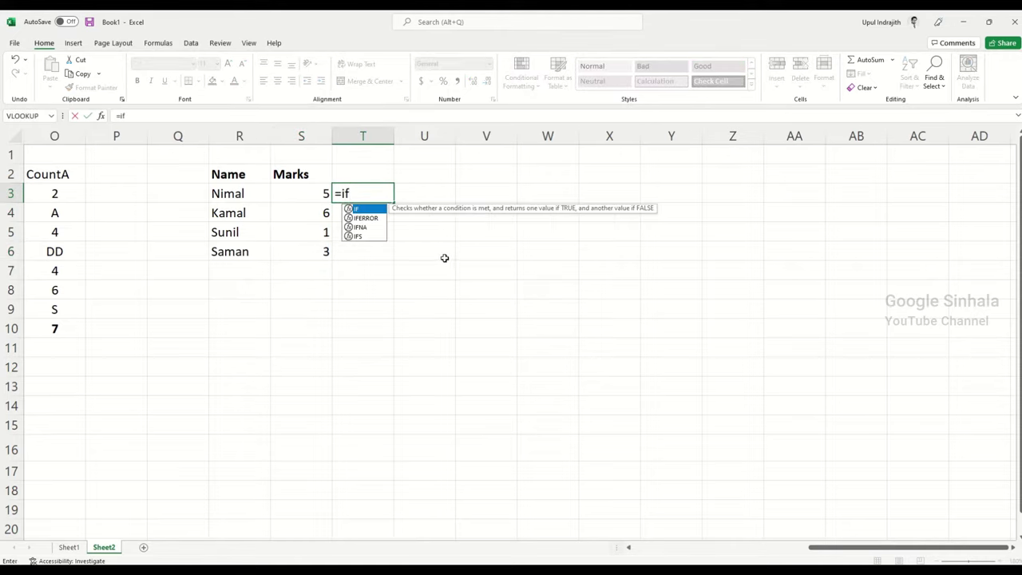
{"action": "double_click", "coordinate": [370, 212]}
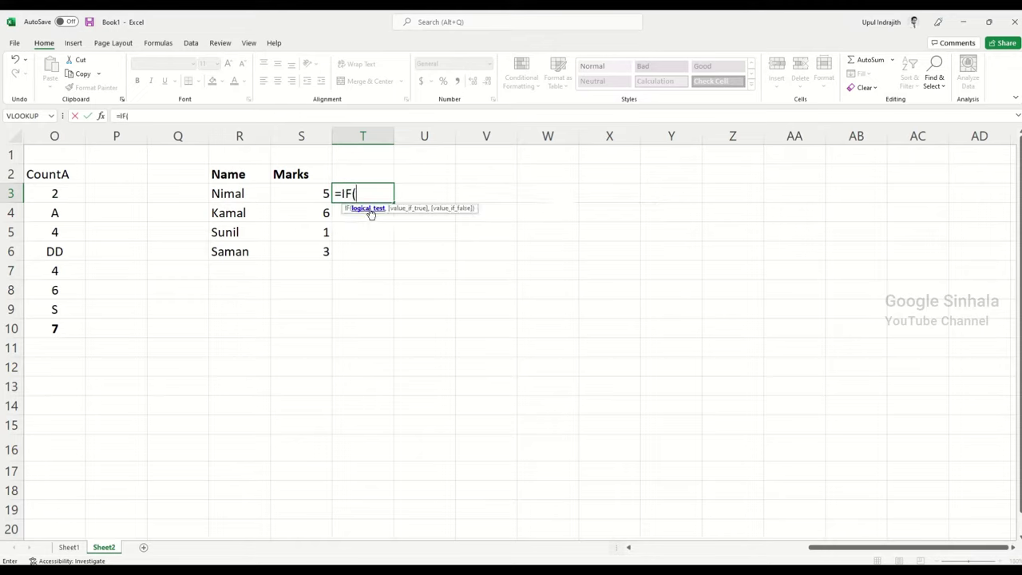
{"action": "left_click", "coordinate": [323, 193]}
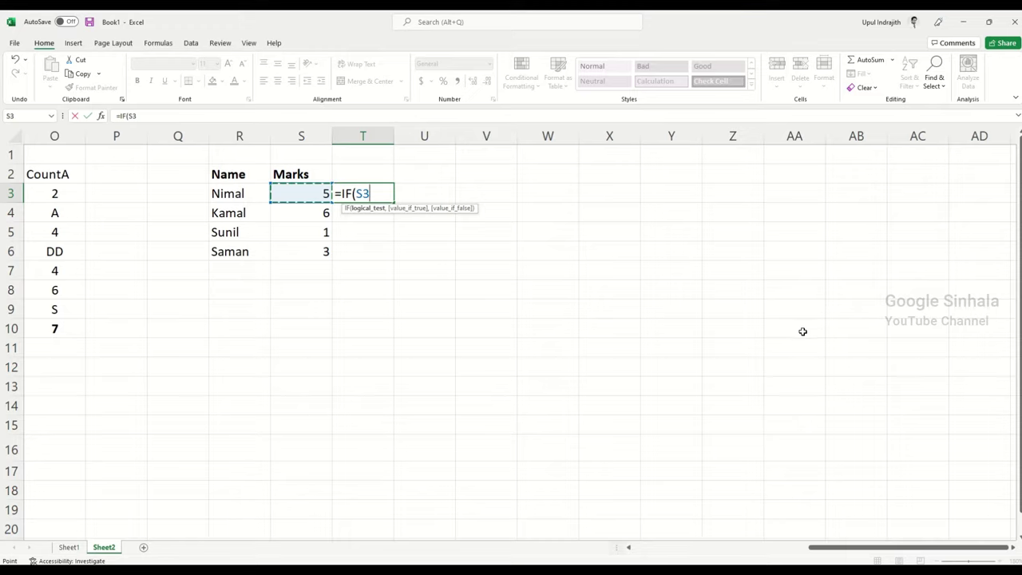
{"action": "type", "text": ">"}
{"action": "type", "text": "5"}
{"action": "key", "text": "BackSpace"}
{"action": "type", "text": "4"}
{"action": "type", "text": ","}
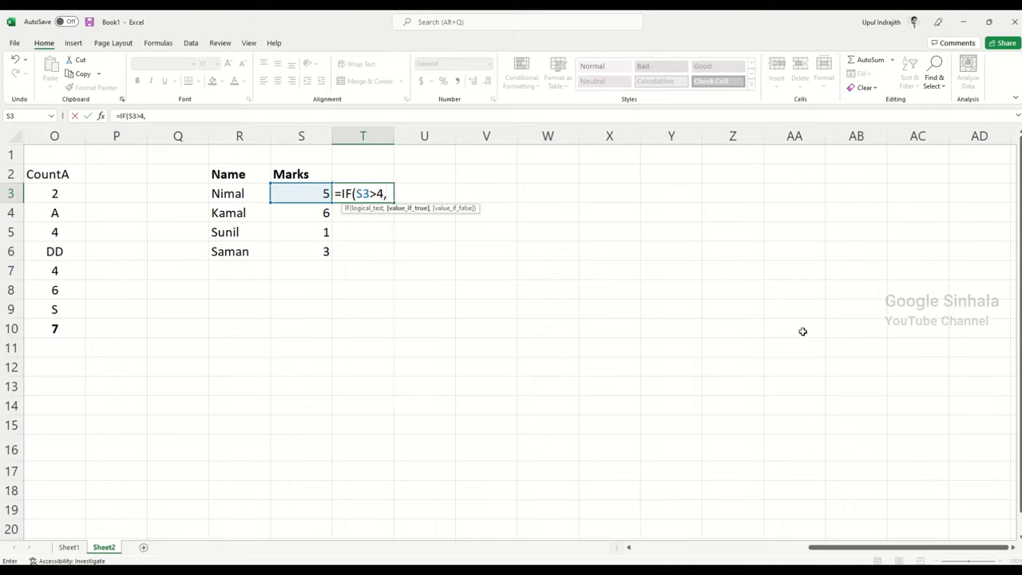
{"action": "type", "text": "A"}
{"action": "key", "text": "BackSpace"}
{"action": "key", "text": "BackSpace"}
{"action": "key", "text": "BackSpace"}
{"action": "type", "text": "'A"}
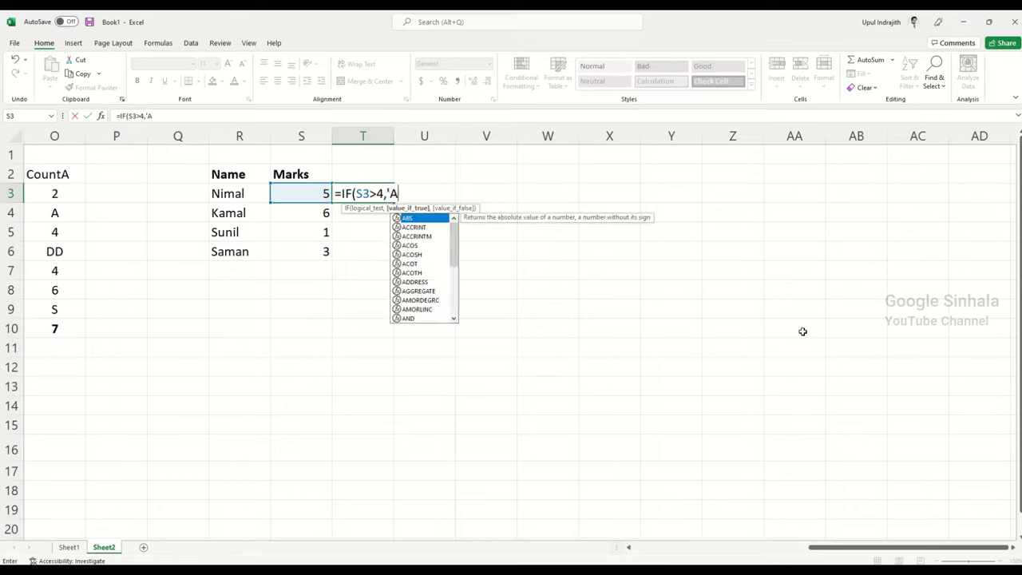
{"action": "key", "text": "BackSpace"}
{"action": "type", "text": "\"A"}
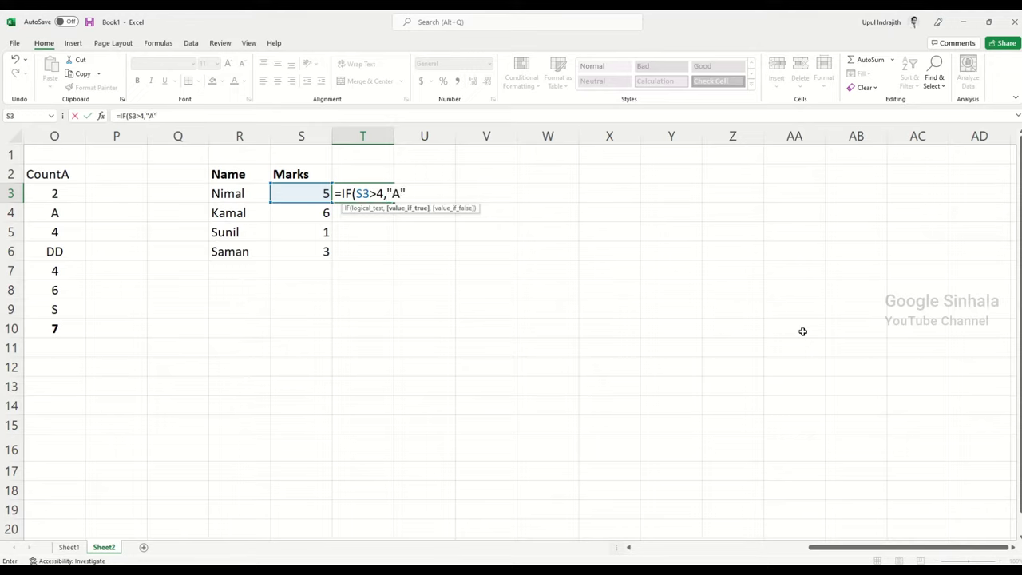
- Add a nested IF giving "B" when S3 is above 3, otherwise "C"
{"action": "type", "text": ","}
{"action": "type", "text": "I"}
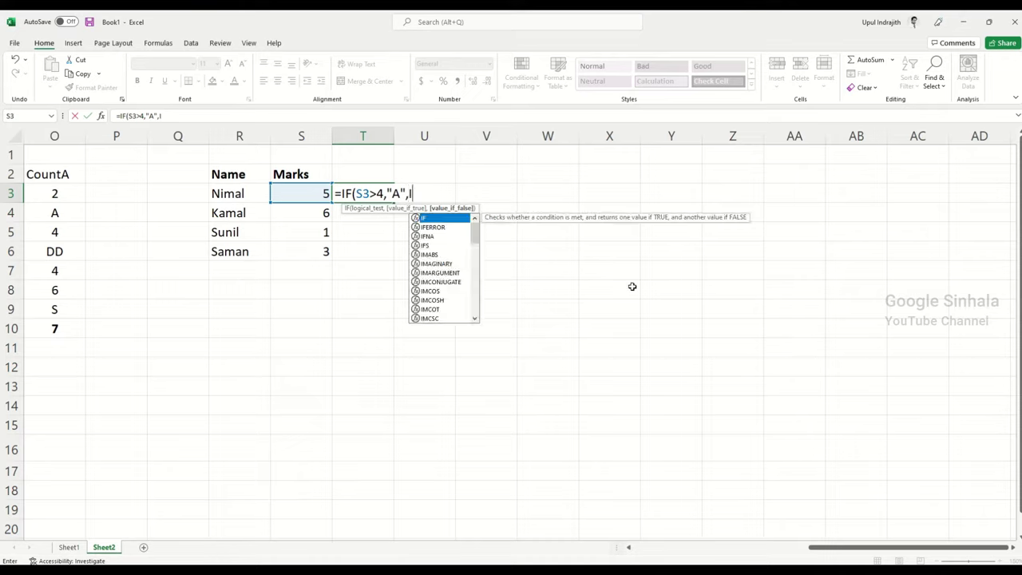
{"action": "type", "text": "F"}
{"action": "left_click", "coordinate": [424, 219]}
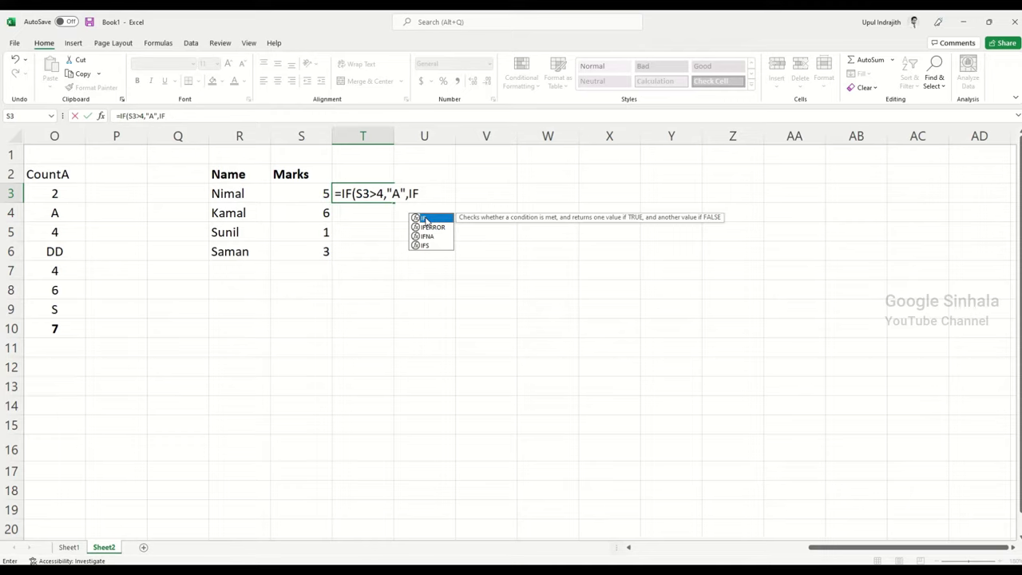
{"action": "double_click", "coordinate": [424, 219]}
{"action": "left_click", "coordinate": [317, 196]}
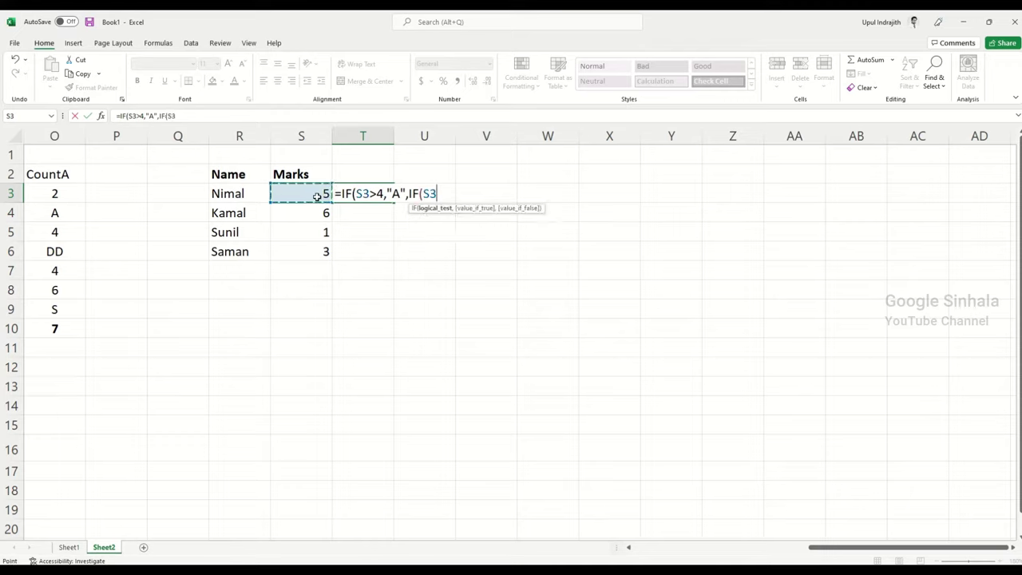
{"action": "type", "text": ">"}
{"action": "type", "text": "3,\""}
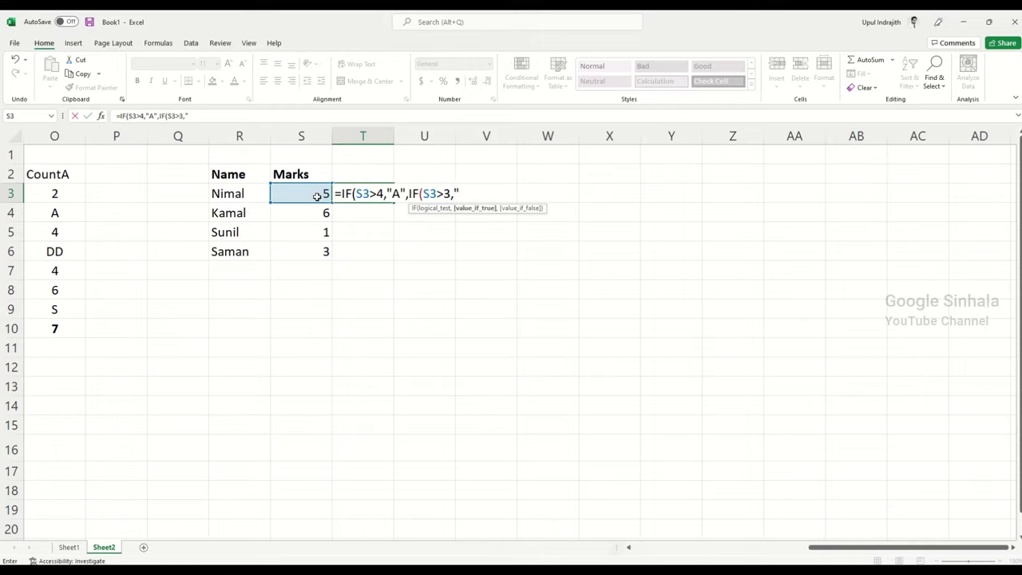
{"action": "type", "text": "B\""}
{"action": "type", "text": ",\""}
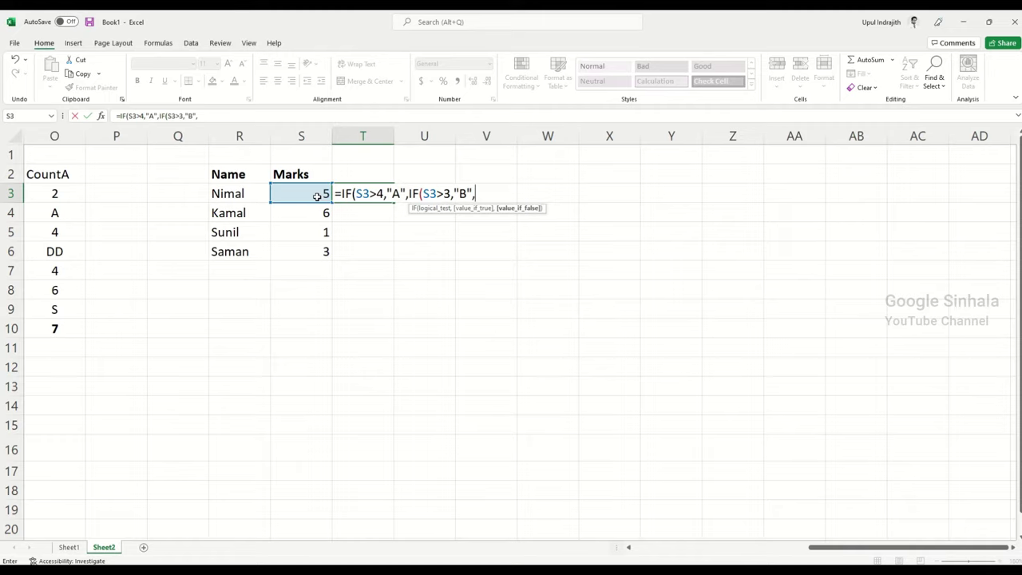
{"action": "type", "text": "C"}
{"action": "type", "text": "\")"}
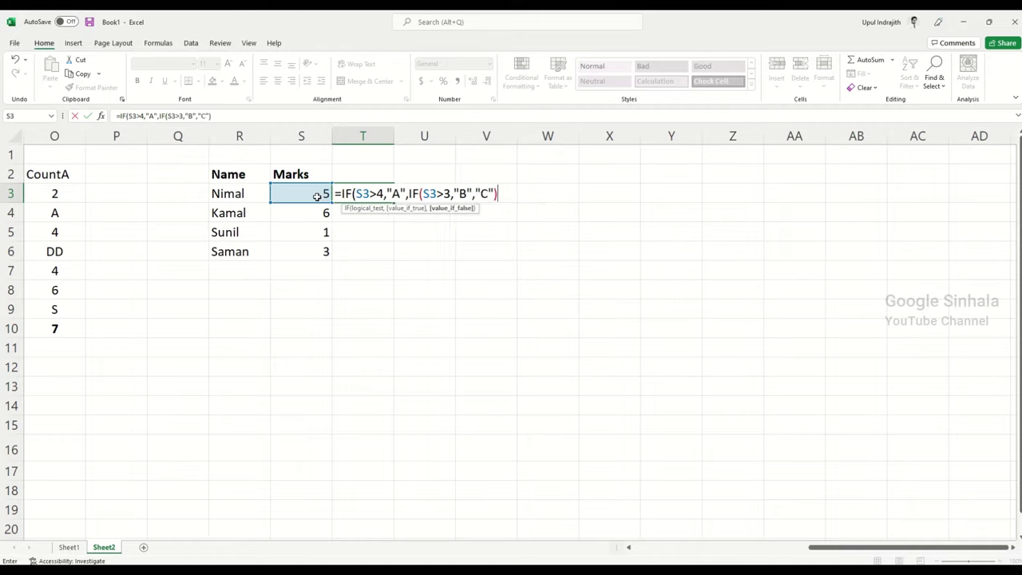
{"action": "type", "text": ")"}
- Commit the nested IF formula and centre the grades in column T
{"action": "key", "text": "Return"}
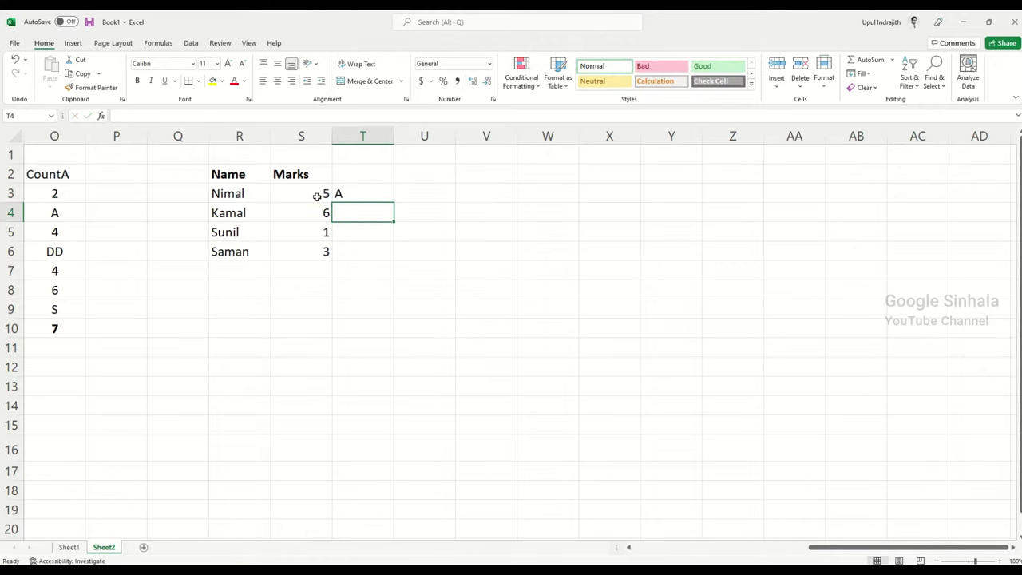
{"action": "left_click", "coordinate": [364, 194]}
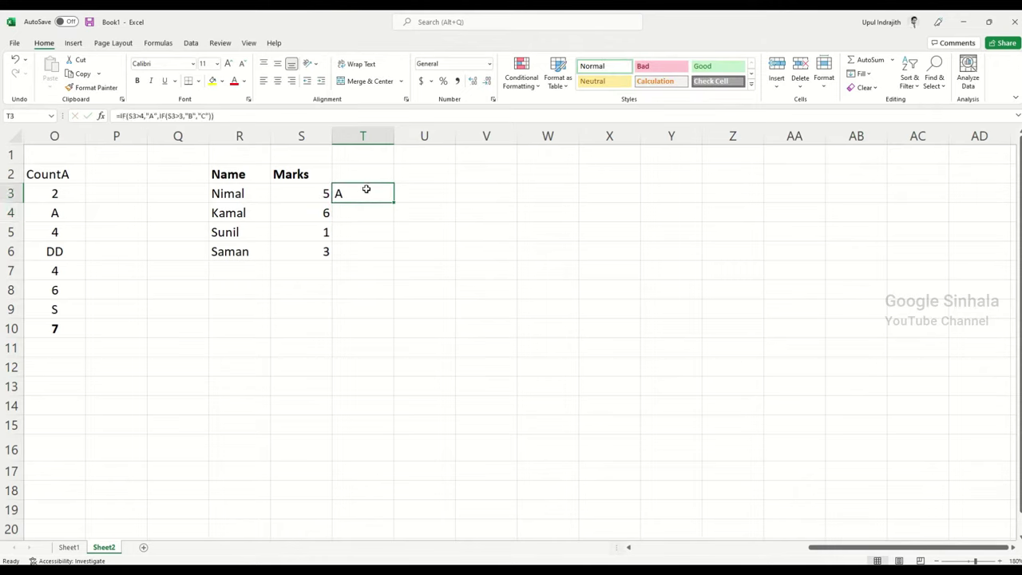
{"action": "left_click", "coordinate": [362, 136]}
{"action": "left_click", "coordinate": [278, 82]}
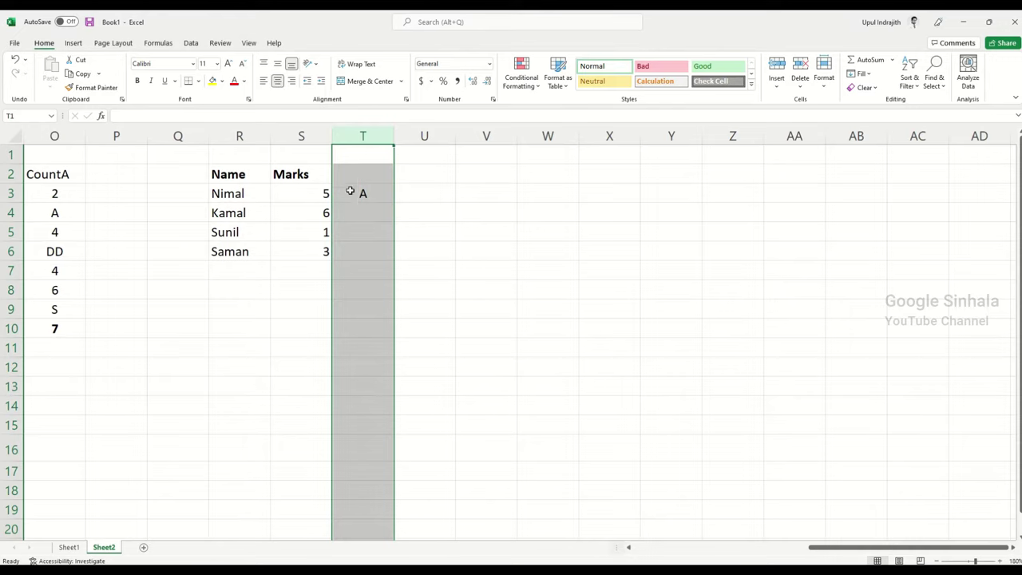
{"action": "left_click", "coordinate": [352, 193]}
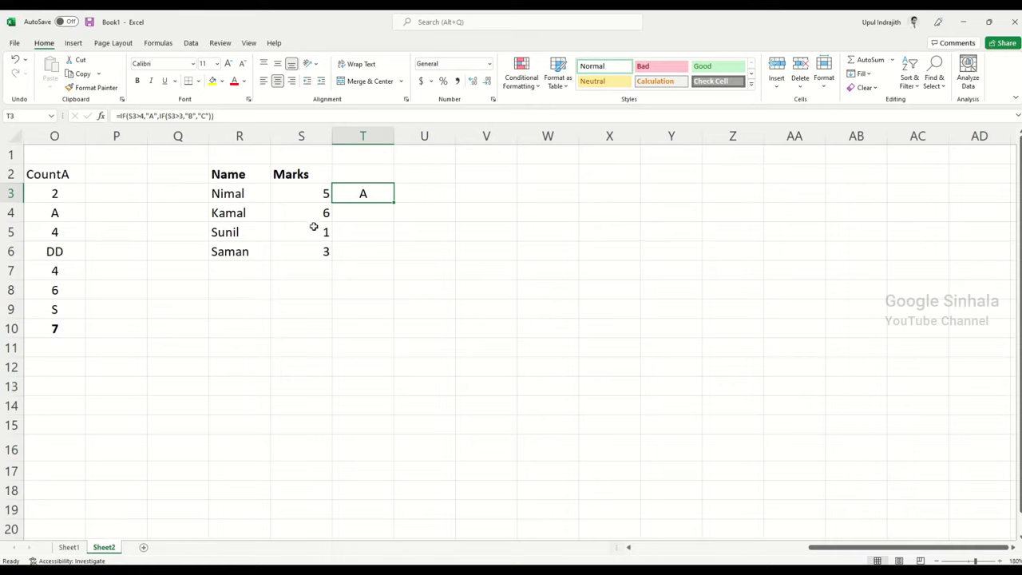
- Fill the grading formula from T3 down to T6
{"action": "left_click", "coordinate": [318, 190]}
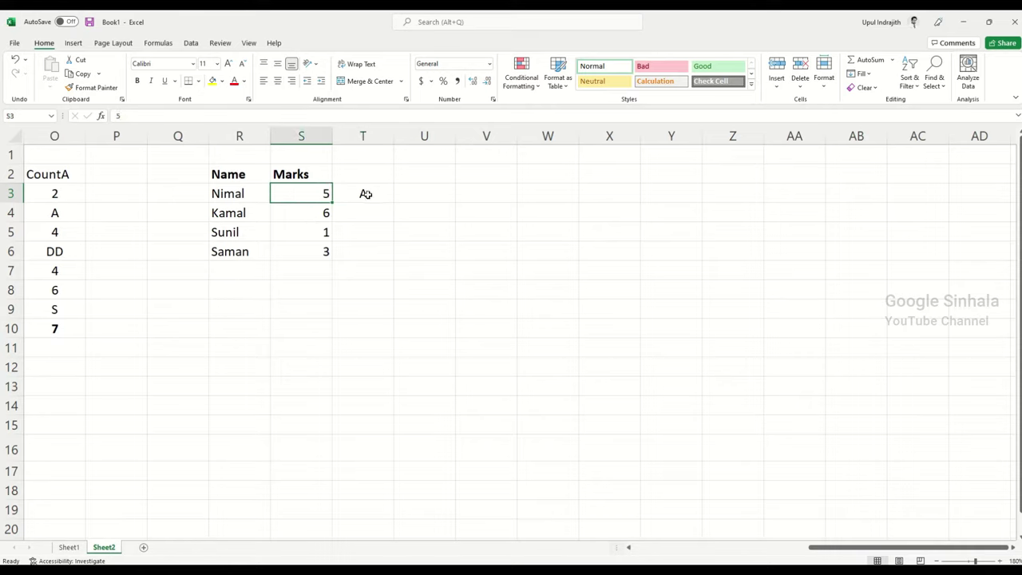
{"action": "left_click", "coordinate": [365, 192]}
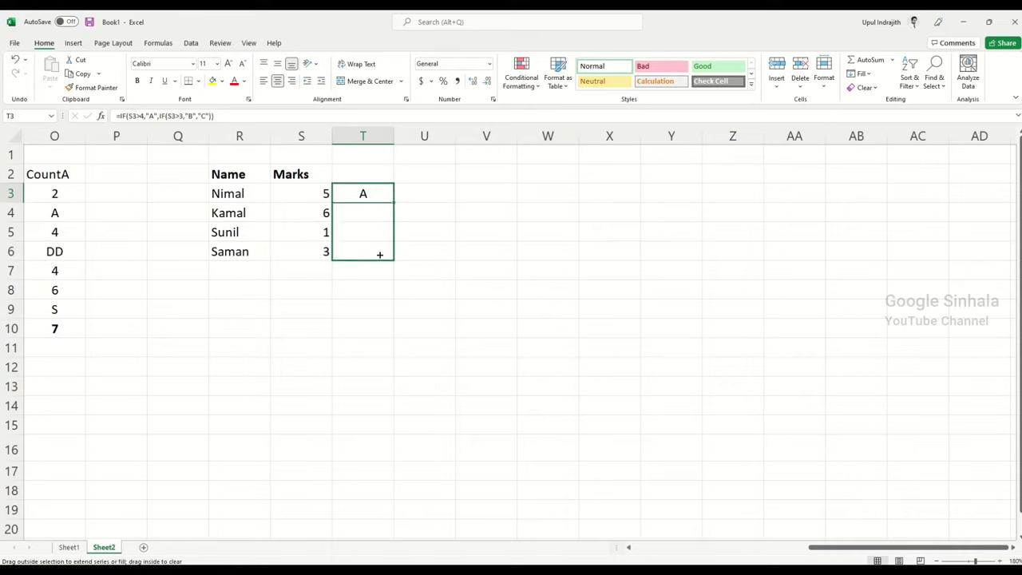
{"action": "left_click_drag", "start_coordinate": [388, 219], "coordinate": [379, 254]}
{"action": "left_click", "coordinate": [461, 285]}
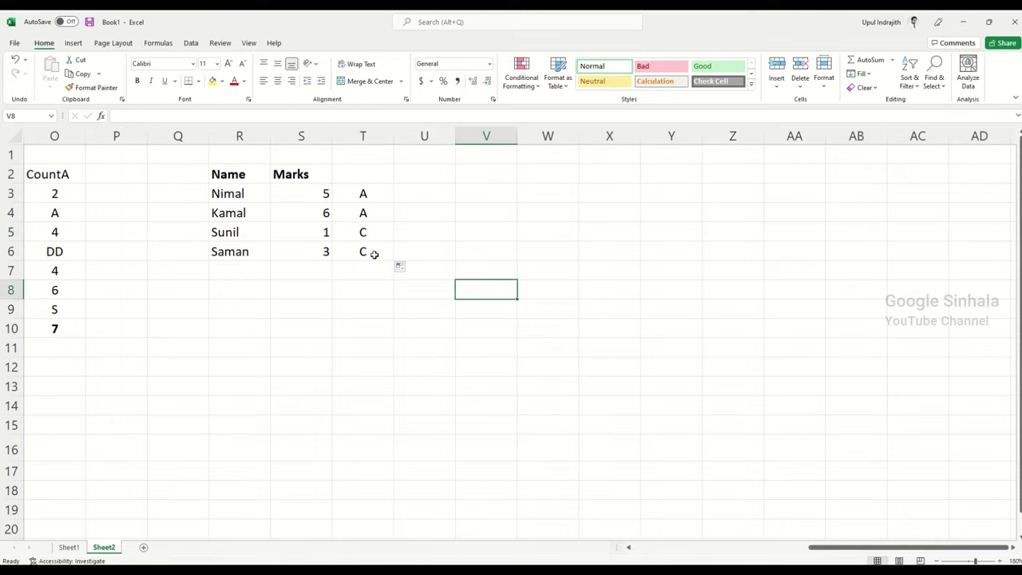
- Change the last mark in S6 to 4
{"action": "left_click", "coordinate": [320, 237]}
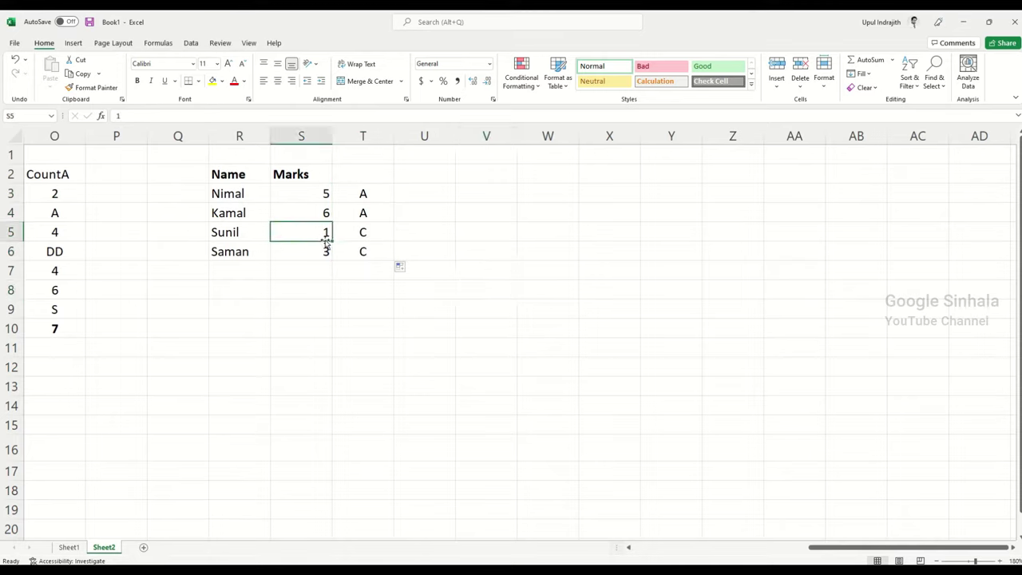
{"action": "left_click", "coordinate": [326, 249]}
{"action": "type", "text": "3"}
{"action": "left_click", "coordinate": [350, 251]}
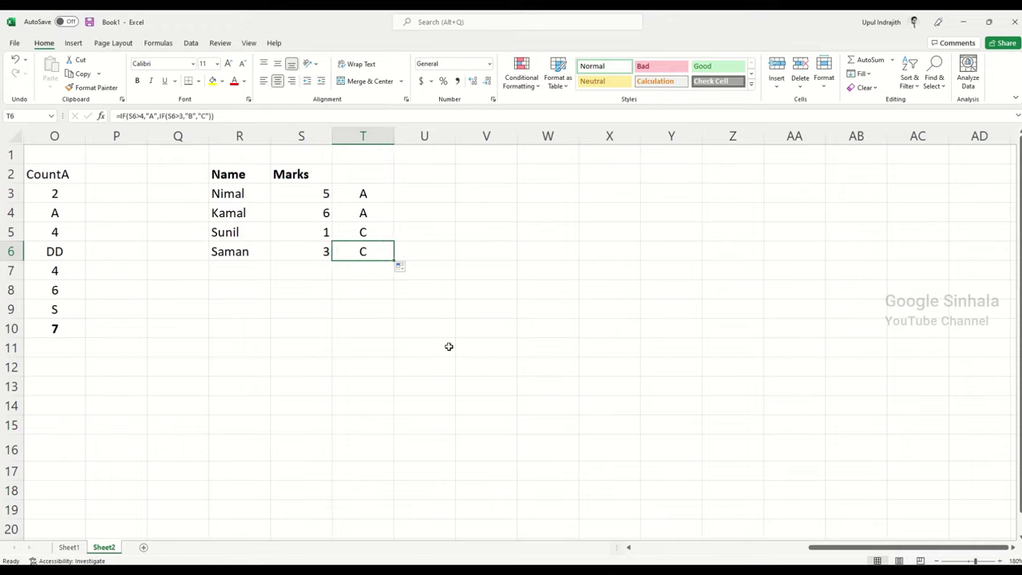
{"action": "left_click", "coordinate": [381, 136]}
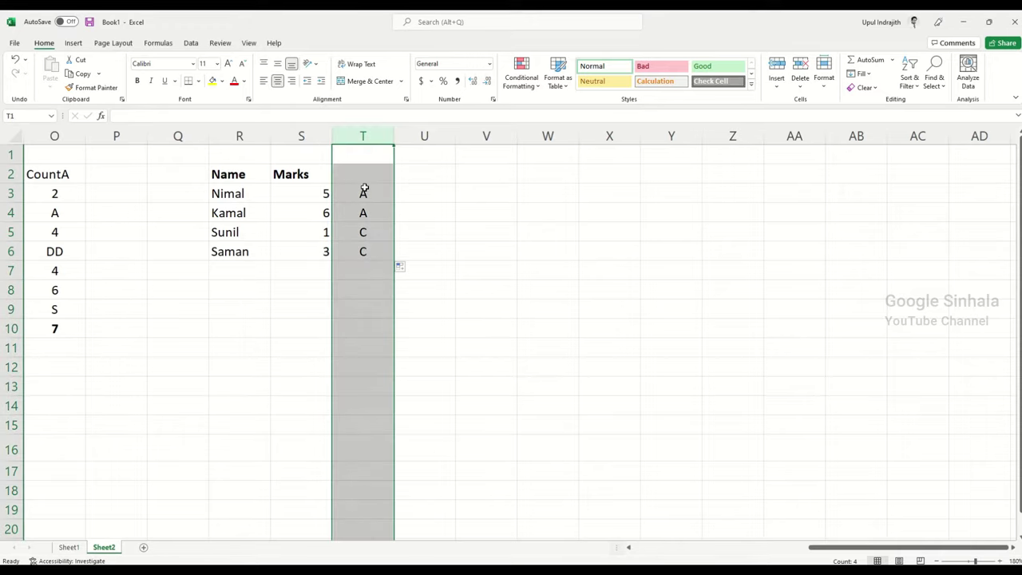
{"action": "left_click", "coordinate": [363, 190]}
{"action": "left_click", "coordinate": [318, 248]}
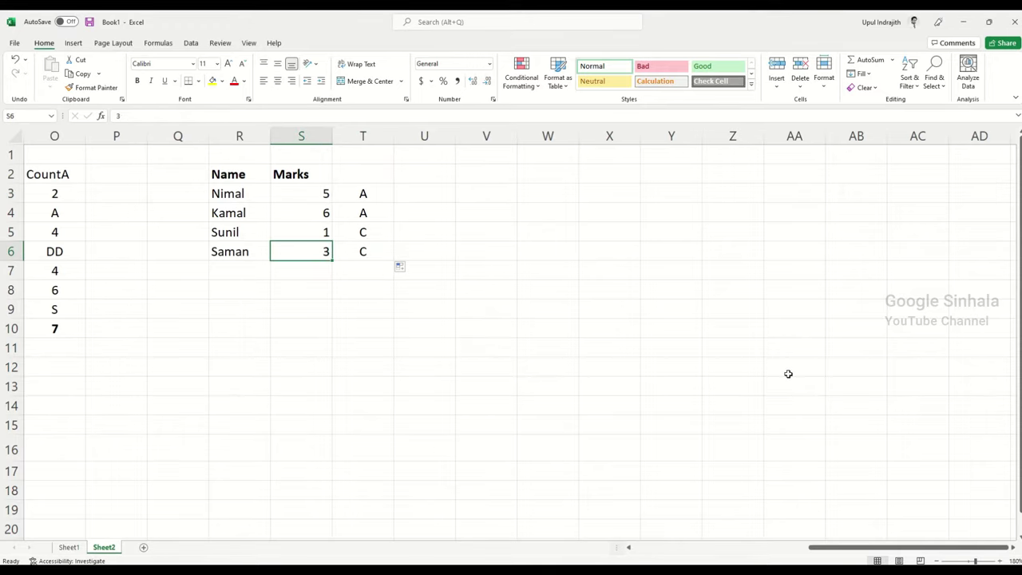
{"action": "type", "text": "4"}
{"action": "key", "text": "Return"}
- Check the recalculated grade in T6 and the other grading formulas
{"action": "key", "text": "Up"}
{"action": "left_click", "coordinate": [358, 136]}
{"action": "left_click", "coordinate": [361, 246]}
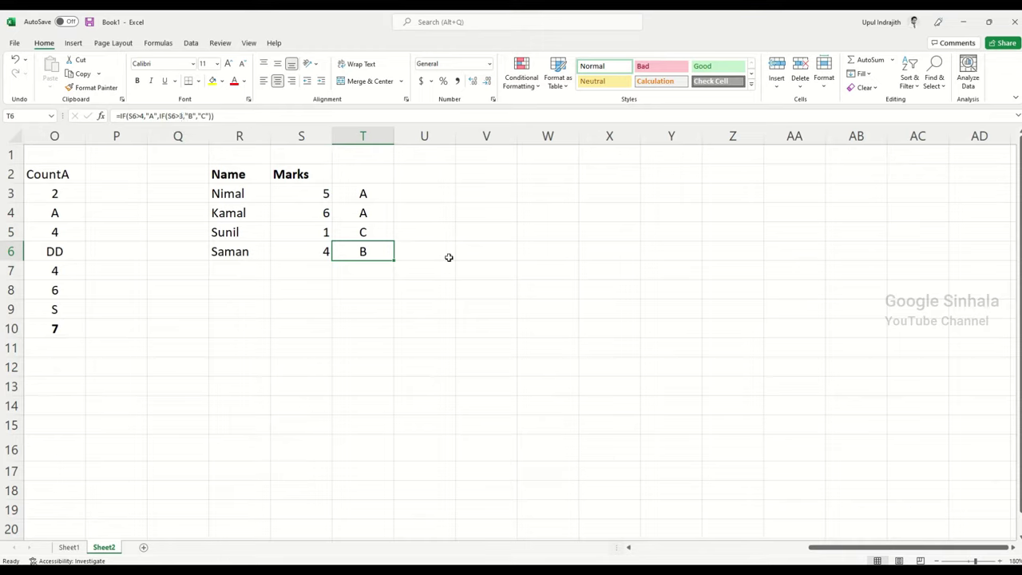
{"action": "left_click", "coordinate": [317, 252]}
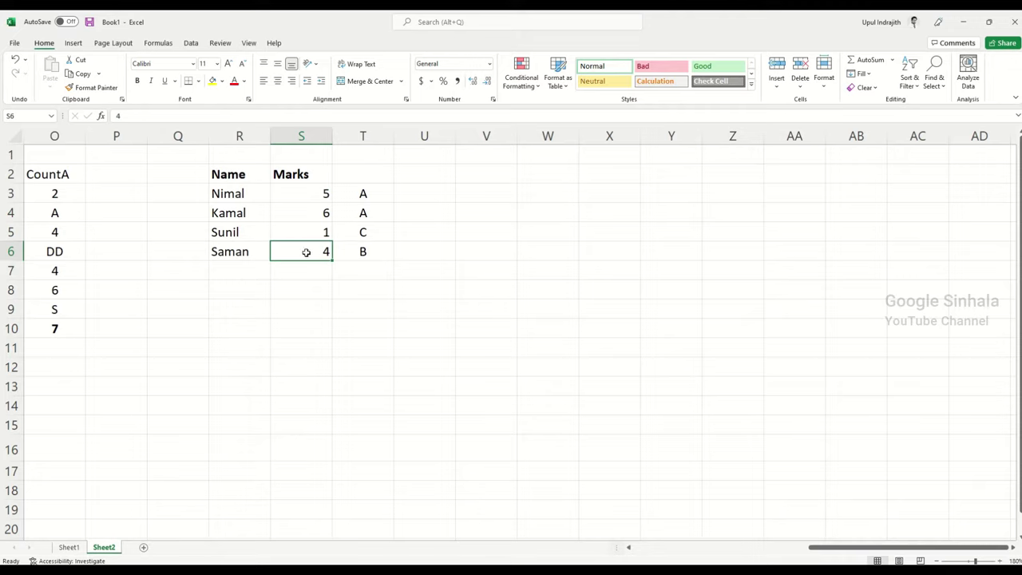
{"action": "left_click", "coordinate": [361, 254]}
{"action": "left_click", "coordinate": [325, 232]}
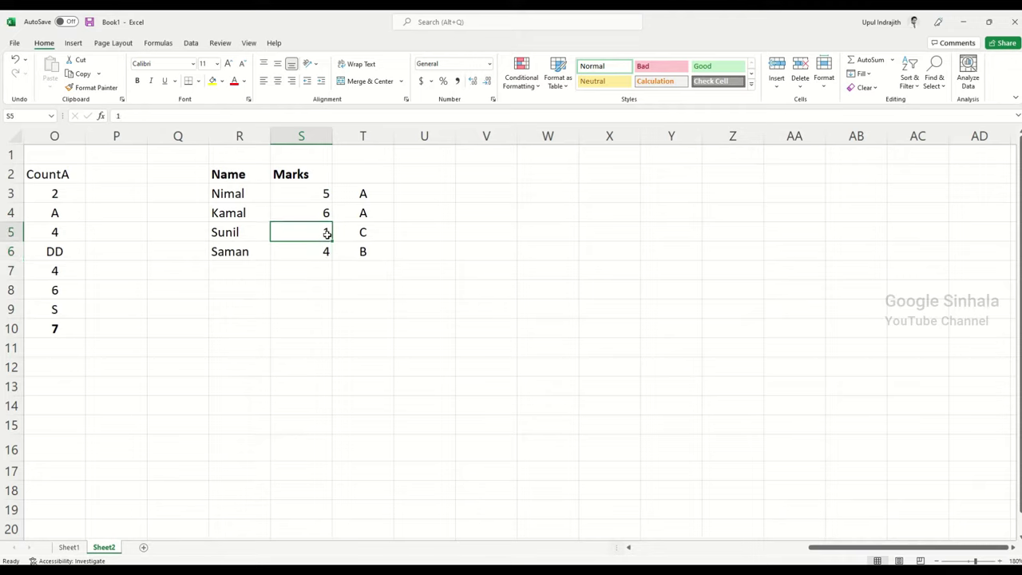
{"action": "left_click", "coordinate": [348, 231]}
- Select the Name and Marks table R2:S6 and copy it
{"action": "left_click", "coordinate": [381, 291]}
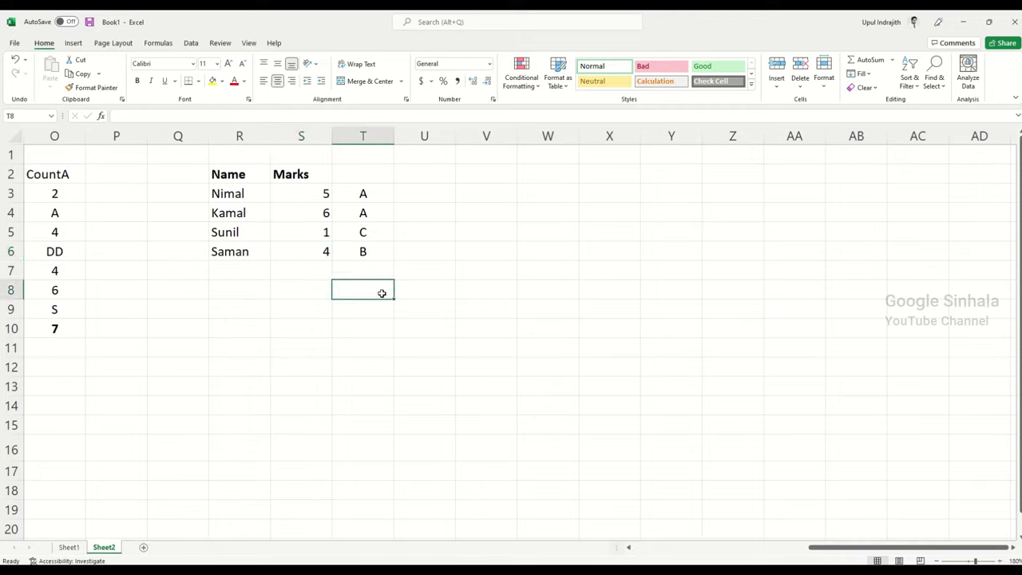
{"action": "left_click", "coordinate": [366, 178]}
{"action": "left_click", "coordinate": [402, 249]}
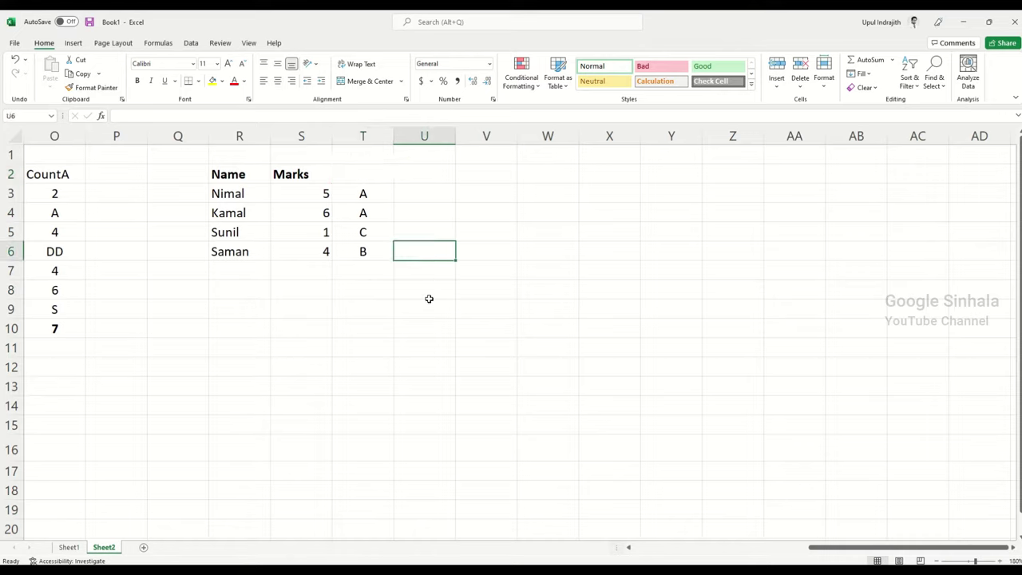
{"action": "left_click", "coordinate": [387, 357]}
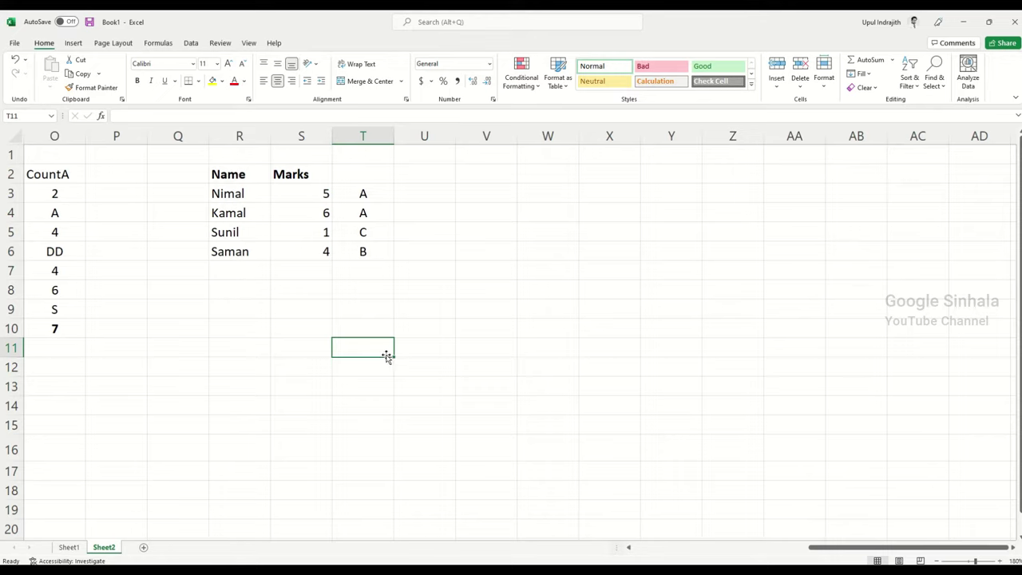
{"action": "left_click_drag", "start_coordinate": [229, 176], "coordinate": [316, 249]}
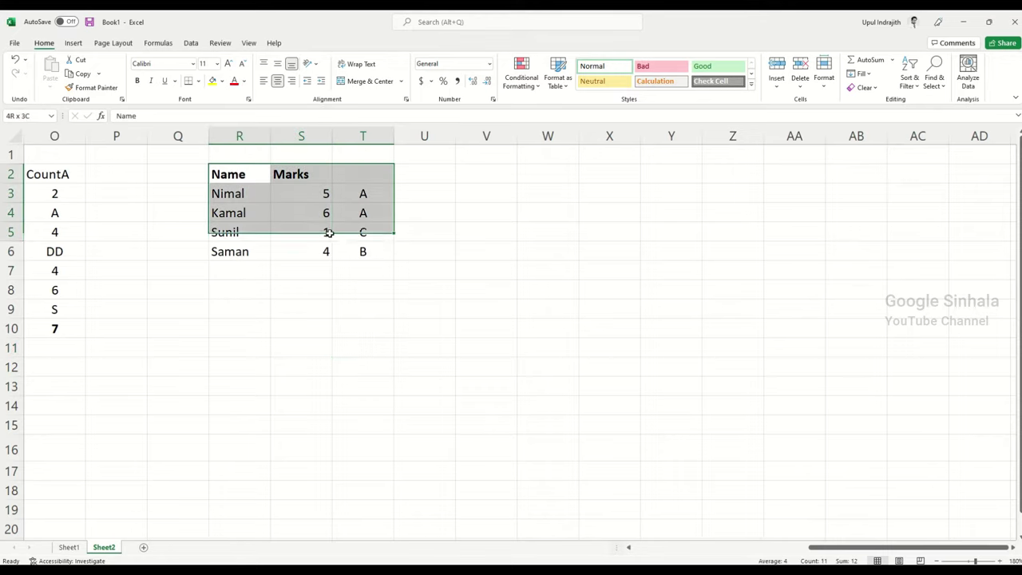
{"action": "key", "text": "ctrl+c"}
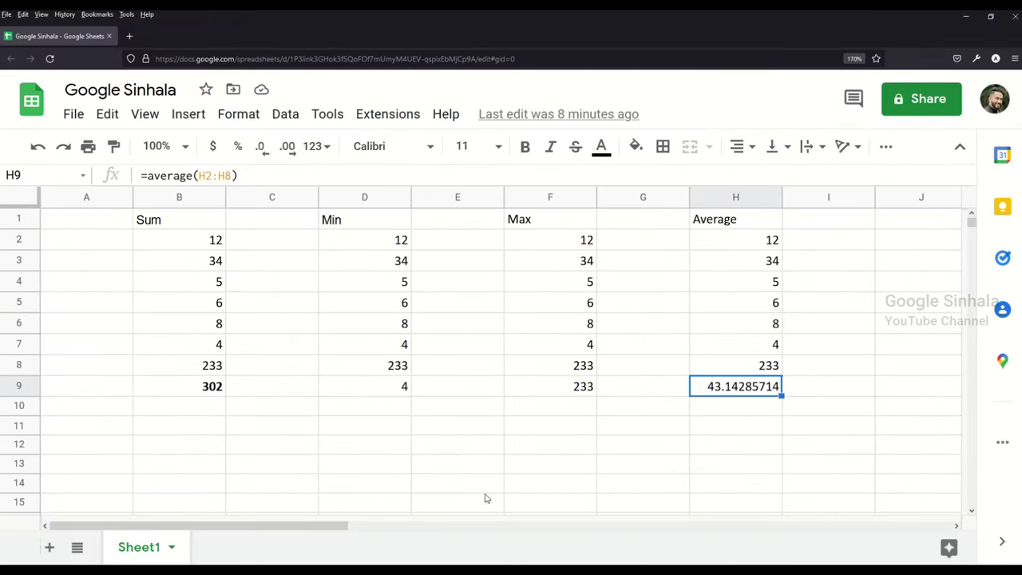
- Paste the Name and Marks table into Google Sheets at J1
{"action": "left_click_drag", "start_coordinate": [339, 525], "coordinate": [623, 551]}
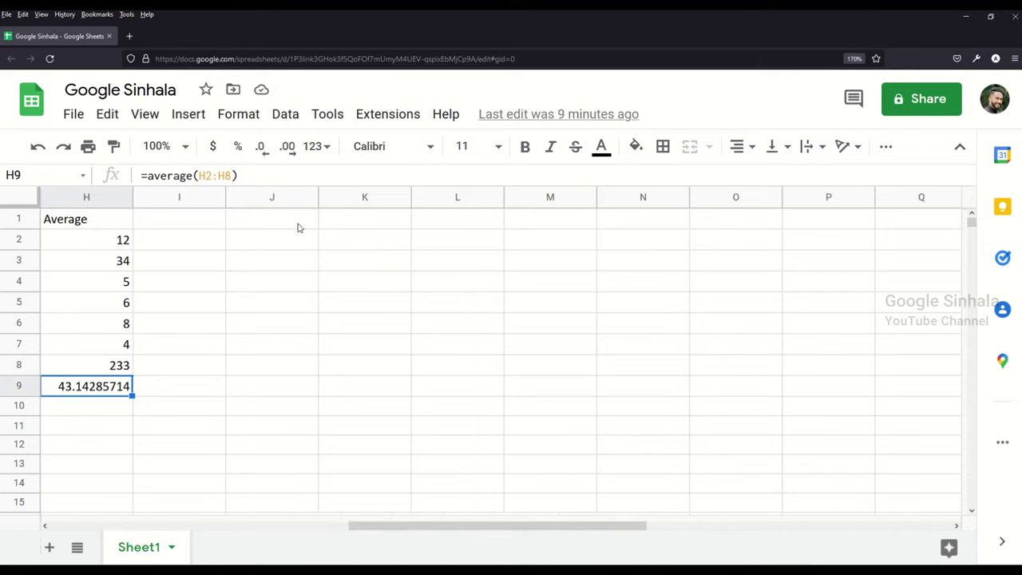
{"action": "left_click", "coordinate": [309, 227]}
{"action": "key", "text": "ctrl+v"}
- Begin an IF formula in L2 giving "A" when K2 is above 5
{"action": "left_click", "coordinate": [477, 289]}
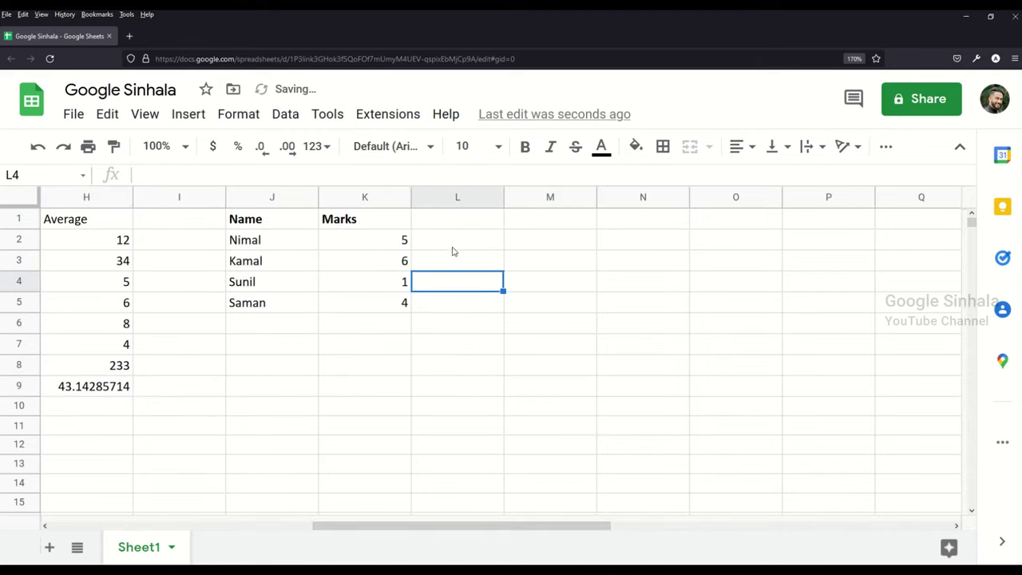
{"action": "left_click", "coordinate": [453, 246]}
{"action": "type", "text": "="}
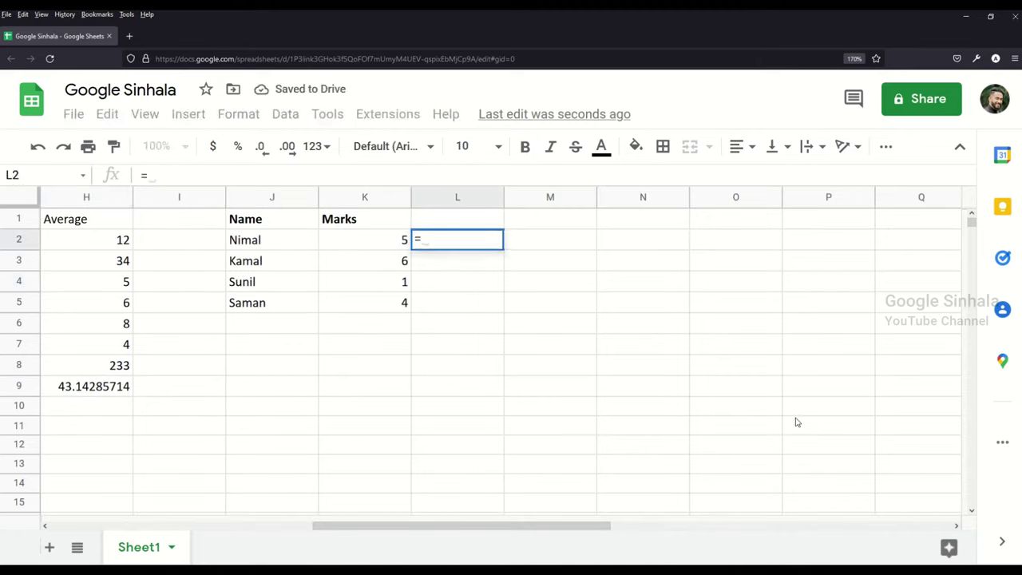
{"action": "type", "text": "IF"}
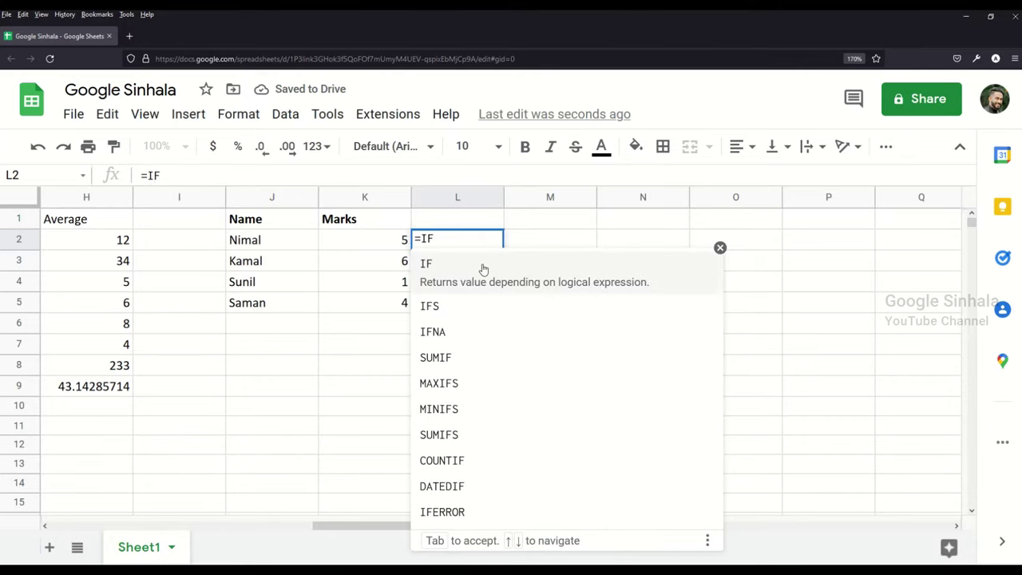
{"action": "left_click", "coordinate": [481, 267]}
{"action": "left_click", "coordinate": [392, 244]}
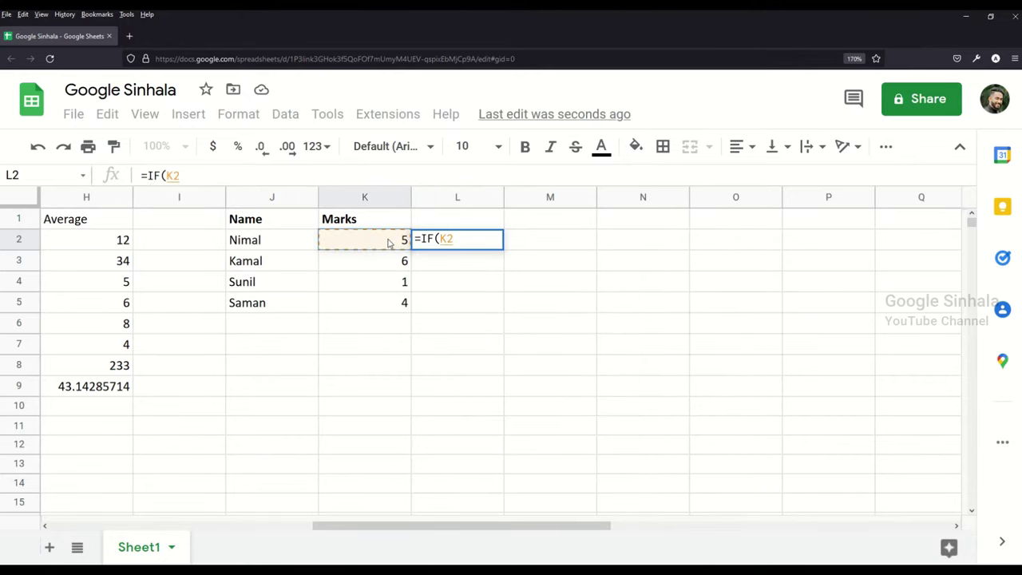
{"action": "type", "text": ">"}
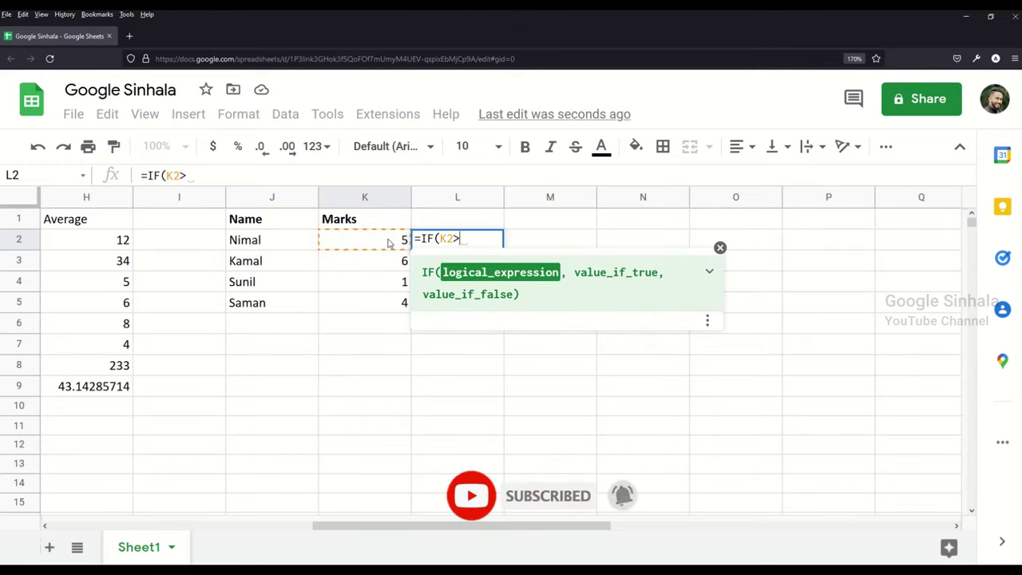
{"action": "type", "text": "5"}
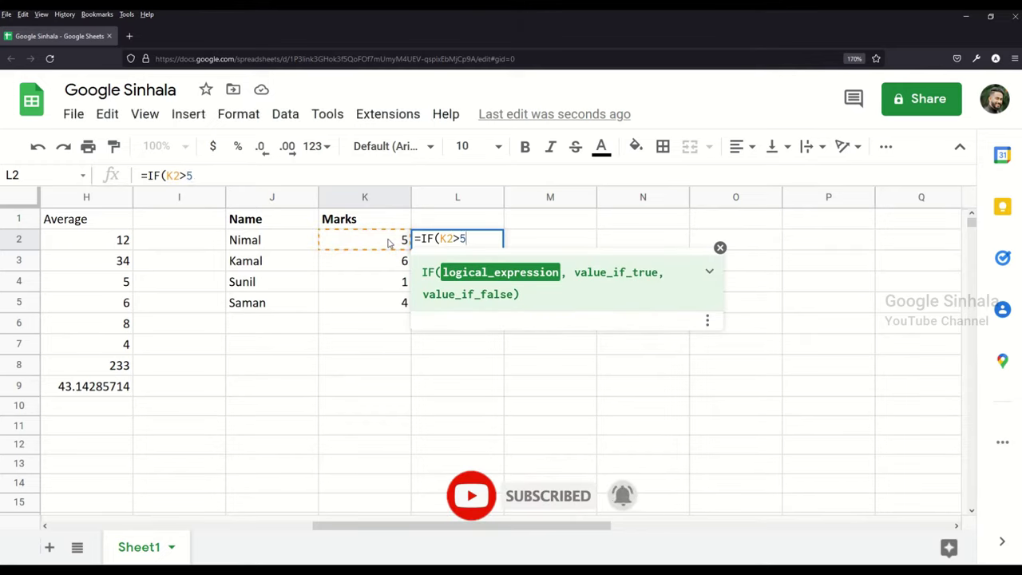
{"action": "type", "text": ",\"A"}
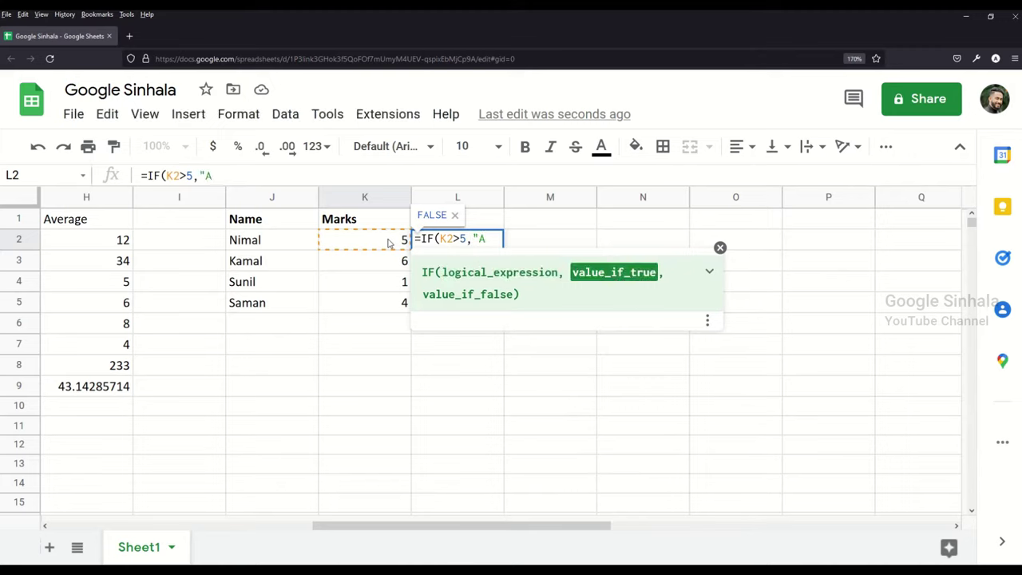
{"action": "type", "text": "\",IF("}
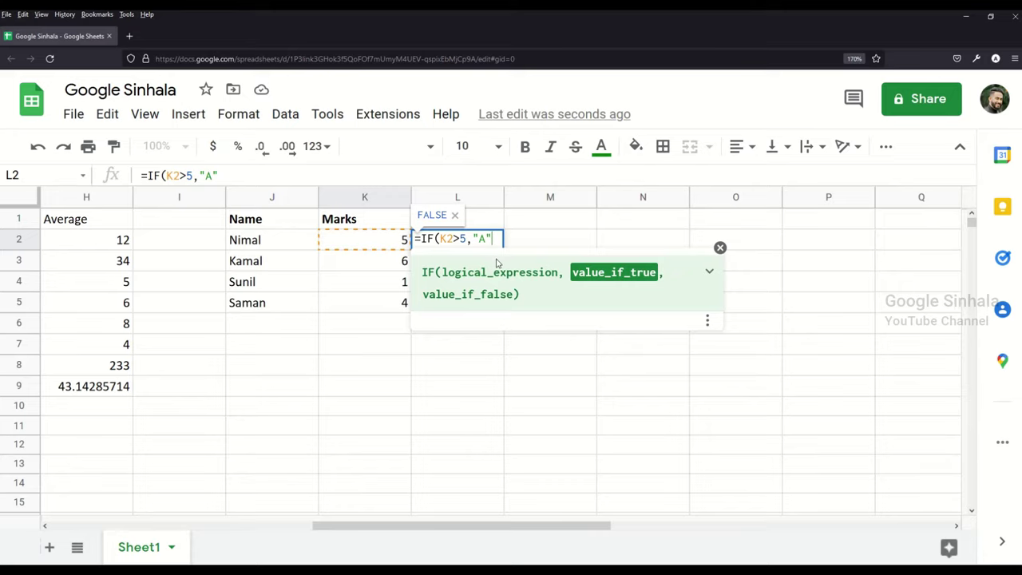
- Nest a second IF in L2 so K2 above 4 gets "B", otherwise "C"
{"action": "type", "text": ","}
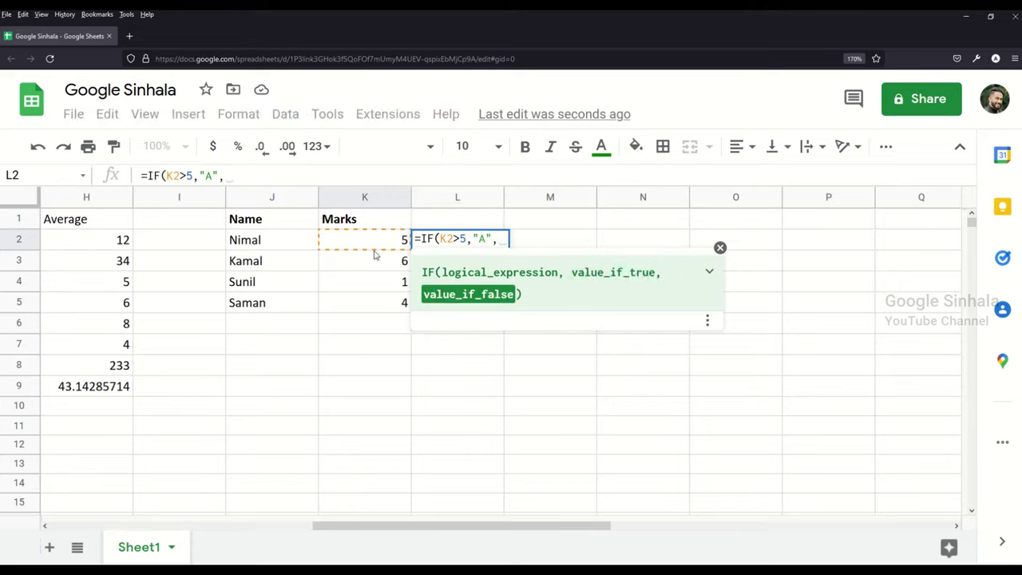
{"action": "type", "text": "IF"}
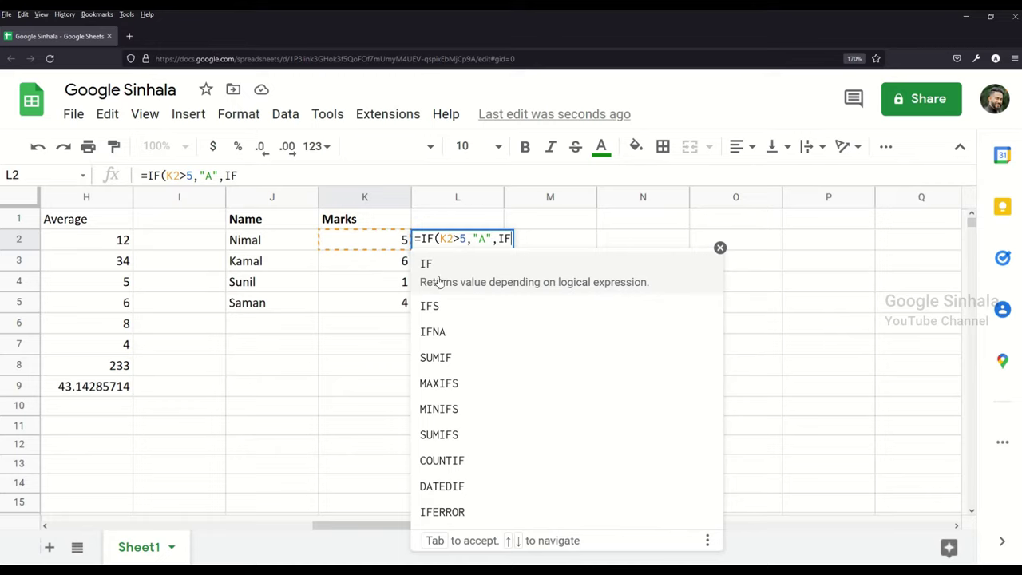
{"action": "type", "text": "("}
{"action": "left_click", "coordinate": [375, 243]}
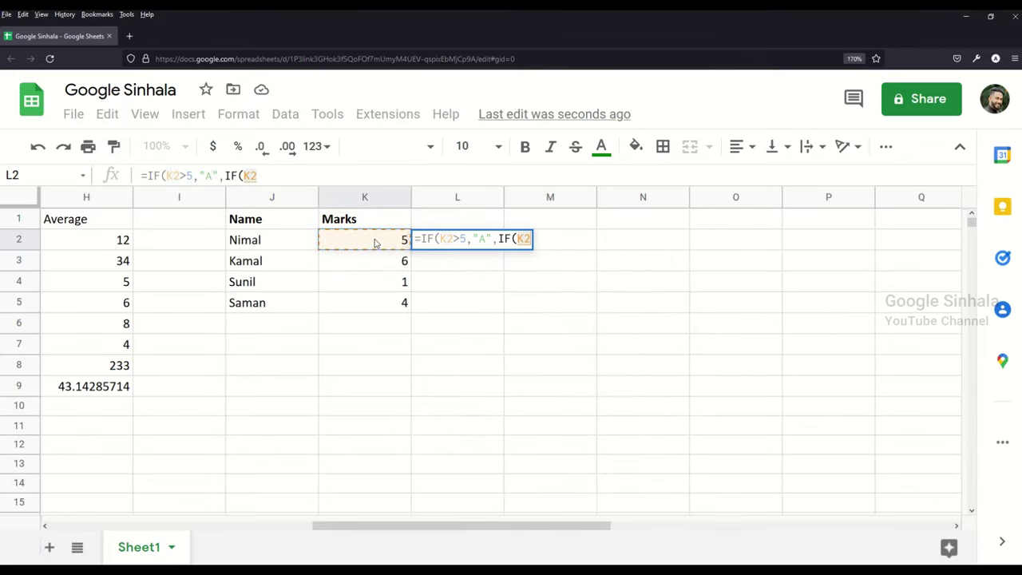
{"action": "type", "text": ">"}
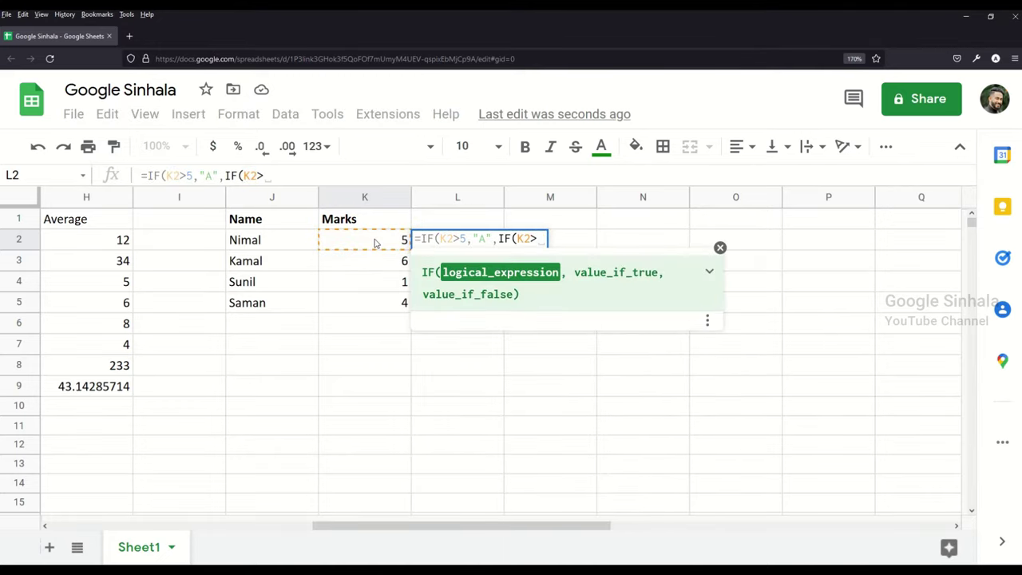
{"action": "type", "text": "4,"}
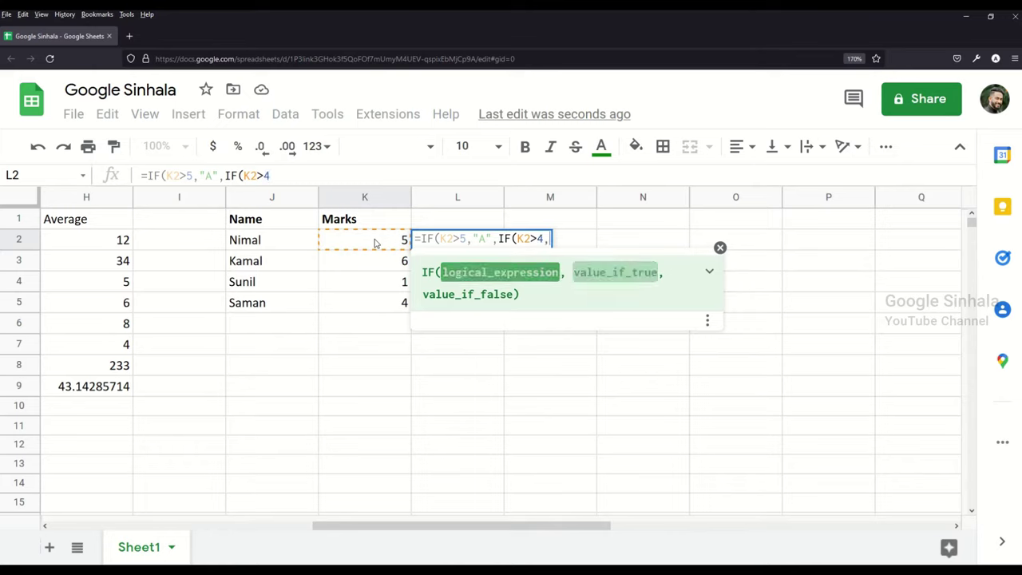
{"action": "type", "text": "\"B"}
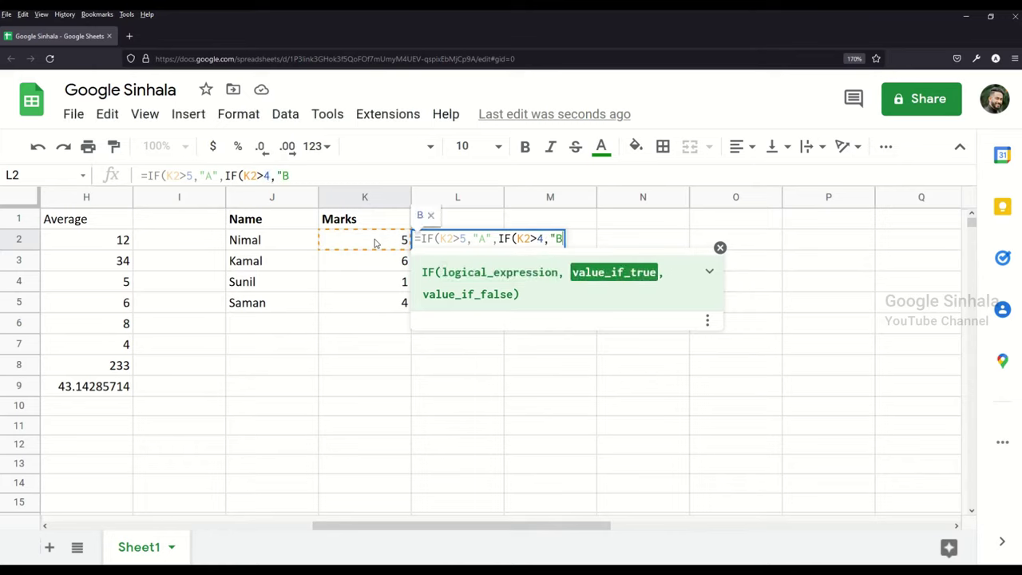
{"action": "type", "text": "\","}
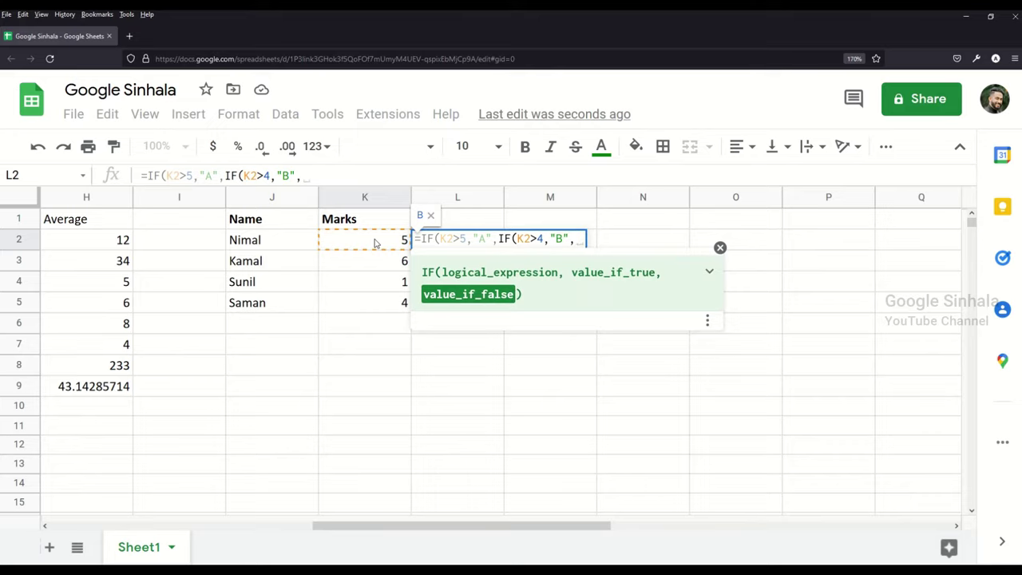
{"action": "type", "text": "\"C"}
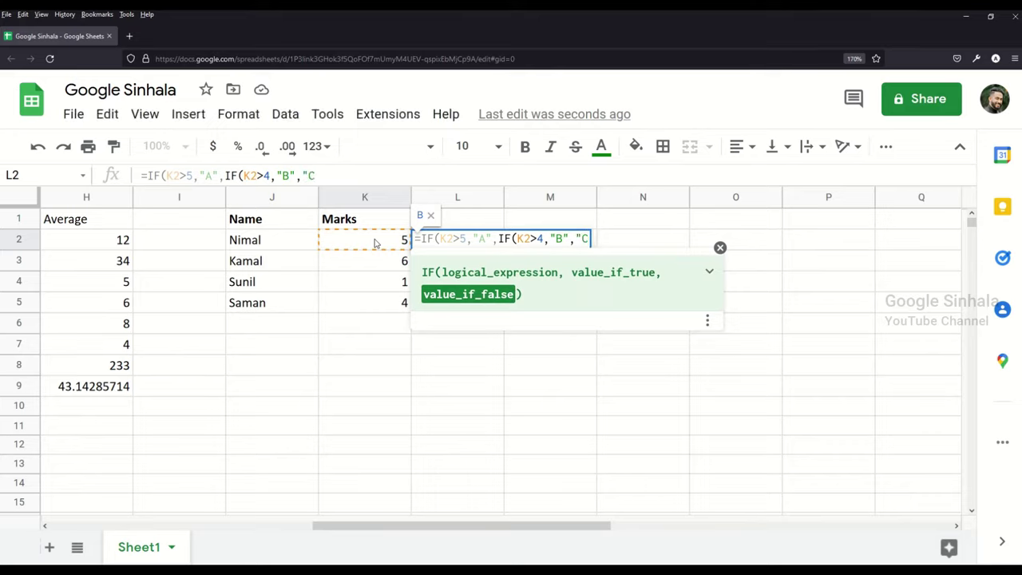
{"action": "type", "text": "\"))"}
- Enter the L2 grading formula, accept the suggested autofill for L3:L5, and check the copied formulas in L4 and L5
{"action": "key", "text": "Return"}
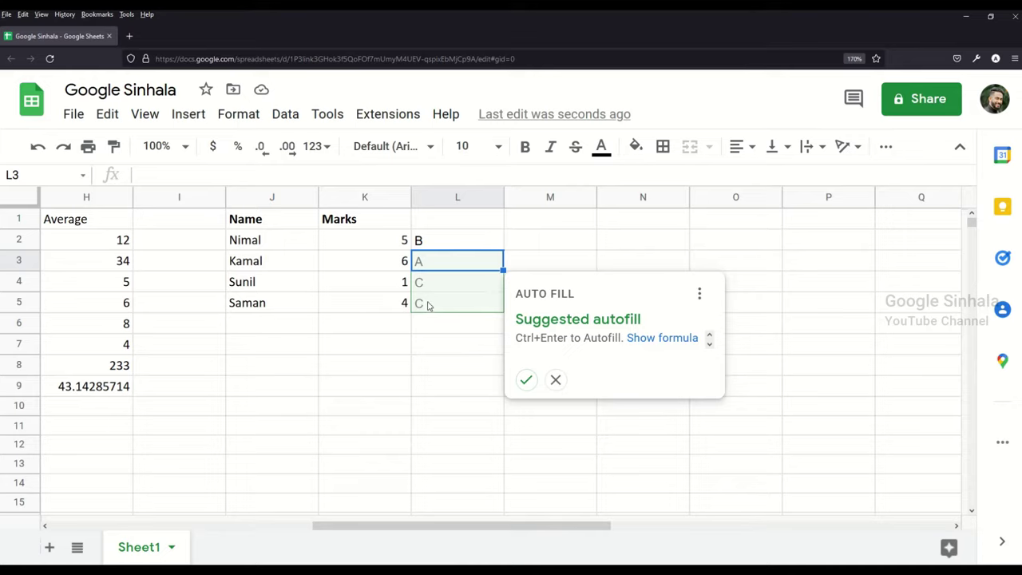
{"action": "left_click", "coordinate": [526, 379]}
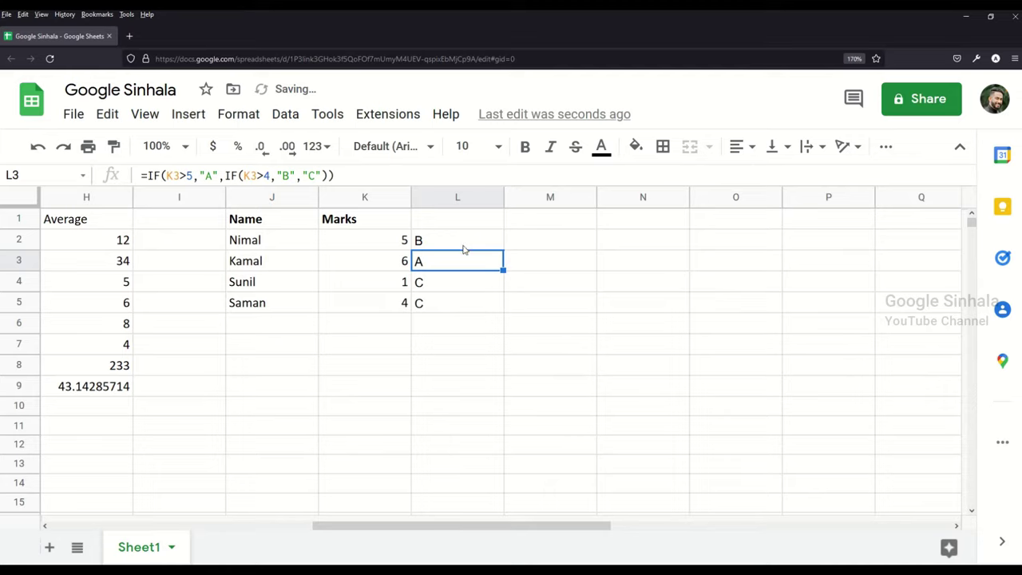
{"action": "left_click", "coordinate": [472, 281]}
{"action": "left_click", "coordinate": [470, 304]}
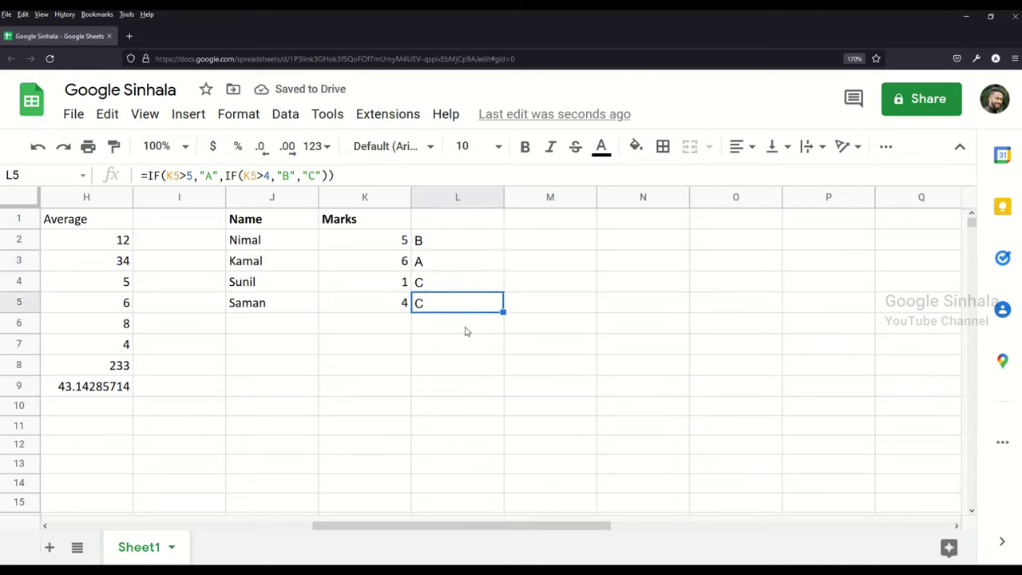
{"action": "left_click", "coordinate": [457, 343]}
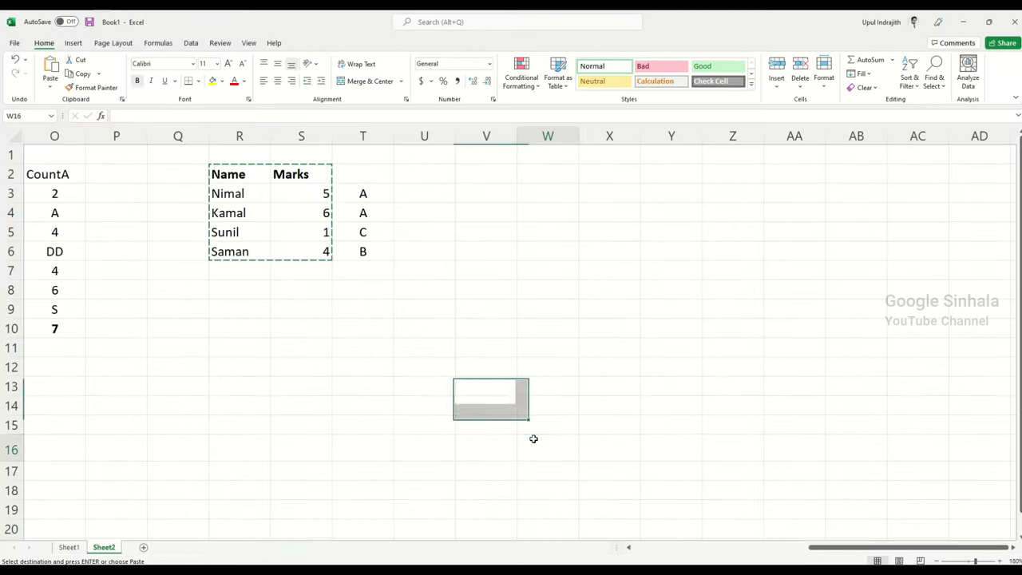
- Switch to Sheet1's function topic list and select the Len entry
{"action": "left_click", "coordinate": [527, 438]}
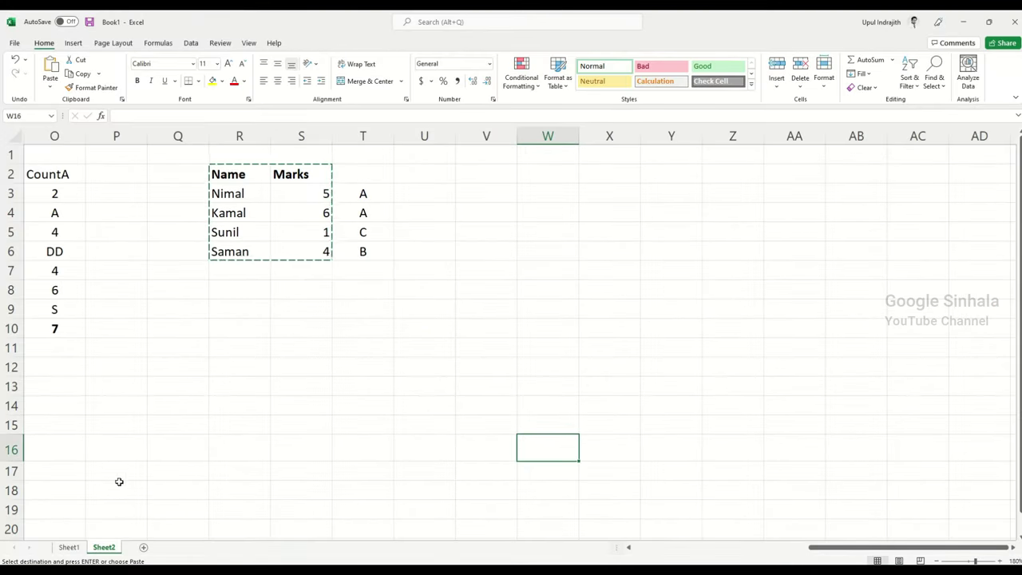
{"action": "left_click", "coordinate": [70, 546]}
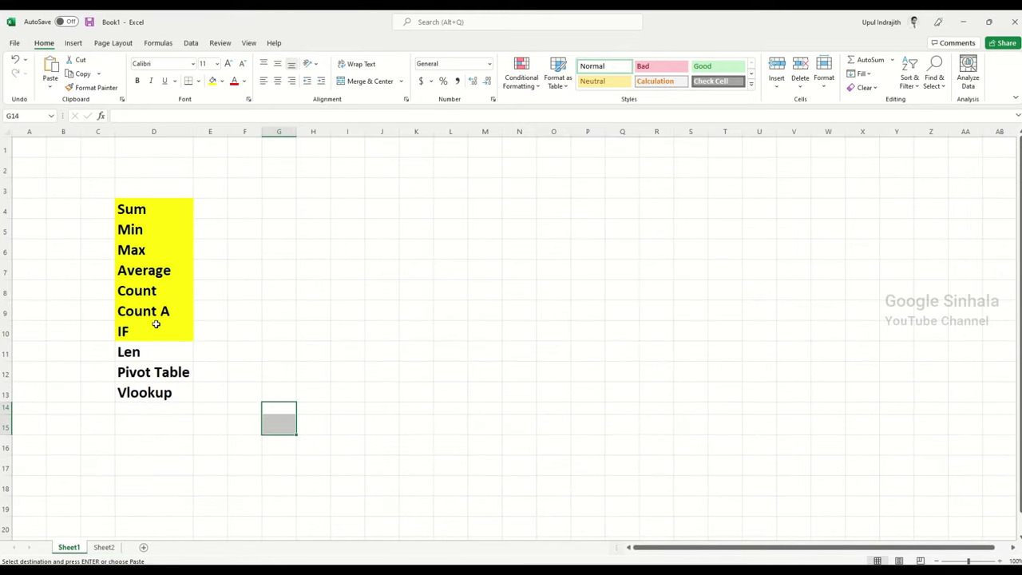
{"action": "left_click", "coordinate": [145, 350]}
{"action": "left_click", "coordinate": [513, 430]}
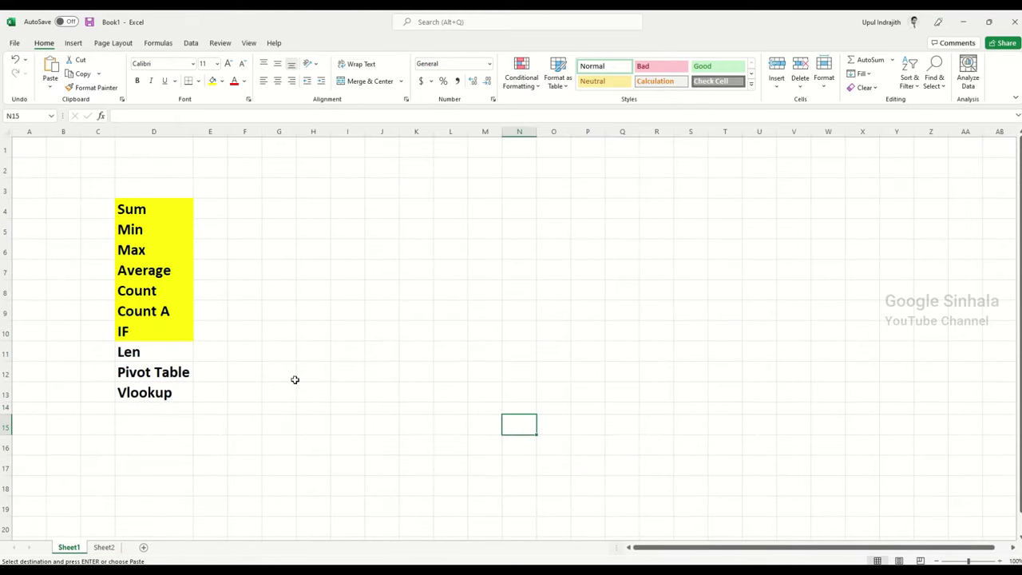
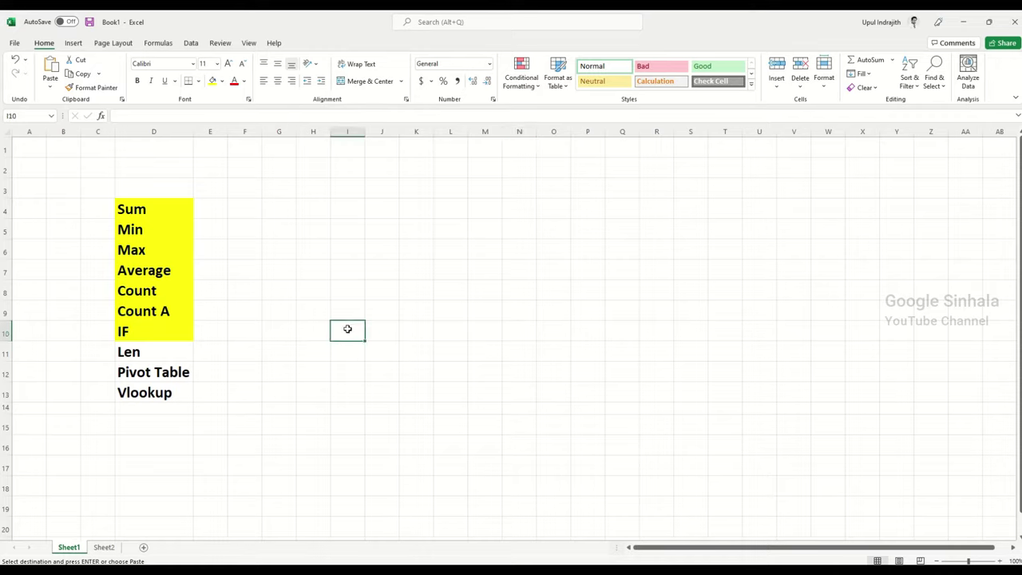
- On Sheet2, enter Kamal in W2, replacing a stray 'Name' entry
{"action": "left_click", "coordinate": [573, 281]}
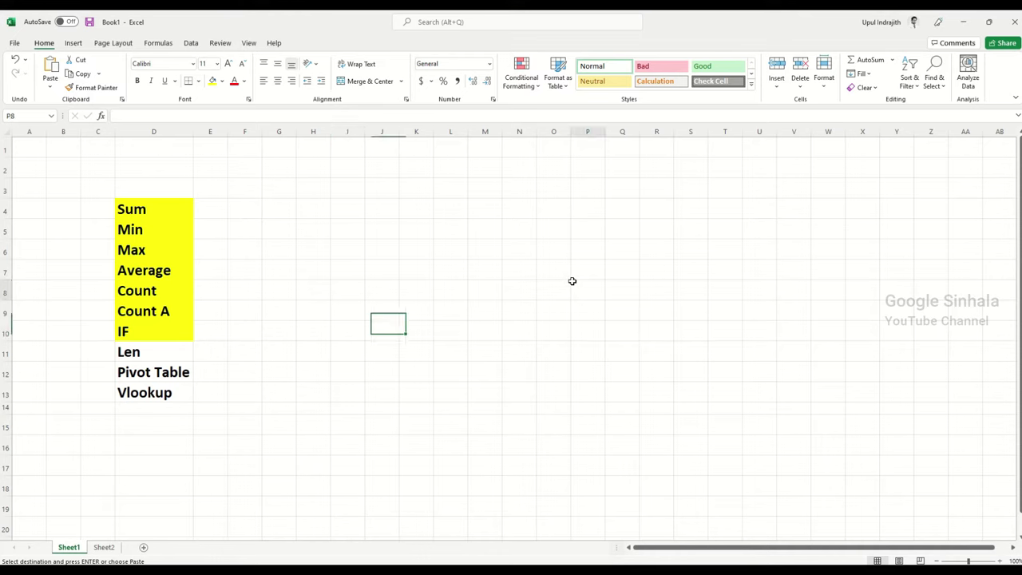
{"action": "left_click", "coordinate": [118, 547]}
{"action": "left_click", "coordinate": [562, 323]}
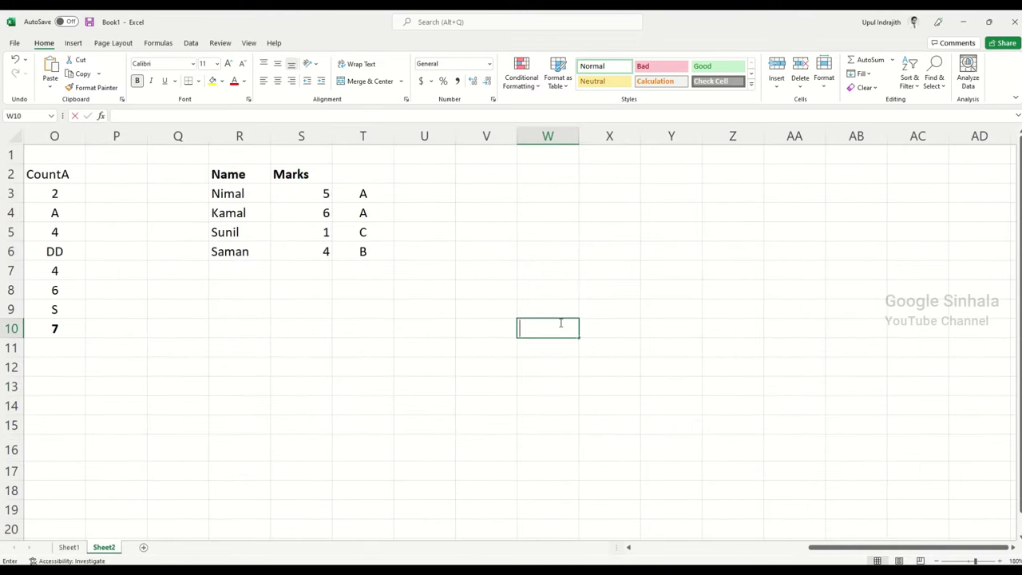
{"action": "left_click", "coordinate": [530, 175]}
{"action": "type", "text": "Name"}
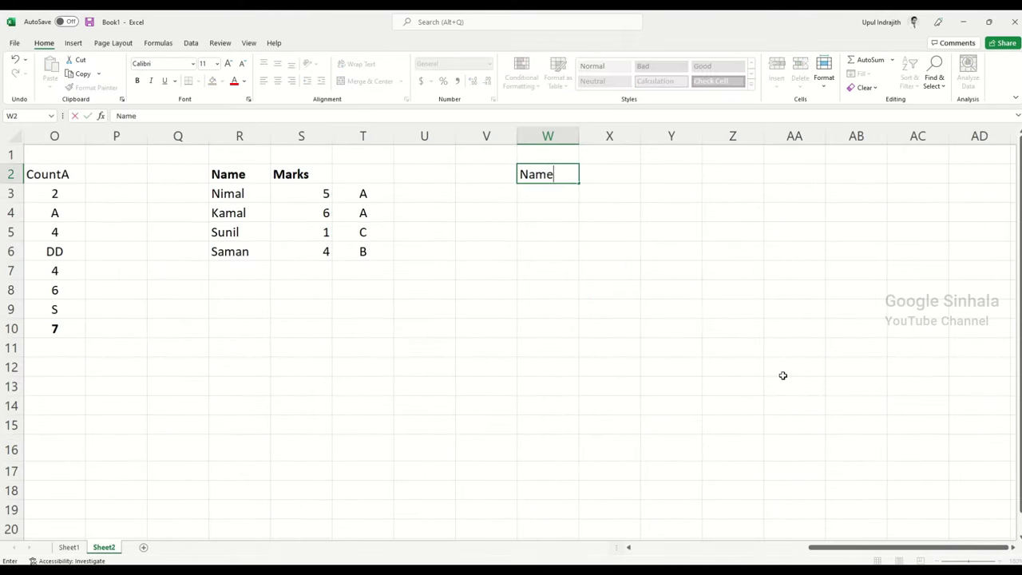
{"action": "key", "text": "Return"}
{"action": "key", "text": "Up"}
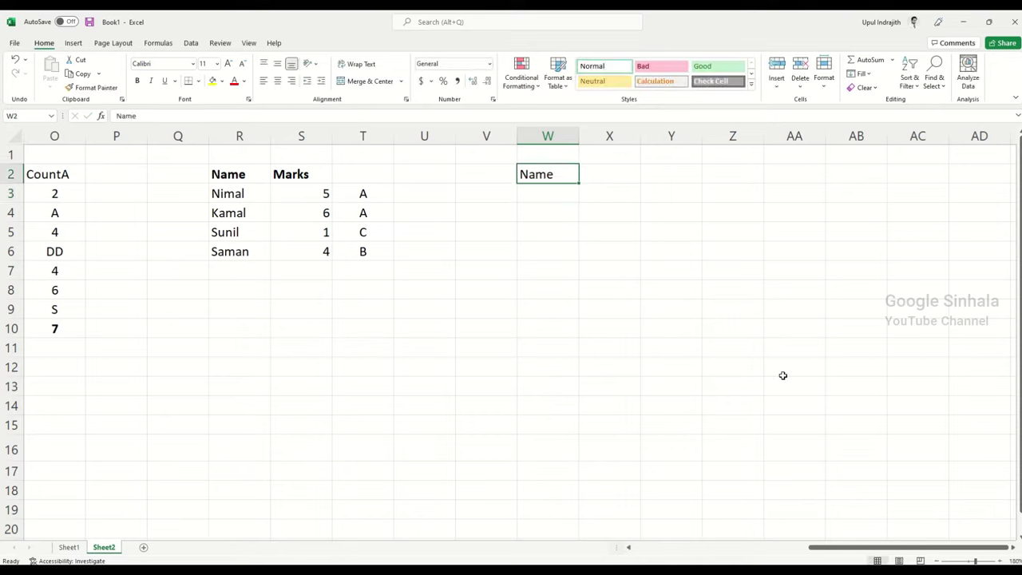
{"action": "key", "text": "Delete"}
{"action": "type", "text": "Kamal"}
{"action": "key", "text": "Return"}
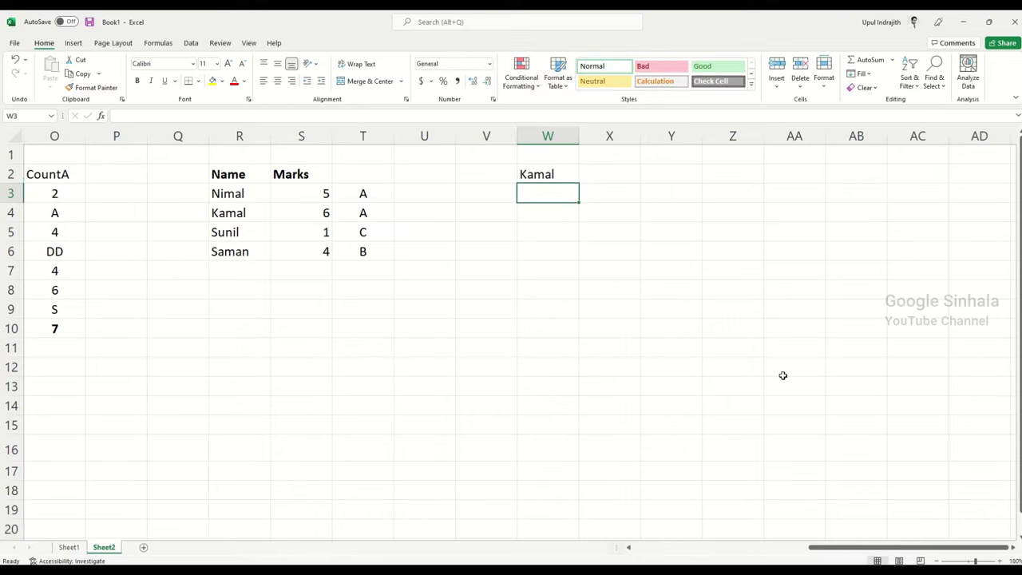
- Add Sunimal, Samanthi and Nuwan below Kamal in W3:W5
{"action": "type", "text": "Sunimal"}
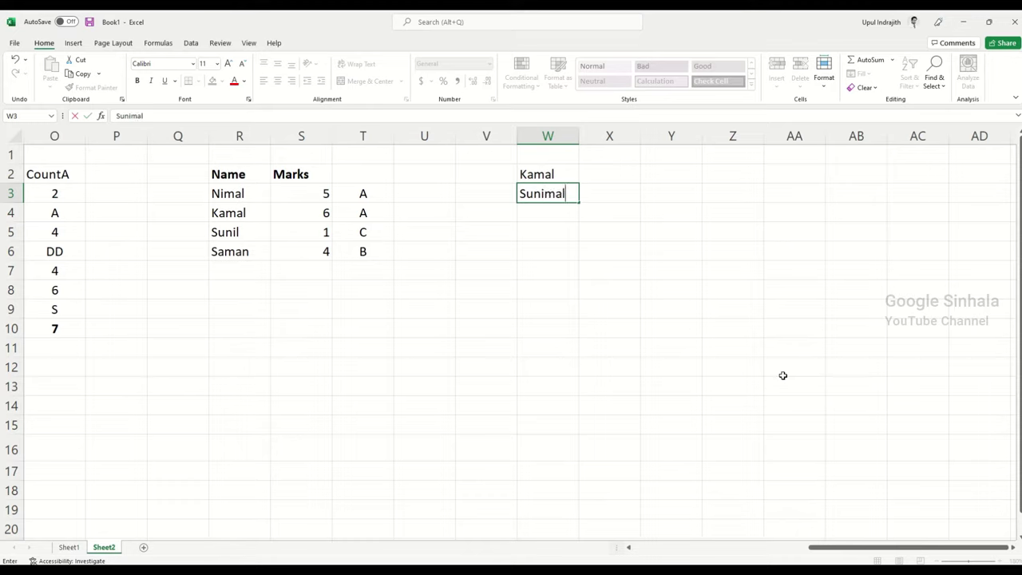
{"action": "key", "text": "Return"}
{"action": "type", "text": "Saman"}
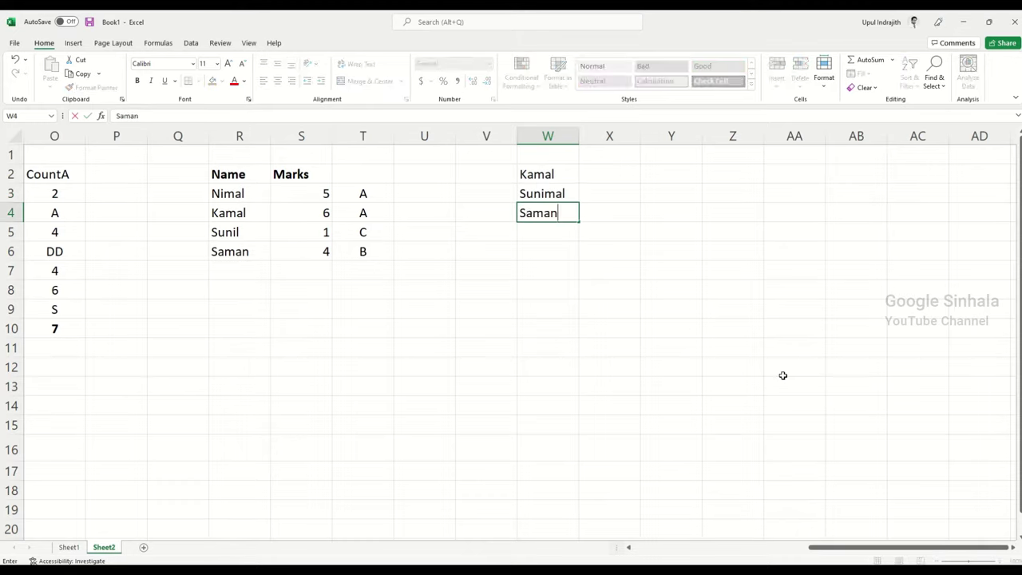
{"action": "type", "text": "thi"}
{"action": "key", "text": "Return"}
{"action": "type", "text": "Nu"}
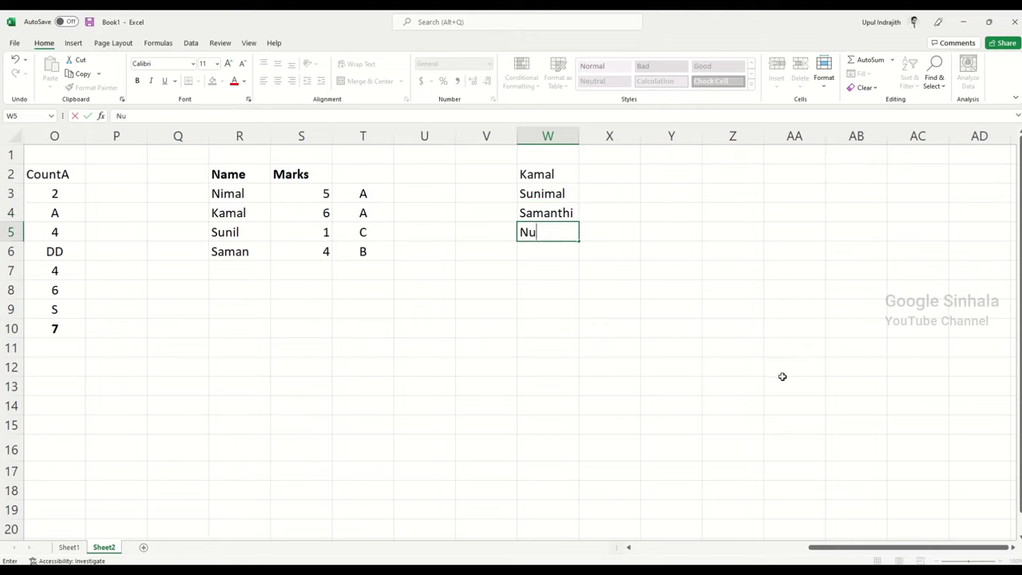
{"action": "type", "text": "wan"}
{"action": "key", "text": "Up"}
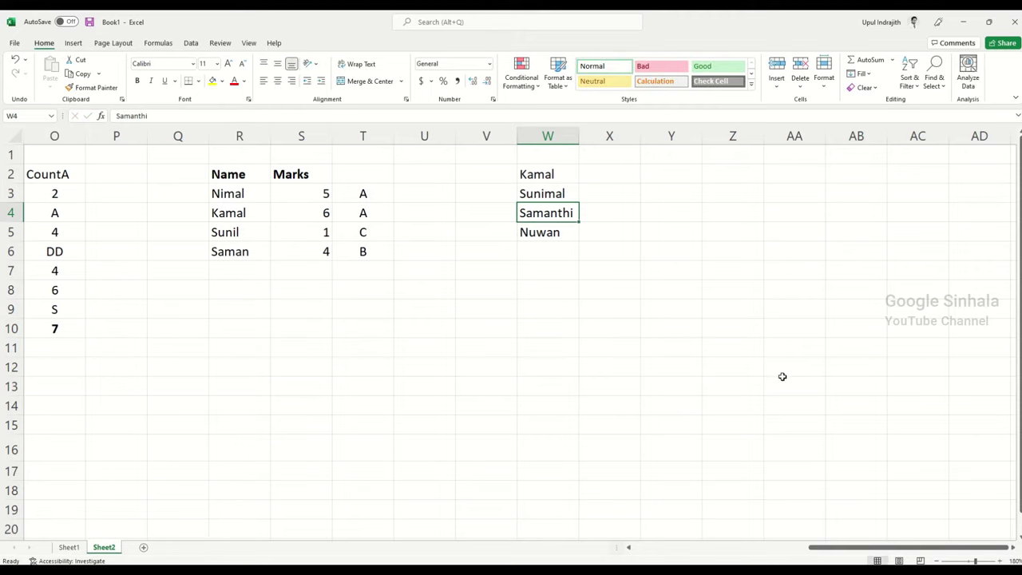
{"action": "left_click", "coordinate": [791, 385]}
{"action": "left_click_drag", "start_coordinate": [548, 176], "coordinate": [548, 232]}
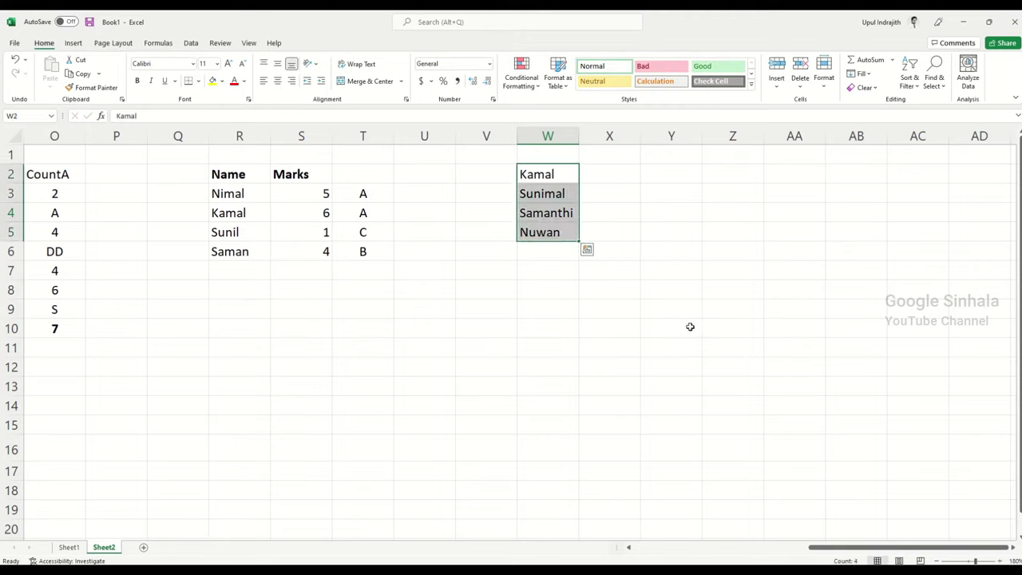
{"action": "left_click", "coordinate": [744, 367]}
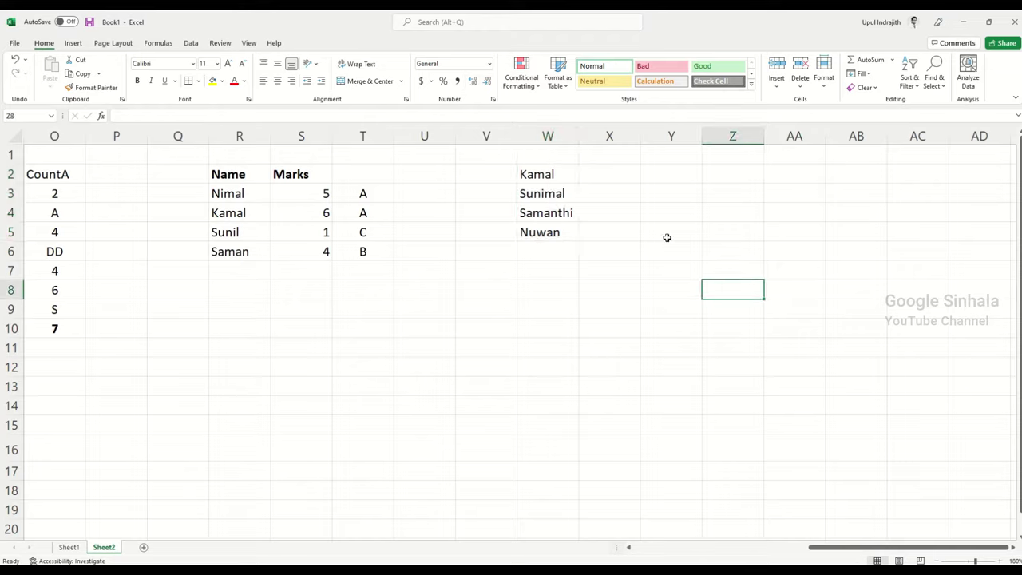
{"action": "left_click", "coordinate": [616, 174]}
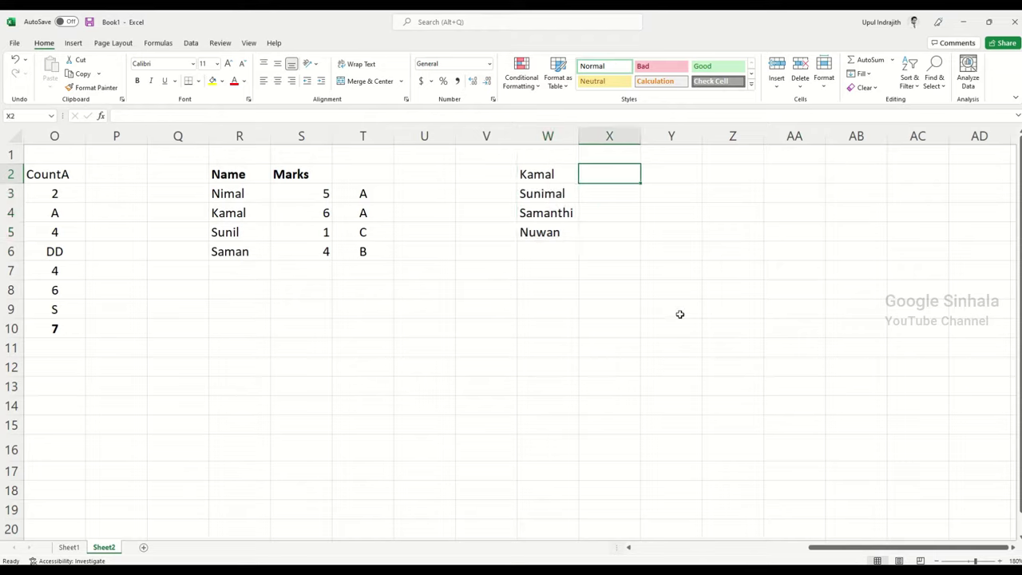
- Enter =LEN(W2) in X2 and fill it down to X5, giving 5, 7, 8 and 5
{"action": "type", "text": "=le"}
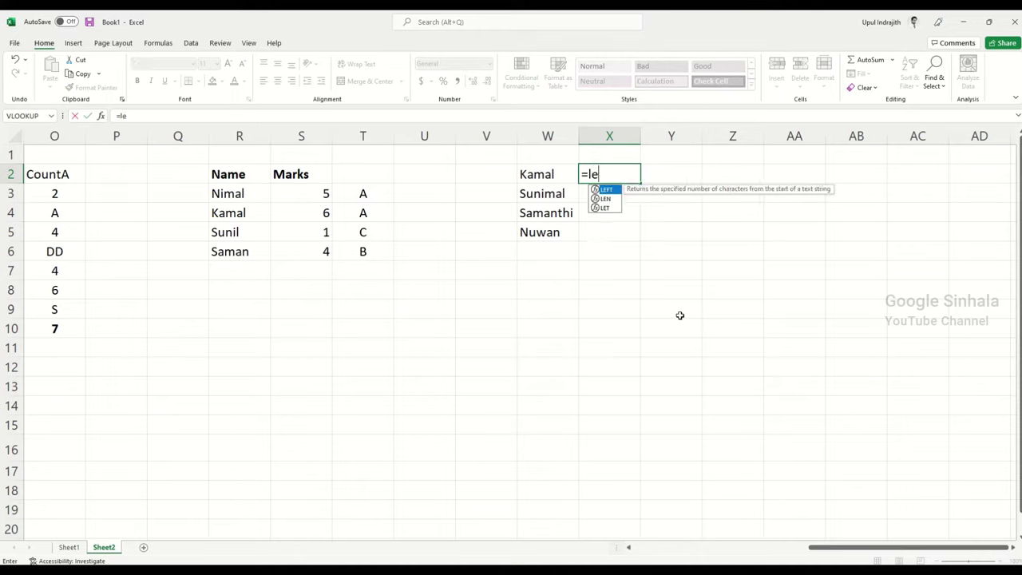
{"action": "type", "text": "n"}
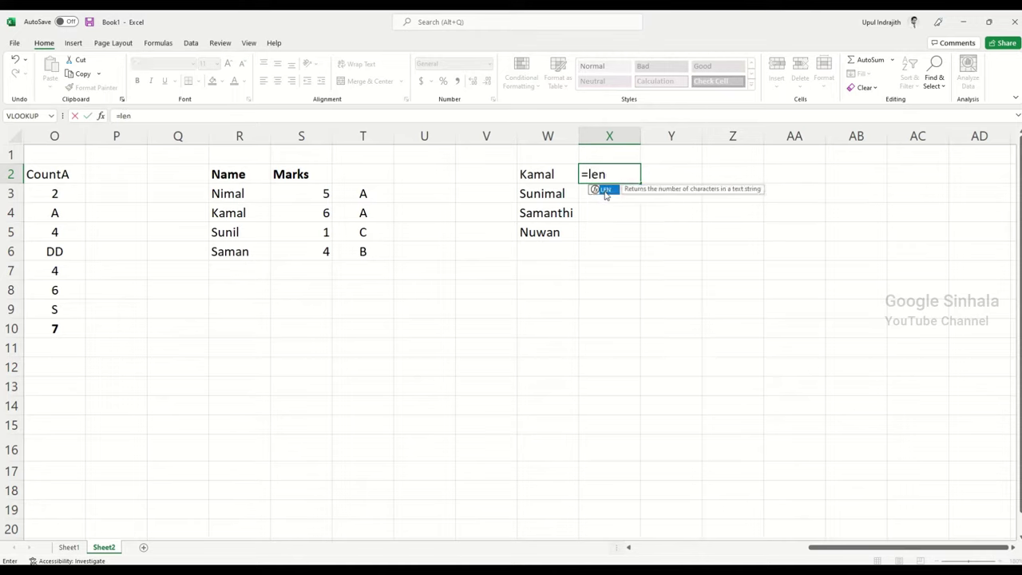
{"action": "double_click", "coordinate": [605, 192]}
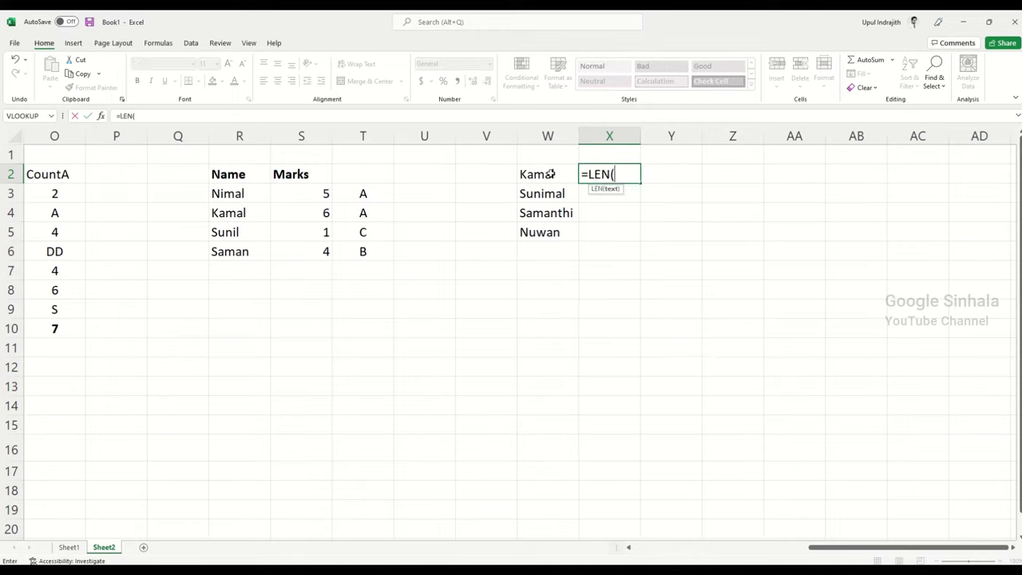
{"action": "left_click", "coordinate": [551, 174]}
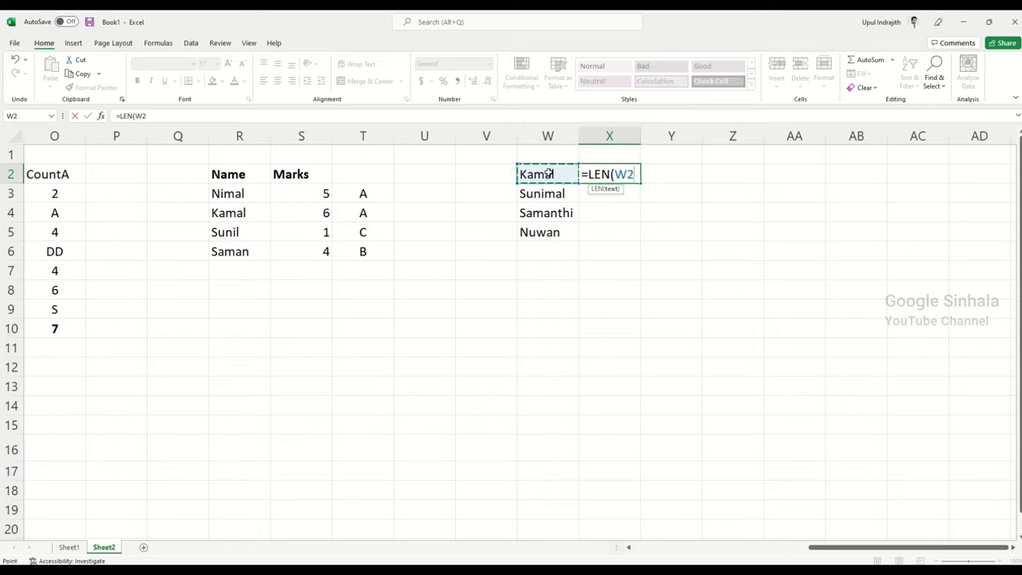
{"action": "type", "text": ")"}
{"action": "key", "text": "Return"}
{"action": "left_click", "coordinate": [549, 173]}
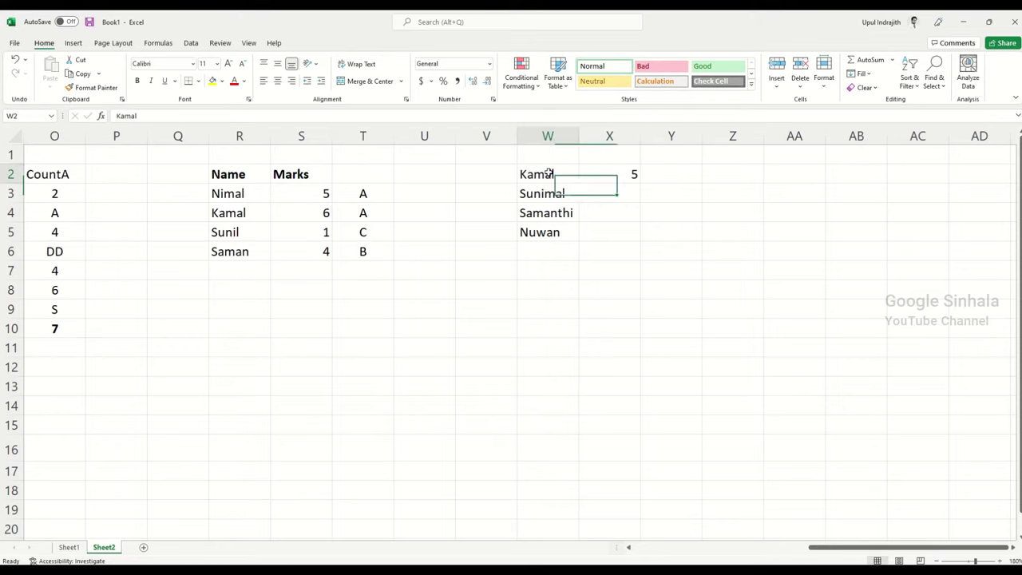
{"action": "left_click", "coordinate": [631, 174]}
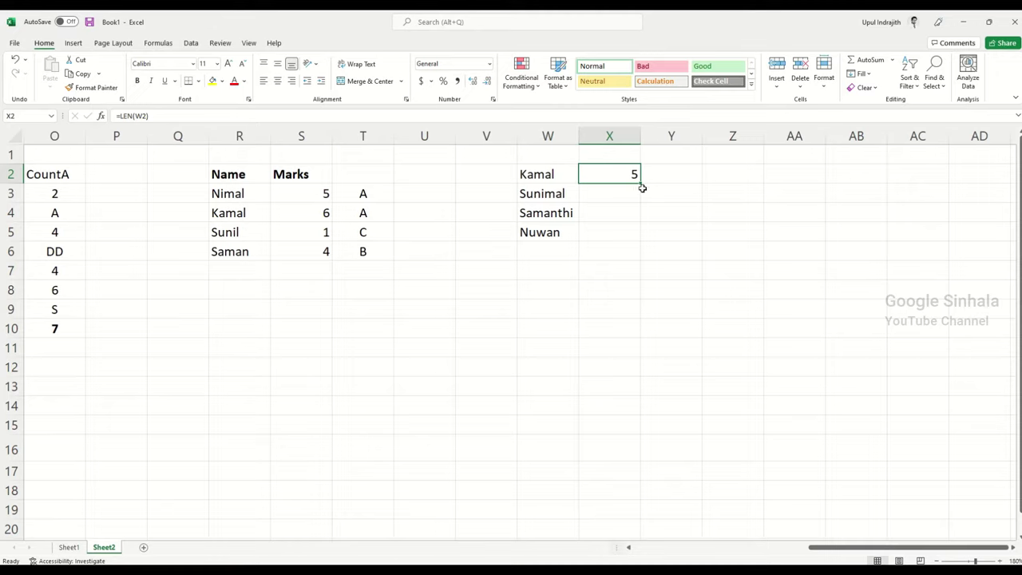
{"action": "left_click_drag", "start_coordinate": [640, 183], "coordinate": [643, 236]}
{"action": "left_click", "coordinate": [743, 275]}
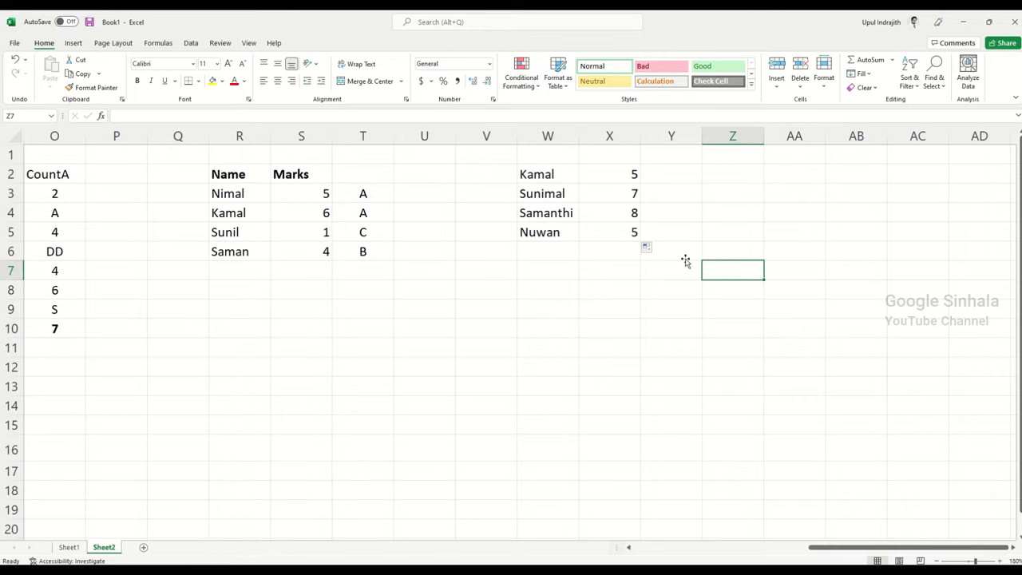
{"action": "left_click", "coordinate": [548, 174]}
{"action": "left_click", "coordinate": [266, 115]}
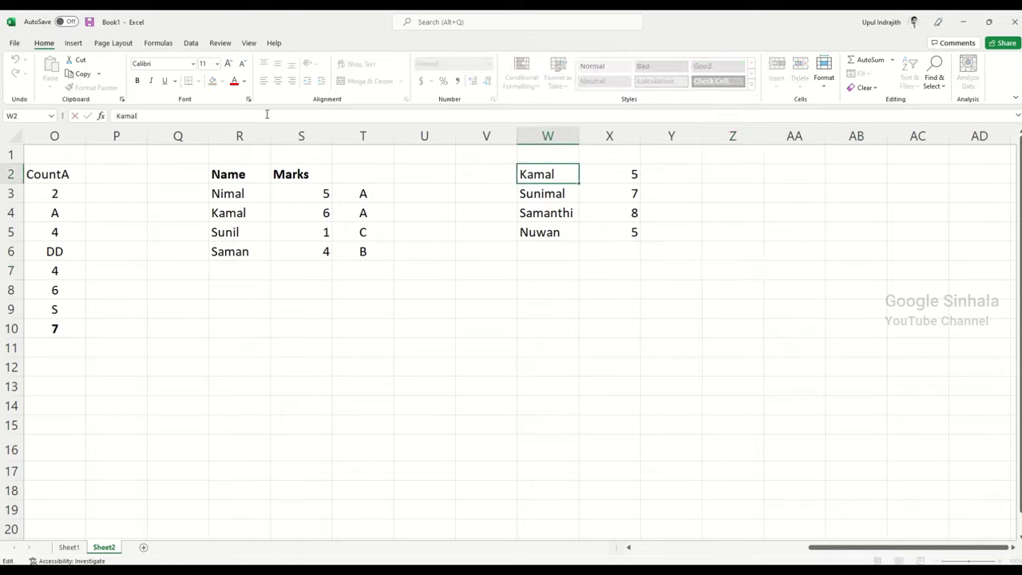
{"action": "type", "text": "Saman"}
{"action": "key", "text": "Return"}
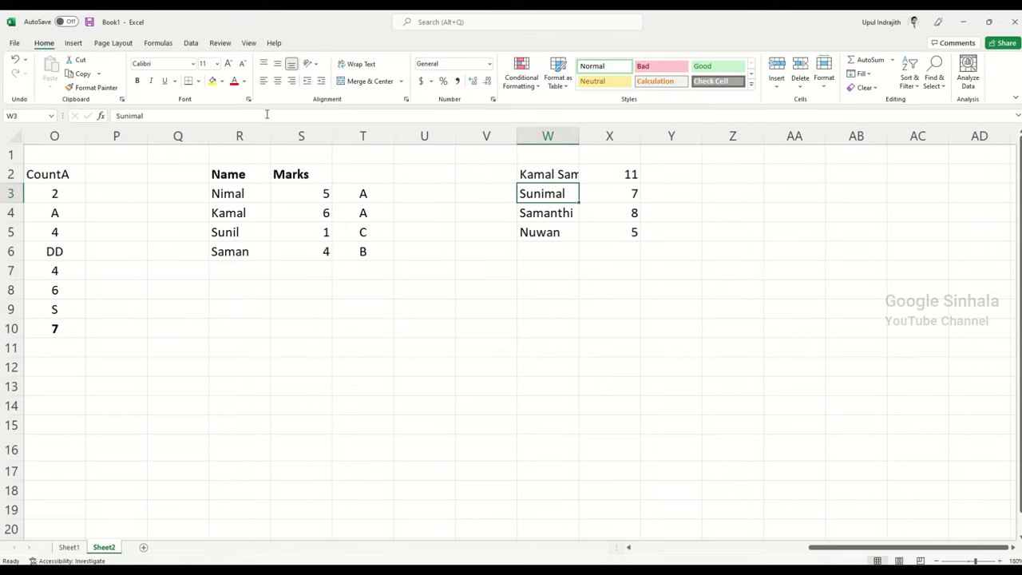
{"action": "double_click", "coordinate": [579, 136]}
- Review the names and the LEN formula, then copy the four names in W2:W5
{"action": "left_click", "coordinate": [570, 171]}
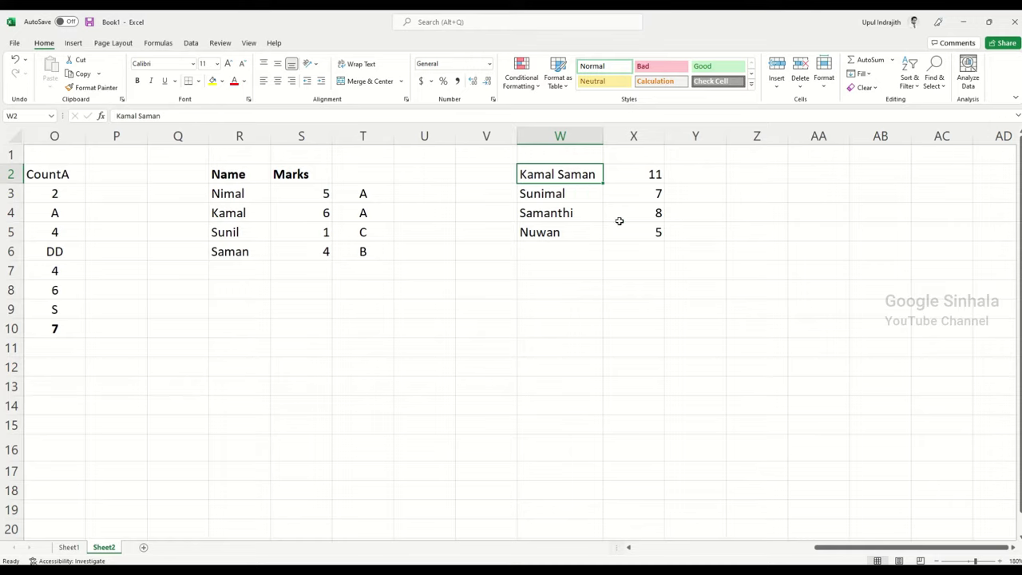
{"action": "left_click", "coordinate": [570, 192]}
{"action": "left_click", "coordinate": [571, 213]}
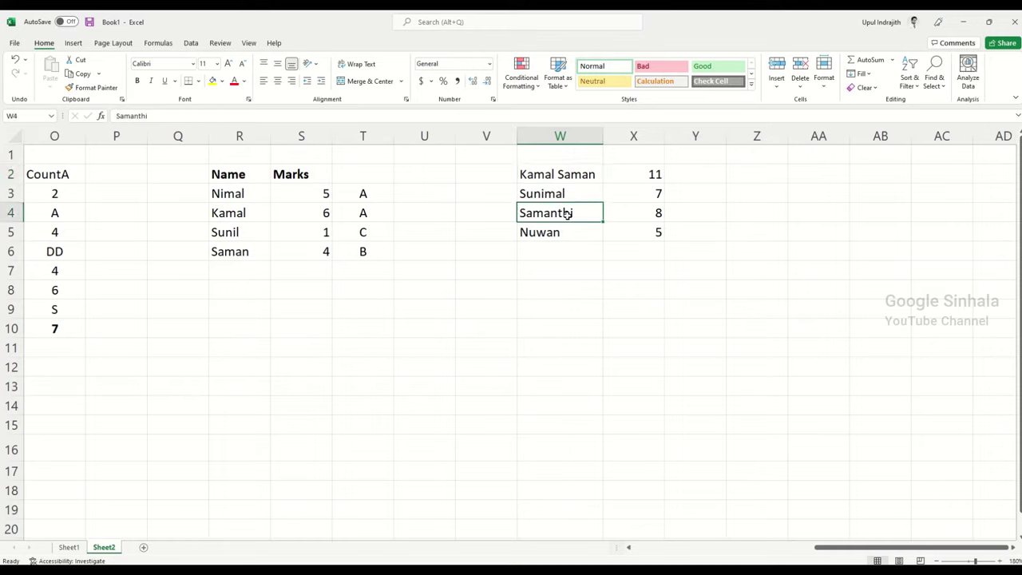
{"action": "left_click", "coordinate": [559, 251]}
{"action": "left_click", "coordinate": [641, 182]}
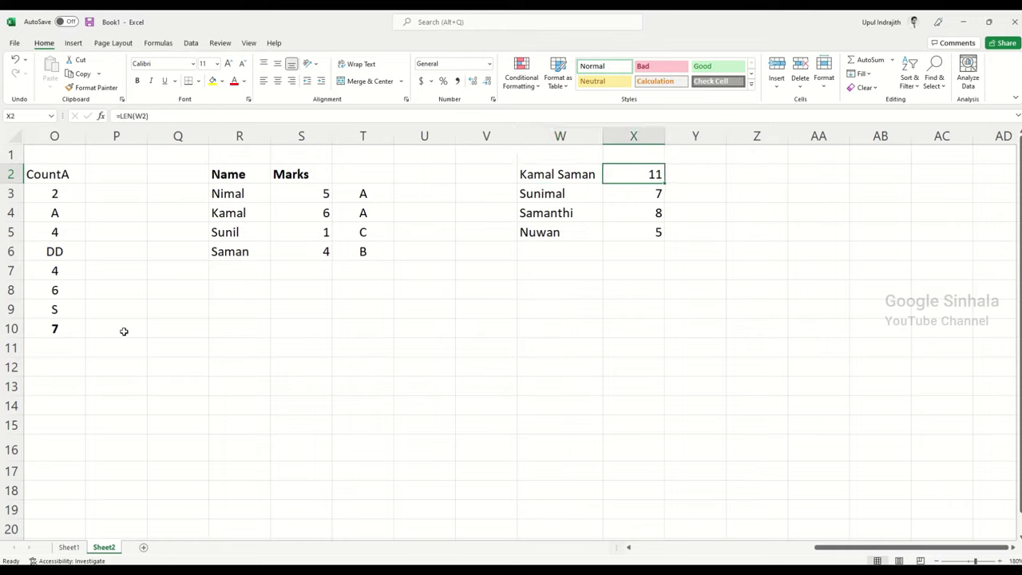
{"action": "left_click", "coordinate": [549, 445]}
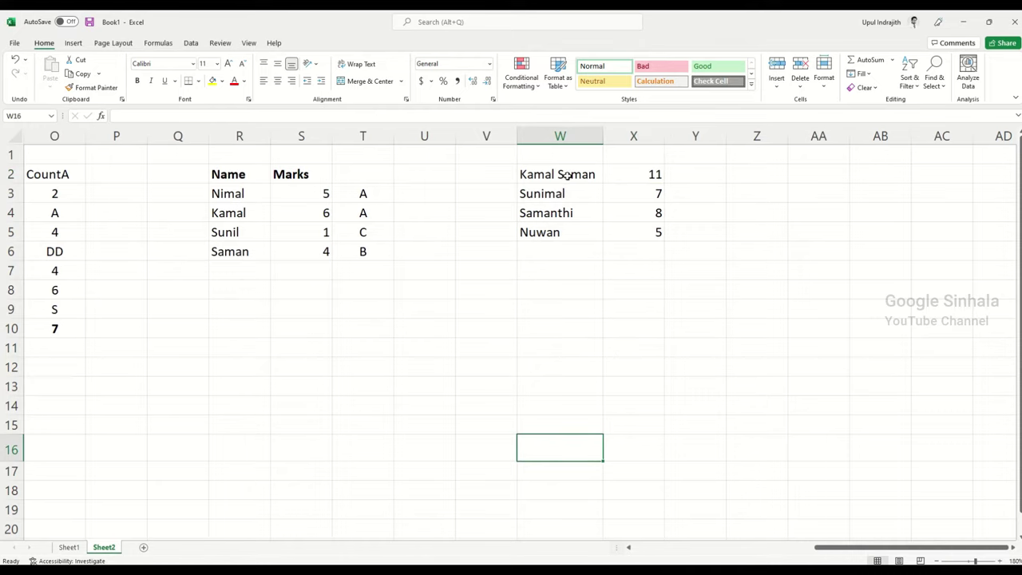
{"action": "left_click_drag", "start_coordinate": [566, 174], "coordinate": [559, 230]}
{"action": "key", "text": "ctrl+c"}
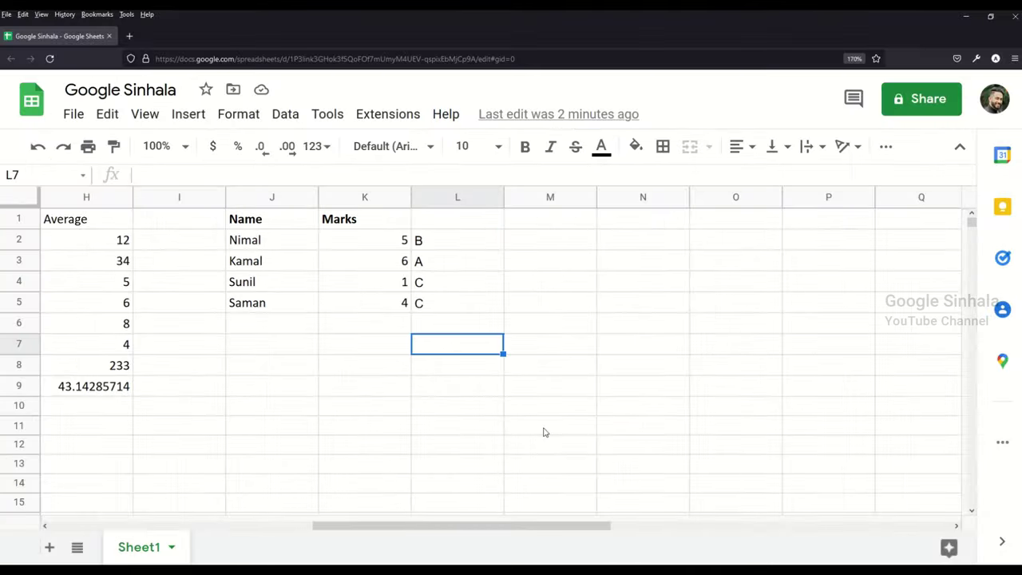
- In Google Sheets, add a new sheet and paste the four names into C3:C6
{"action": "left_click", "coordinate": [543, 427]}
{"action": "left_click", "coordinate": [48, 547]}
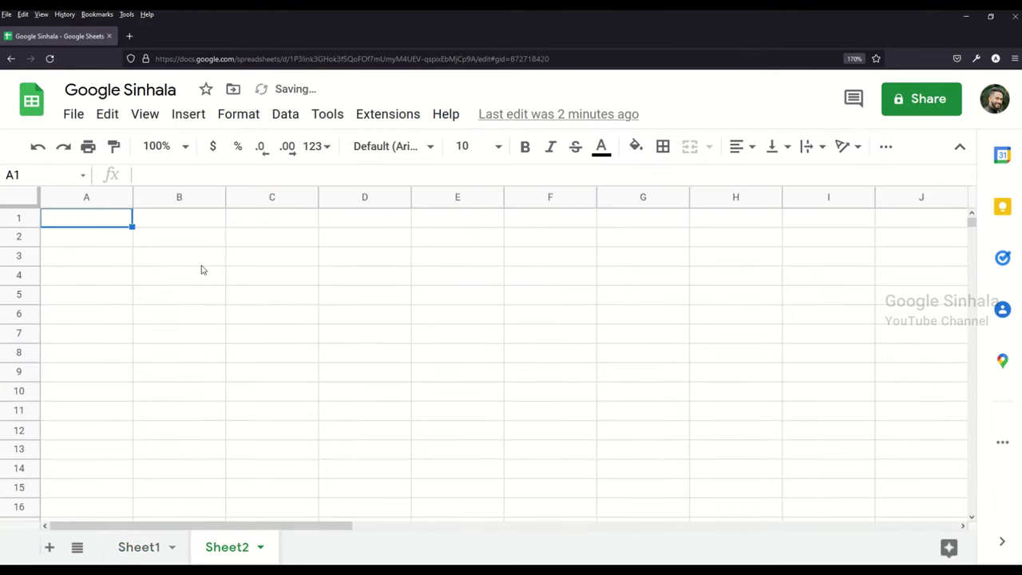
{"action": "left_click", "coordinate": [269, 259]}
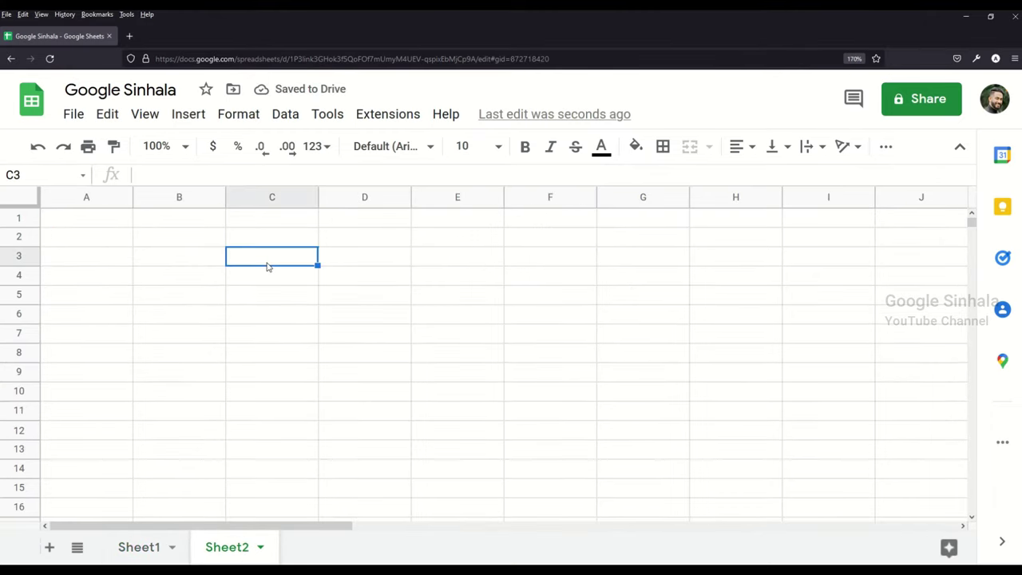
{"action": "key", "text": "ctrl+v"}
- Enter =LEN(C3) in D3 and accept the suggested autofill for the other names
{"action": "left_click", "coordinate": [343, 260]}
{"action": "type", "text": "="}
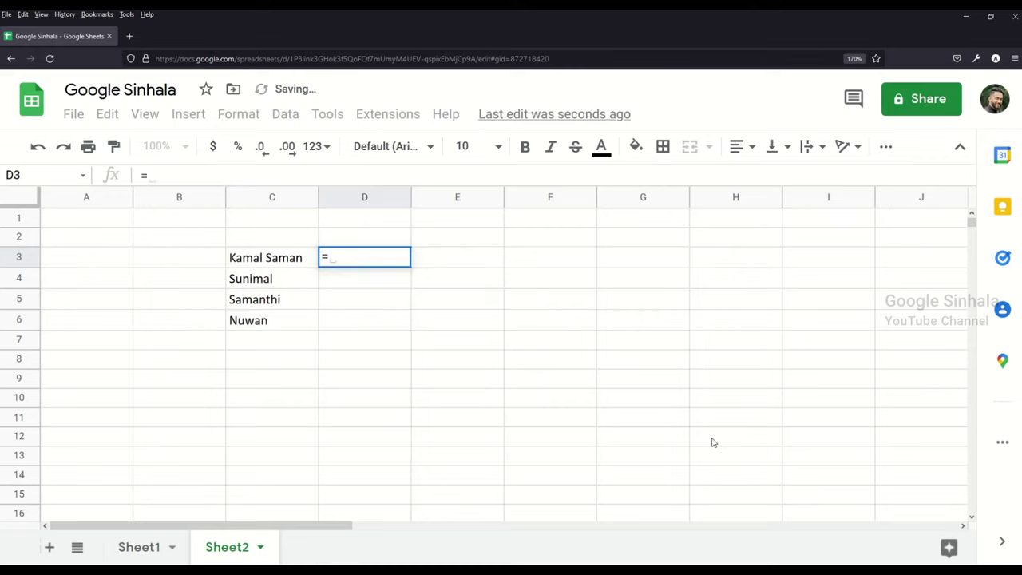
{"action": "type", "text": "len("}
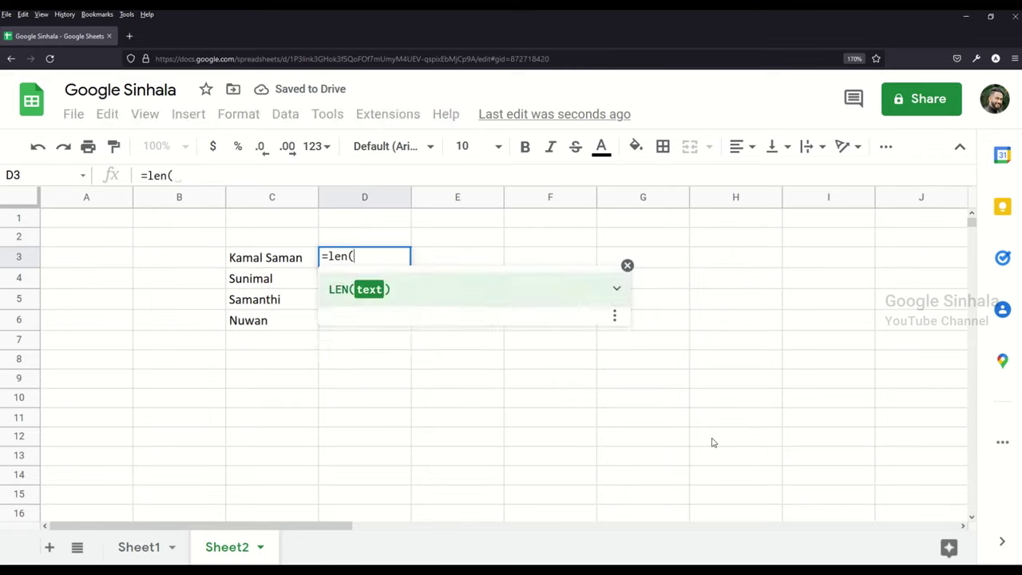
{"action": "left_click", "coordinate": [286, 263]}
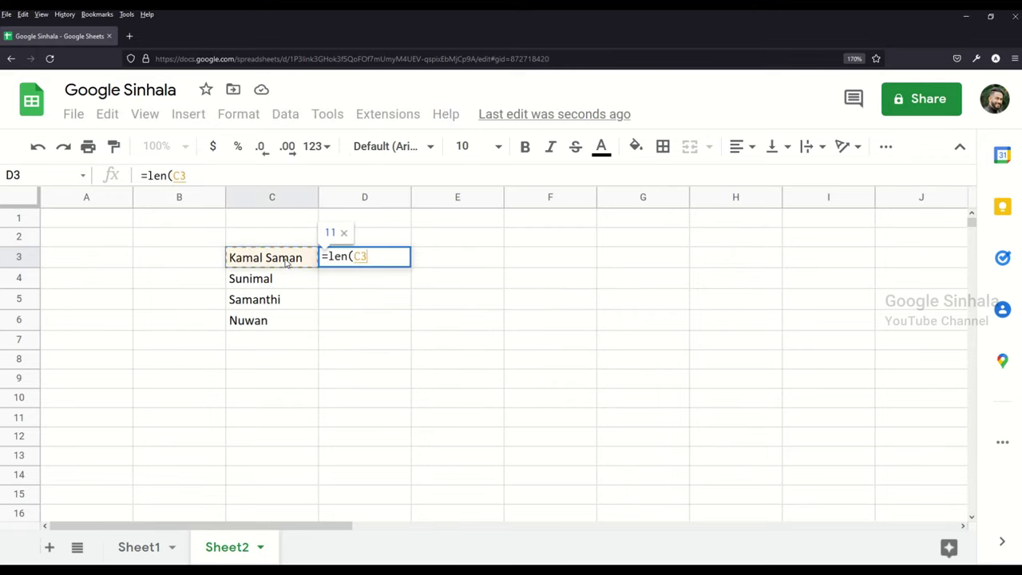
{"action": "type", "text": ")"}
{"action": "key", "text": "Return"}
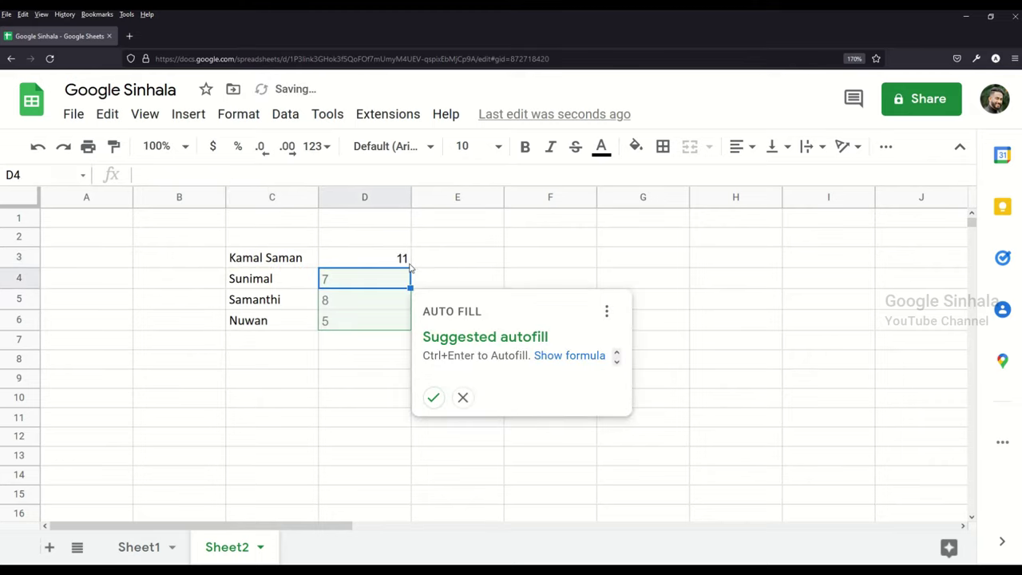
{"action": "left_click", "coordinate": [433, 398]}
{"action": "left_click", "coordinate": [500, 383]}
- Review the LEN formulas in D3:D6 and move the D6 result up into D5
{"action": "left_click_drag", "start_coordinate": [255, 266], "coordinate": [256, 319]}
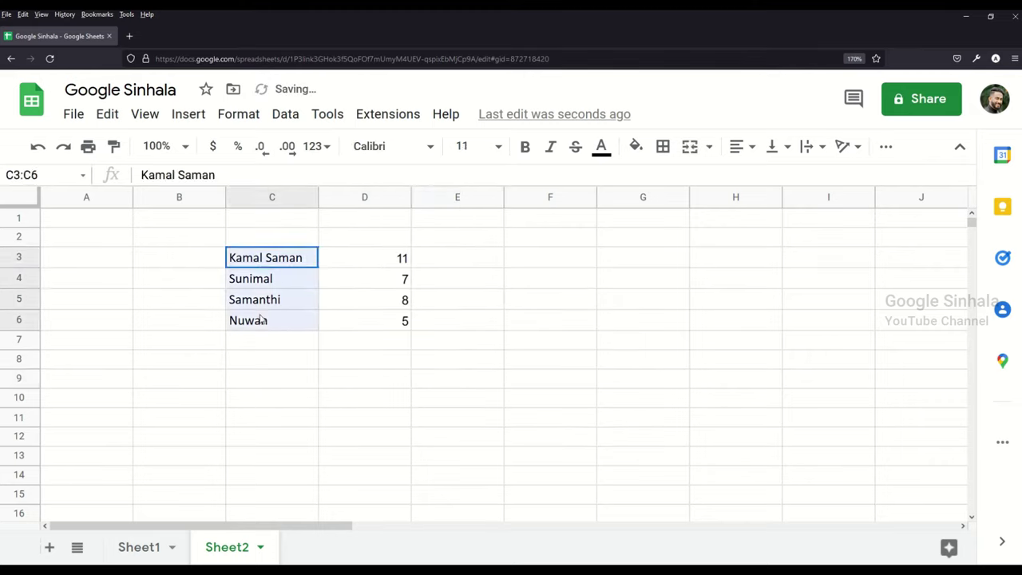
{"action": "left_click", "coordinate": [339, 278]}
{"action": "left_click", "coordinate": [344, 257]}
{"action": "left_click", "coordinate": [354, 280]}
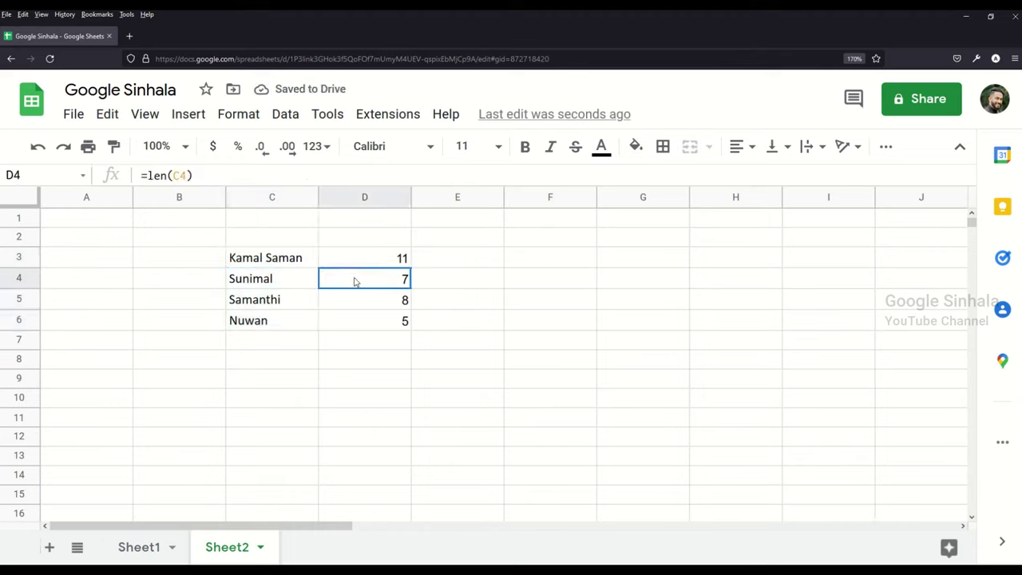
{"action": "left_click", "coordinate": [359, 266]}
{"action": "left_click", "coordinate": [355, 288]}
{"action": "left_click", "coordinate": [354, 298]}
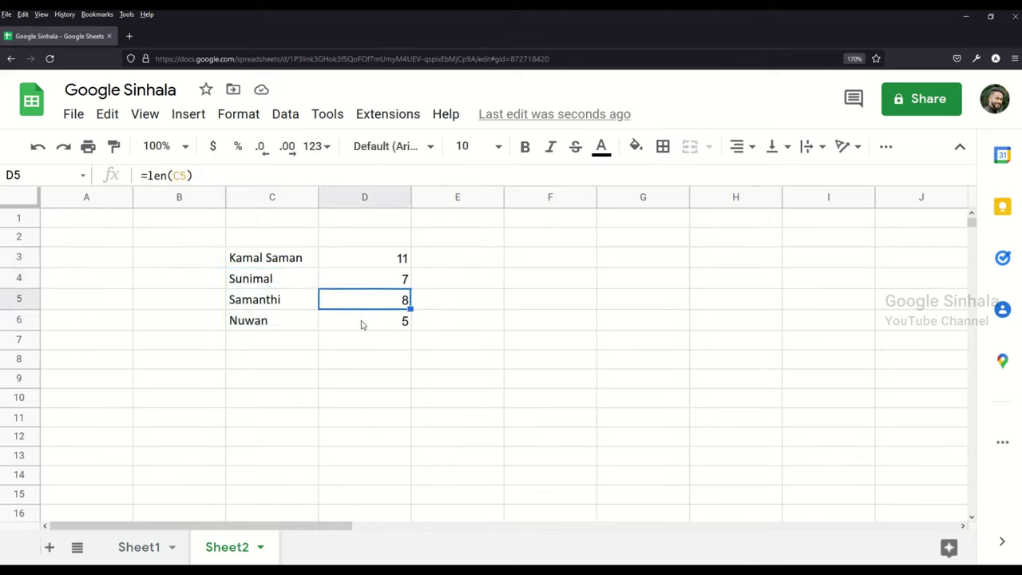
{"action": "left_click", "coordinate": [360, 324]}
{"action": "left_click_drag", "start_coordinate": [360, 311], "coordinate": [360, 292]}
{"action": "left_click", "coordinate": [368, 264]}
{"action": "left_click", "coordinate": [369, 281]}
{"action": "left_click", "coordinate": [366, 302]}
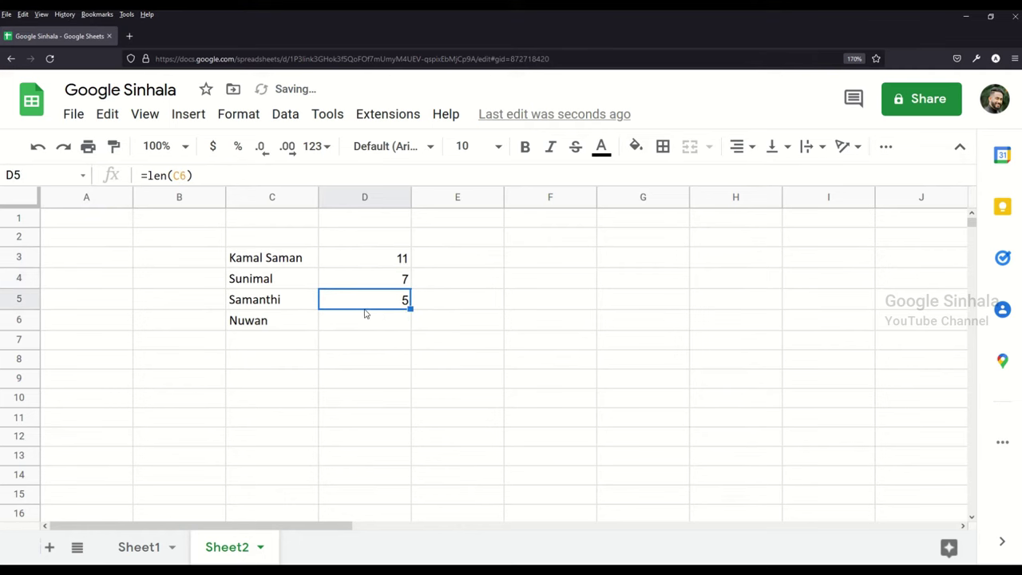
{"action": "left_click", "coordinate": [591, 404]}
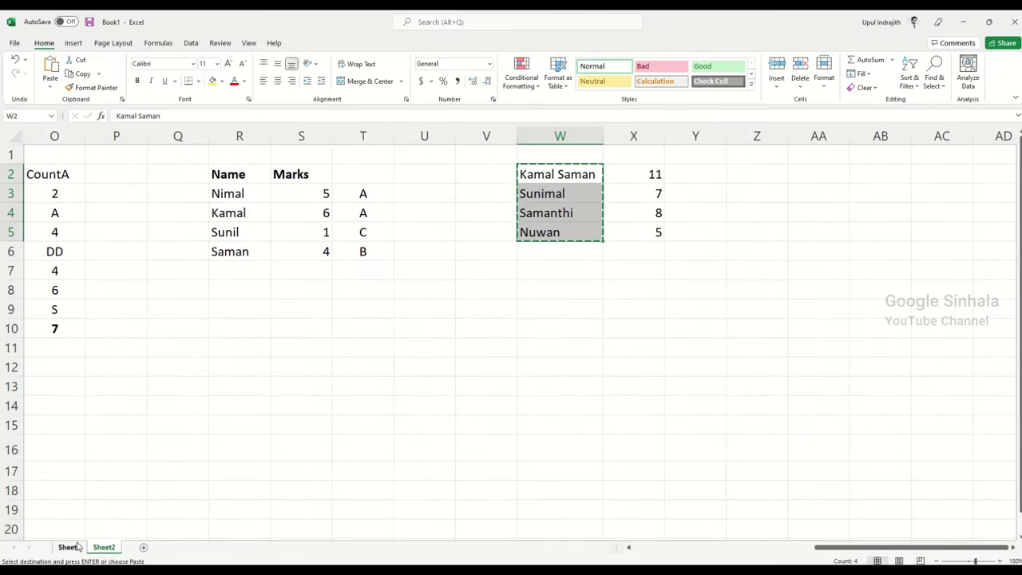
- On Sheet1, give Len and Pivot Table the same yellow fill as the topics above
{"action": "left_click", "coordinate": [70, 547]}
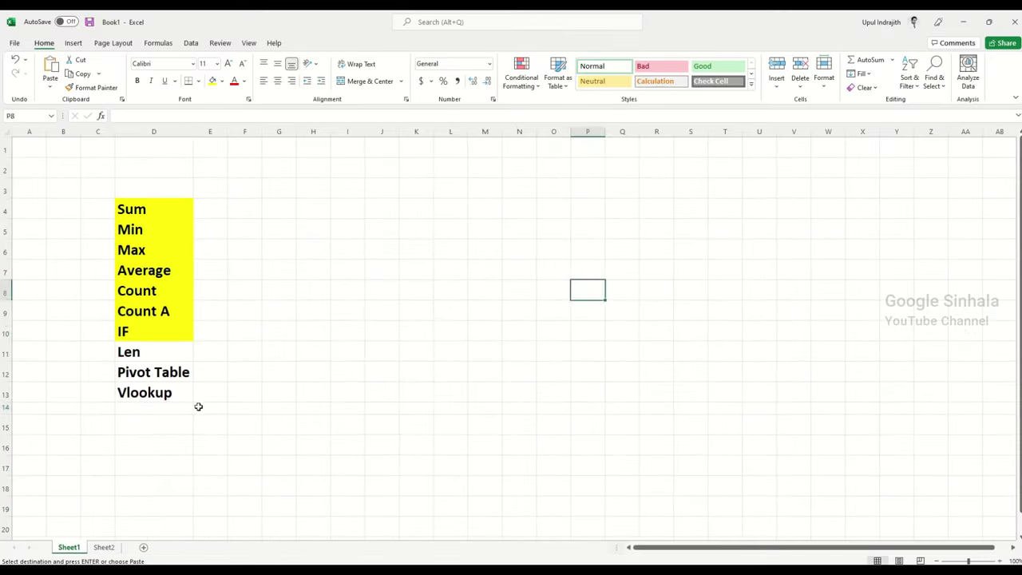
{"action": "left_click", "coordinate": [140, 356]}
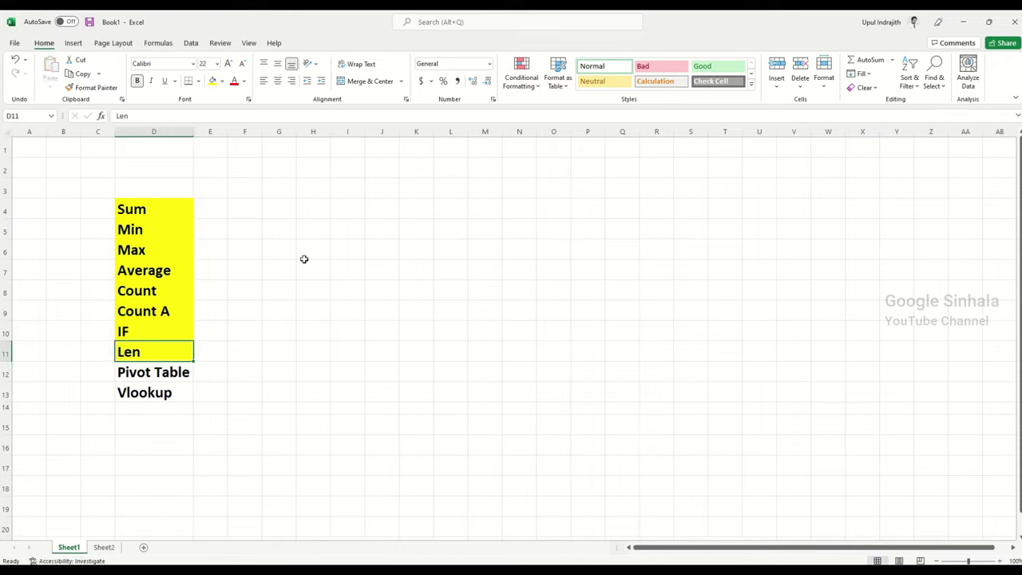
{"action": "left_click", "coordinate": [320, 284]}
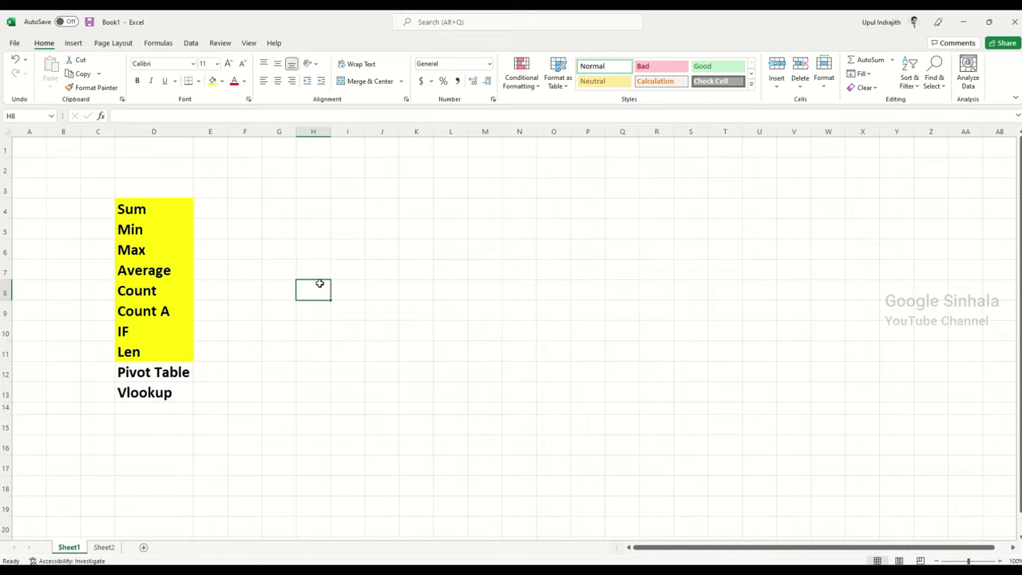
{"action": "mouse_move", "coordinate": [153, 210]}
{"action": "left_mouse_down"}
{"action": "mouse_move", "coordinate": [144, 349]}
{"action": "mouse_move", "coordinate": [156, 390]}
{"action": "left_mouse_up"}
{"action": "left_click", "coordinate": [309, 336]}
{"action": "left_click", "coordinate": [315, 384]}
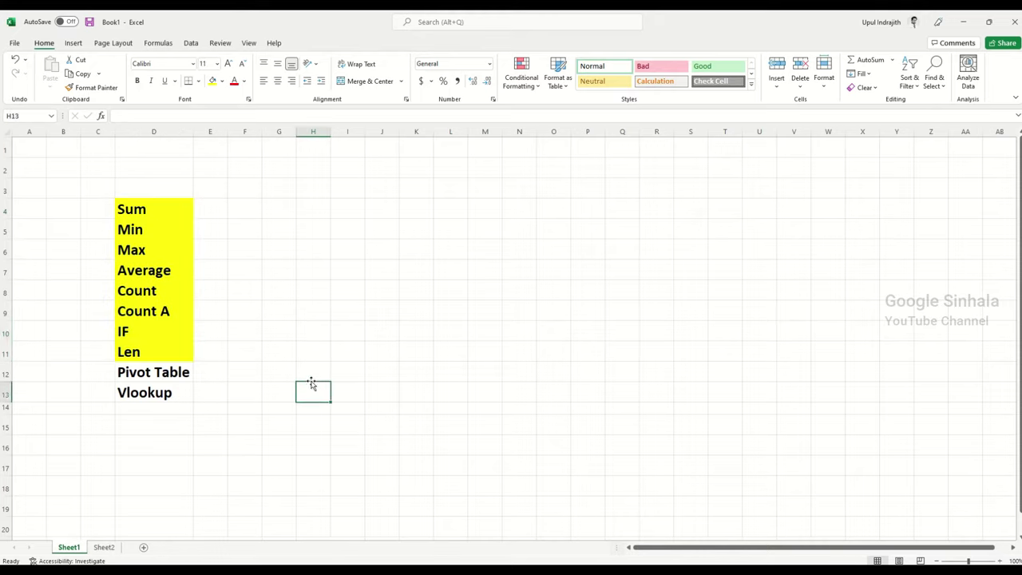
{"action": "left_click", "coordinate": [287, 316]}
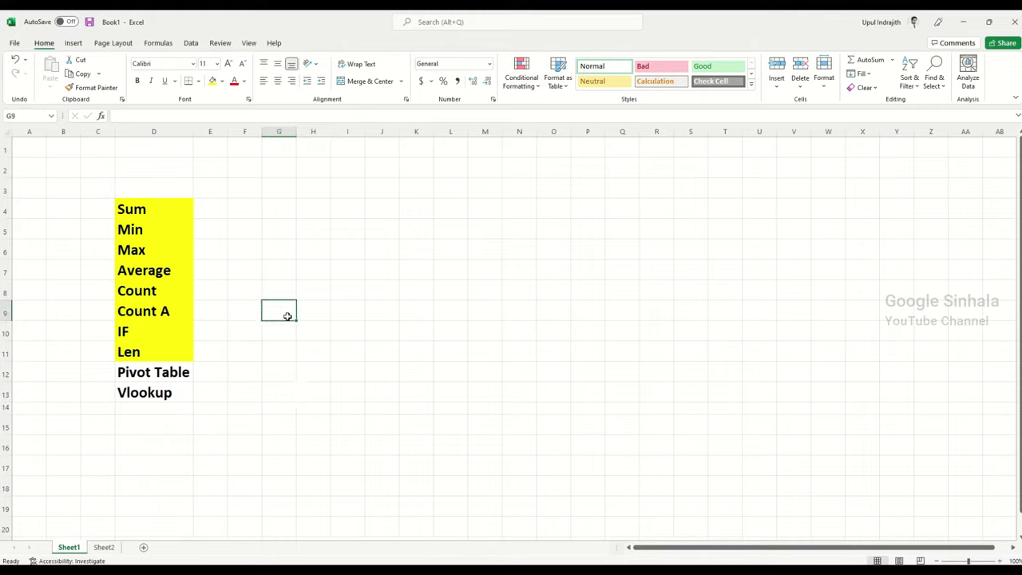
{"action": "left_click", "coordinate": [169, 375]}
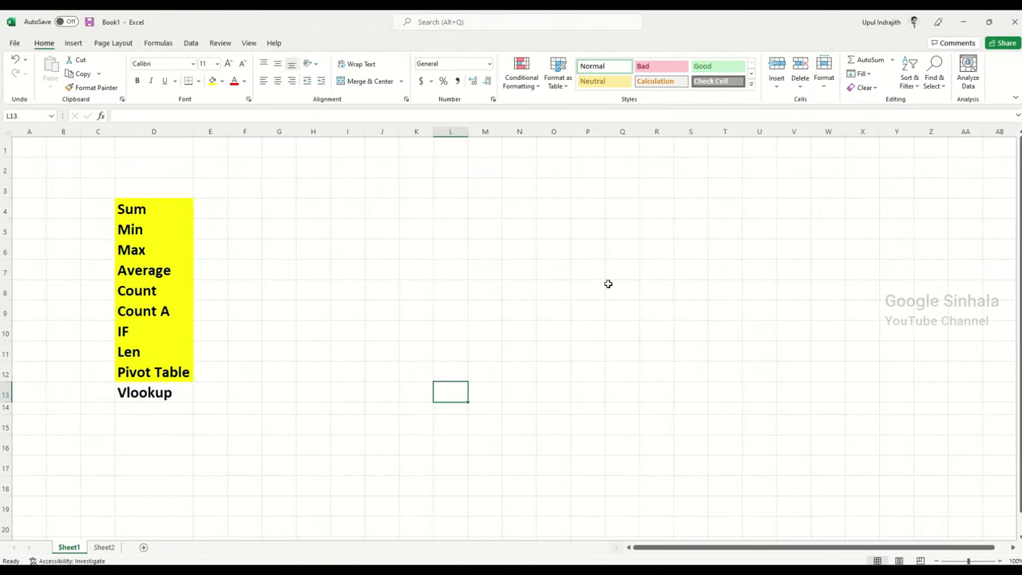
{"action": "left_click", "coordinate": [160, 374]}
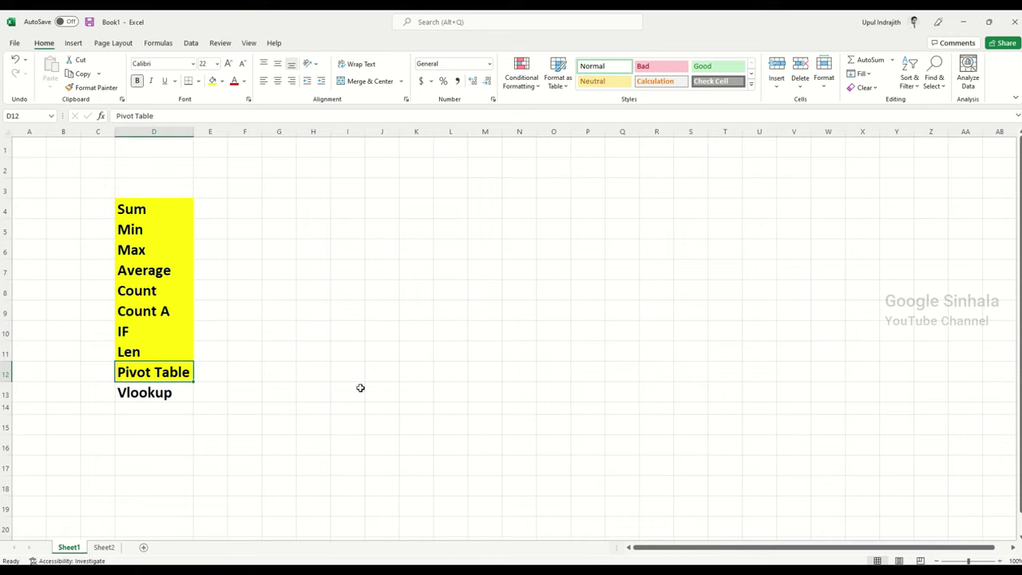
- Add a new blank Sheet3 and zoom it to 160%
{"action": "left_click", "coordinate": [145, 548]}
{"action": "left_click", "coordinate": [243, 378]}
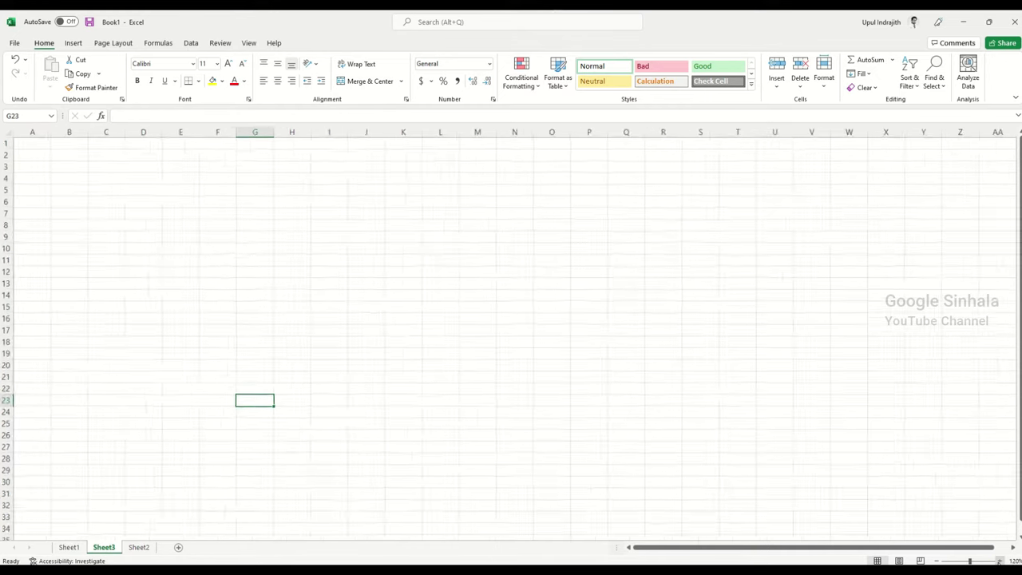
{"action": "left_click_drag", "start_coordinate": [968, 561], "coordinate": [973, 561]}
{"action": "left_click", "coordinate": [301, 296]}
- Enter Kamal, Nuwan, Sunimal, Saman, Anuradha, Samantha and Kamala down A1:A7 of Sheet3
{"action": "left_click", "coordinate": [65, 158]}
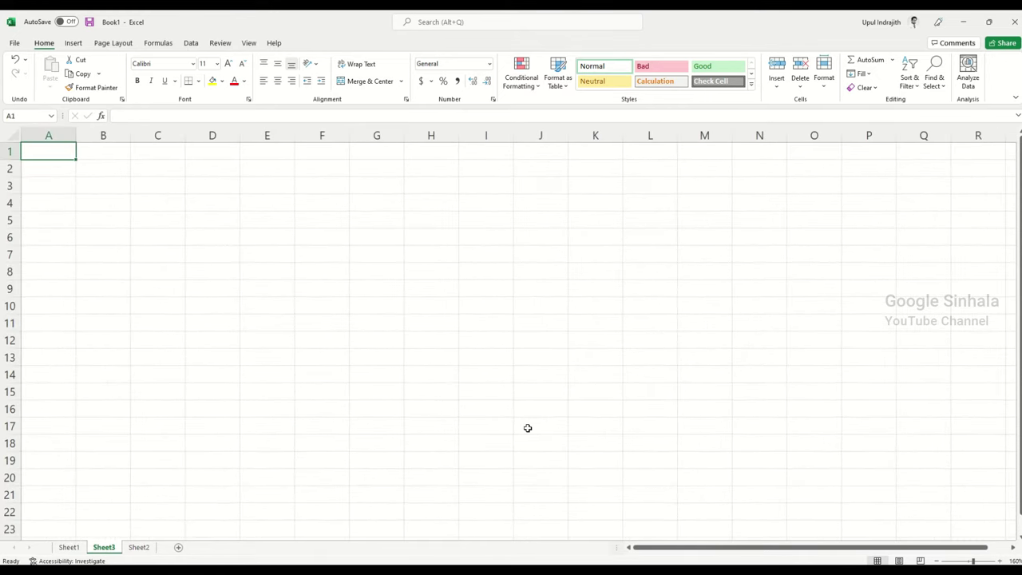
{"action": "type", "text": "Kamal"}
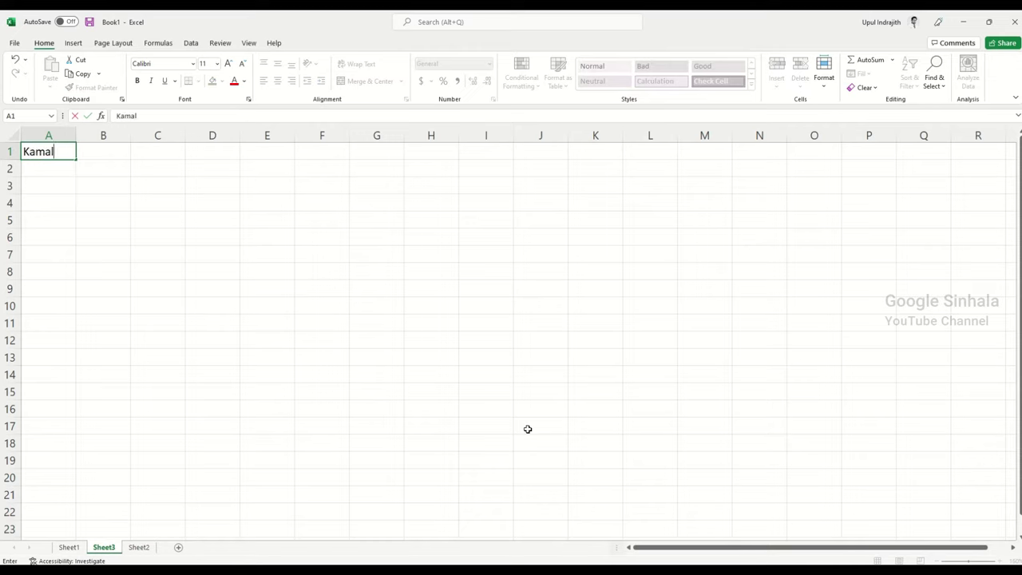
{"action": "key", "text": "Return"}
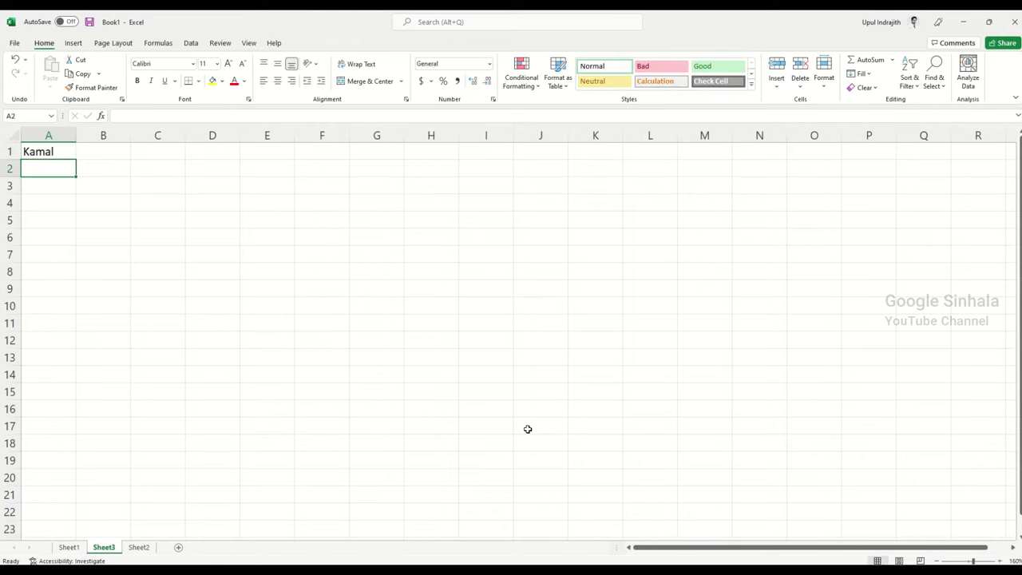
{"action": "type", "text": "Nuwan"}
{"action": "key", "text": "Return"}
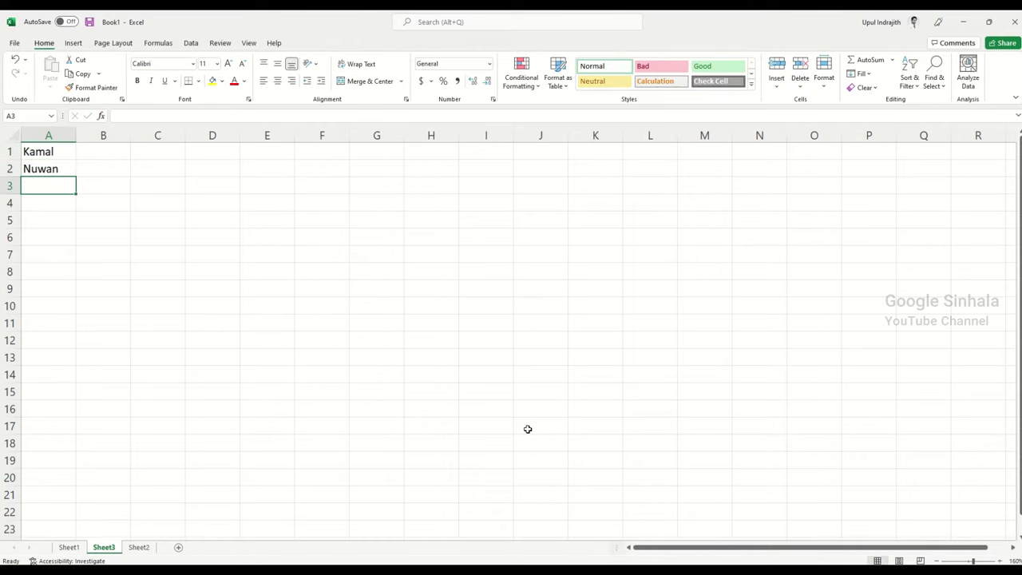
{"action": "type", "text": "Sunimal"}
{"action": "key", "text": "Return"}
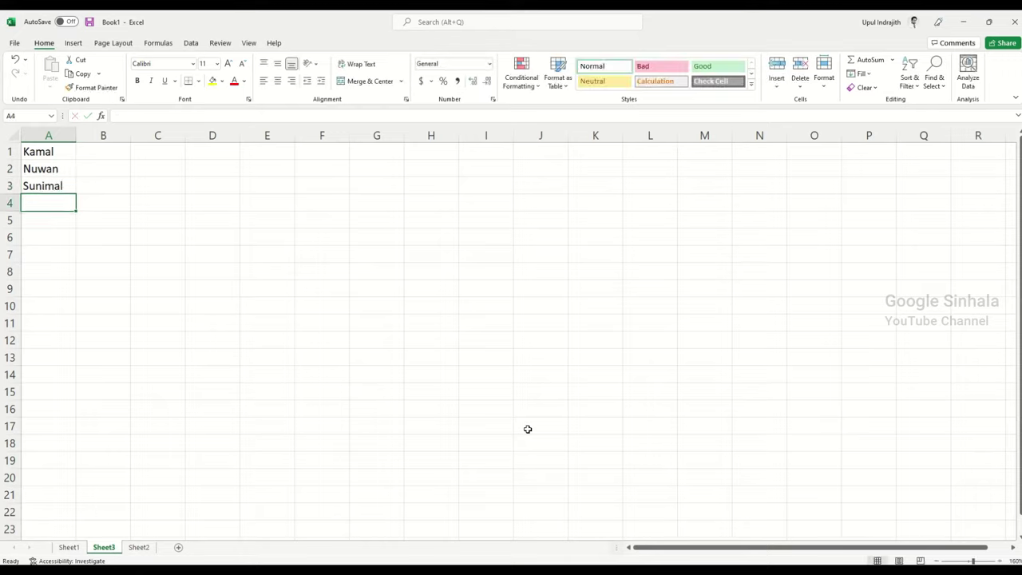
{"action": "type", "text": "Saman"}
{"action": "key", "text": "Return"}
{"action": "type", "text": "A"}
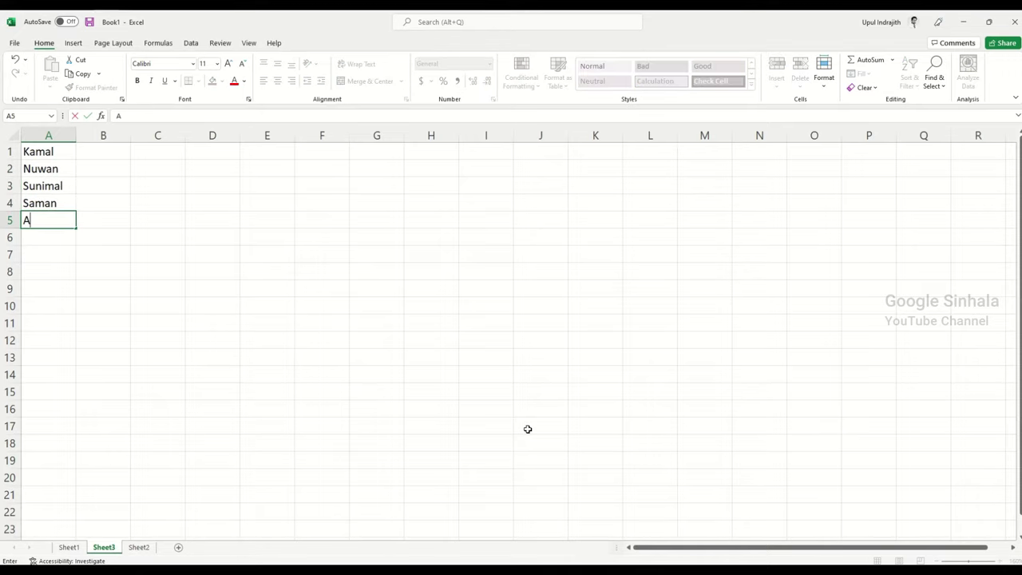
{"action": "type", "text": "nuradha"}
{"action": "key", "text": "Return"}
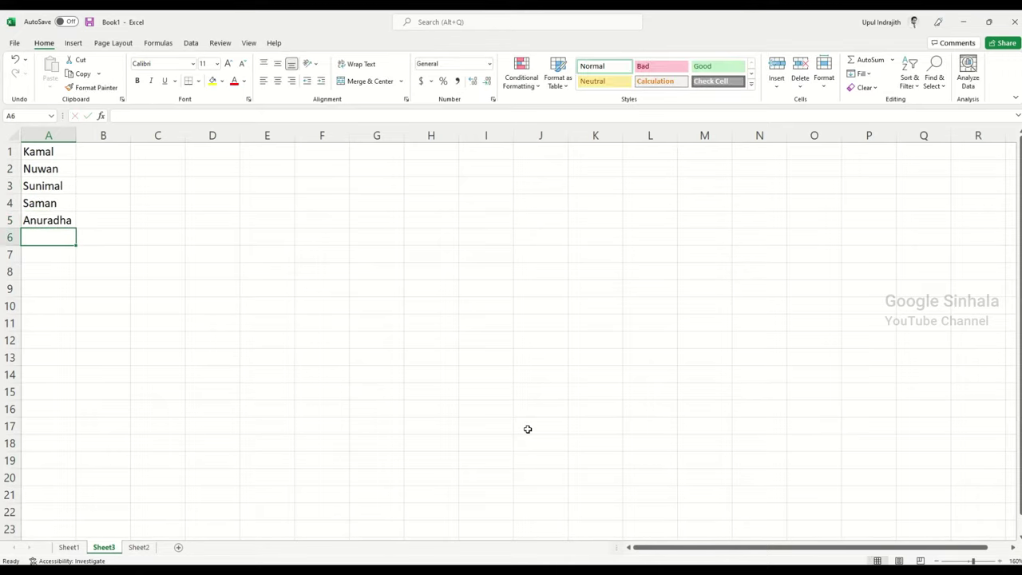
{"action": "type", "text": "Samantha"}
{"action": "key", "text": "Return"}
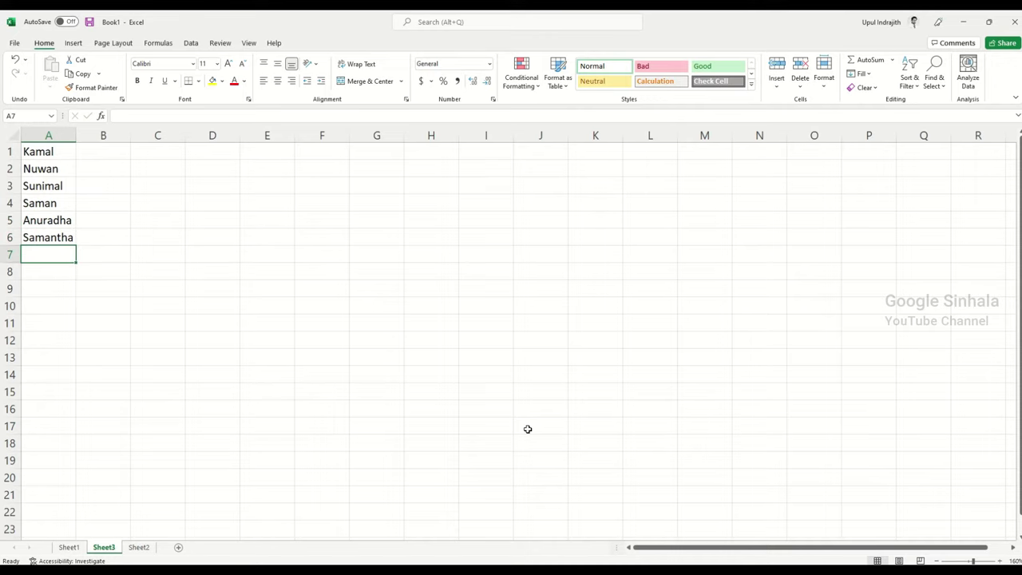
{"action": "type", "text": "Kamala"}
{"action": "key", "text": "Return"}
{"action": "left_click", "coordinate": [527, 429]}
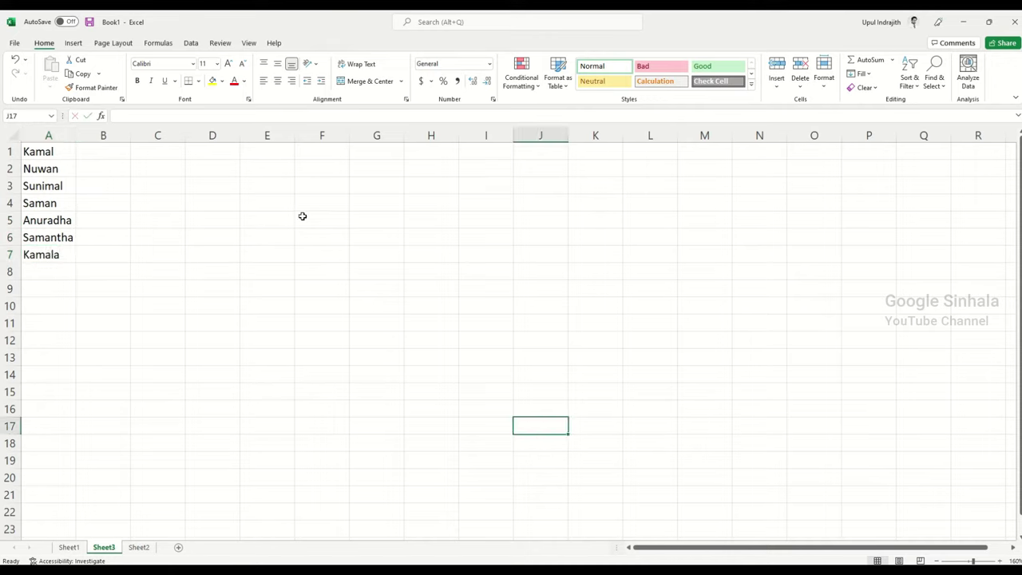
- Insert a blank row above the names in row 1
{"action": "left_click", "coordinate": [10, 152]}
{"action": "right_click", "coordinate": [10, 152]}
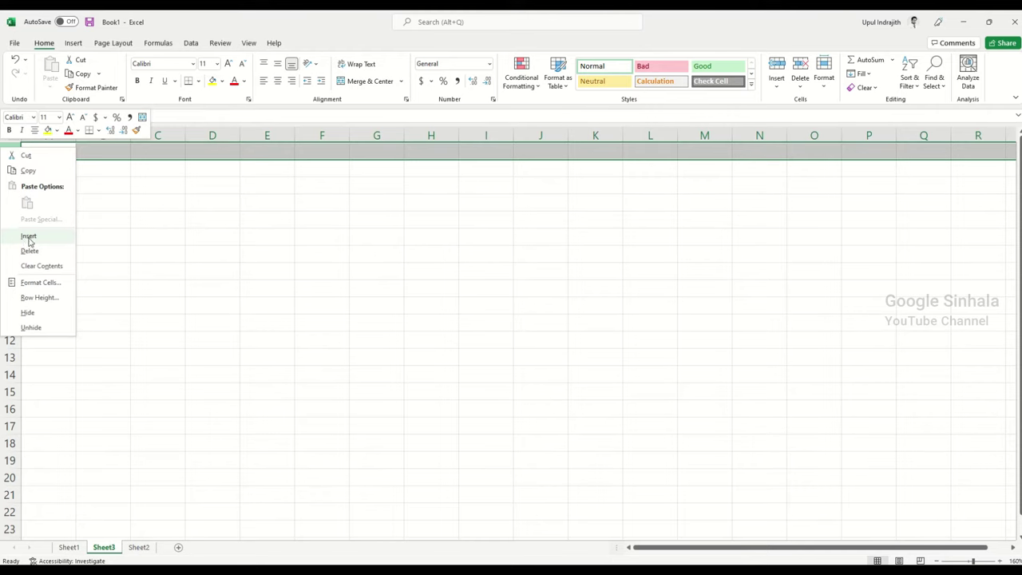
{"action": "left_click", "coordinate": [27, 237]}
- Type the headings Name, City and Value in A1:C1 and widen column A
{"action": "left_click", "coordinate": [52, 156]}
{"action": "type", "text": "Name"}
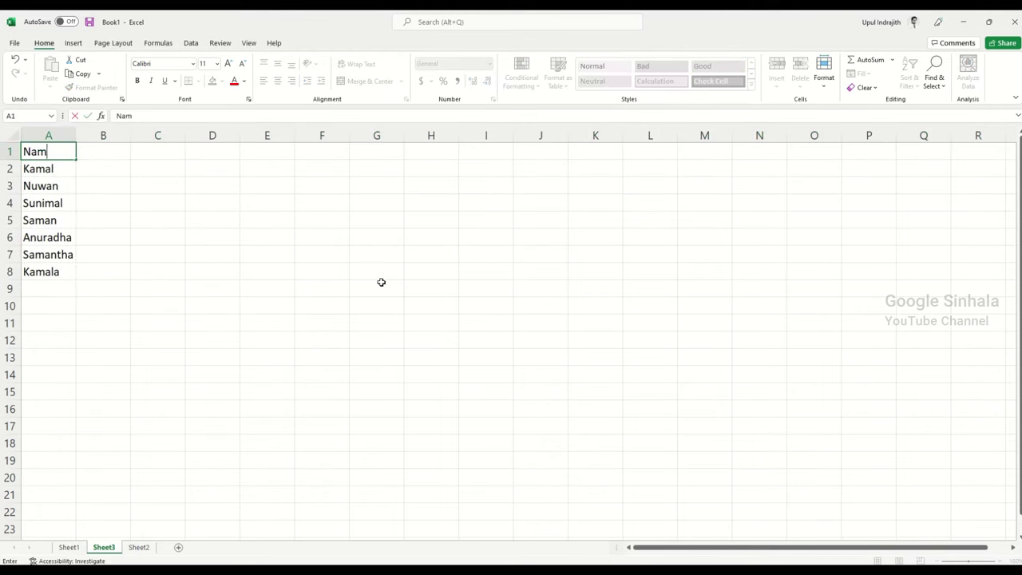
{"action": "key", "text": "Return"}
{"action": "key", "text": "Up"}
{"action": "key", "text": "Right"}
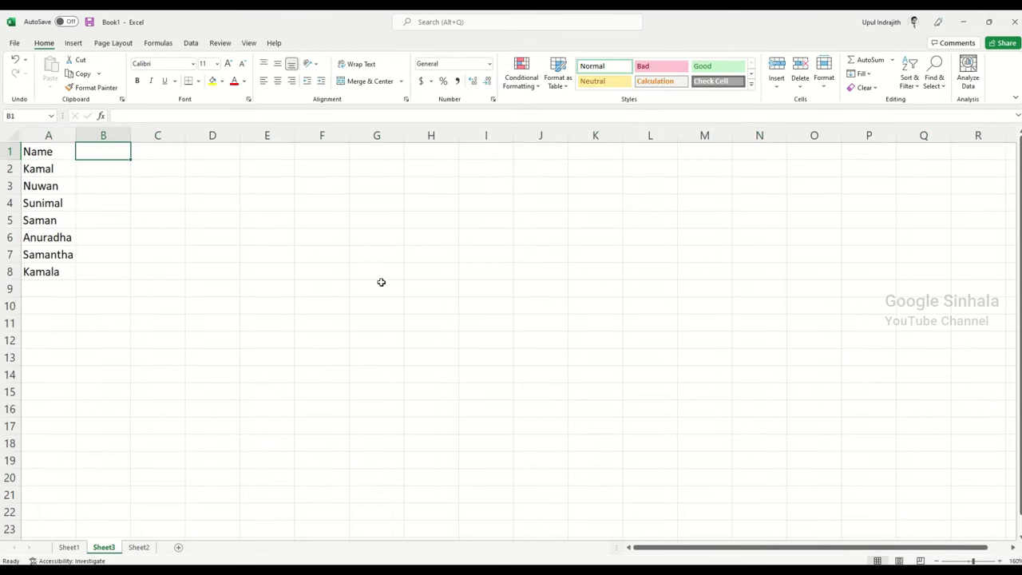
{"action": "type", "text": "City"}
{"action": "key", "text": "Return"}
{"action": "key", "text": "Up"}
{"action": "key", "text": "Right"}
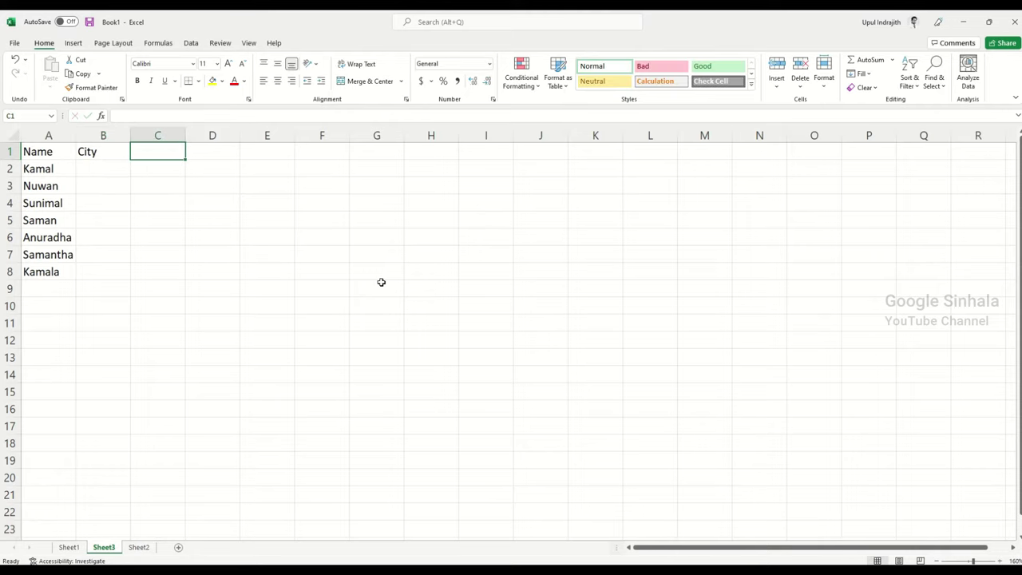
{"action": "type", "text": "Value"}
{"action": "key", "text": "Return"}
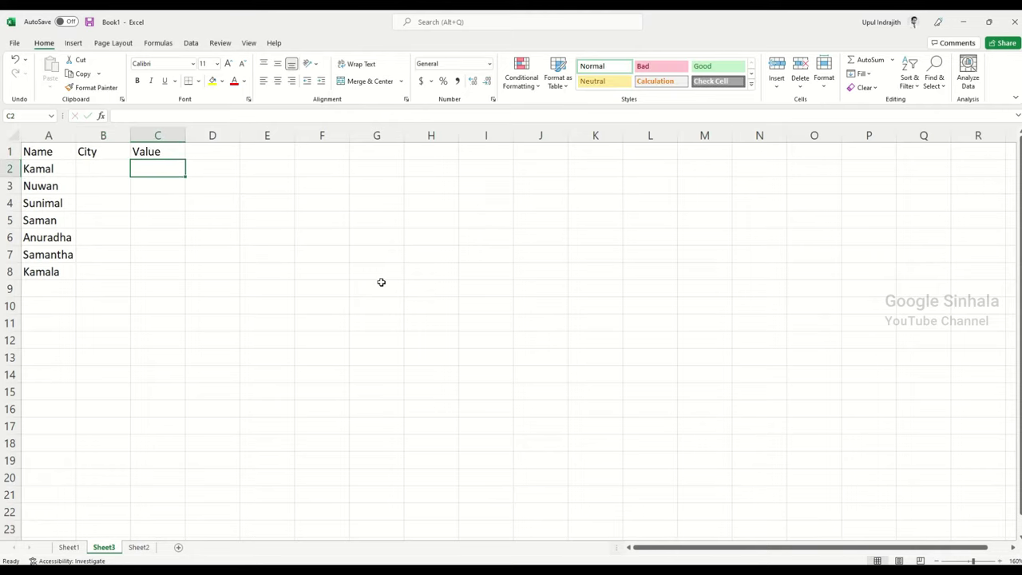
{"action": "left_click", "coordinate": [381, 282]}
{"action": "left_click_drag", "start_coordinate": [77, 137], "coordinate": [82, 137]}
- Enter cities Colombo, Kandy, Gampaha, Colombo, Kandy, Colombo, Kandy into B2:B8
{"action": "left_click", "coordinate": [107, 172]}
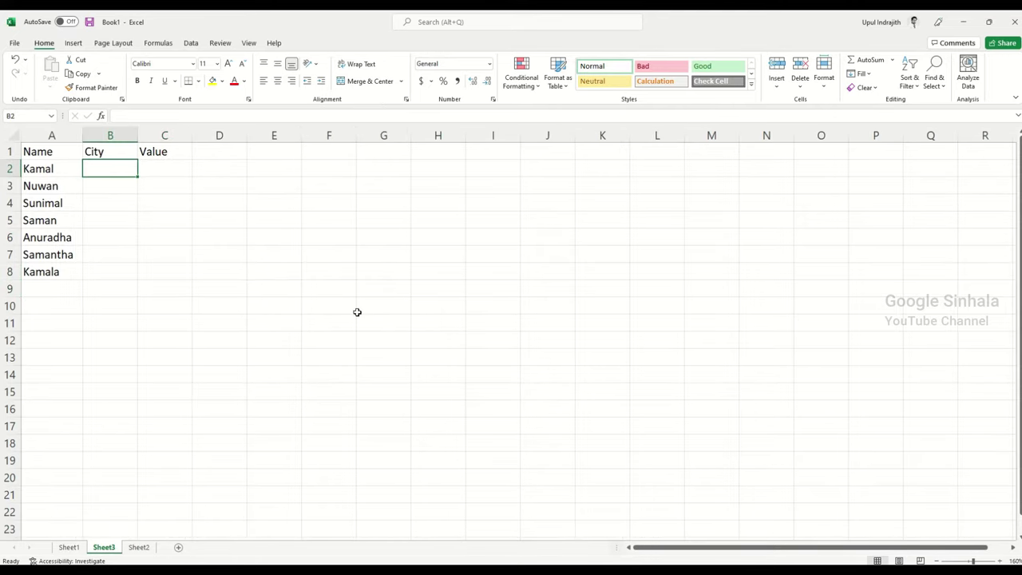
{"action": "type", "text": "Colombp"}
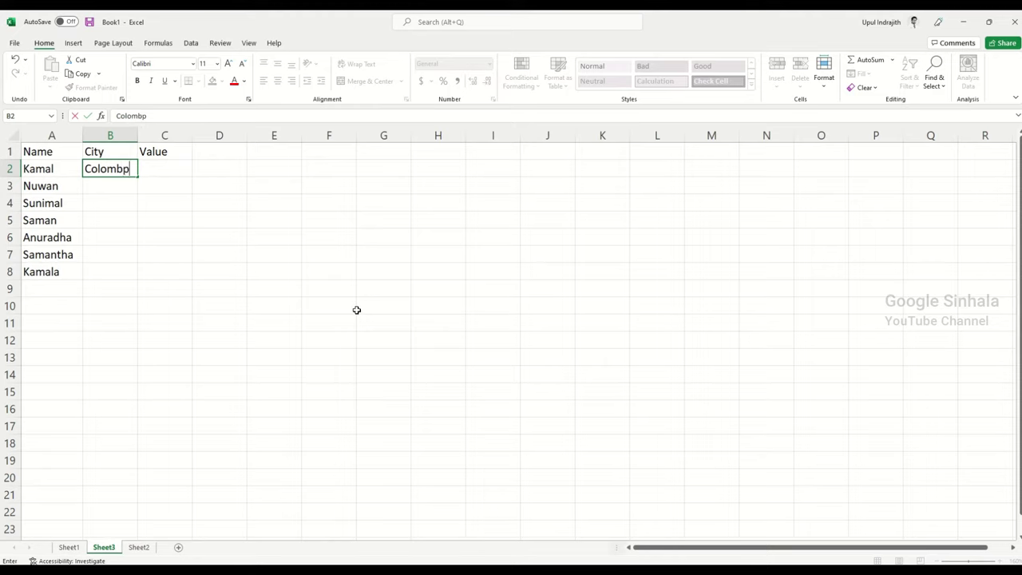
{"action": "key", "text": "BackSpace"}
{"action": "type", "text": "o"}
{"action": "key", "text": "Return"}
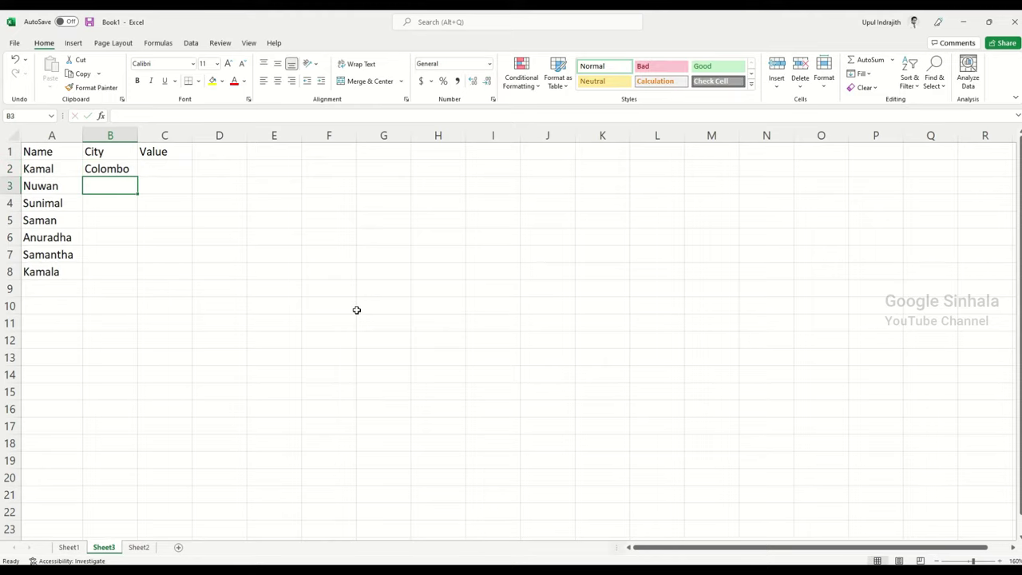
{"action": "type", "text": "Kandy"}
{"action": "key", "text": "Return"}
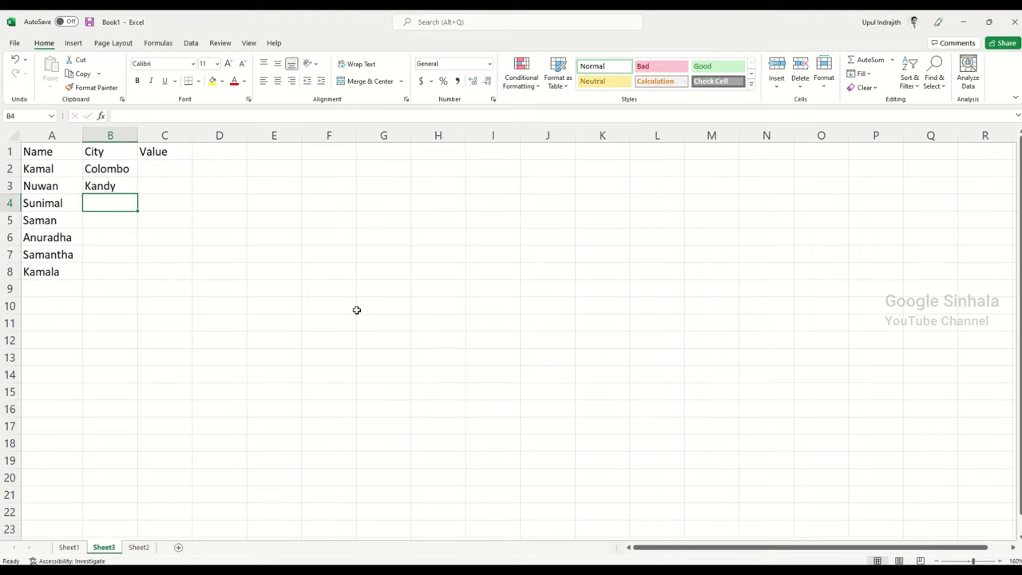
{"action": "type", "text": "Gampaha"}
{"action": "key", "text": "Return"}
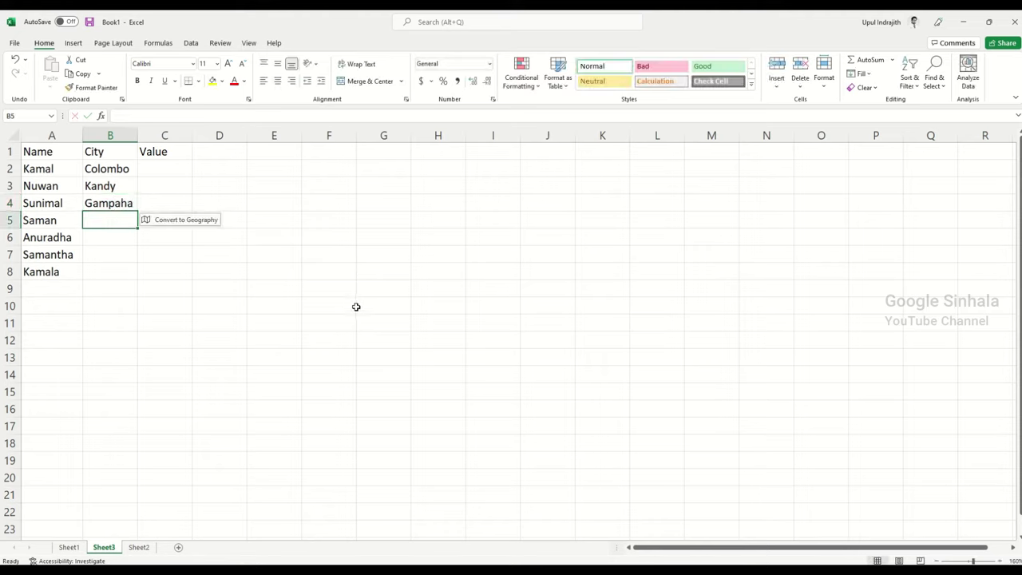
{"action": "type", "text": "Colo"}
{"action": "key", "text": "Return"}
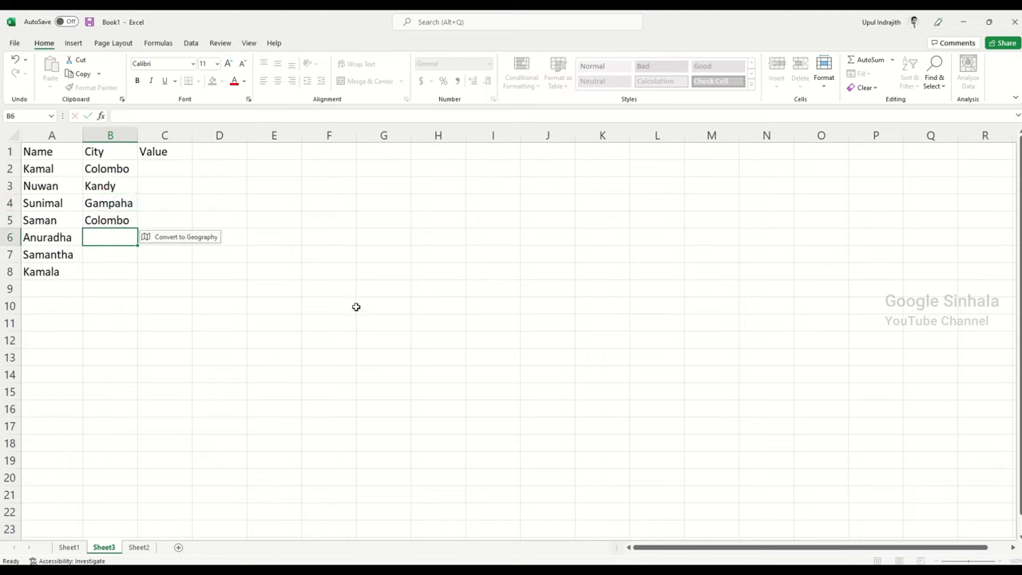
{"action": "type", "text": "K"}
{"action": "key", "text": "Return"}
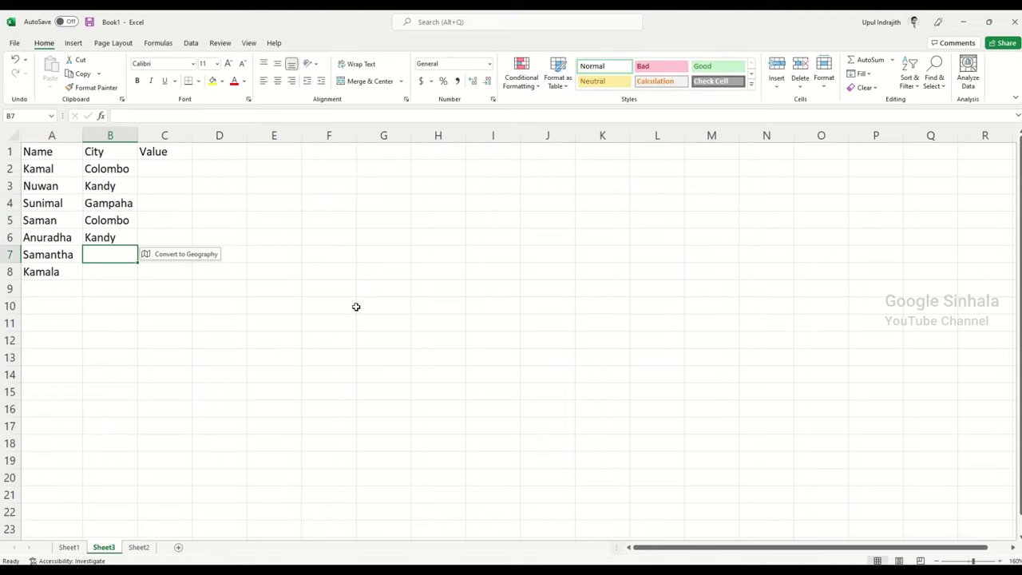
{"action": "type", "text": "c"}
{"action": "key", "text": "Return"}
{"action": "key", "text": "Up"}
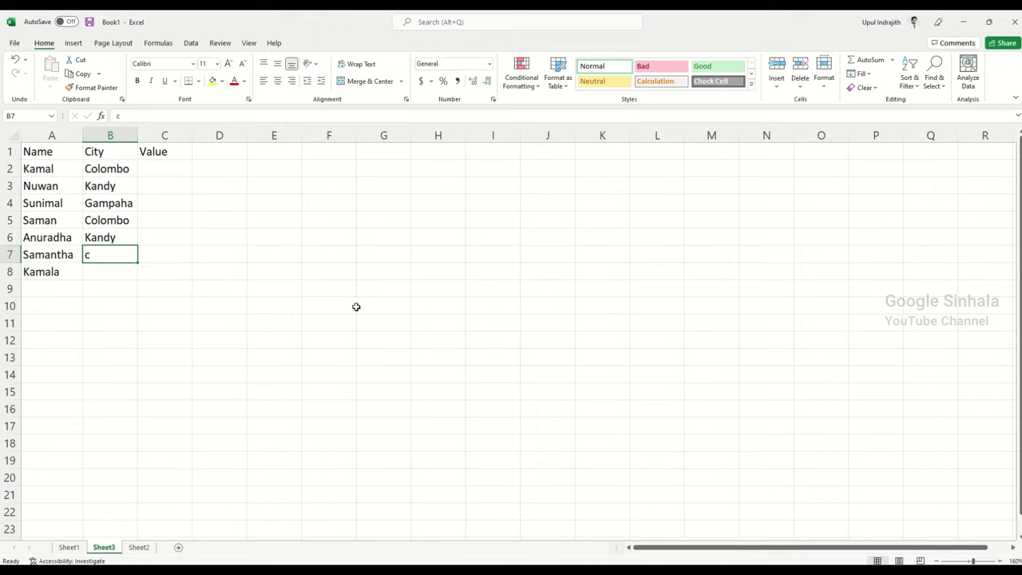
{"action": "type", "text": "Colo"}
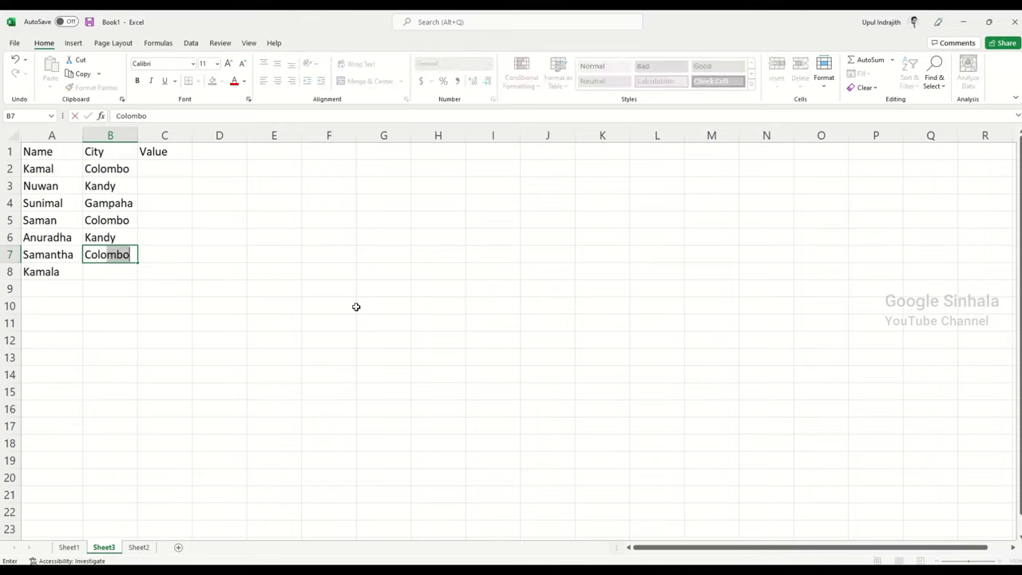
{"action": "key", "text": "Return"}
{"action": "type", "text": "K"}
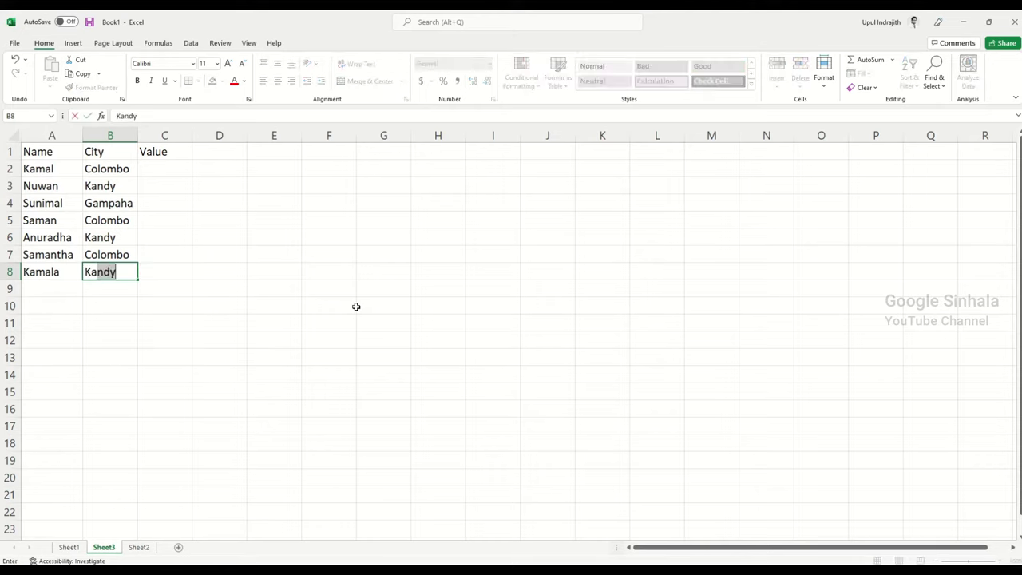
{"action": "key", "text": "Return"}
- Enter values 50, 100, 50, 70, 90, 30, 40 into C2:C8
{"action": "left_click", "coordinate": [356, 306]}
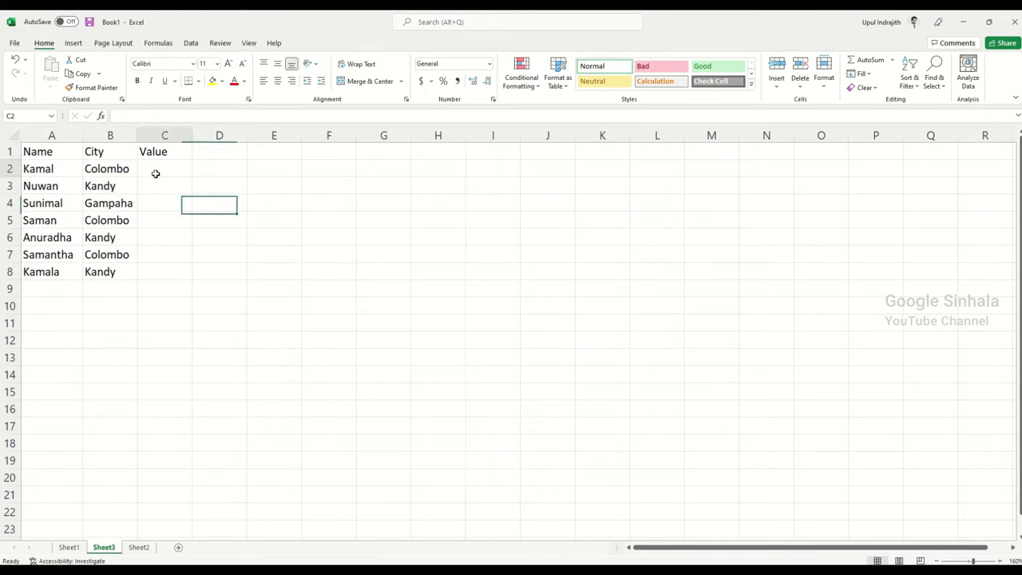
{"action": "left_click", "coordinate": [155, 171]}
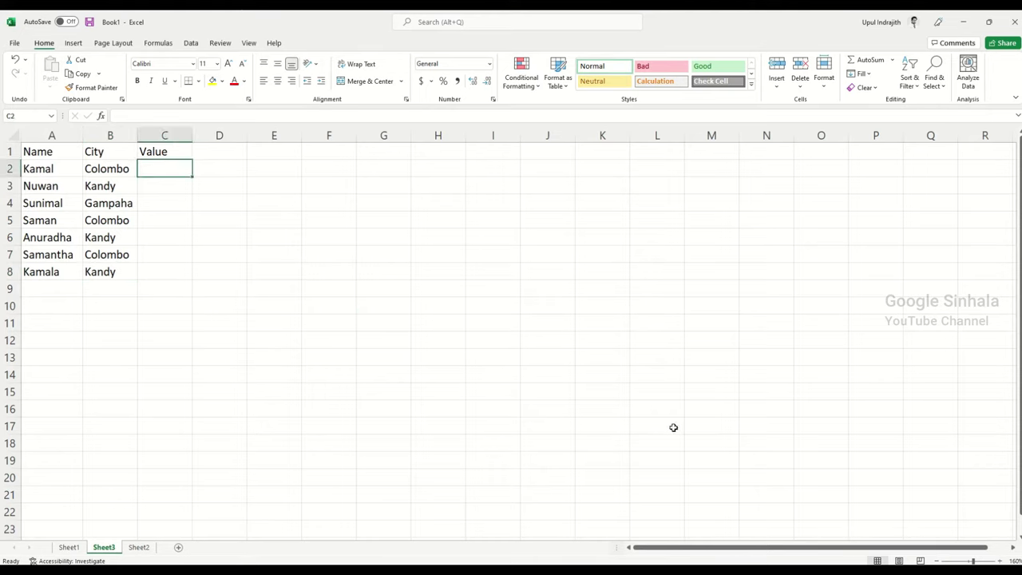
{"action": "type", "text": "5"}
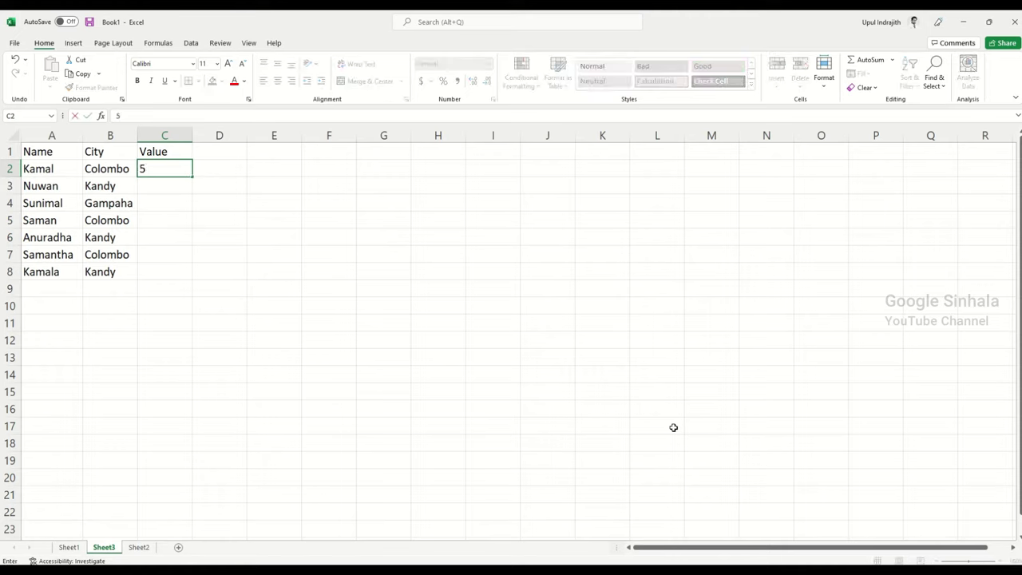
{"action": "type", "text": "0"}
{"action": "key", "text": "Return"}
{"action": "type", "text": "100"}
{"action": "key", "text": "Return"}
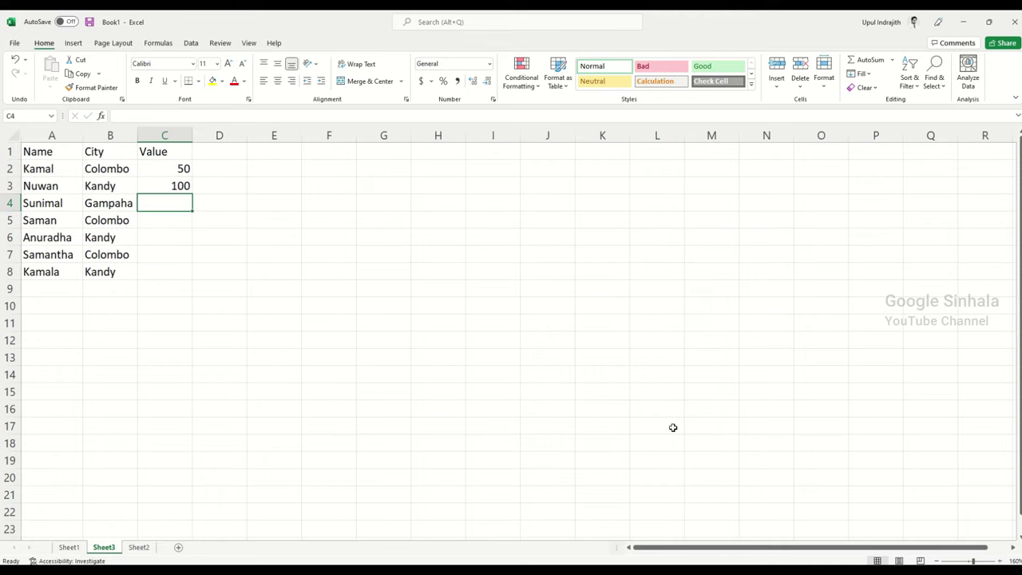
{"action": "type", "text": "50"}
{"action": "key", "text": "Return"}
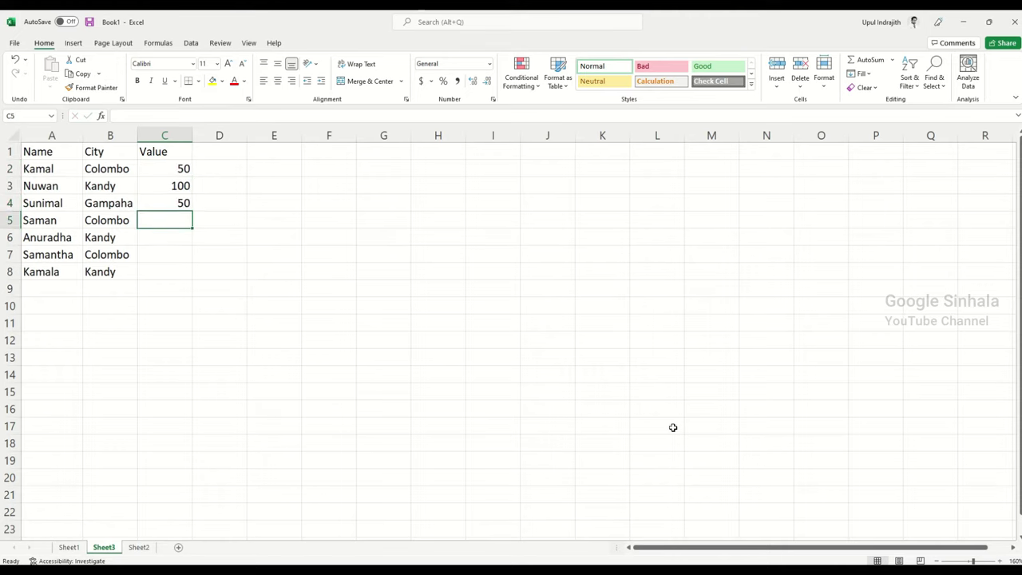
{"action": "type", "text": "70"}
{"action": "key", "text": "Return"}
{"action": "type", "text": "90"}
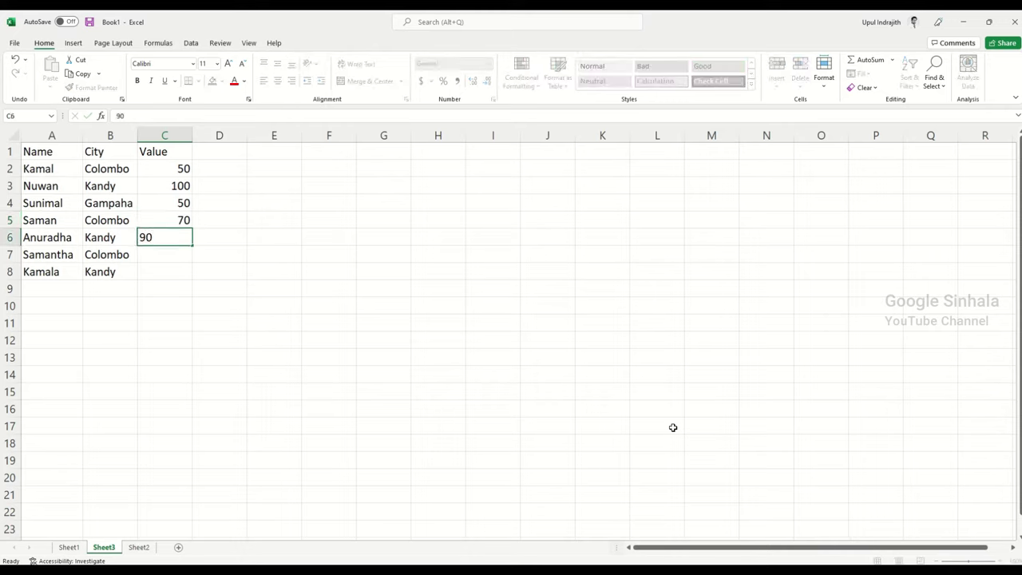
{"action": "key", "text": "Return"}
{"action": "type", "text": "30"}
{"action": "key", "text": "Return"}
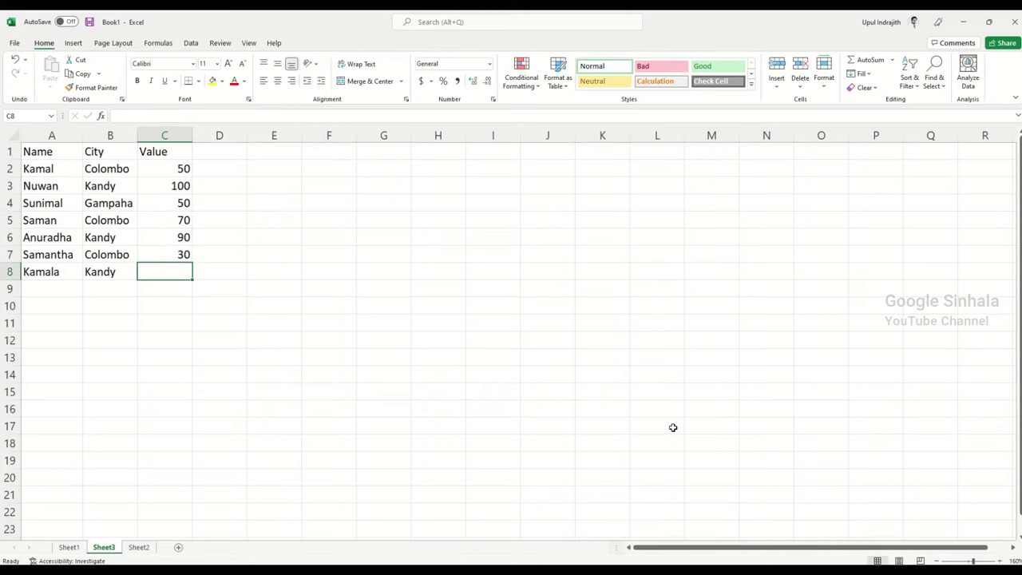
{"action": "type", "text": "40"}
{"action": "key", "text": "Return"}
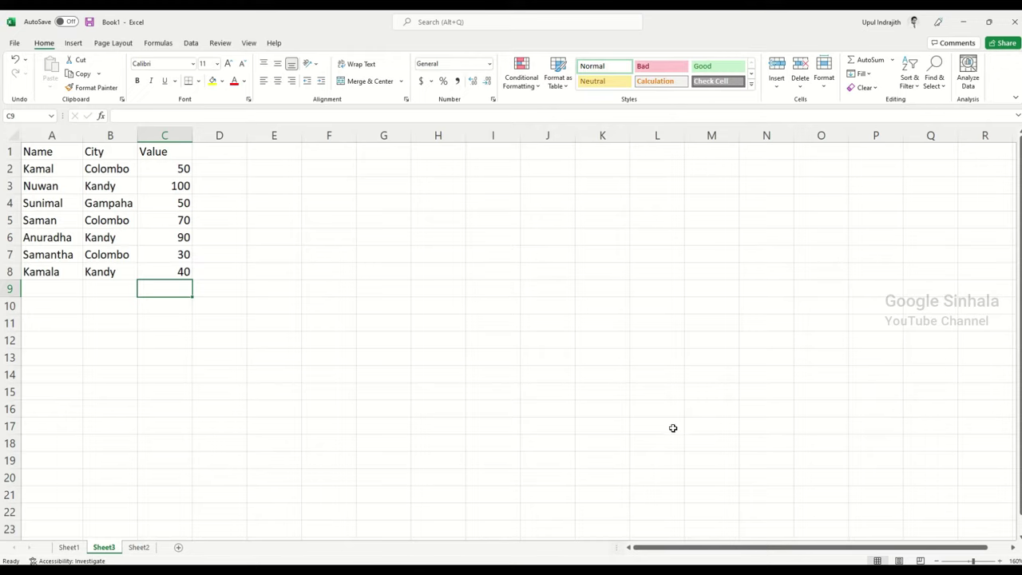
- Make the Name, City and Value headers in A1:C1 bold
{"action": "left_click", "coordinate": [673, 428]}
{"action": "left_click_drag", "start_coordinate": [48, 152], "coordinate": [168, 152]}
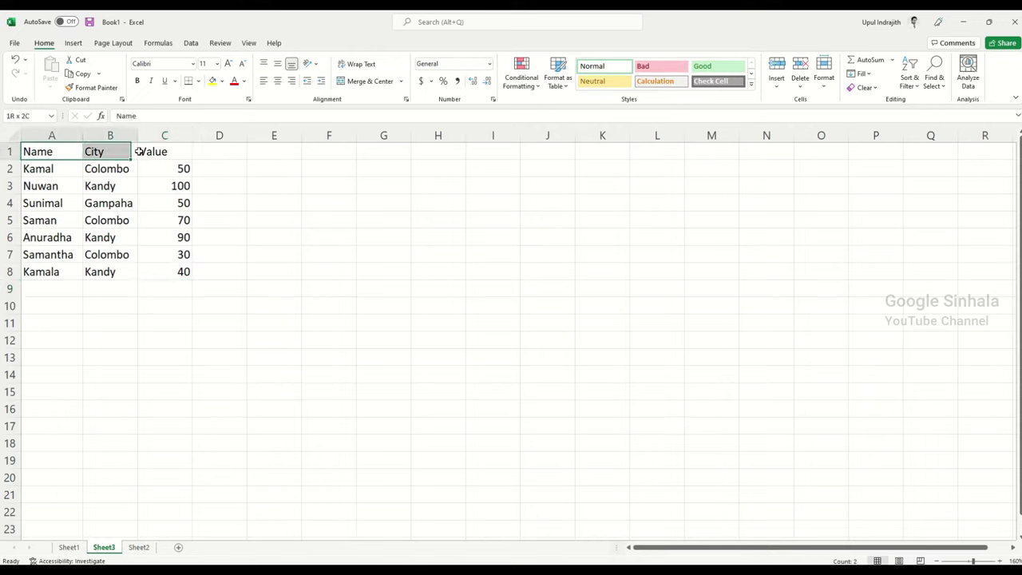
{"action": "left_click", "coordinate": [136, 81]}
- Apply All Borders to the table range A1:C8
{"action": "left_click", "coordinate": [274, 270]}
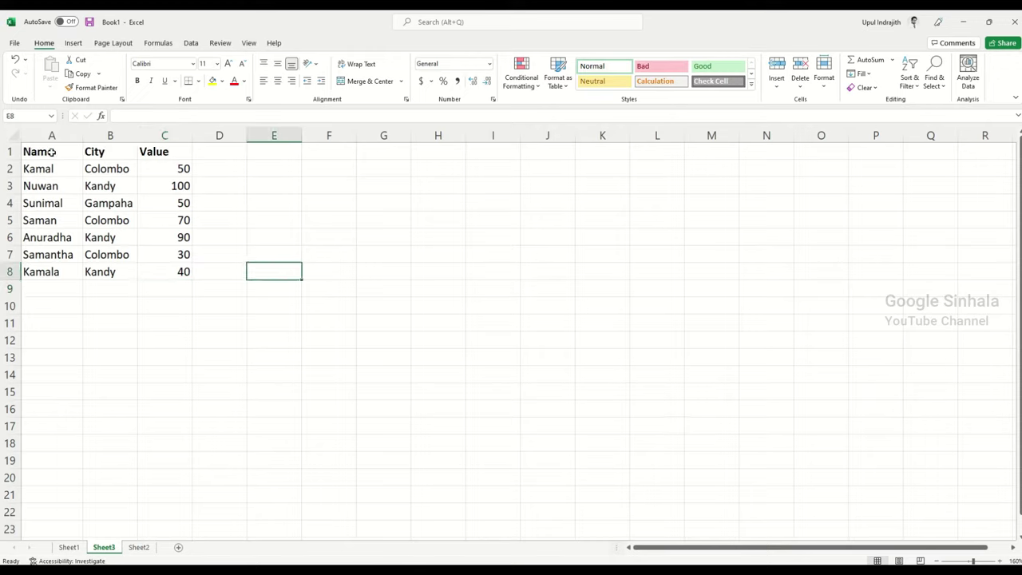
{"action": "left_click_drag", "start_coordinate": [51, 152], "coordinate": [183, 271]}
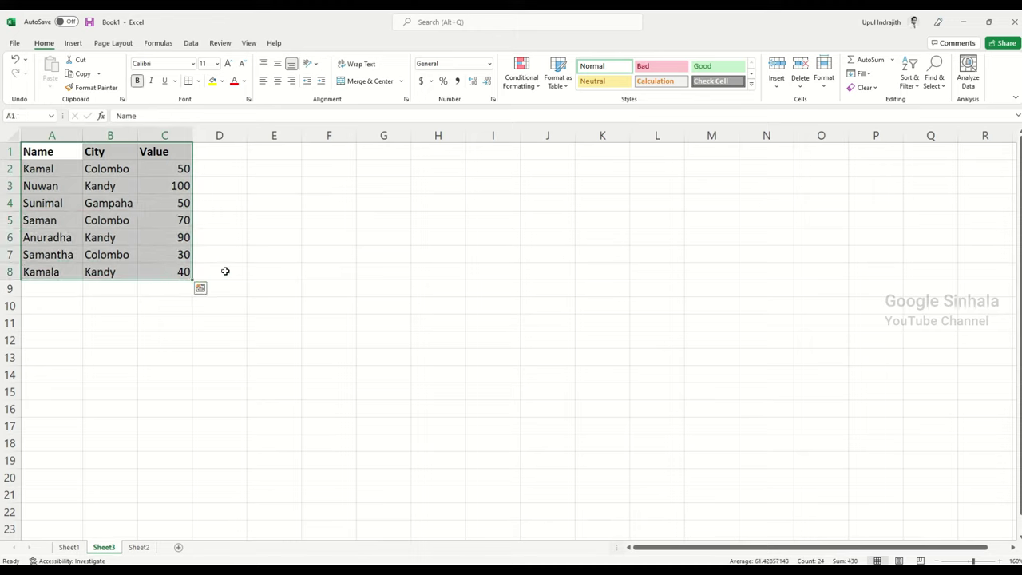
{"action": "left_click", "coordinate": [198, 80]}
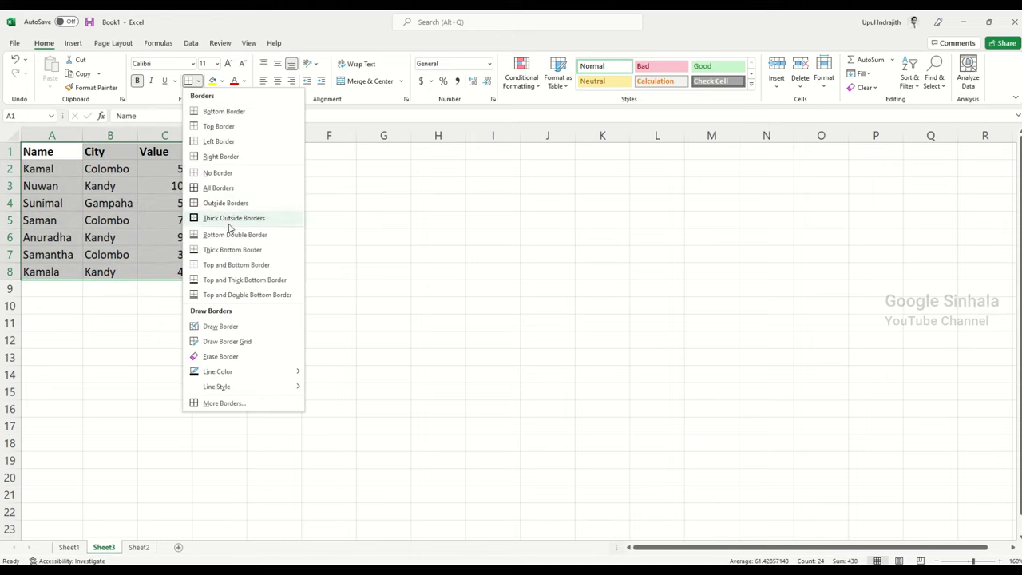
{"action": "left_click", "coordinate": [218, 188]}
{"action": "left_click", "coordinate": [539, 319]}
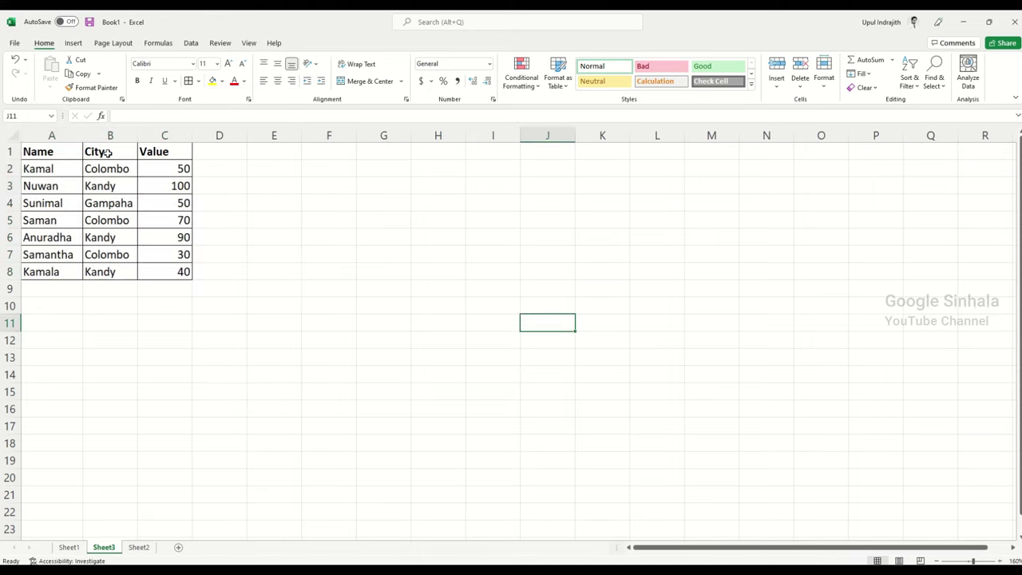
{"action": "left_click", "coordinate": [282, 257]}
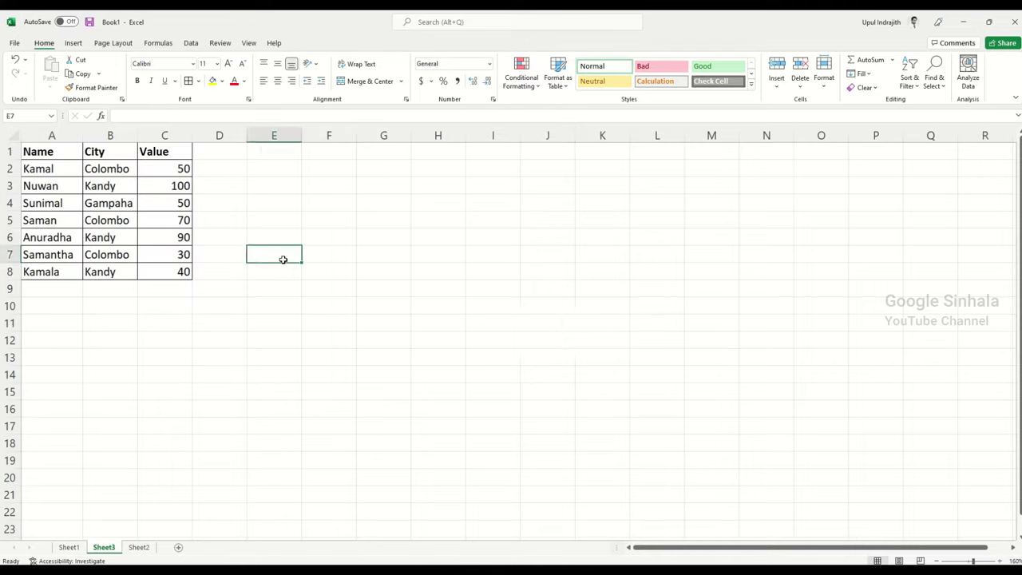
{"action": "left_click", "coordinate": [398, 224]}
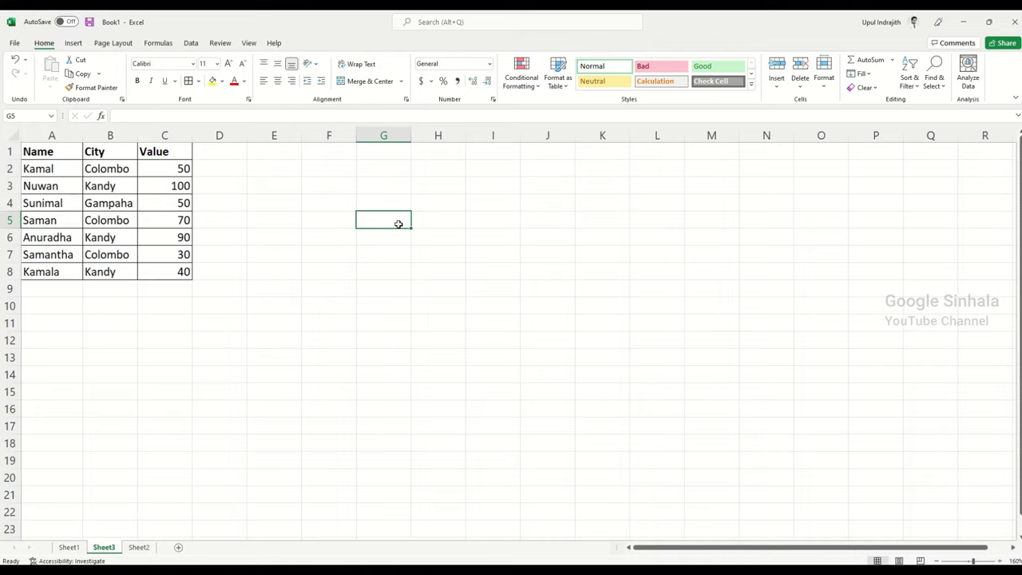
{"action": "left_click", "coordinate": [408, 241]}
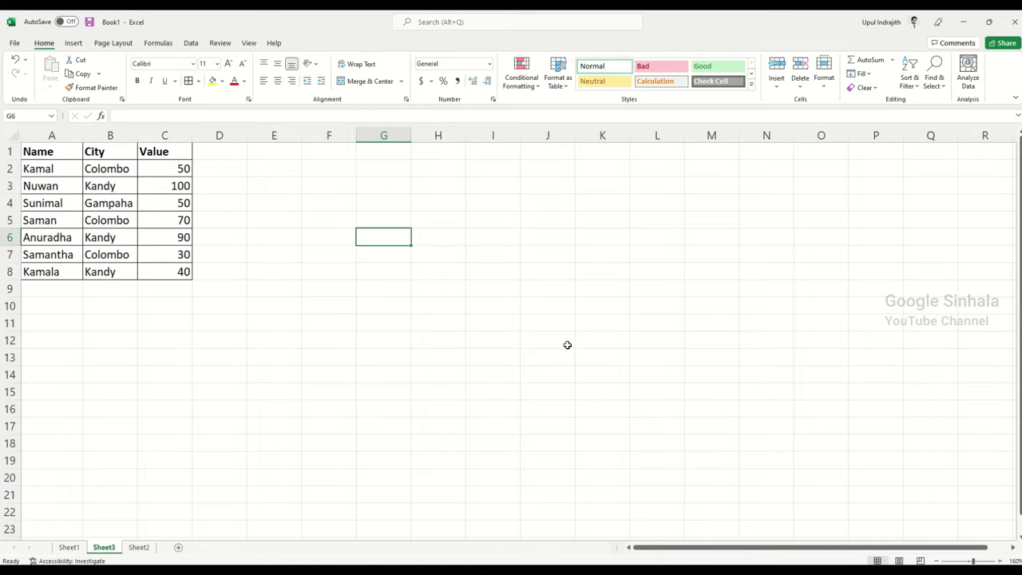
{"action": "left_click", "coordinate": [438, 357]}
{"action": "left_click", "coordinate": [281, 234]}
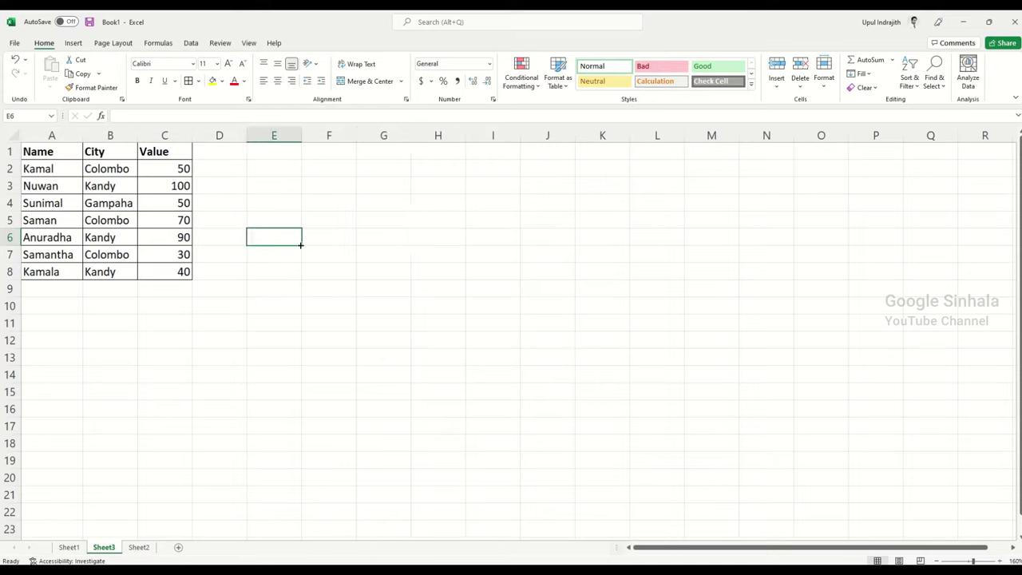
{"action": "mouse_move", "coordinate": [46, 151]}
{"action": "left_mouse_down"}
{"action": "mouse_move", "coordinate": [158, 227]}
{"action": "mouse_move", "coordinate": [160, 270]}
{"action": "left_mouse_up"}
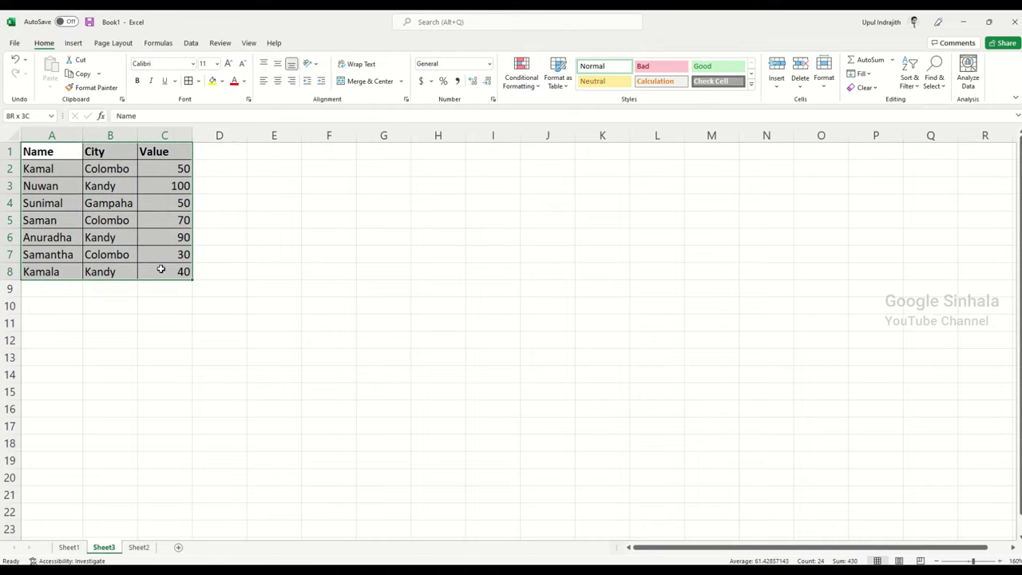
{"action": "left_click", "coordinate": [395, 266]}
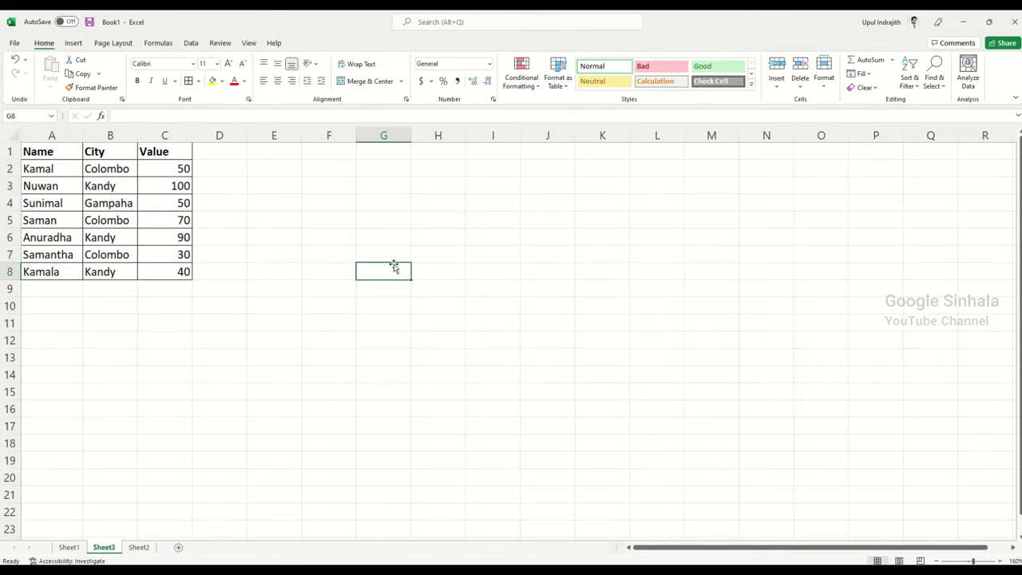
{"action": "left_click", "coordinate": [312, 201]}
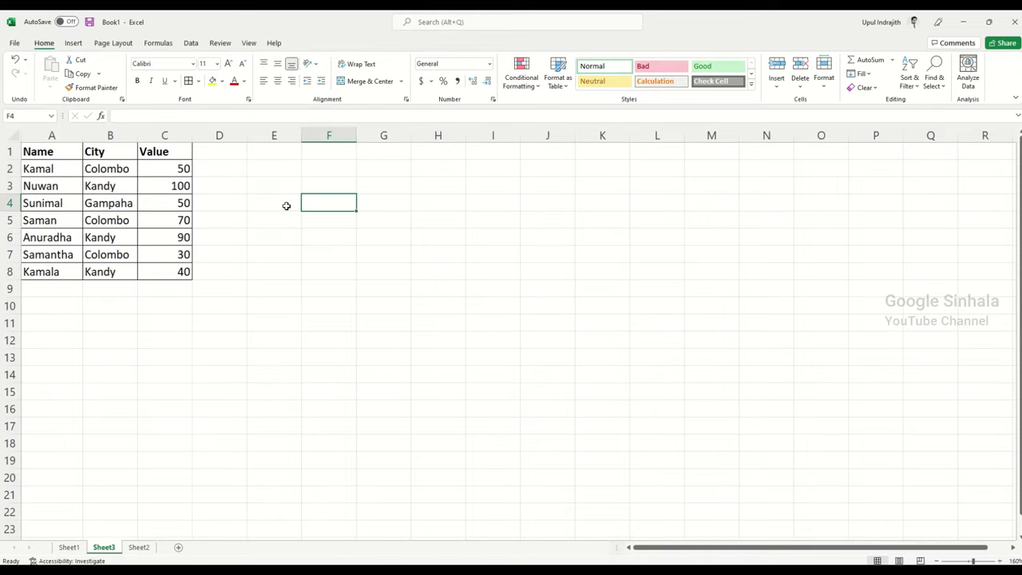
{"action": "left_click", "coordinate": [257, 205]}
{"action": "left_click", "coordinate": [258, 270]}
{"action": "left_click", "coordinate": [26, 150]}
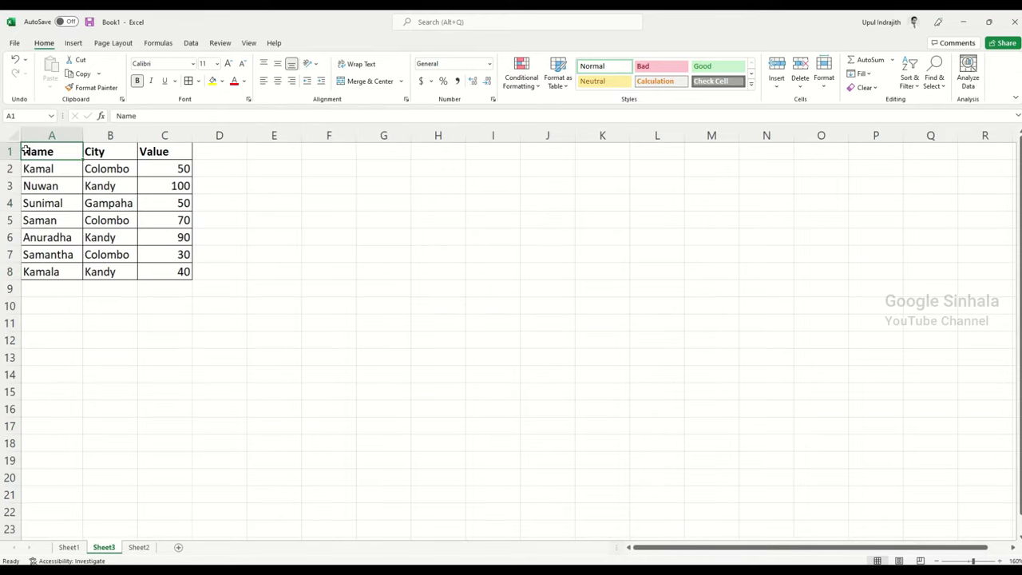
{"action": "left_click", "coordinate": [14, 135]}
{"action": "left_click", "coordinate": [180, 201]}
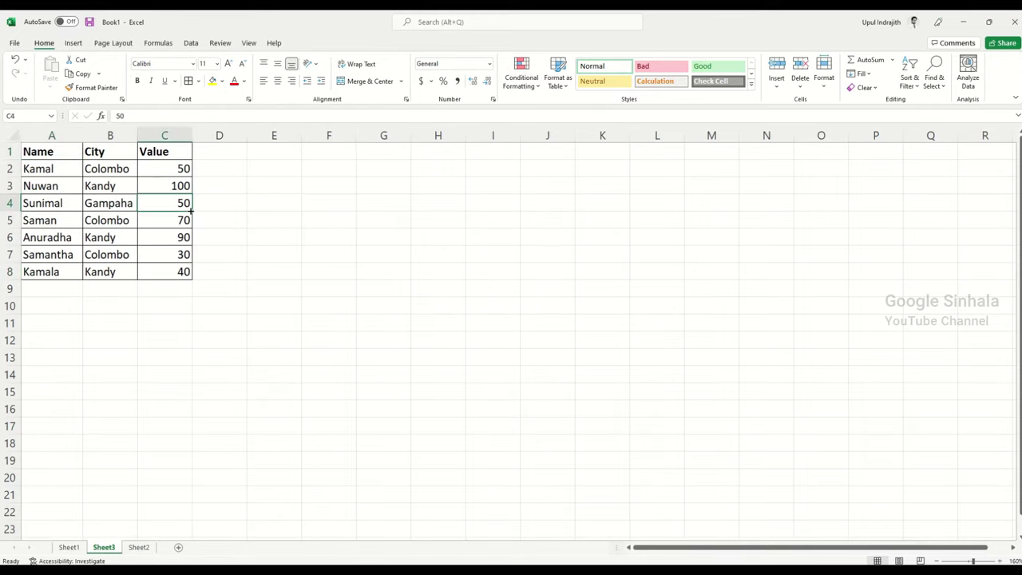
{"action": "left_click", "coordinate": [141, 233]}
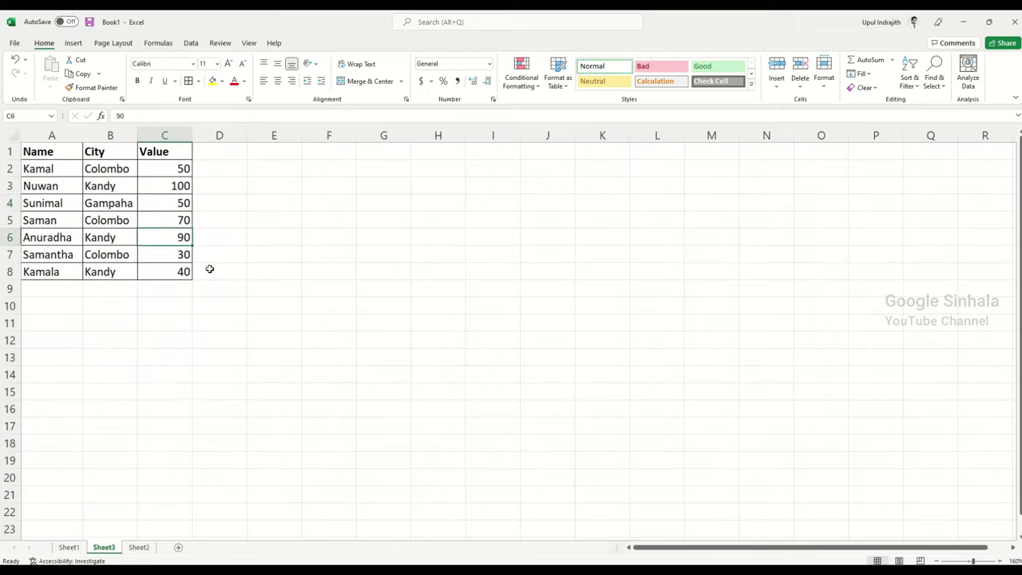
- Apply Comma Style to the Value figures in C2:C8
{"action": "left_click", "coordinate": [210, 269]}
{"action": "left_click", "coordinate": [212, 287]}
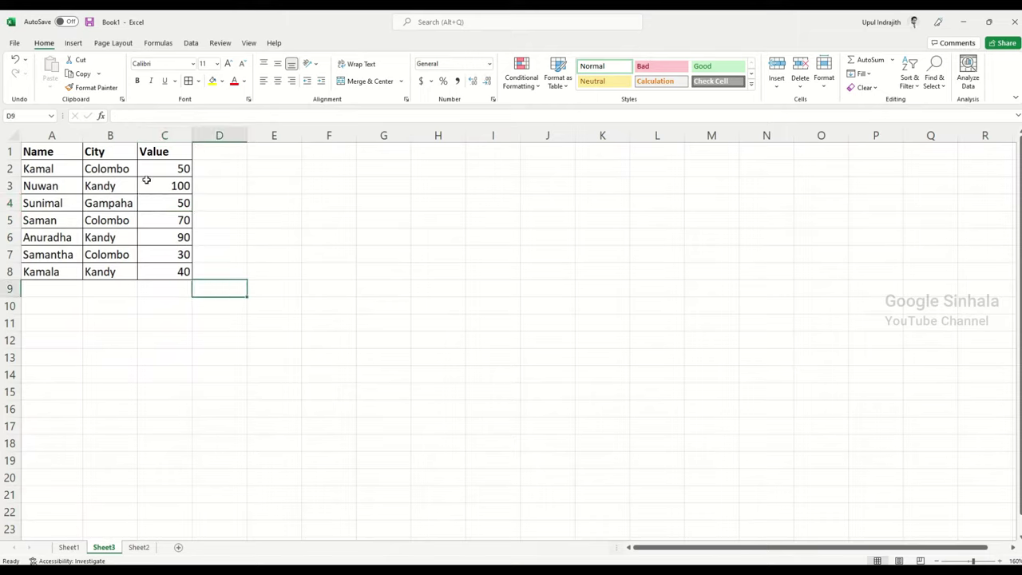
{"action": "left_click_drag", "start_coordinate": [171, 185], "coordinate": [170, 273]}
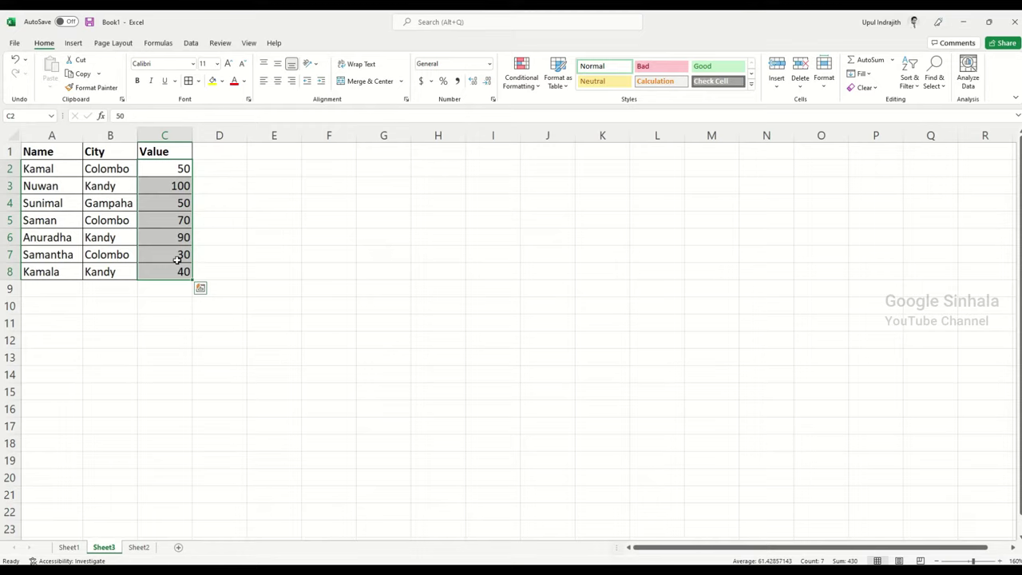
{"action": "left_click", "coordinate": [457, 81]}
{"action": "left_click", "coordinate": [438, 186]}
- Check the formatted Value cells show two decimals, e.g. 50.00 and 100.00
{"action": "left_click_drag", "start_coordinate": [171, 167], "coordinate": [185, 273]}
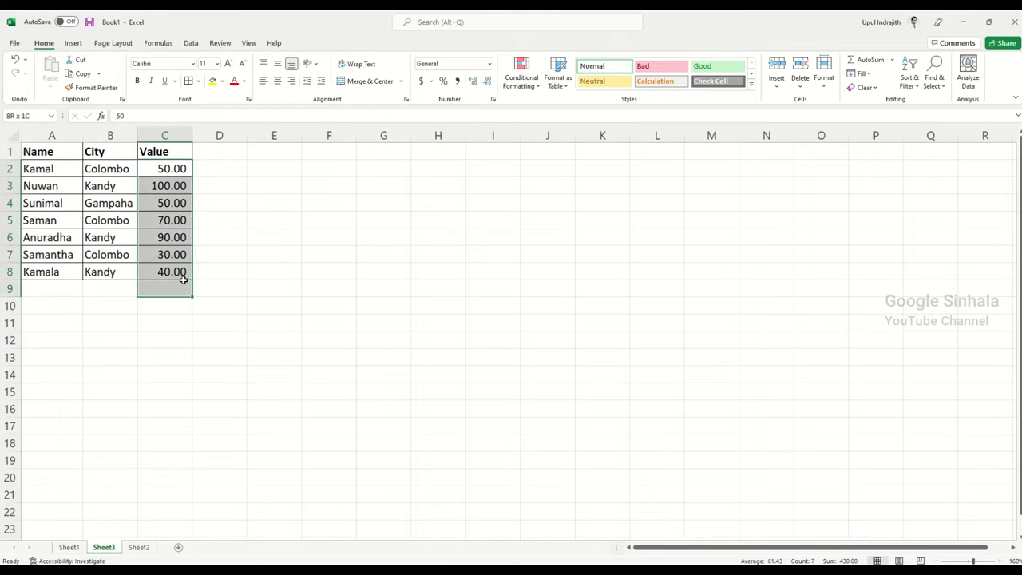
{"action": "left_click", "coordinate": [308, 215]}
{"action": "left_click", "coordinate": [274, 219]}
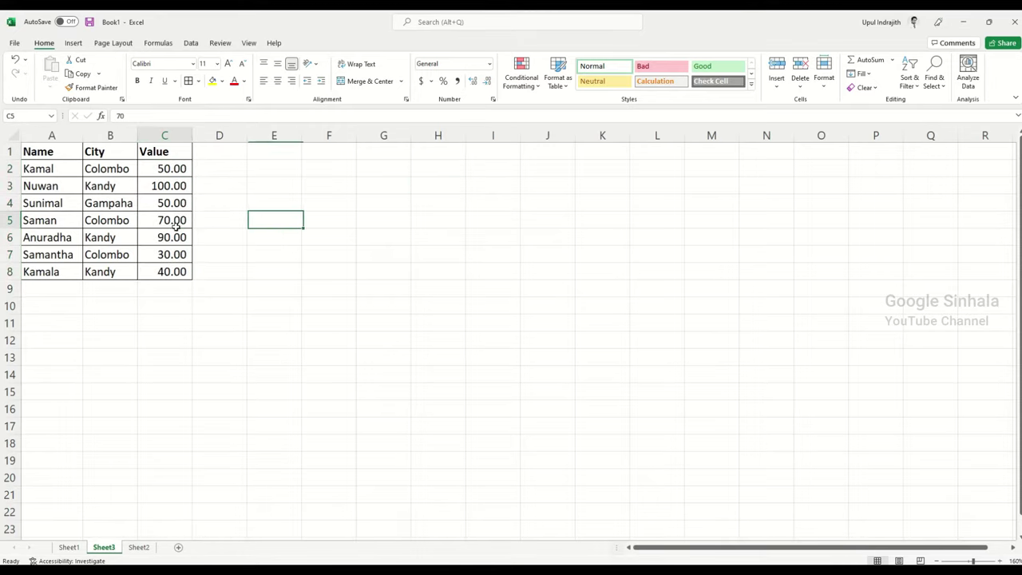
{"action": "left_click", "coordinate": [168, 271]}
{"action": "left_click", "coordinate": [170, 185]}
{"action": "left_click", "coordinate": [174, 223]}
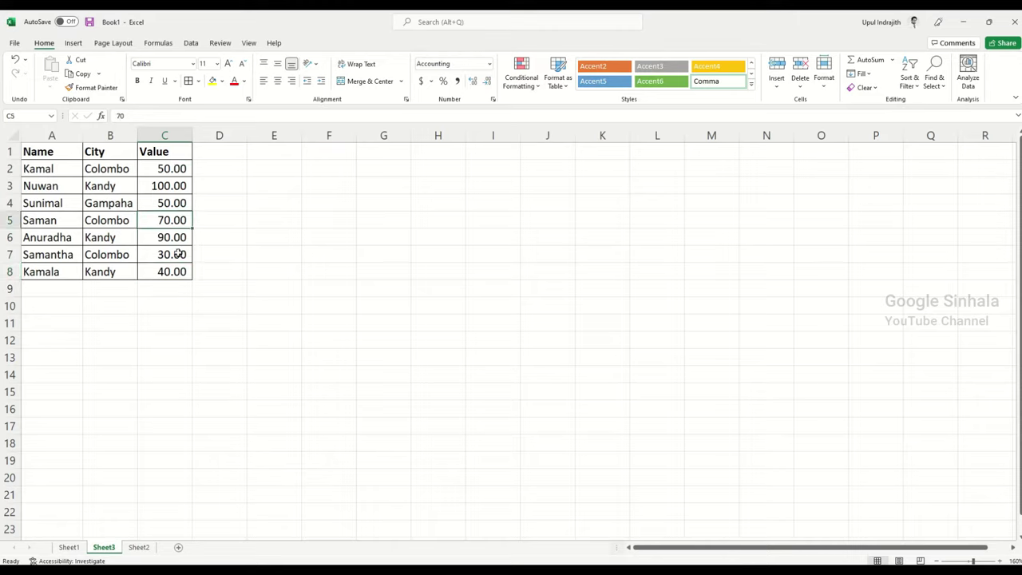
{"action": "left_click", "coordinate": [177, 254]}
{"action": "left_click", "coordinate": [171, 205]}
{"action": "left_click", "coordinate": [176, 221]}
{"action": "left_click", "coordinate": [173, 271]}
{"action": "left_click", "coordinate": [176, 289]}
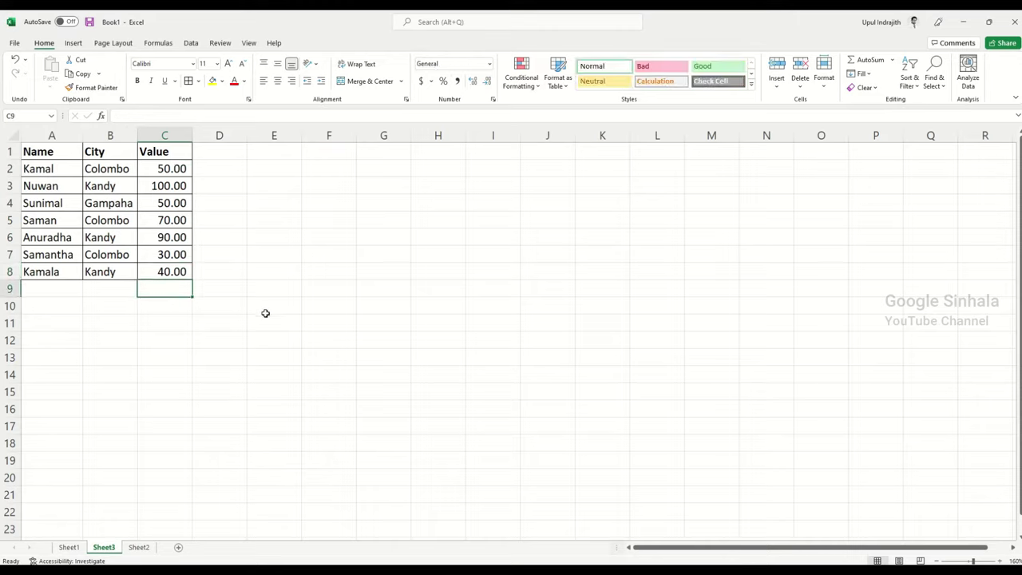
{"action": "left_click", "coordinate": [158, 166]}
{"action": "left_click", "coordinate": [183, 228]}
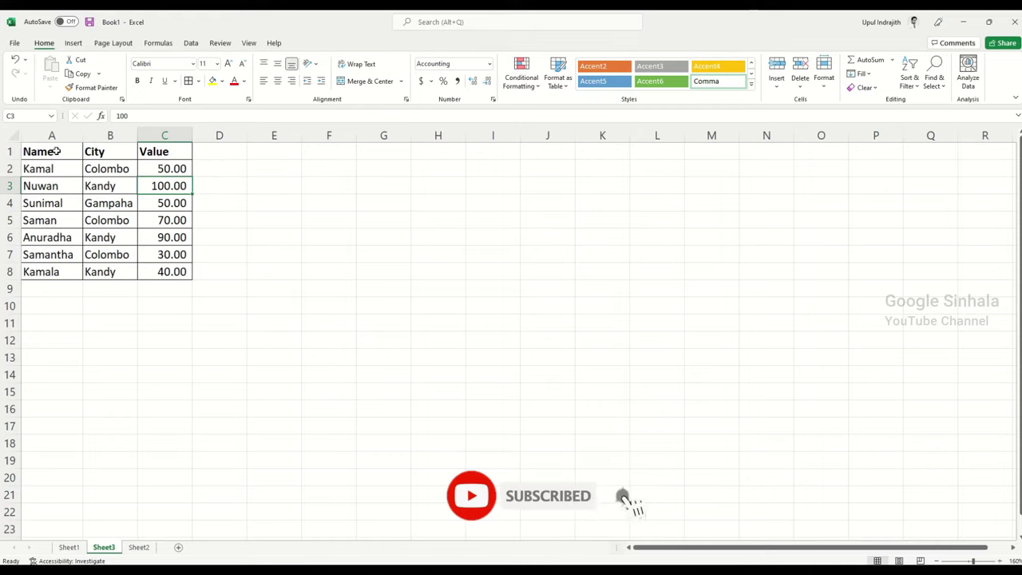
- Select the whole Name, City, Value data table A1:C8
{"action": "left_click_drag", "start_coordinate": [32, 152], "coordinate": [167, 272]}
{"action": "left_click", "coordinate": [254, 221]}
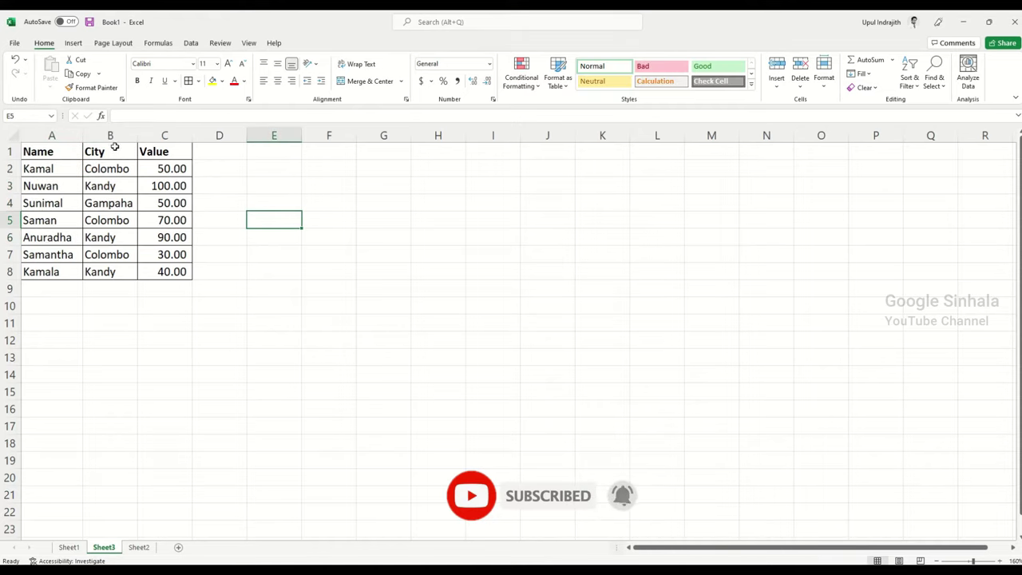
{"action": "mouse_move", "coordinate": [32, 151]}
{"action": "left_mouse_down"}
{"action": "mouse_move", "coordinate": [136, 157]}
{"action": "mouse_move", "coordinate": [168, 172]}
{"action": "mouse_move", "coordinate": [76, 149]}
{"action": "left_mouse_up"}
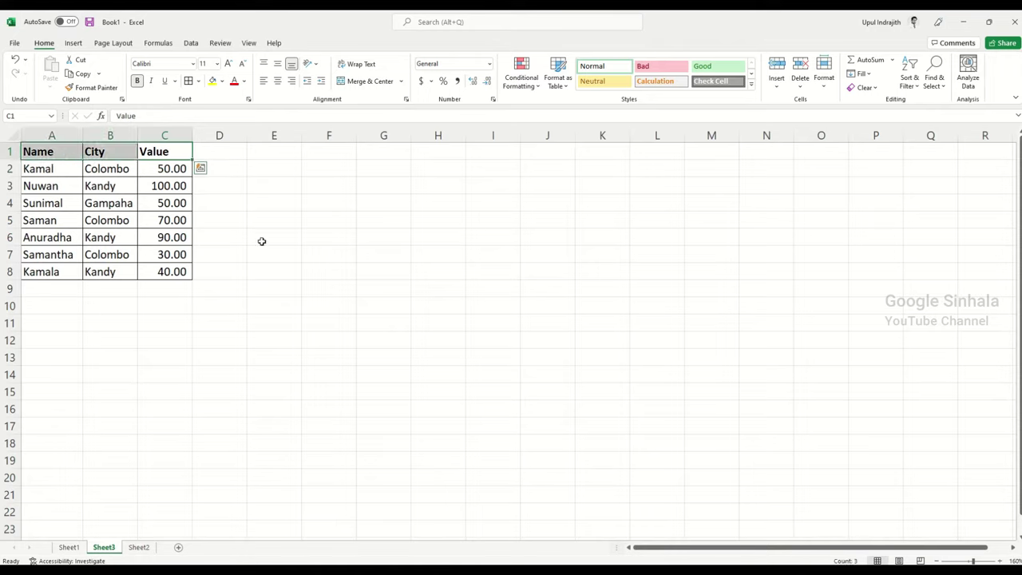
{"action": "left_click", "coordinate": [315, 258]}
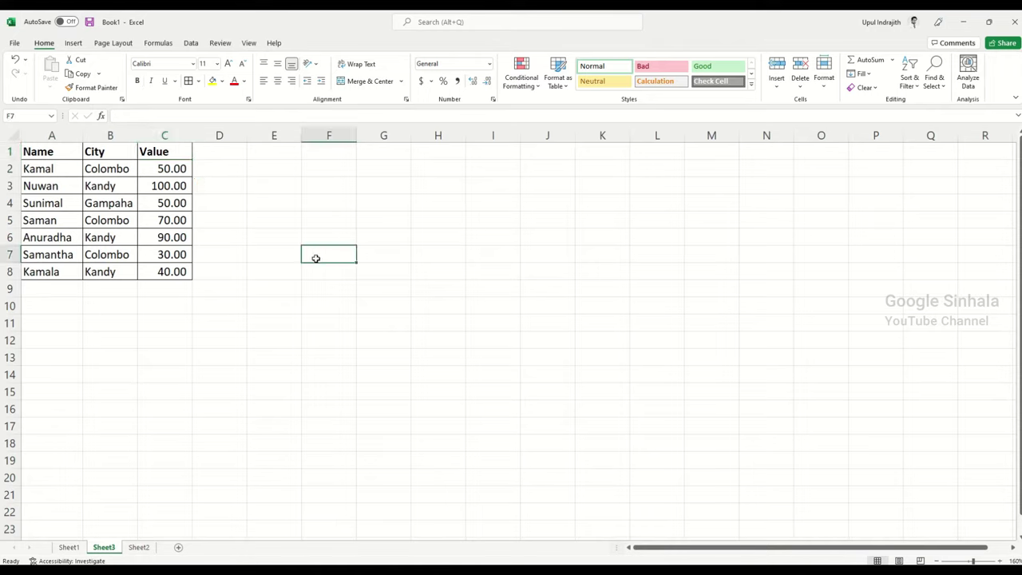
{"action": "left_click_drag", "start_coordinate": [40, 154], "coordinate": [170, 274]}
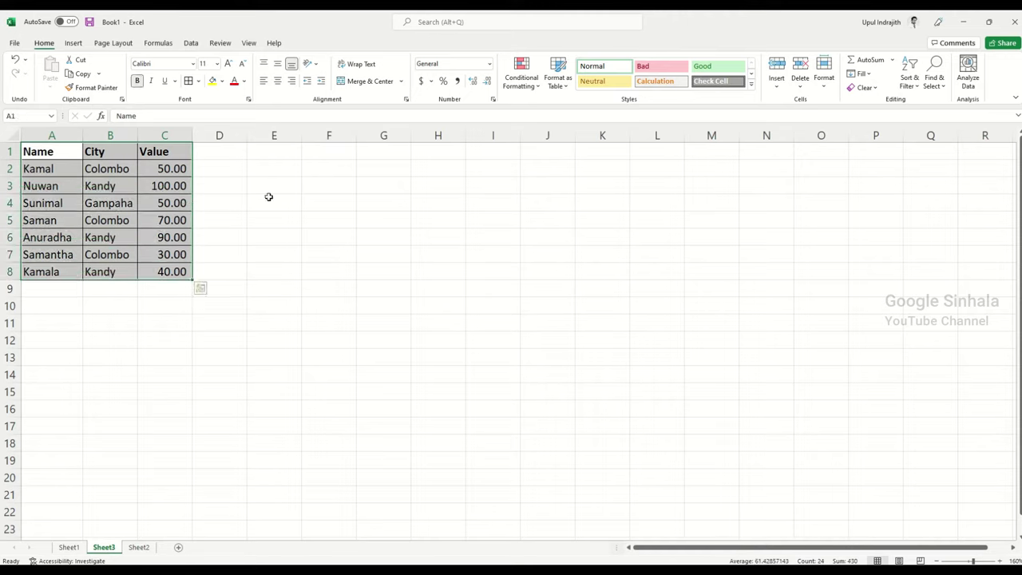
- Insert a PivotTable from the A1:C8 range onto a new worksheet
{"action": "left_click", "coordinate": [72, 43]}
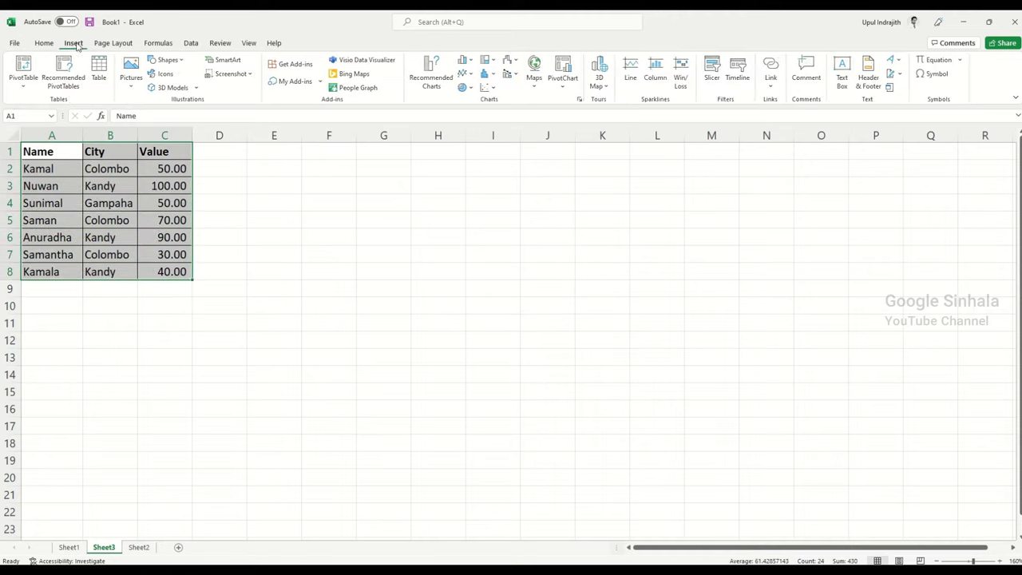
{"action": "left_click", "coordinate": [22, 68]}
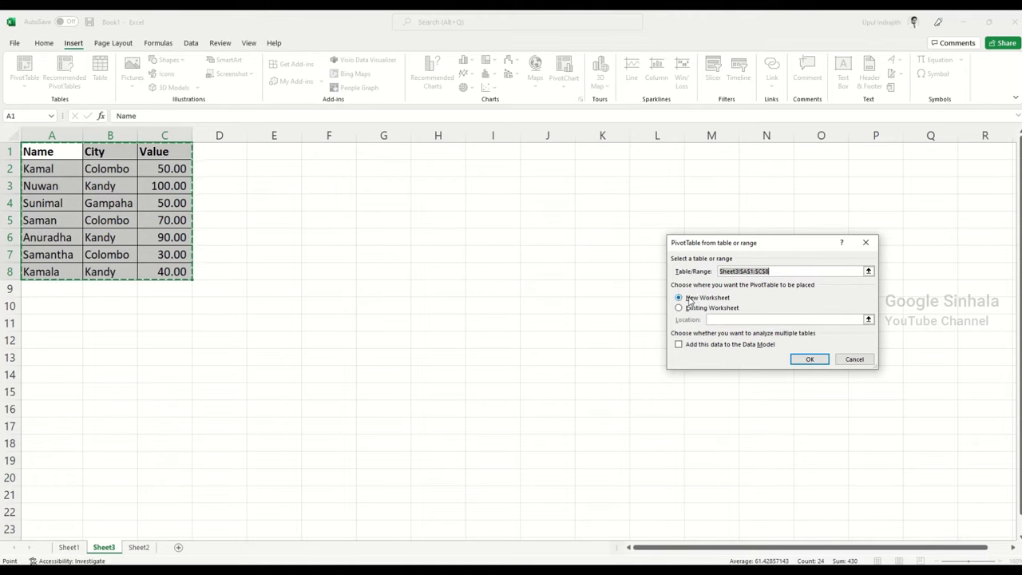
{"action": "left_click", "coordinate": [811, 359]}
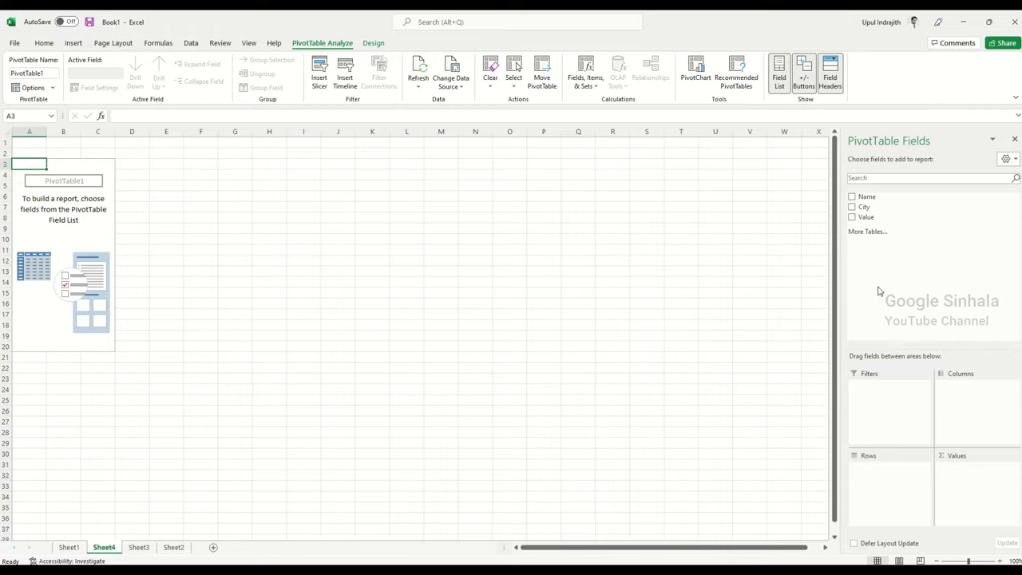
- Sum Value by City in the pivot: Colombo 150, Gampaha 50, Kandy 230
{"action": "left_click_drag", "start_coordinate": [866, 197], "coordinate": [899, 494]}
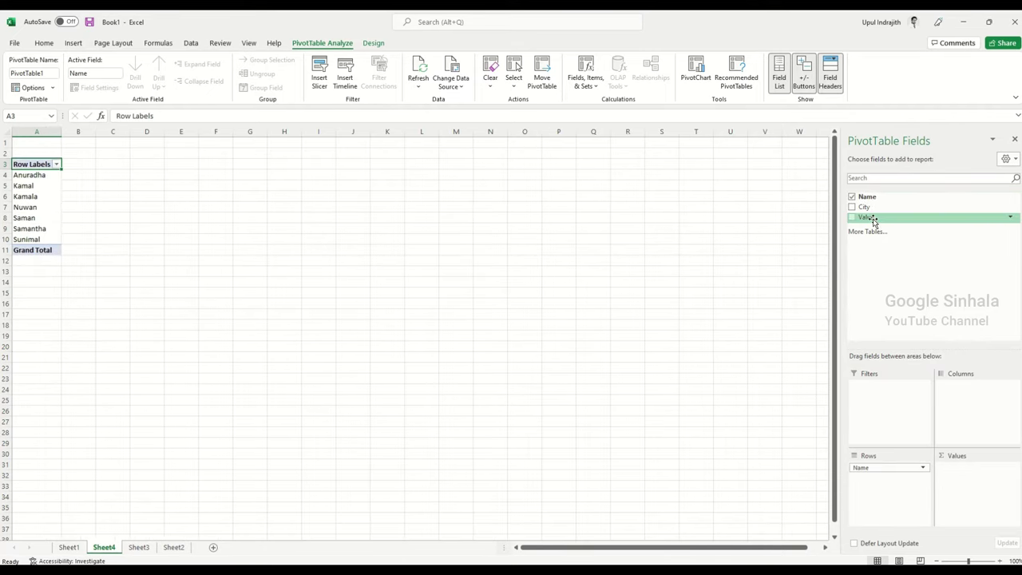
{"action": "left_click_drag", "start_coordinate": [866, 217], "coordinate": [966, 511]}
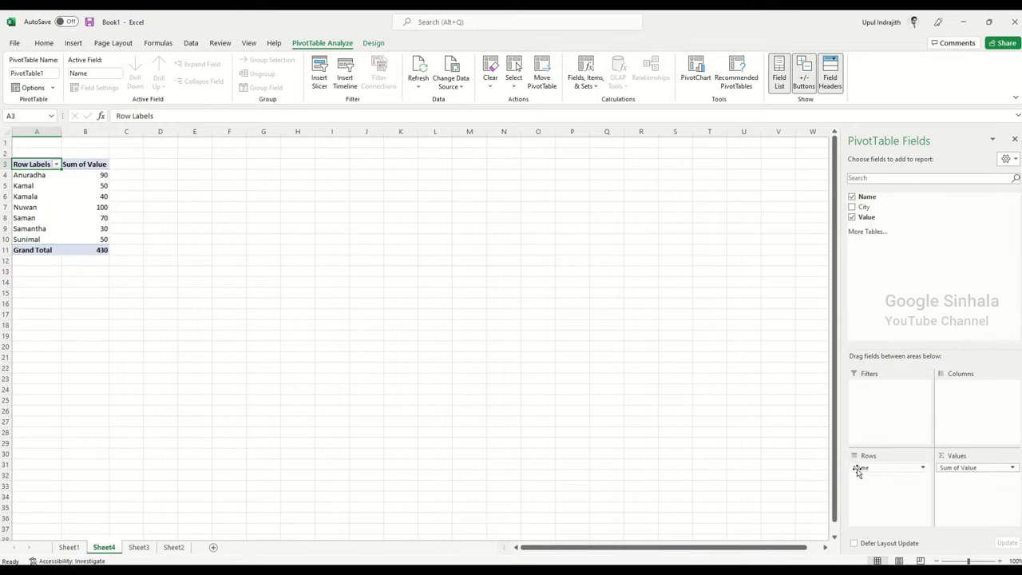
{"action": "left_click_drag", "start_coordinate": [863, 467], "coordinate": [900, 256]}
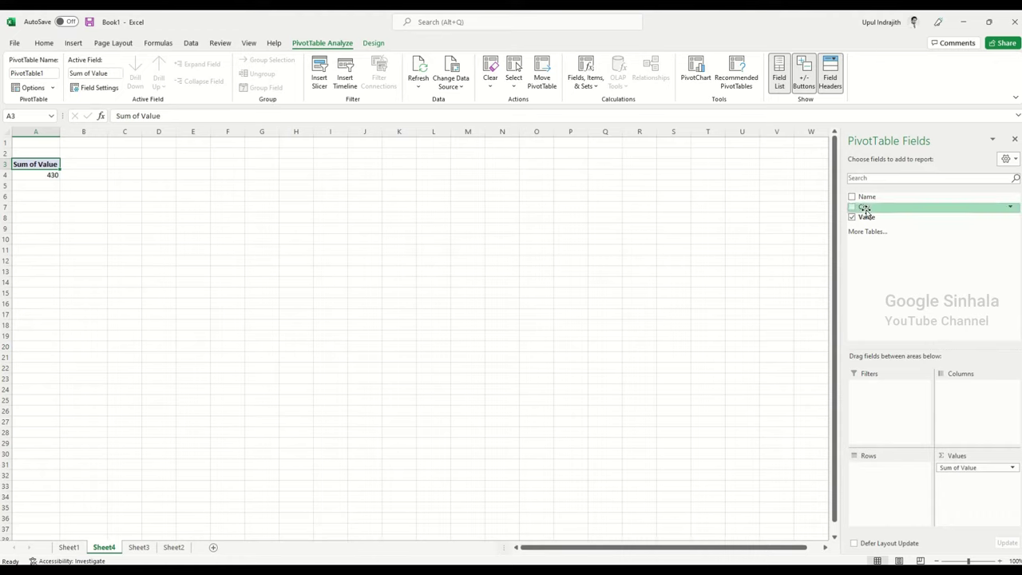
{"action": "left_click_drag", "start_coordinate": [862, 207], "coordinate": [887, 470]}
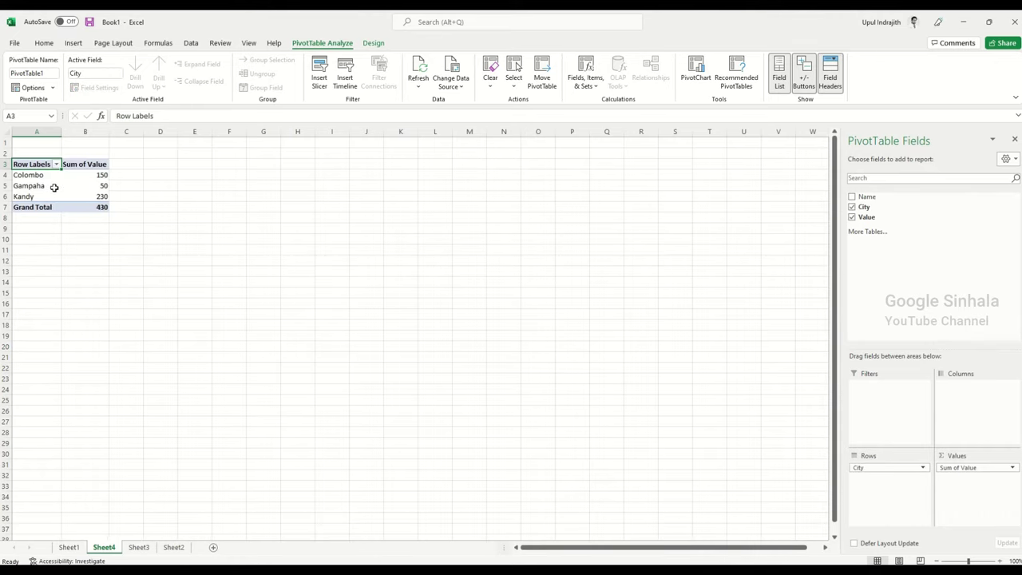
- Nest the Name field beneath City in the pivot's rows
{"action": "left_click", "coordinate": [998, 561]}
{"action": "left_click", "coordinate": [998, 561]}
{"action": "left_click", "coordinate": [998, 561]}
{"action": "left_click", "coordinate": [998, 561]}
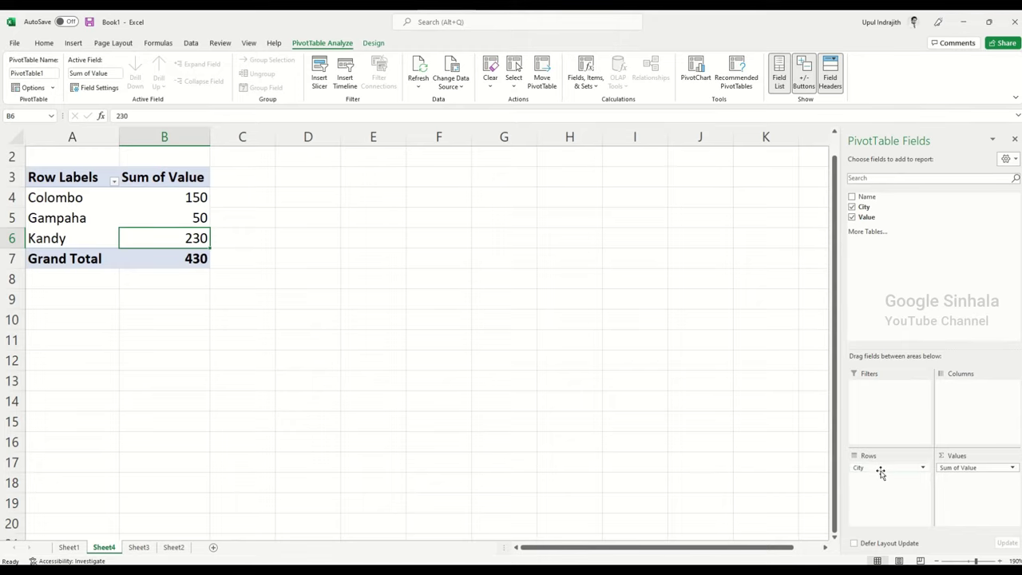
{"action": "mouse_move", "coordinate": [867, 197]}
{"action": "left_mouse_down"}
{"action": "mouse_move", "coordinate": [912, 264]}
{"action": "mouse_move", "coordinate": [907, 488]}
{"action": "left_mouse_up"}
- Reselect a pivot cell so the PivotTable Fields list reappears
{"action": "left_click", "coordinate": [511, 372]}
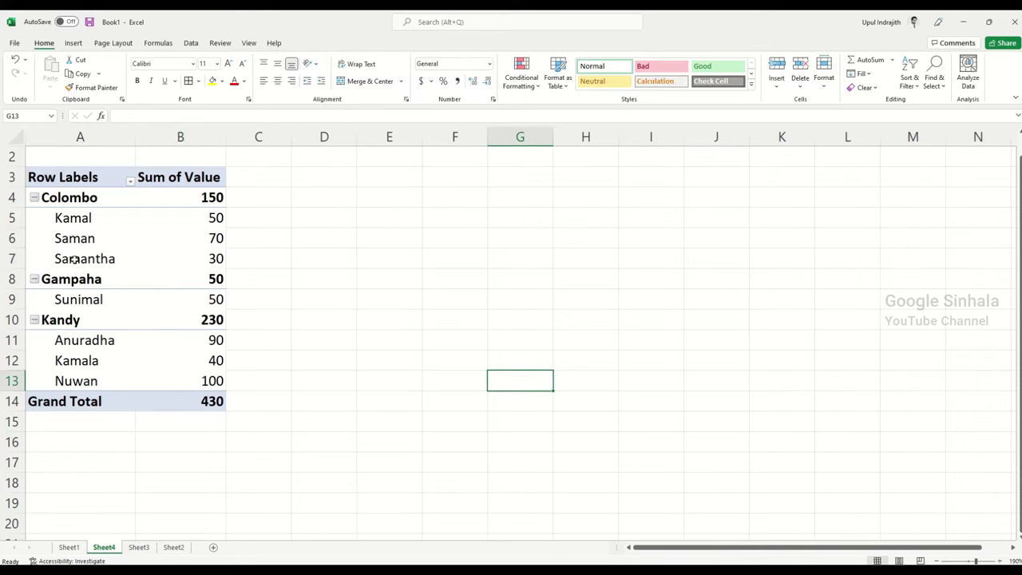
{"action": "left_click", "coordinate": [12, 197]}
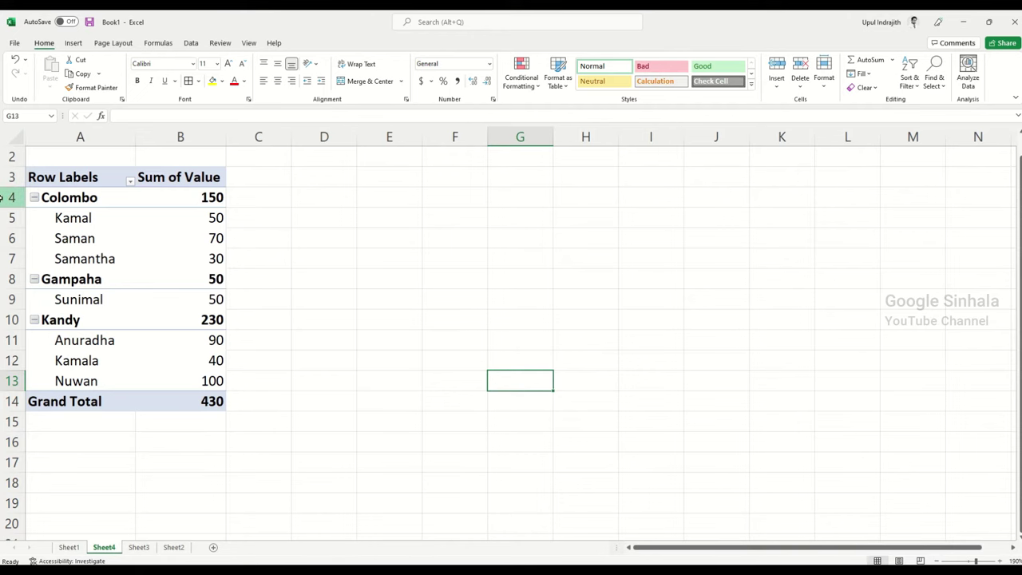
{"action": "left_click", "coordinate": [280, 212]}
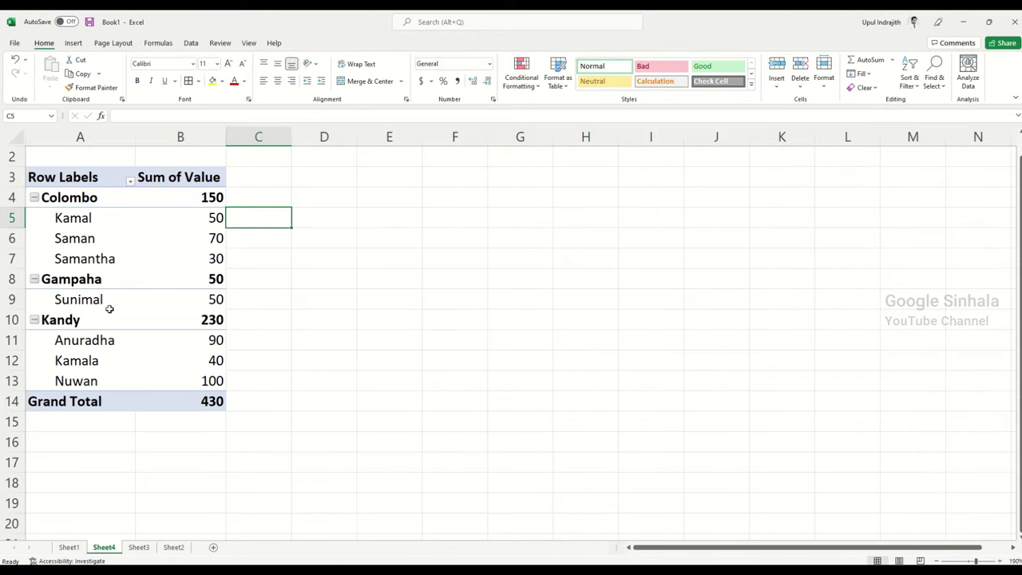
{"action": "left_click", "coordinate": [110, 266]}
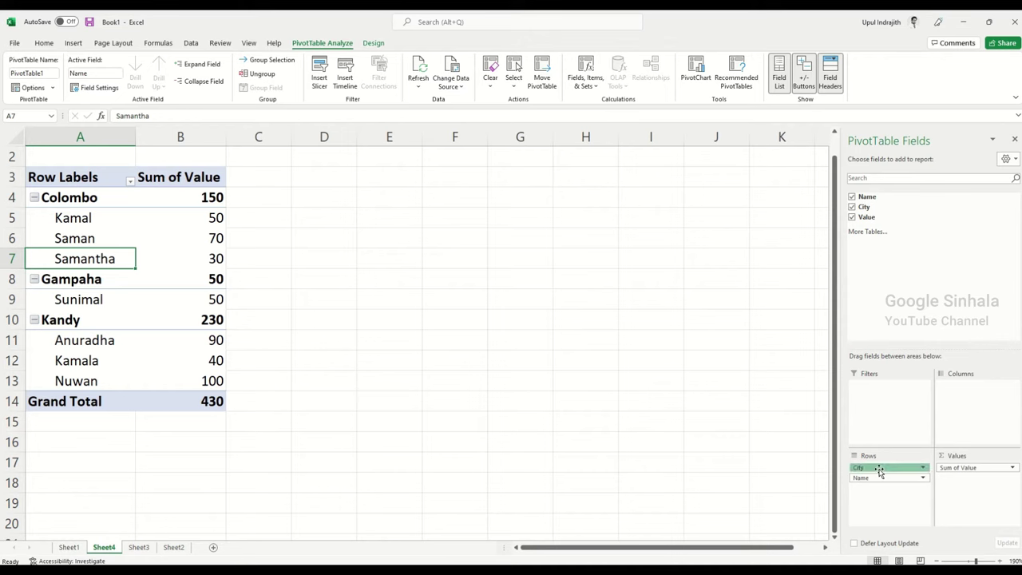
- Move City to the pivot's columns and widen column D to fit the figures
{"action": "left_click_drag", "start_coordinate": [878, 468], "coordinate": [950, 419]}
{"action": "left_click", "coordinate": [618, 314]}
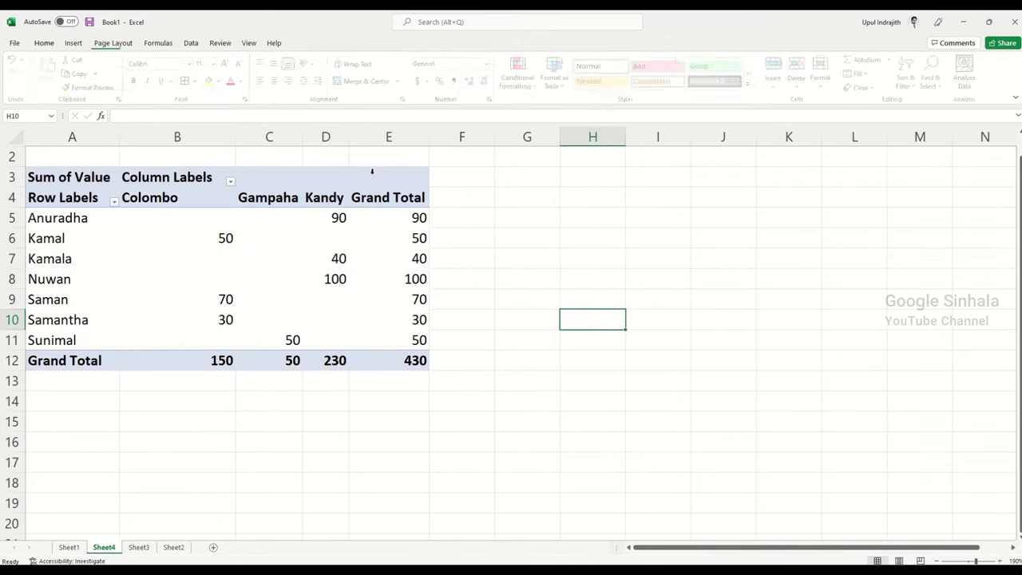
{"action": "left_click_drag", "start_coordinate": [349, 139], "coordinate": [354, 139]}
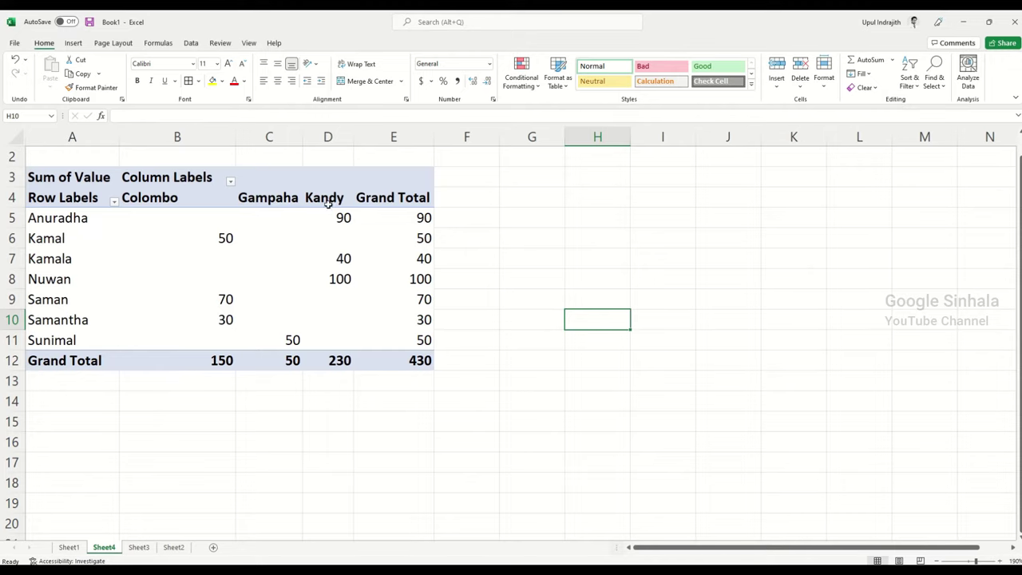
{"action": "left_click_drag", "start_coordinate": [354, 139], "coordinate": [377, 139]}
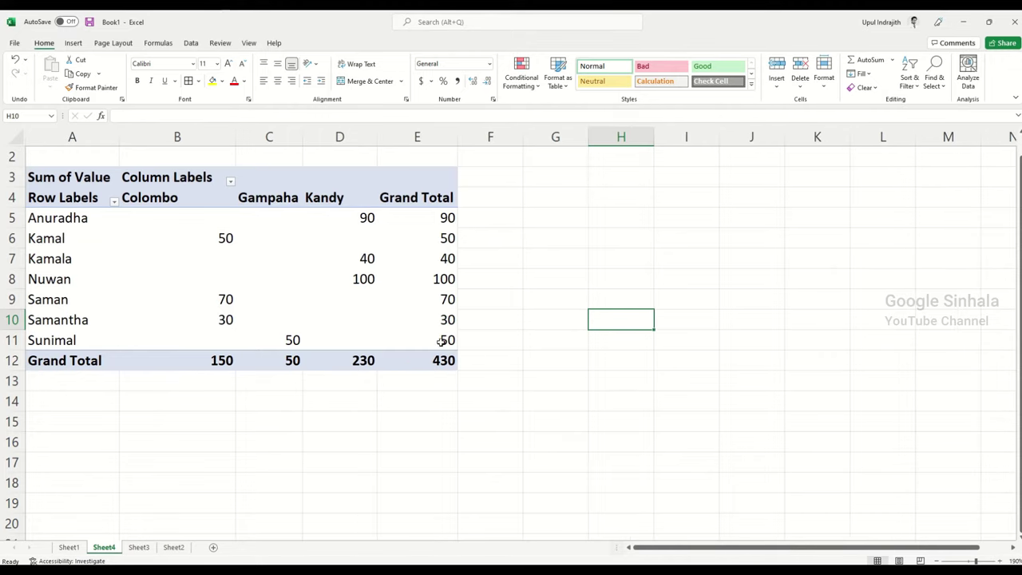
- Turn City into the pivot's report filter
{"action": "left_click", "coordinate": [500, 302]}
{"action": "left_click", "coordinate": [403, 283]}
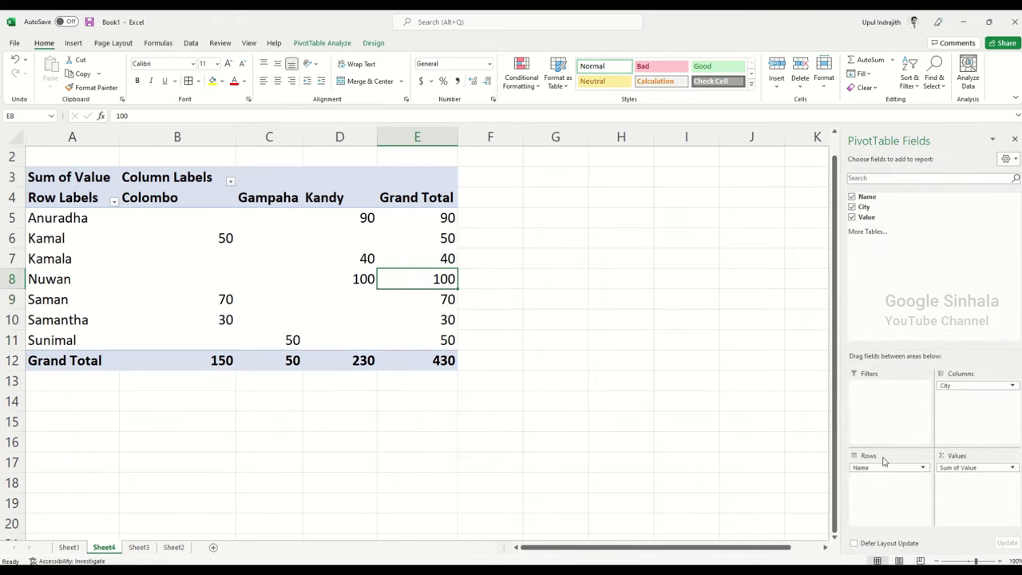
{"action": "left_click_drag", "start_coordinate": [950, 386], "coordinate": [892, 392]}
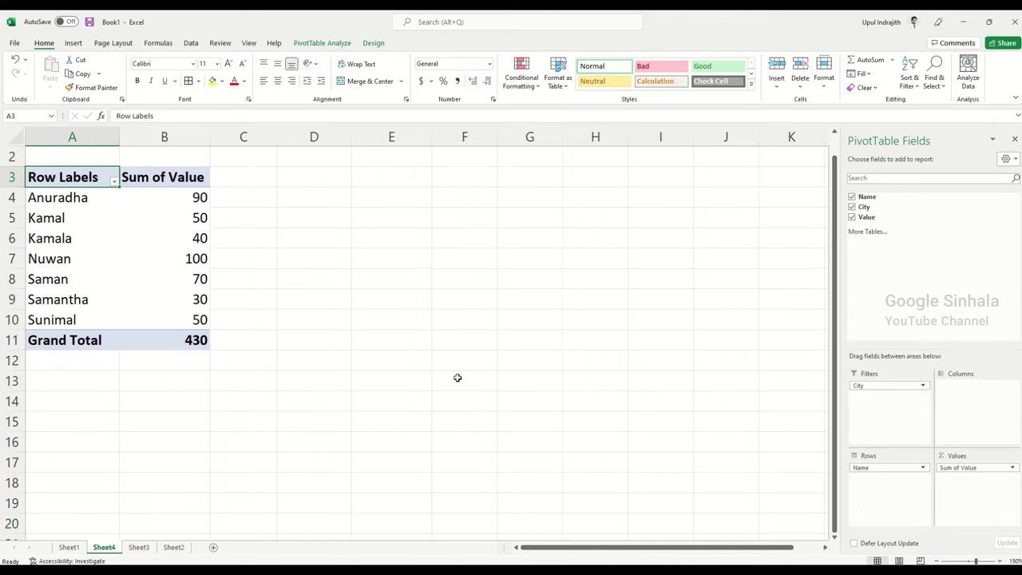
- Filter the pivot by City to show only Colombo, with multiple selection off
{"action": "scroll", "coordinate": [373, 358], "scroll_direction": "up", "scroll_amount": 1}
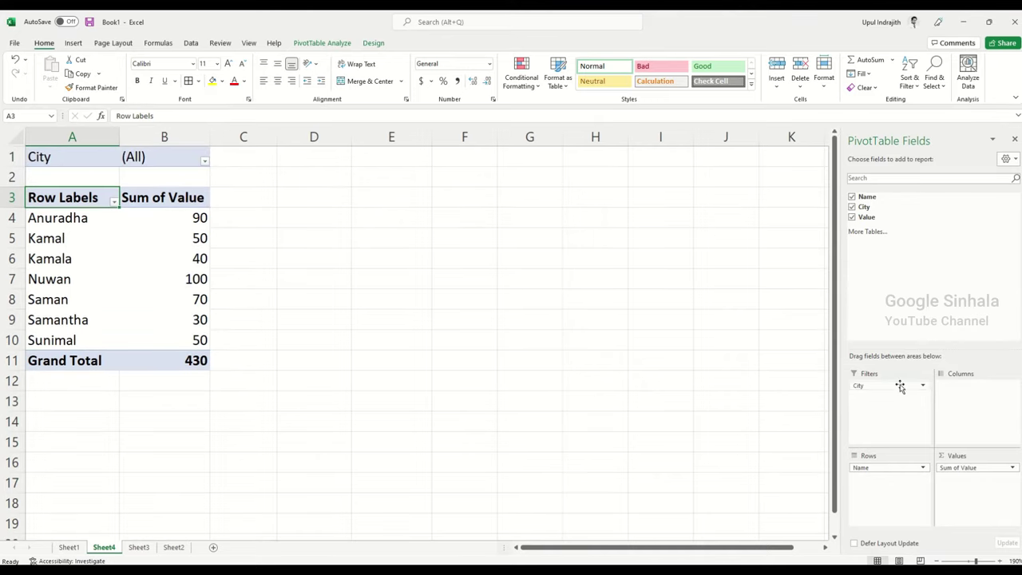
{"action": "left_click", "coordinate": [443, 224]}
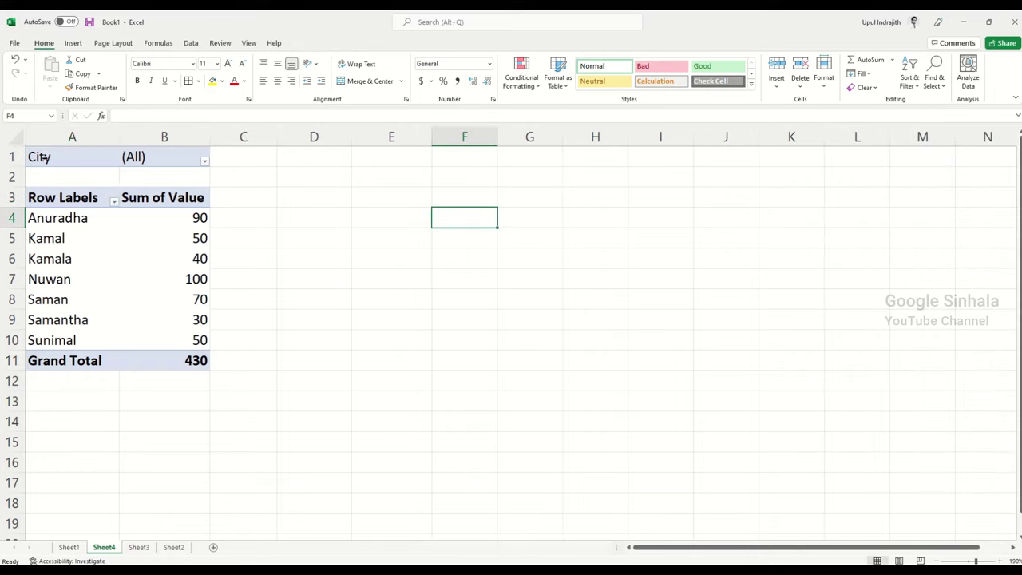
{"action": "left_click", "coordinate": [10, 154]}
{"action": "left_click", "coordinate": [320, 251]}
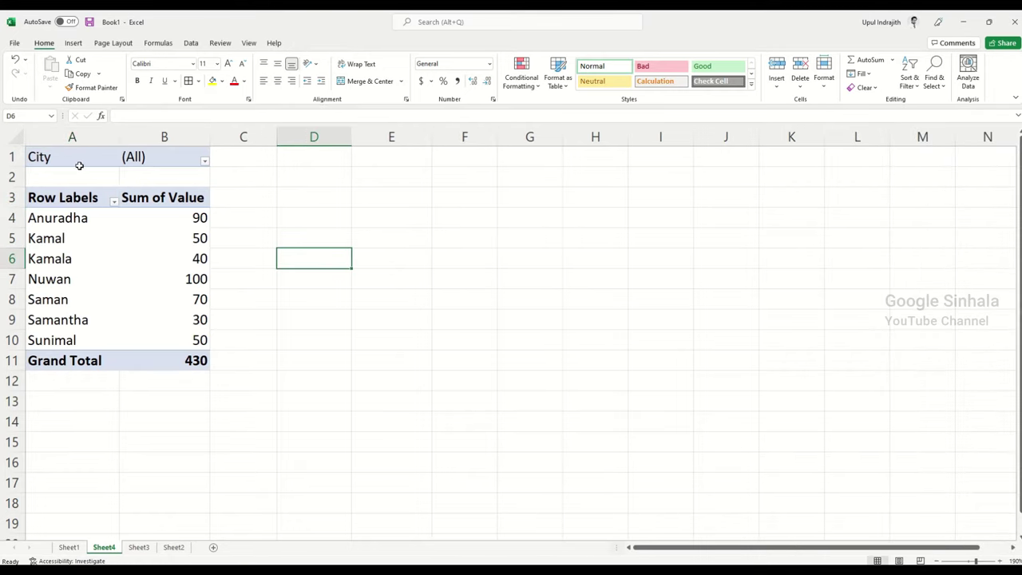
{"action": "left_click", "coordinate": [204, 161]}
{"action": "left_click", "coordinate": [277, 177]}
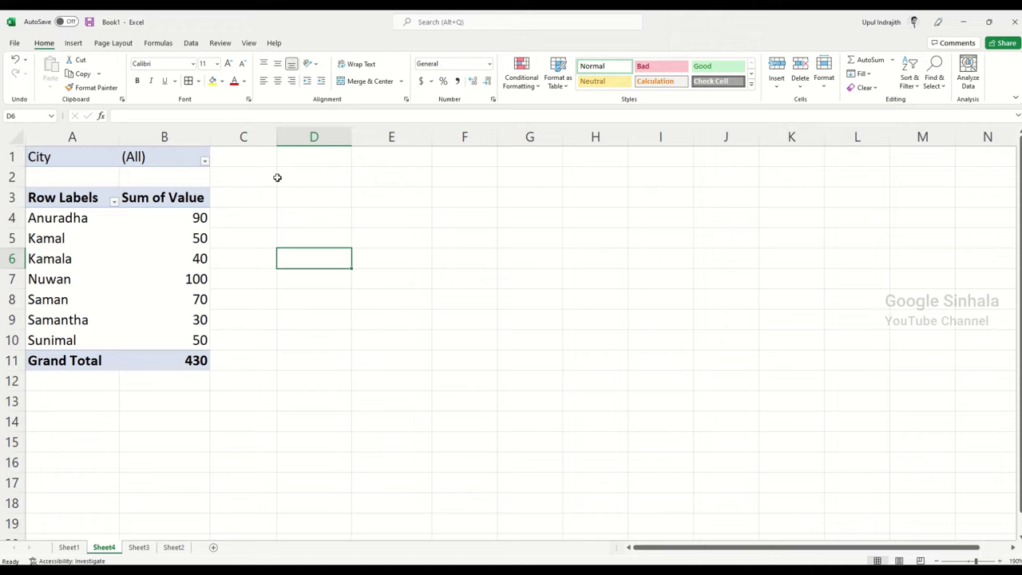
{"action": "left_click", "coordinate": [204, 160]}
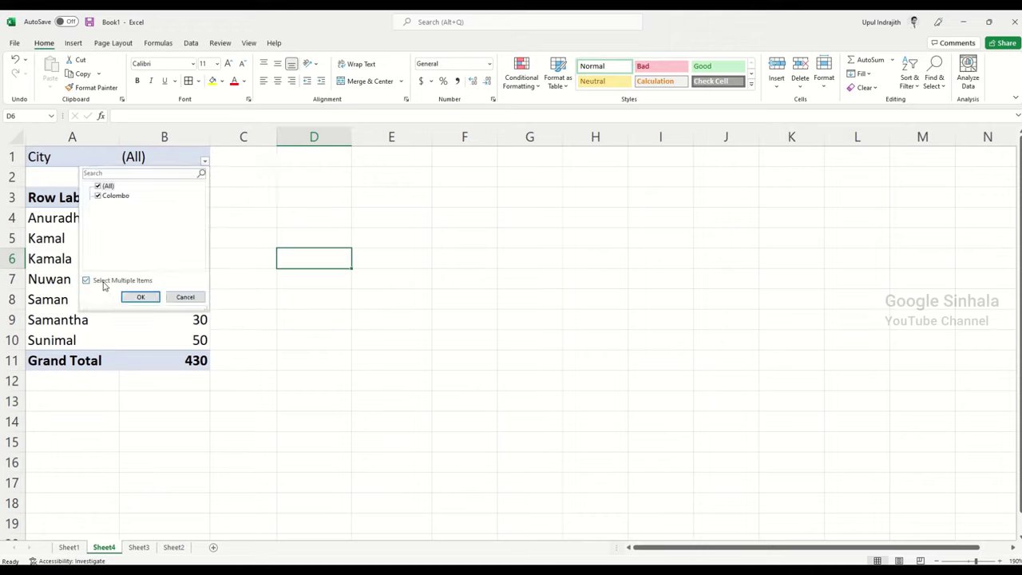
{"action": "left_click", "coordinate": [110, 197]}
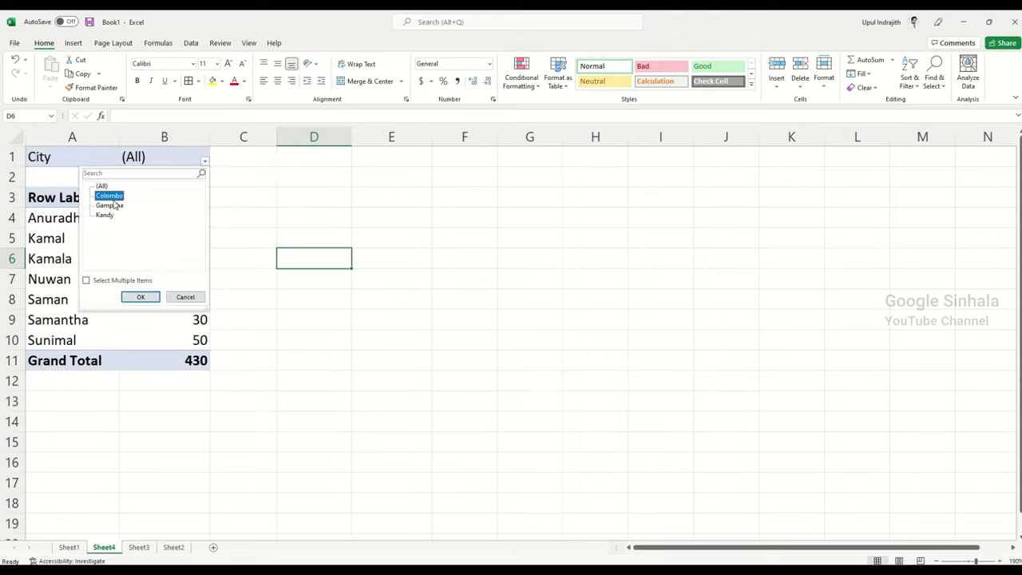
{"action": "left_click", "coordinate": [142, 296]}
{"action": "left_click", "coordinate": [327, 360]}
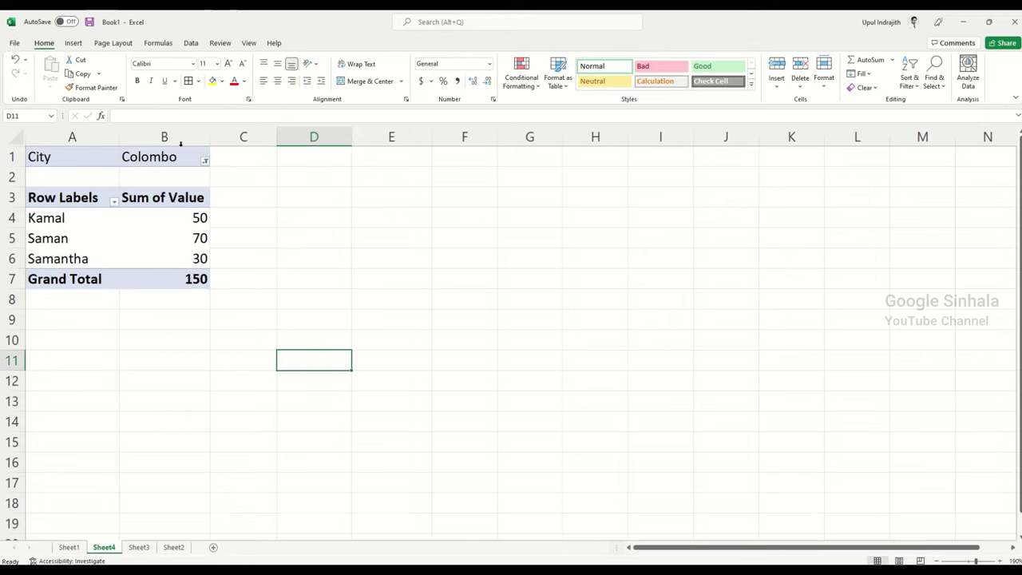
- Switch the City filter to Gampaha only, leaving a single name with 50
{"action": "left_click", "coordinate": [205, 161]}
{"action": "left_click", "coordinate": [110, 206]}
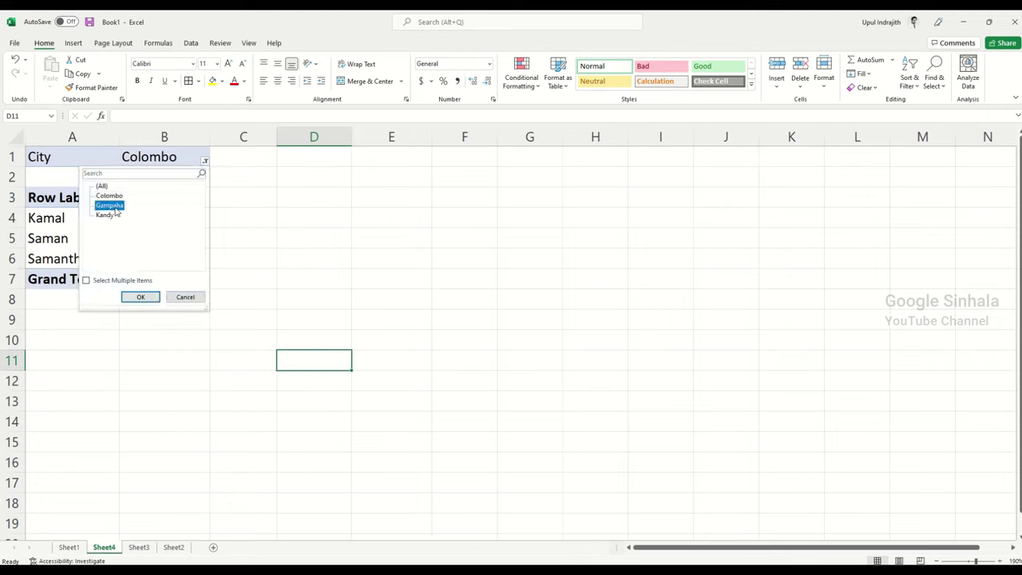
{"action": "left_click", "coordinate": [142, 297]}
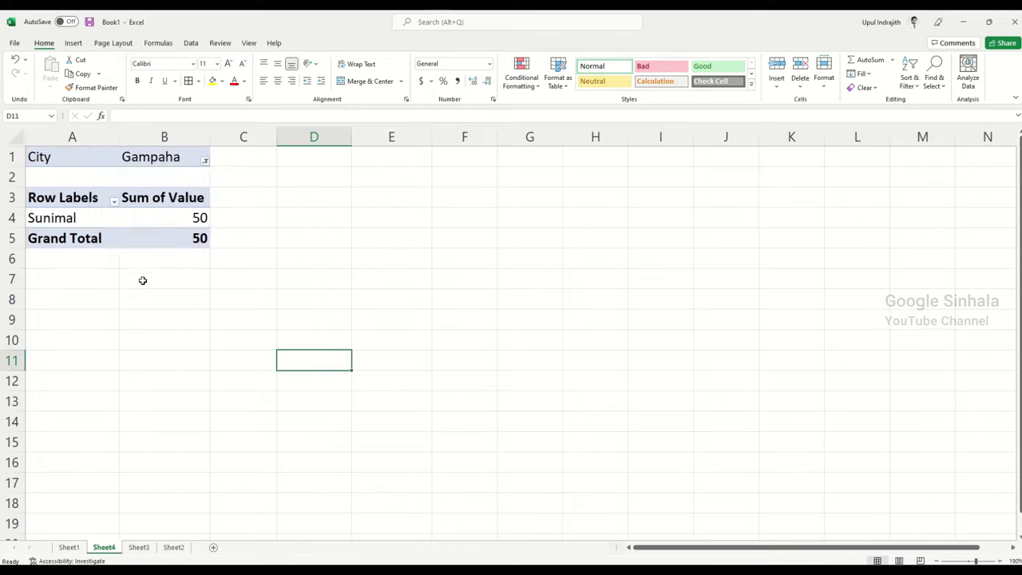
{"action": "left_click", "coordinate": [205, 161]}
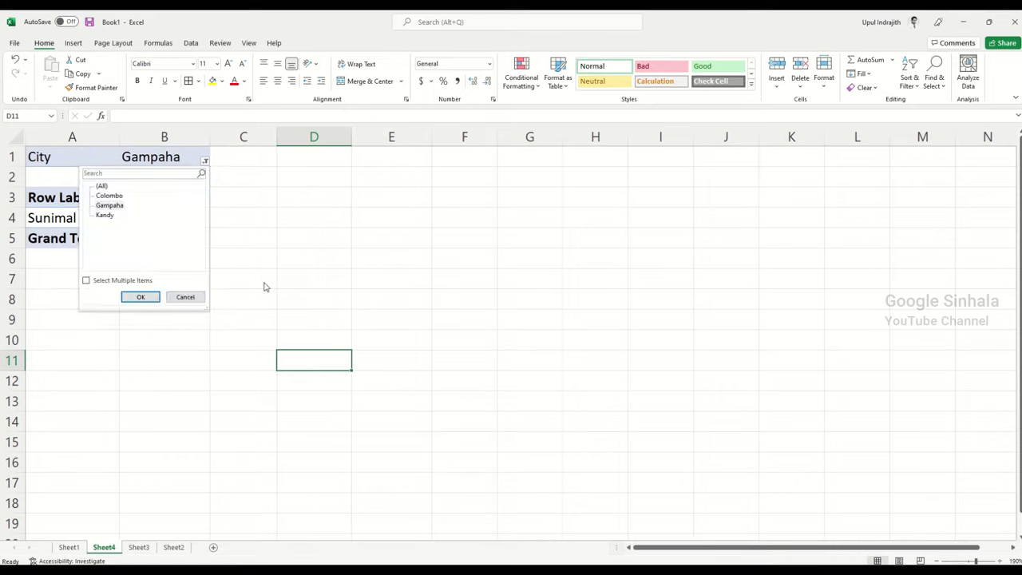
- Filter the pivot to Gampaha and Kandy together, totalling 280
{"action": "left_click", "coordinate": [102, 186]}
{"action": "left_click", "coordinate": [154, 300]}
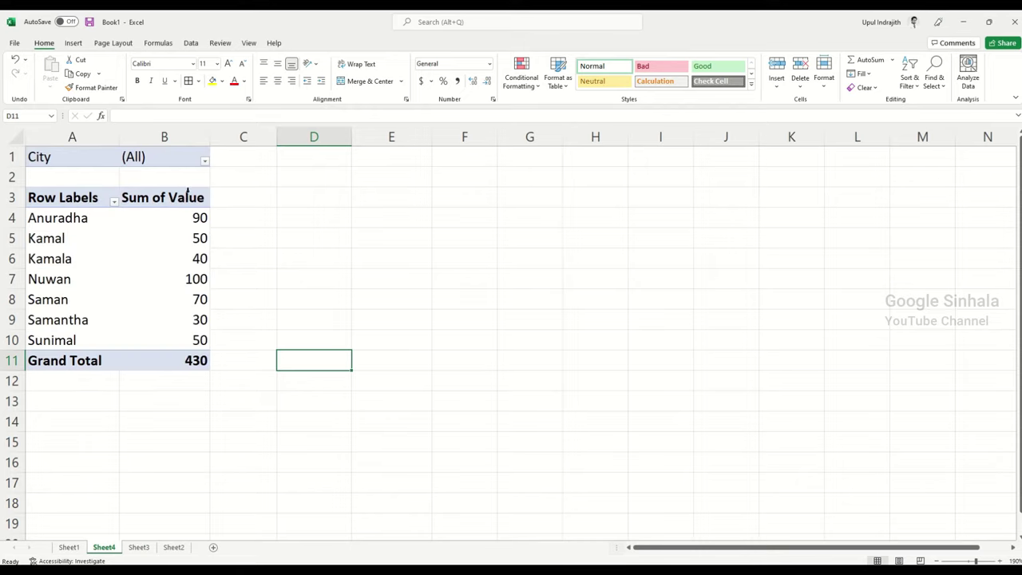
{"action": "left_click", "coordinate": [206, 161]}
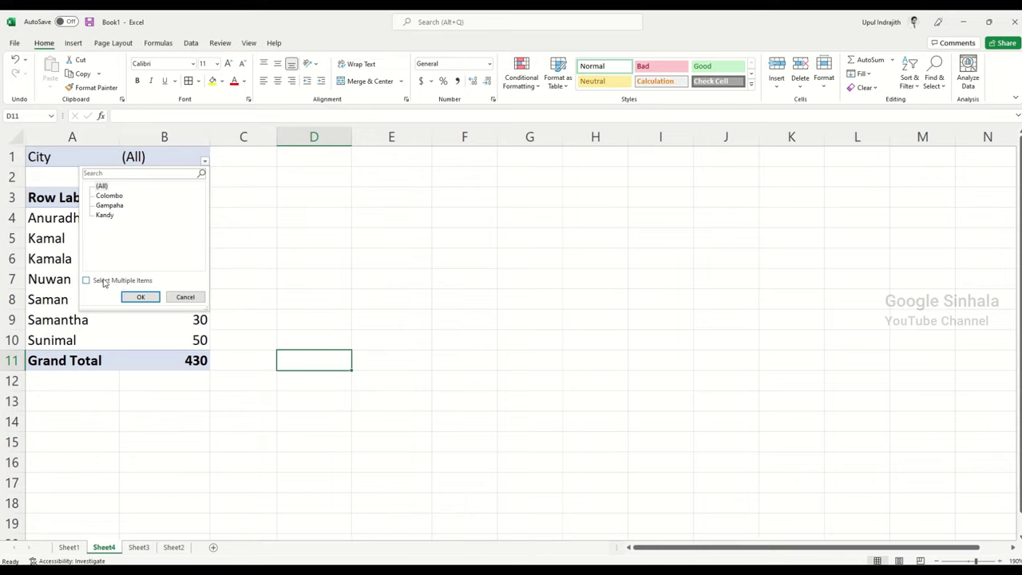
{"action": "left_click", "coordinate": [86, 281]}
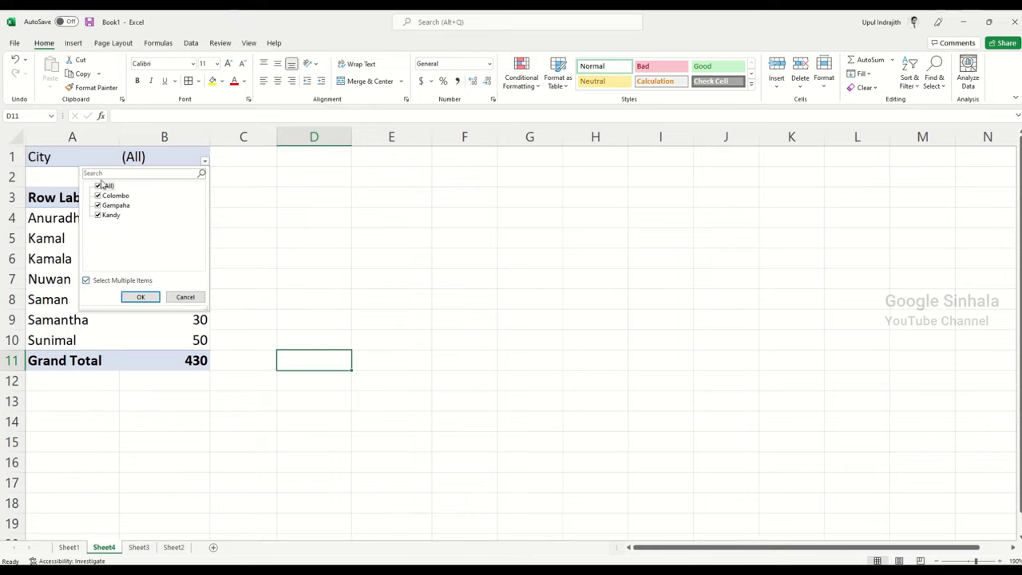
{"action": "left_click", "coordinate": [99, 185]}
{"action": "left_click", "coordinate": [98, 196]}
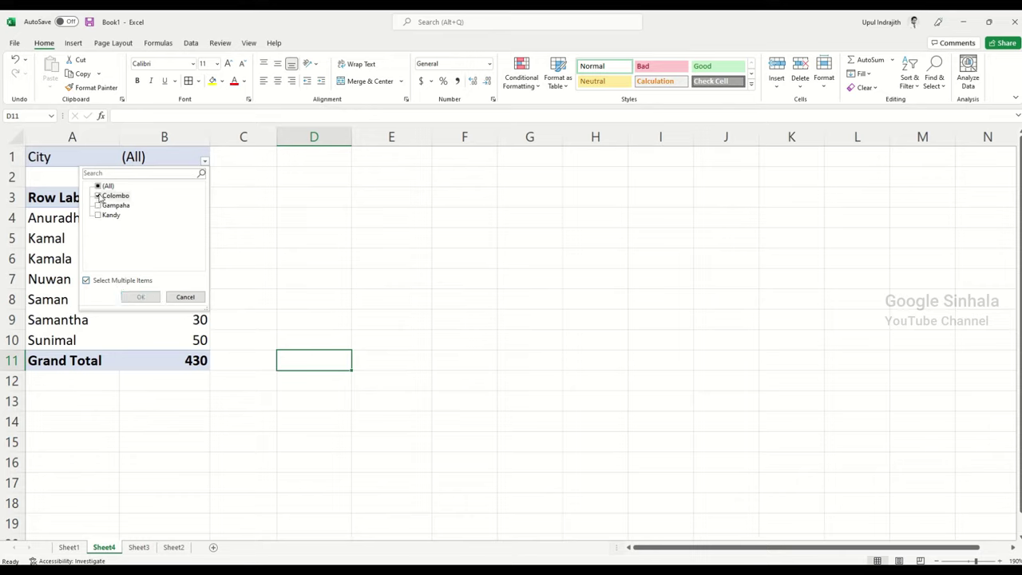
{"action": "left_click", "coordinate": [99, 195]}
{"action": "left_click", "coordinate": [98, 205]}
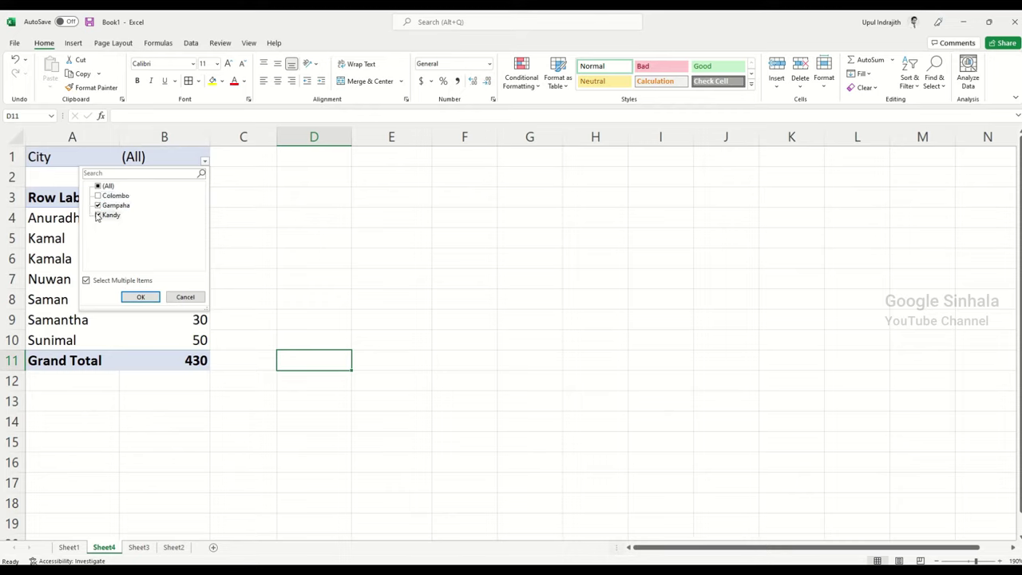
{"action": "left_click", "coordinate": [98, 216]}
{"action": "left_click", "coordinate": [98, 216]}
{"action": "left_click", "coordinate": [141, 296]}
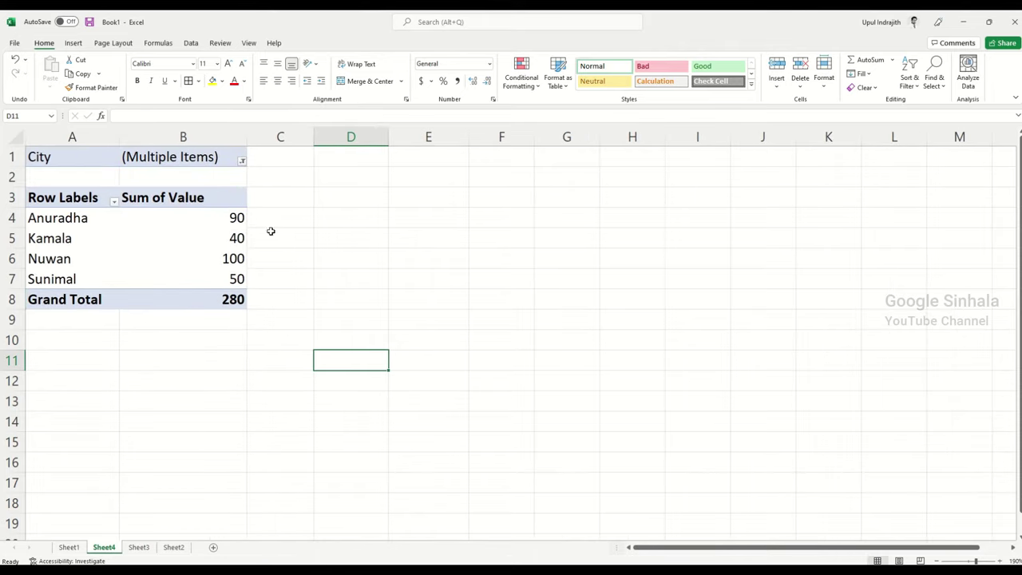
- Restore all cities in the City filter so the Grand Total is 430
{"action": "left_click", "coordinate": [243, 163]}
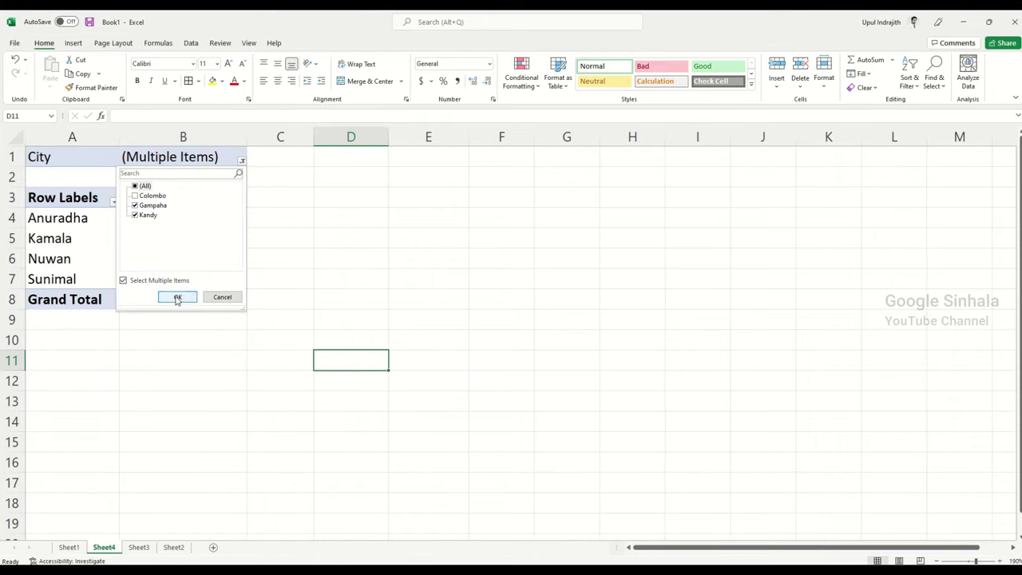
{"action": "left_click", "coordinate": [134, 186]}
{"action": "left_click", "coordinate": [190, 297]}
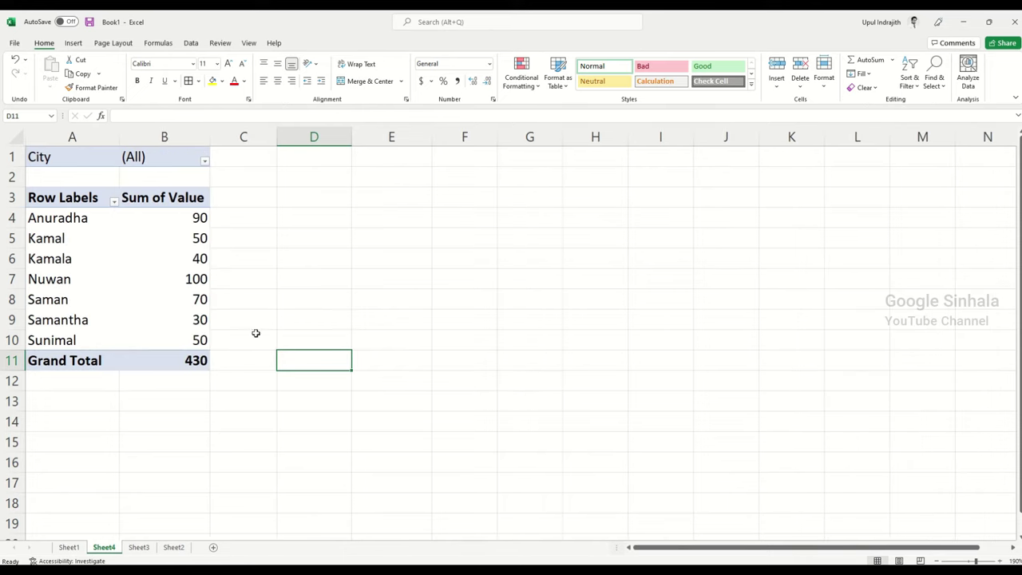
{"action": "left_click", "coordinate": [135, 256]}
- Replace Name with City as the pivot's row field: Colombo 150, Gampaha 50, Kandy 230
{"action": "left_click", "coordinate": [296, 283]}
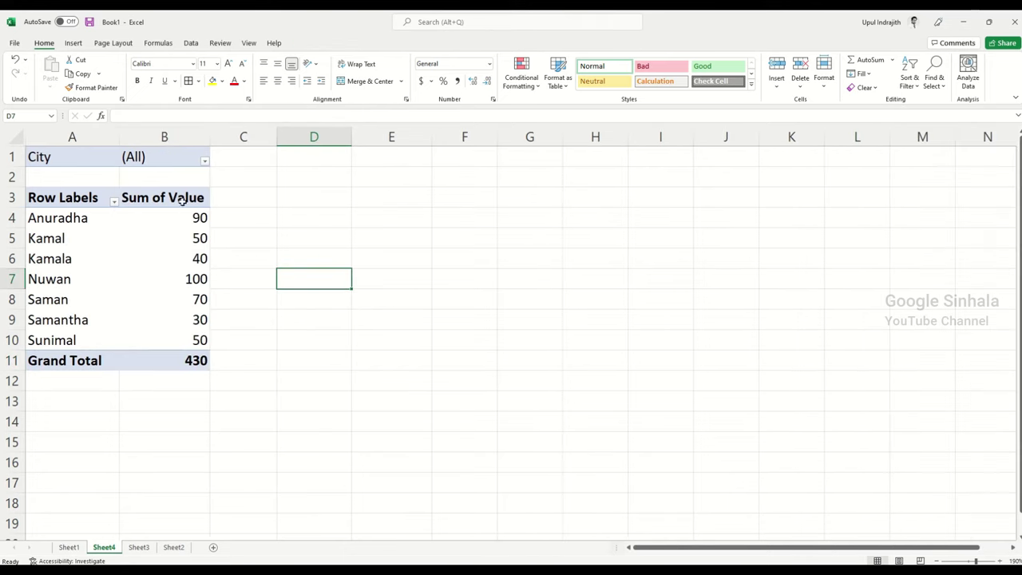
{"action": "left_click", "coordinate": [174, 137]}
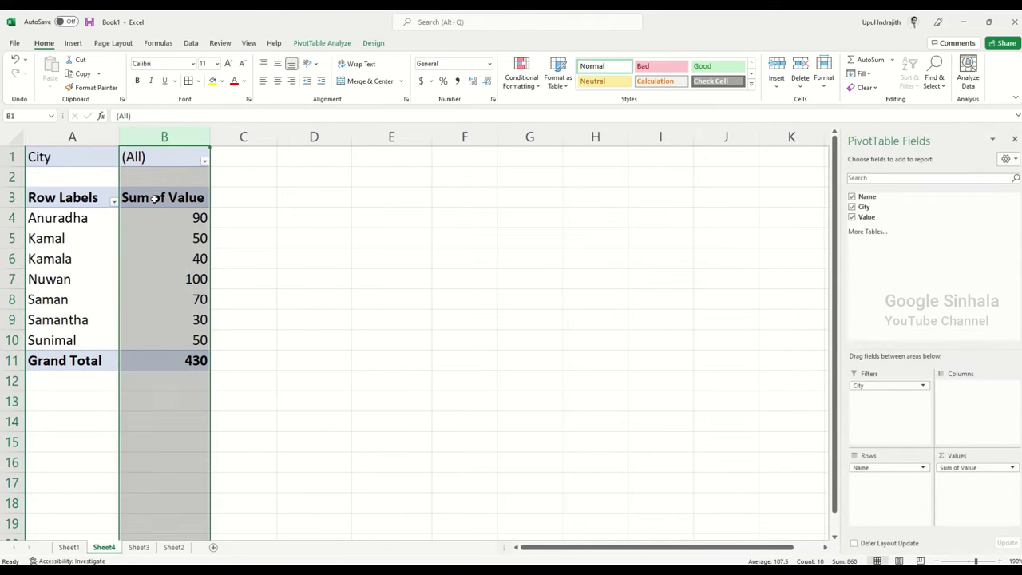
{"action": "left_click", "coordinate": [170, 260]}
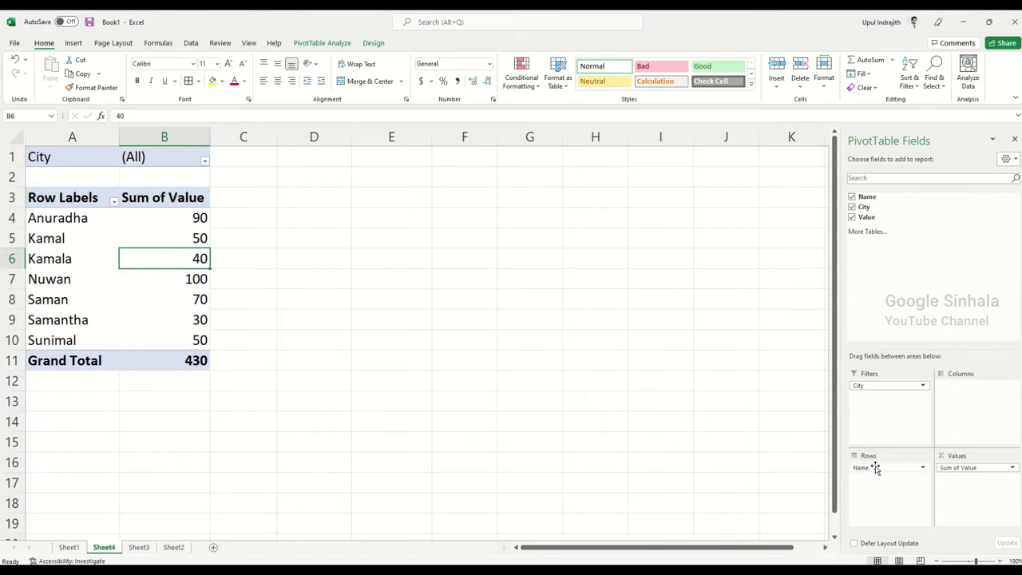
{"action": "left_click_drag", "start_coordinate": [866, 467], "coordinate": [890, 297]}
{"action": "left_click_drag", "start_coordinate": [873, 385], "coordinate": [886, 489]}
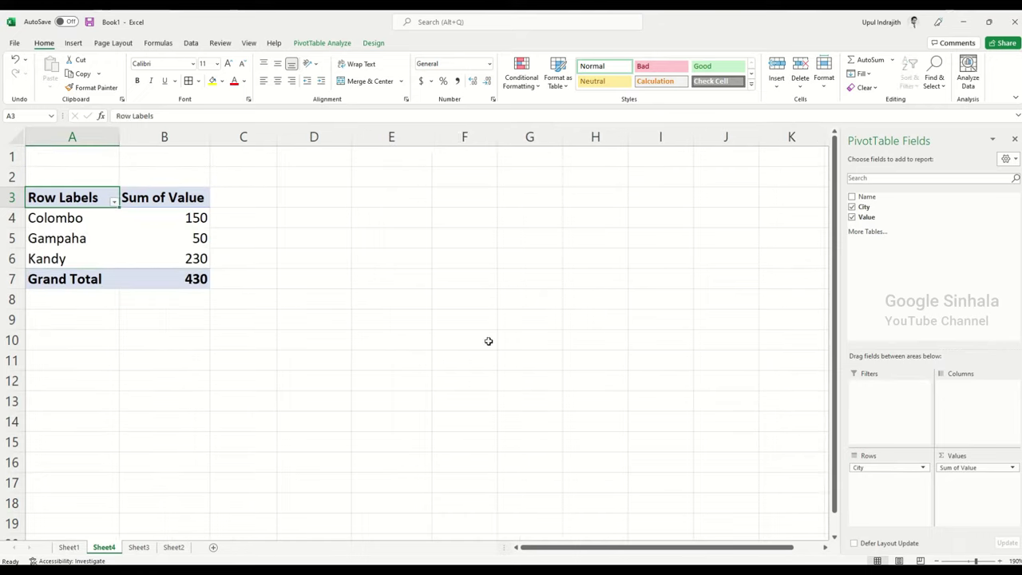
{"action": "left_click", "coordinate": [486, 340]}
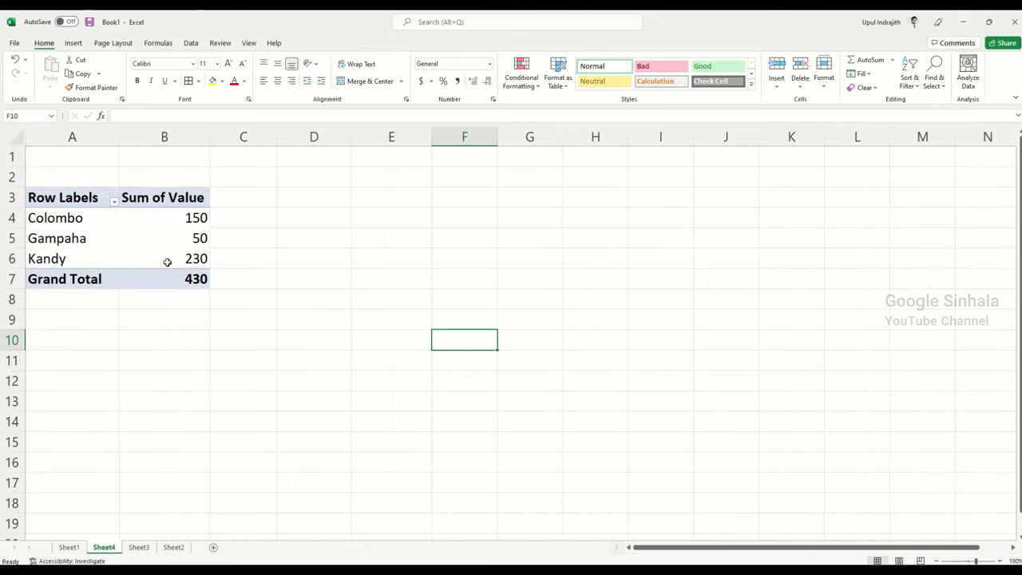
{"action": "left_click", "coordinate": [184, 137]}
{"action": "left_click", "coordinate": [181, 217]}
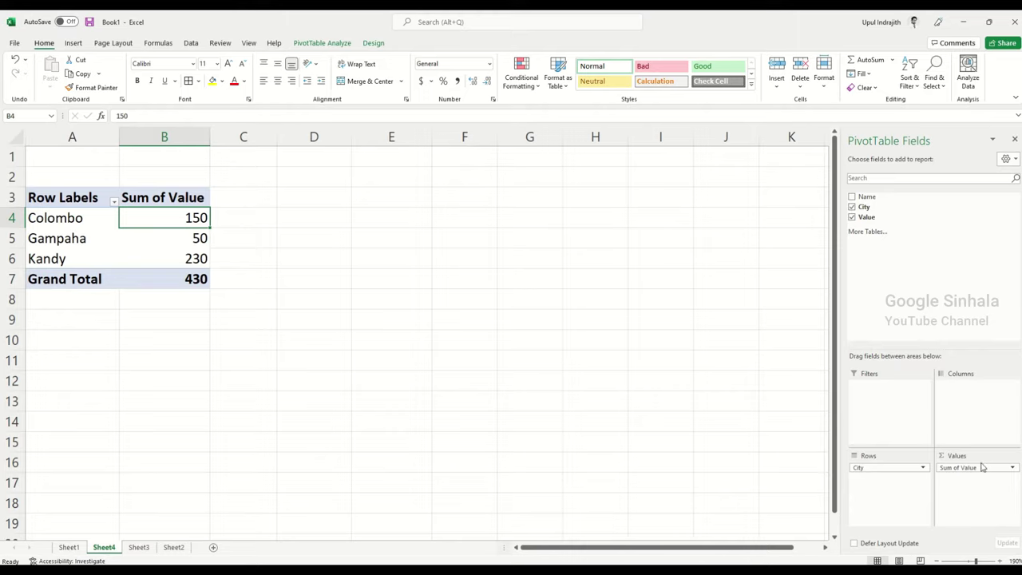
- Switch the Value field summary from Sum to Count, giving 3, 1, 3 and total 7
{"action": "left_click", "coordinate": [986, 468]}
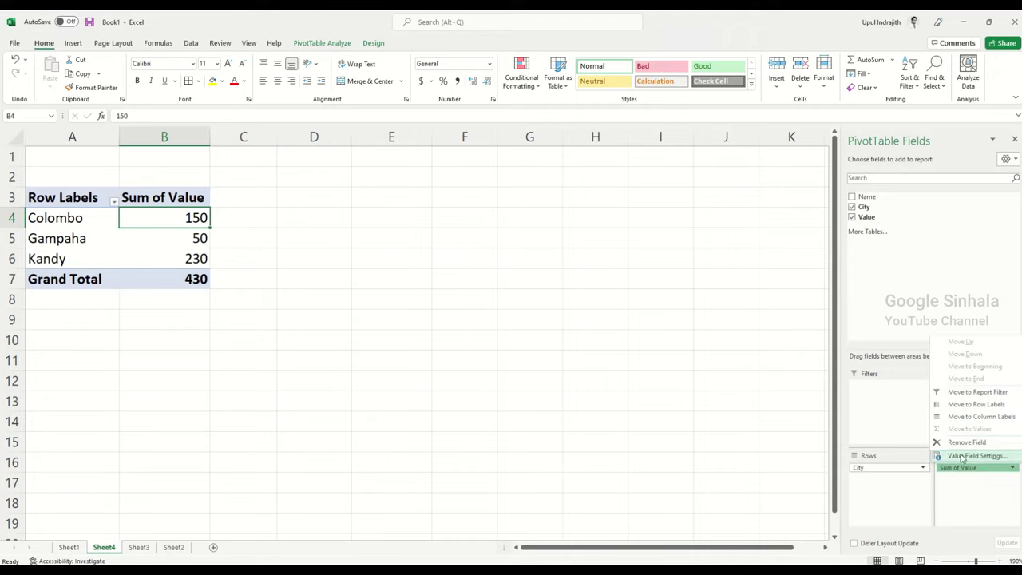
{"action": "left_click", "coordinate": [962, 456]}
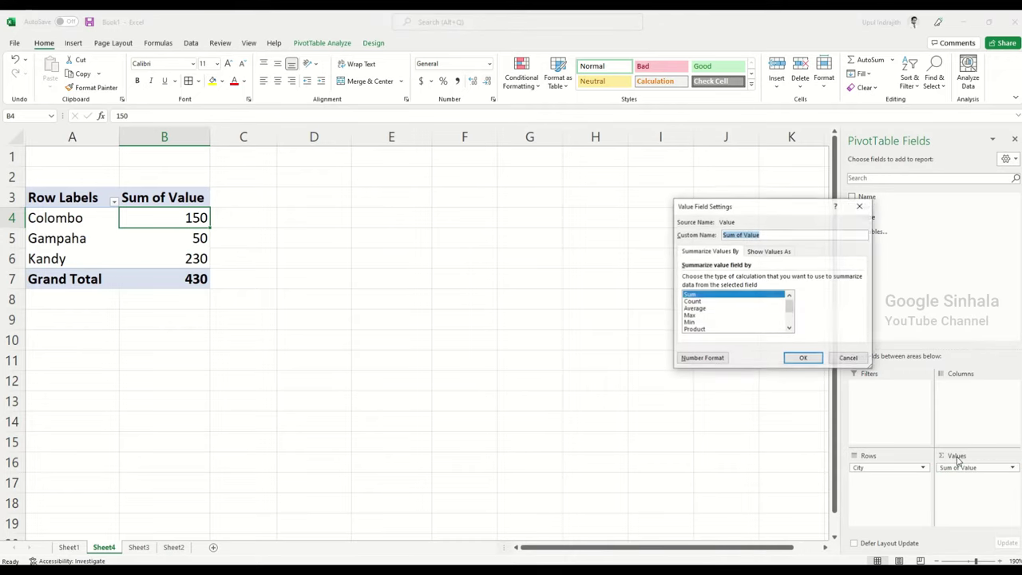
{"action": "left_click_drag", "start_coordinate": [791, 212], "coordinate": [485, 137]}
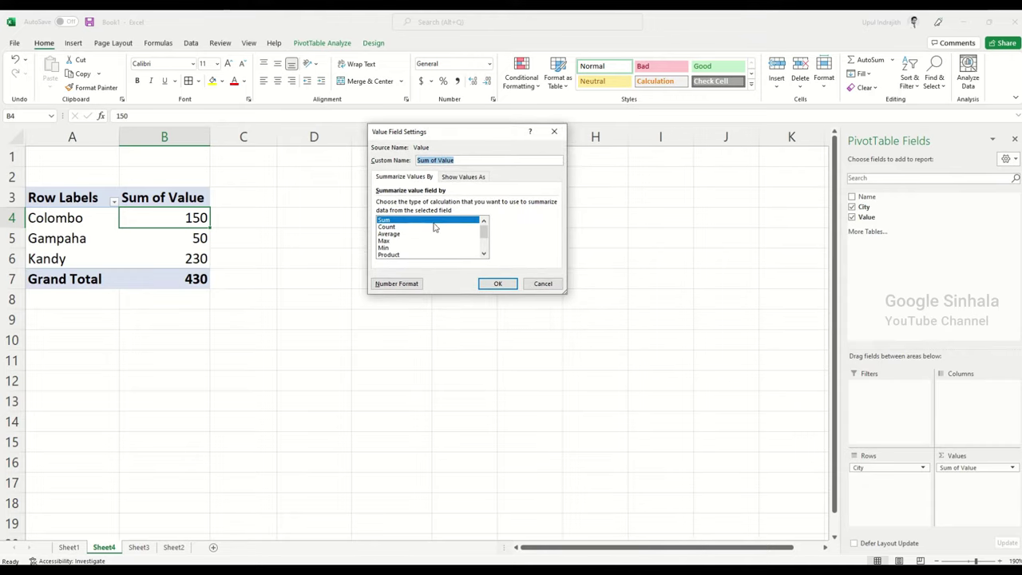
{"action": "left_click_drag", "start_coordinate": [484, 235], "coordinate": [484, 223]}
{"action": "left_click", "coordinate": [394, 228]}
{"action": "left_click", "coordinate": [397, 241]}
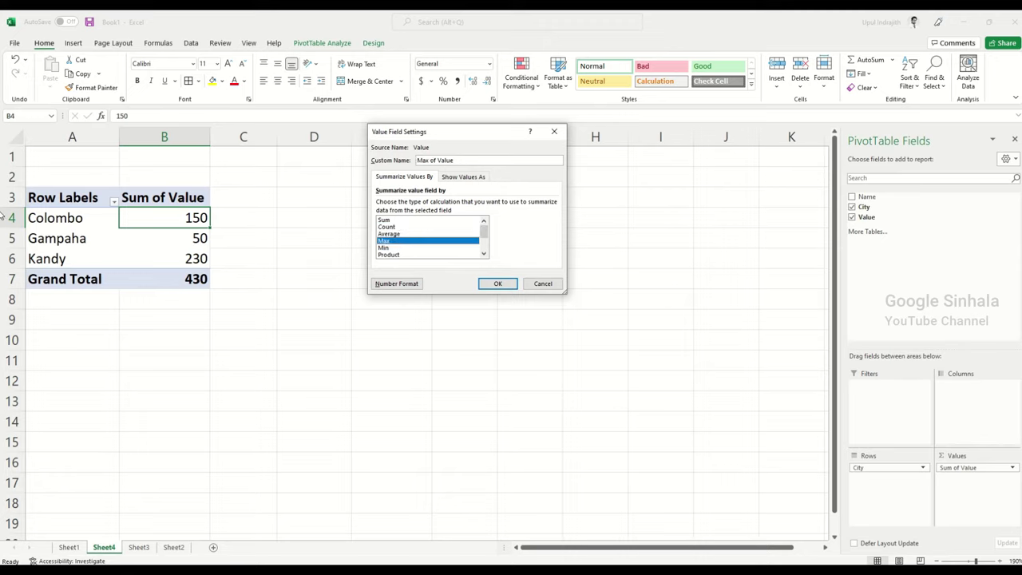
{"action": "left_click", "coordinate": [392, 248]}
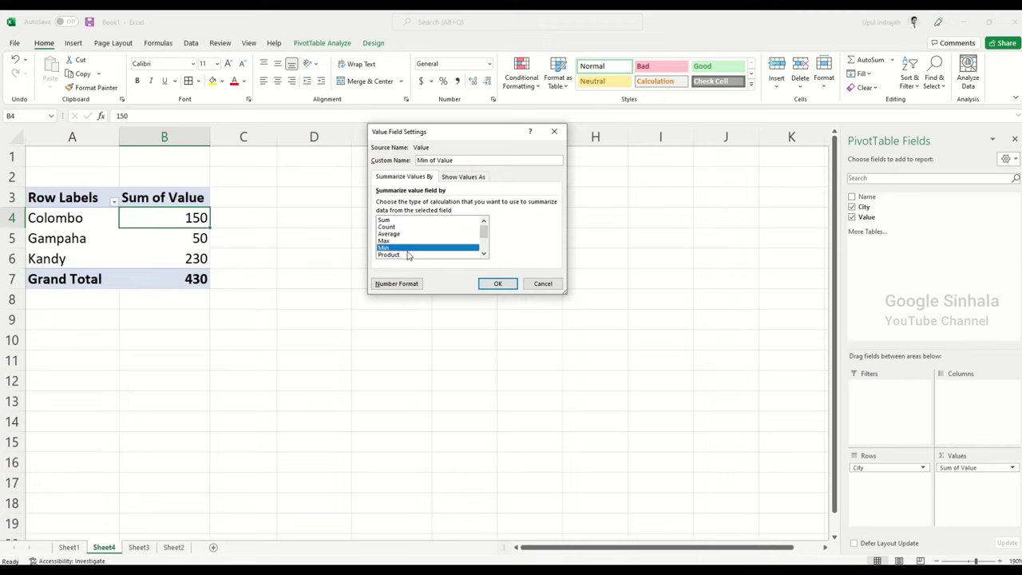
{"action": "left_click", "coordinate": [484, 255]}
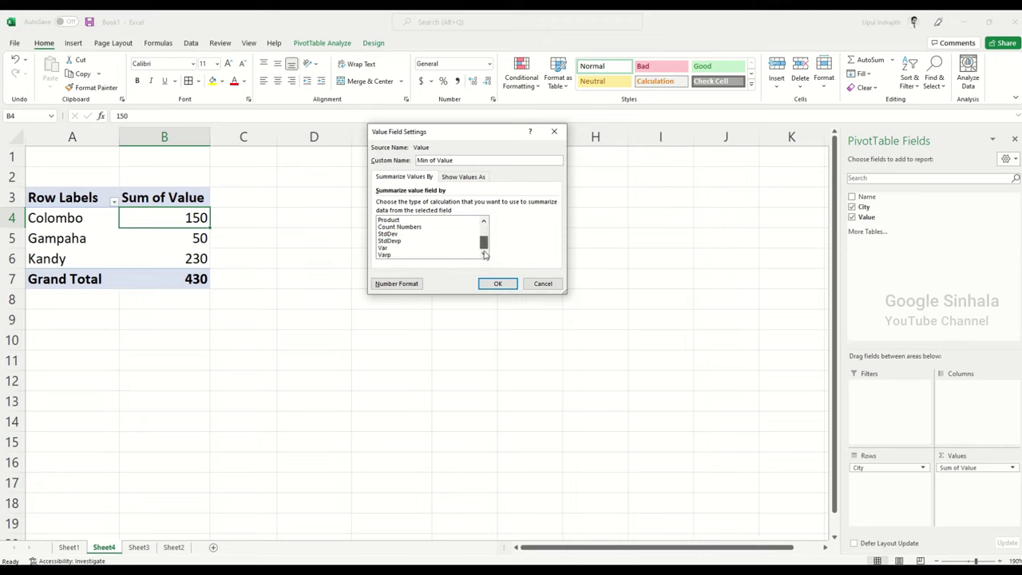
{"action": "left_click_drag", "start_coordinate": [483, 248], "coordinate": [484, 230]}
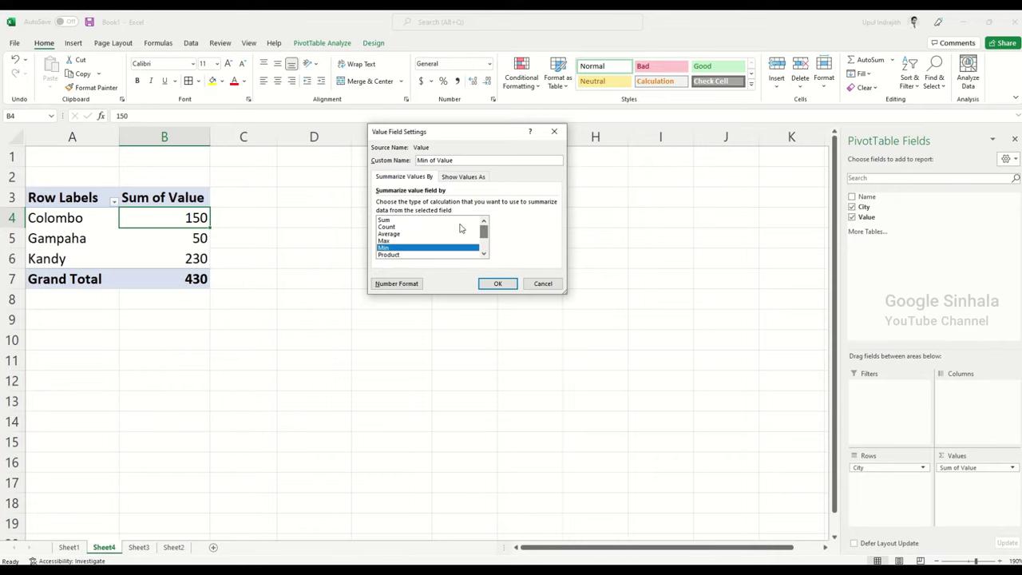
{"action": "left_click", "coordinate": [393, 228]}
{"action": "double_click", "coordinate": [393, 228]}
- Check the per-city counts in the pivot, selecting the Gampaha and Colombo rows
{"action": "left_click", "coordinate": [312, 312]}
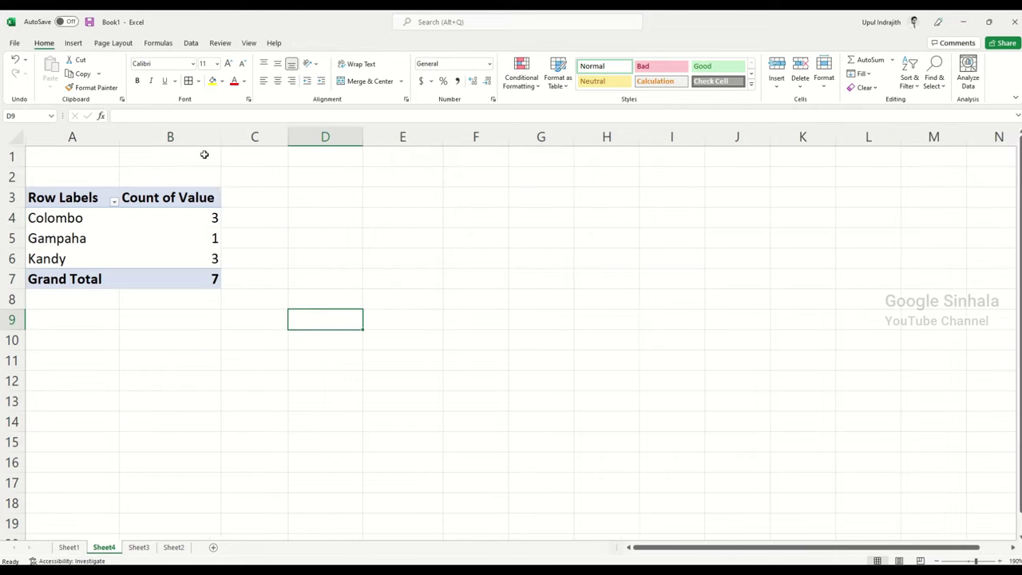
{"action": "left_click", "coordinate": [203, 141]}
{"action": "left_click", "coordinate": [210, 232]}
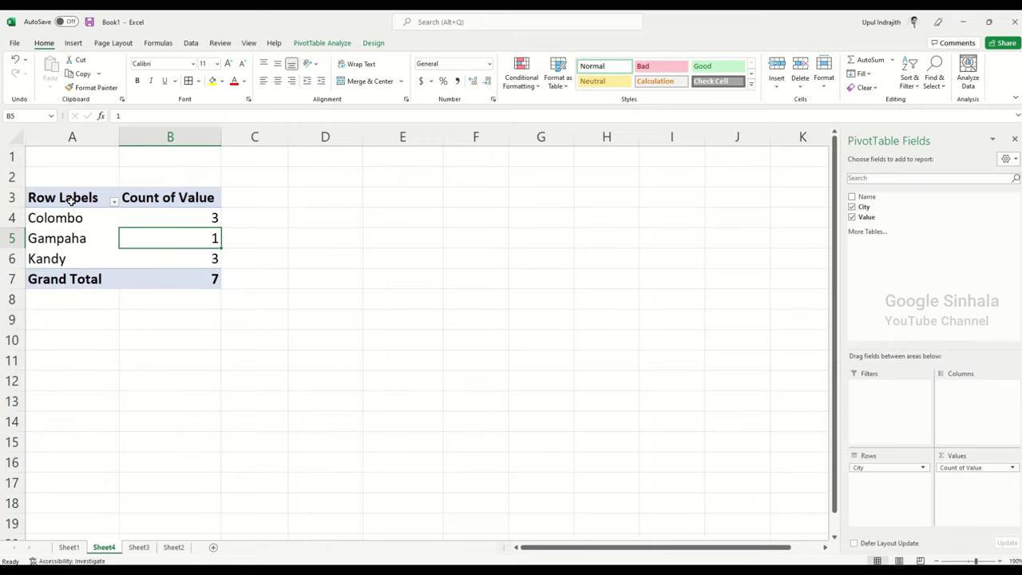
{"action": "left_click", "coordinate": [189, 218]}
{"action": "left_click", "coordinate": [213, 251]}
{"action": "left_click", "coordinate": [204, 226]}
{"action": "left_click", "coordinate": [200, 236]}
{"action": "left_click", "coordinate": [204, 260]}
{"action": "left_click", "coordinate": [348, 302]}
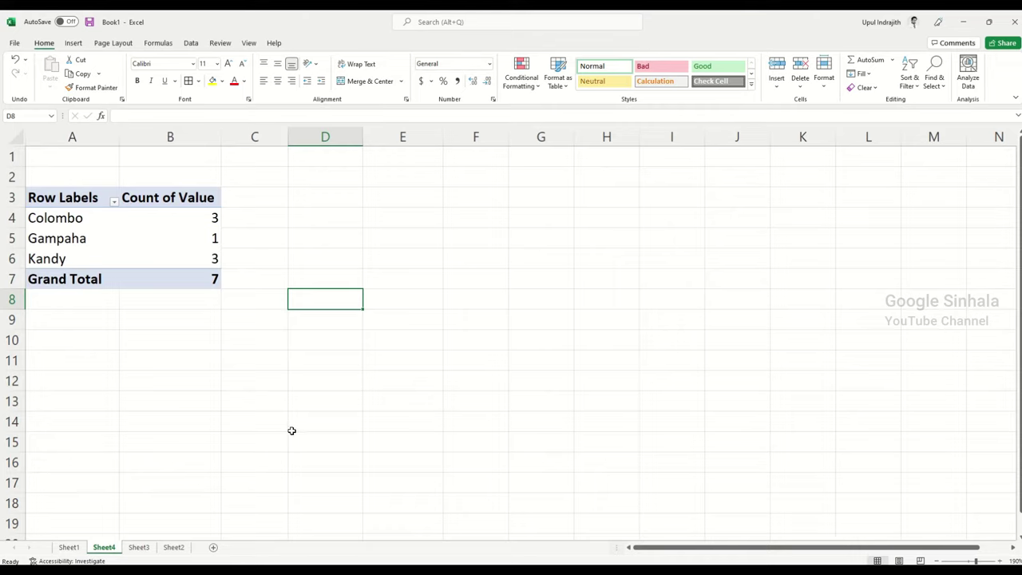
{"action": "left_click", "coordinate": [46, 218]}
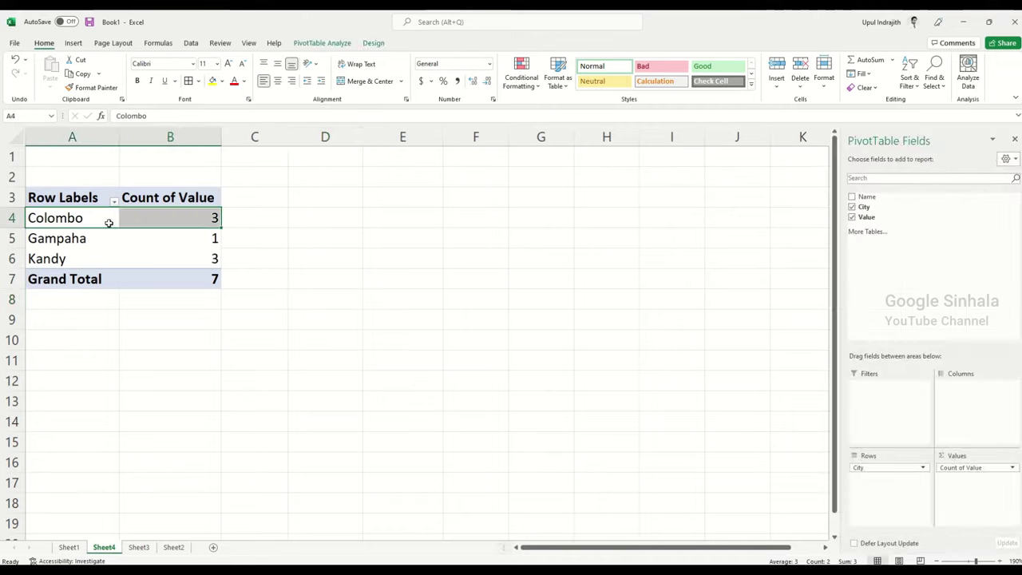
{"action": "left_click", "coordinate": [312, 347]}
{"action": "double_click", "coordinate": [184, 207]}
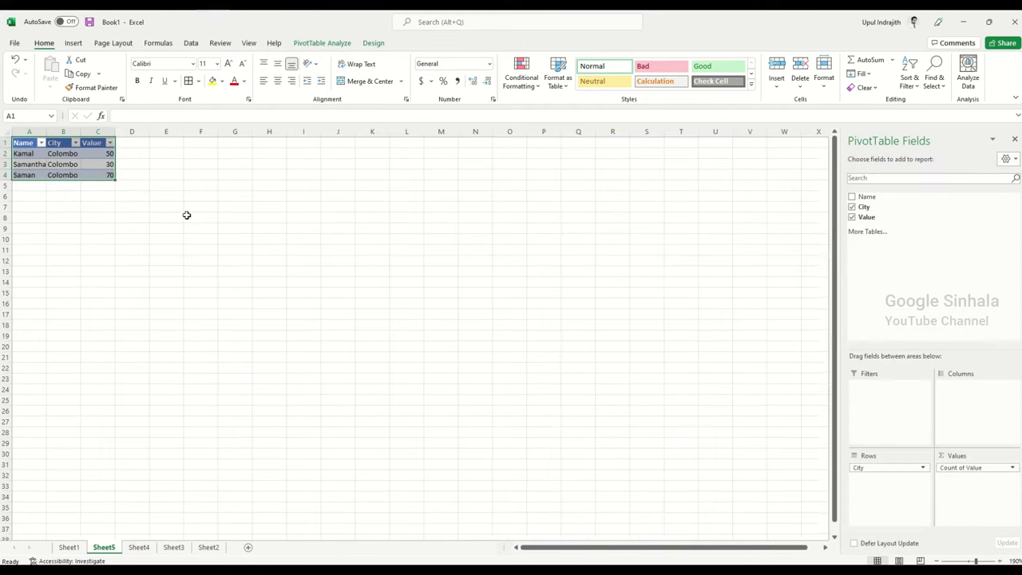
{"action": "left_click", "coordinate": [227, 302]}
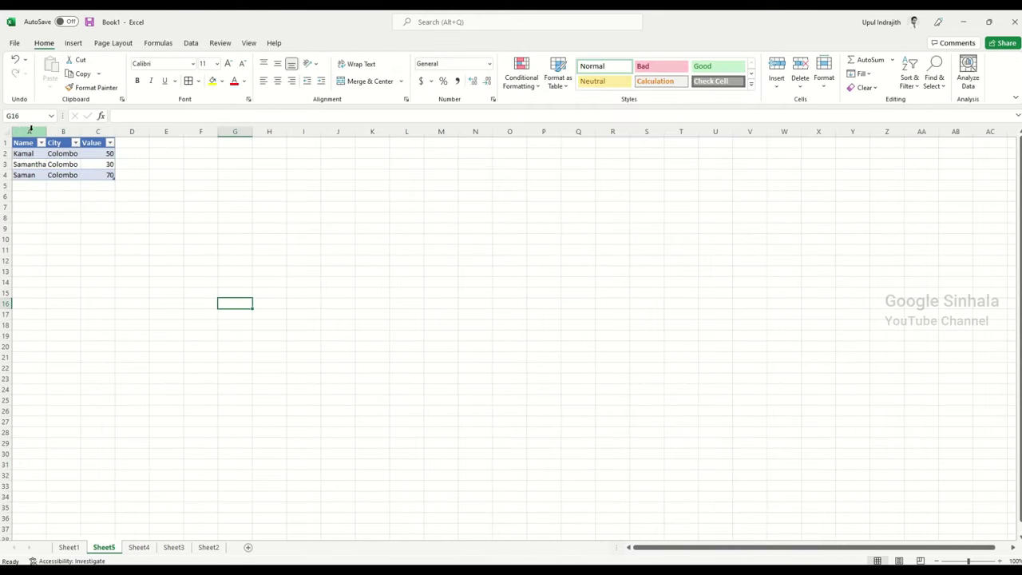
{"action": "left_click_drag", "start_coordinate": [46, 130], "coordinate": [48, 129]}
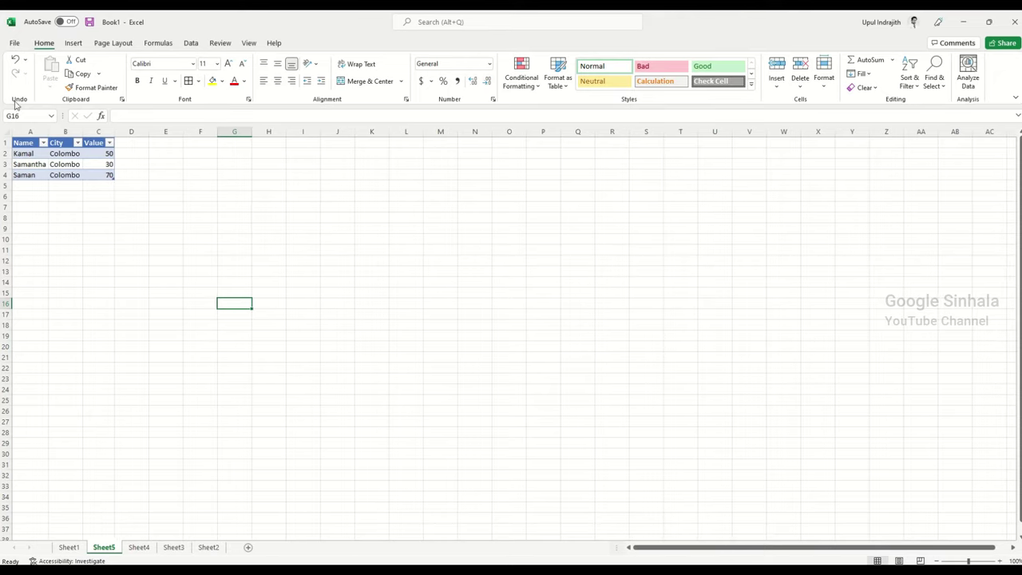
{"action": "left_click", "coordinate": [16, 67]}
{"action": "left_click", "coordinate": [16, 67]}
{"action": "left_click", "coordinate": [17, 67]}
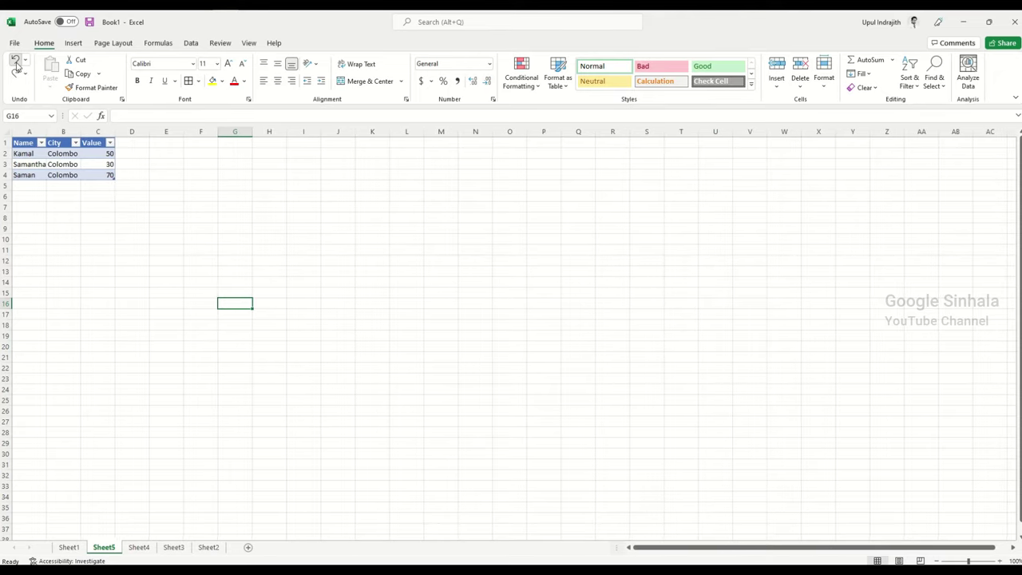
{"action": "left_click", "coordinate": [342, 259]}
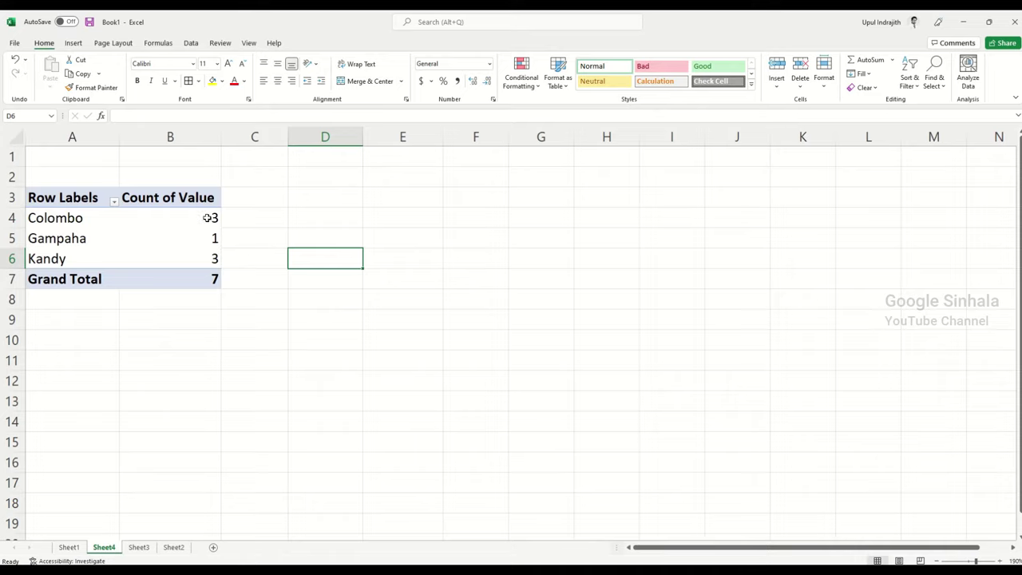
{"action": "mouse_move", "coordinate": [199, 218]}
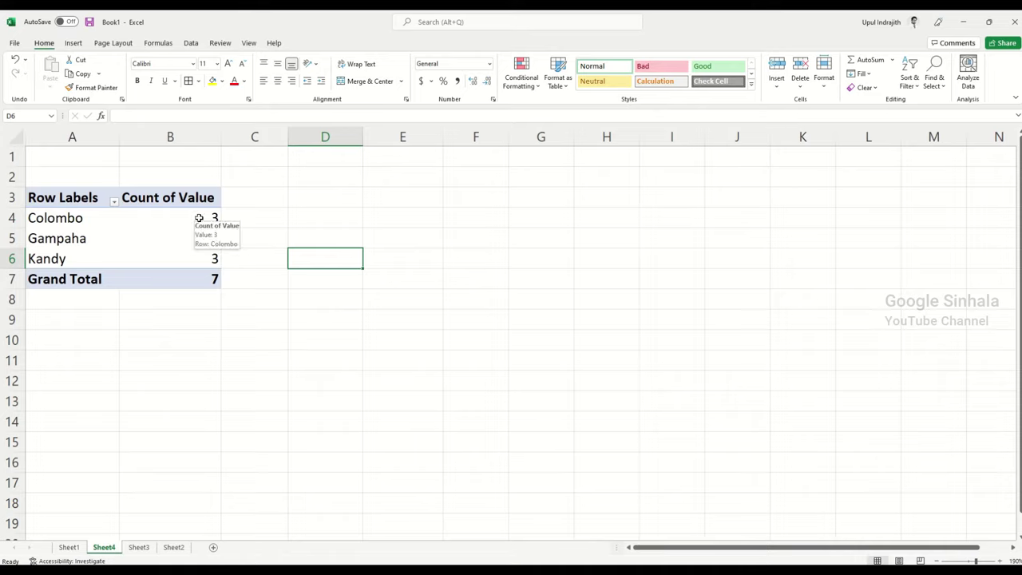
{"action": "double_click", "coordinate": [199, 218]}
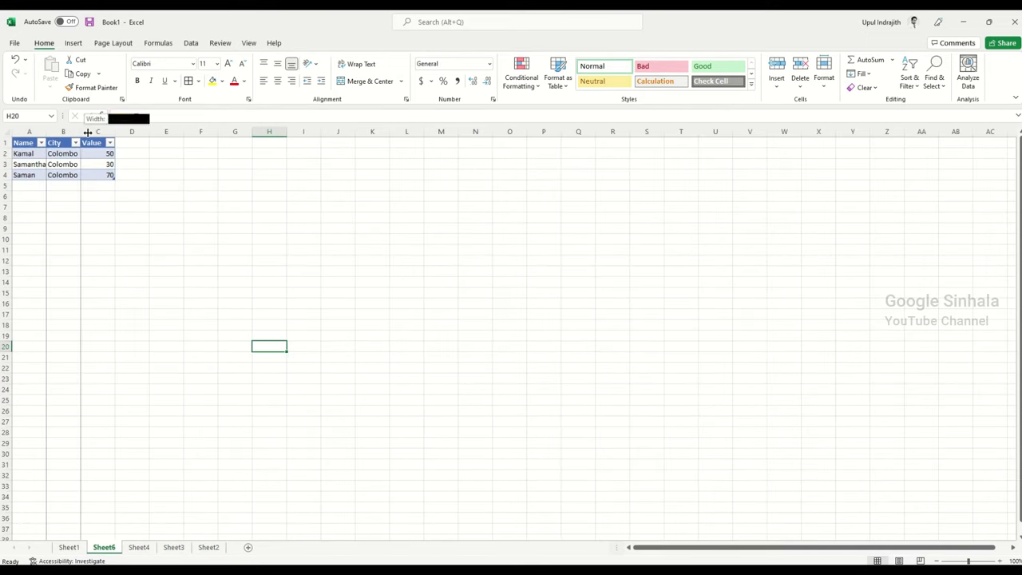
{"action": "left_click_drag", "start_coordinate": [81, 131], "coordinate": [137, 131]}
{"action": "left_click", "coordinate": [222, 213]}
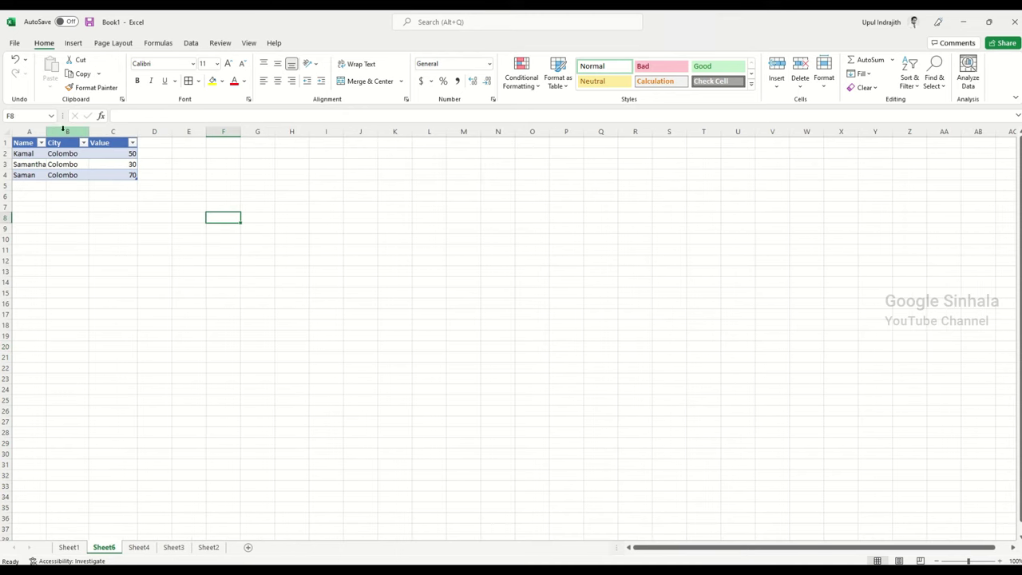
{"action": "left_click", "coordinate": [251, 304]}
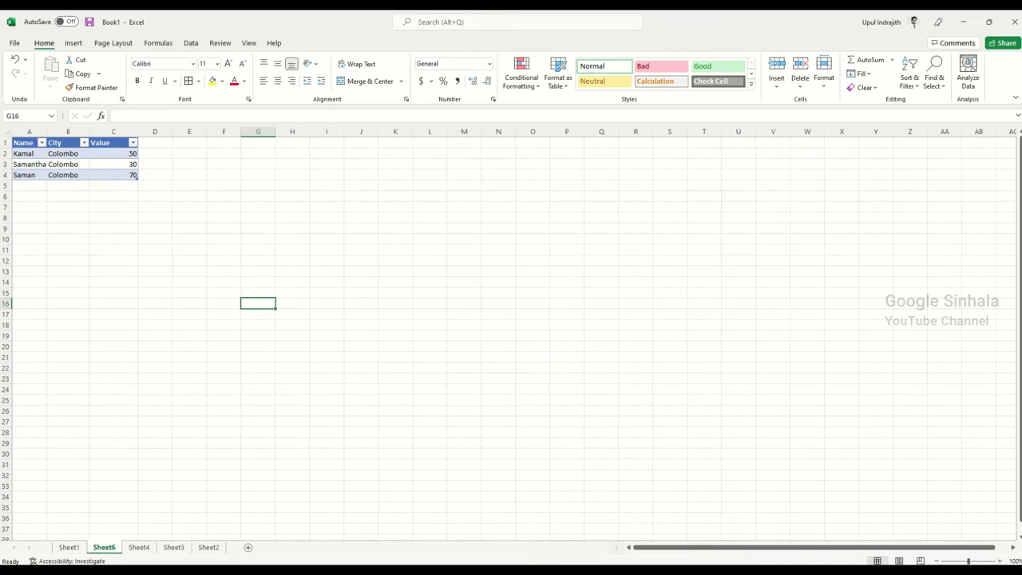
{"action": "left_click", "coordinate": [68, 547]}
{"action": "left_click", "coordinate": [103, 546]}
{"action": "right_click", "coordinate": [103, 546]}
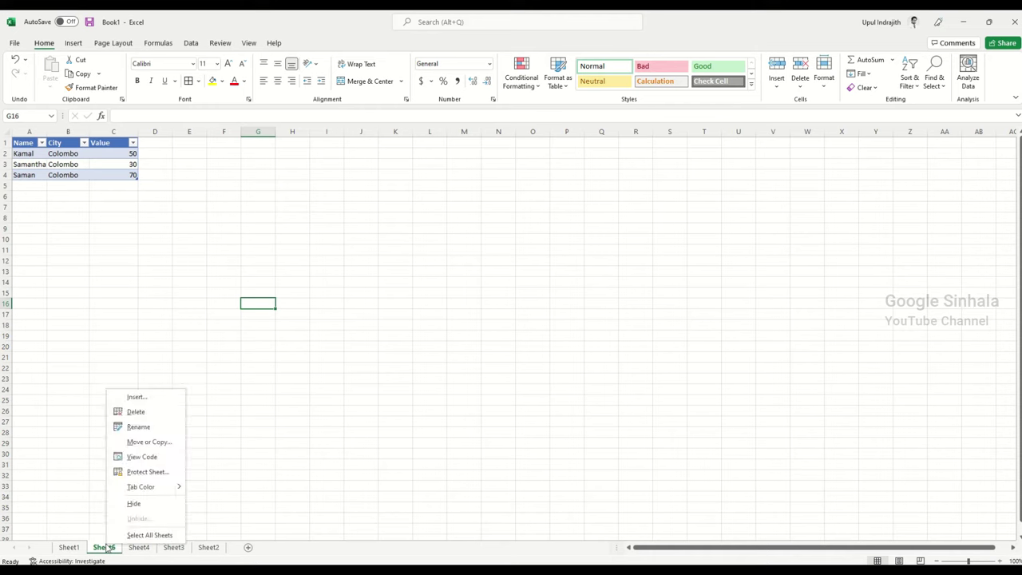
{"action": "left_click", "coordinate": [135, 411]}
{"action": "left_click", "coordinate": [489, 323]}
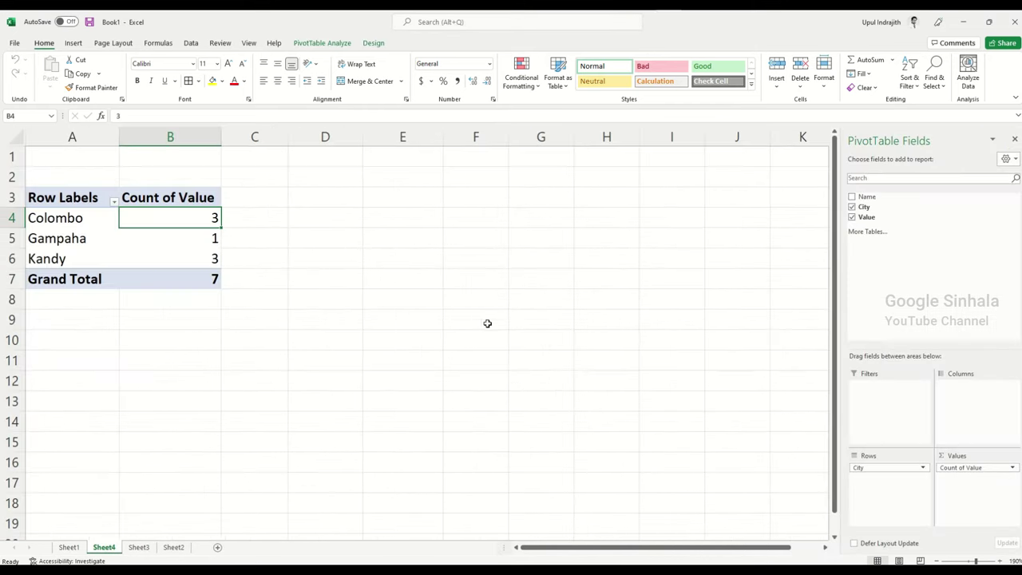
{"action": "left_click", "coordinate": [284, 421]}
- On Sheet3, enter 150 in Value cell C4
{"action": "left_click", "coordinate": [138, 547]}
{"action": "left_click", "coordinate": [200, 404]}
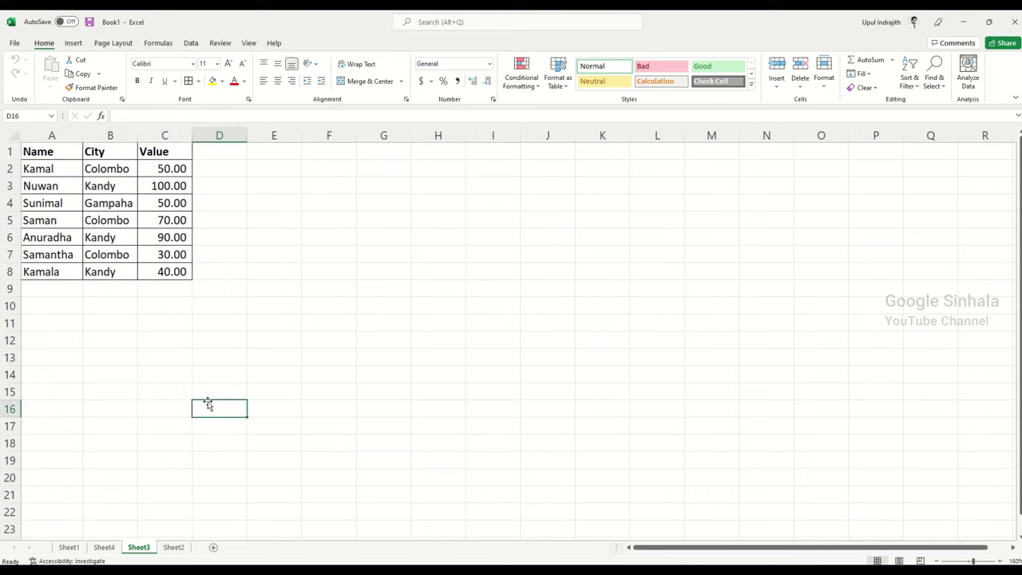
{"action": "left_click", "coordinate": [235, 256]}
{"action": "left_click", "coordinate": [176, 206]}
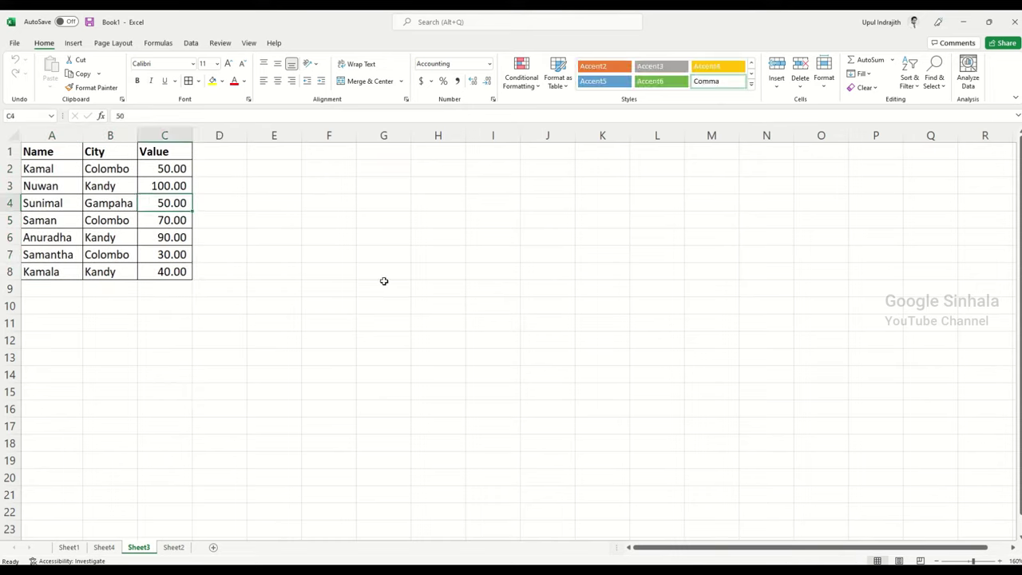
{"action": "type", "text": "159"}
{"action": "key", "text": "BackSpace"}
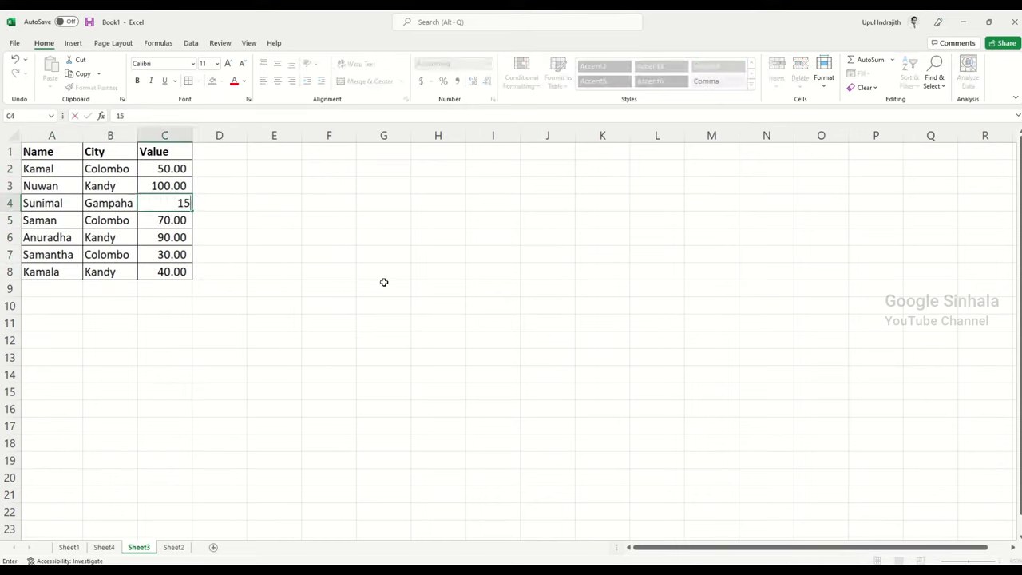
{"action": "type", "text": "0"}
{"action": "key", "text": "Return"}
- Enter 200, 400 and 200 in C5 to C7, then return to the Sheet4 pivot
{"action": "type", "text": "200"}
{"action": "key", "text": "Return"}
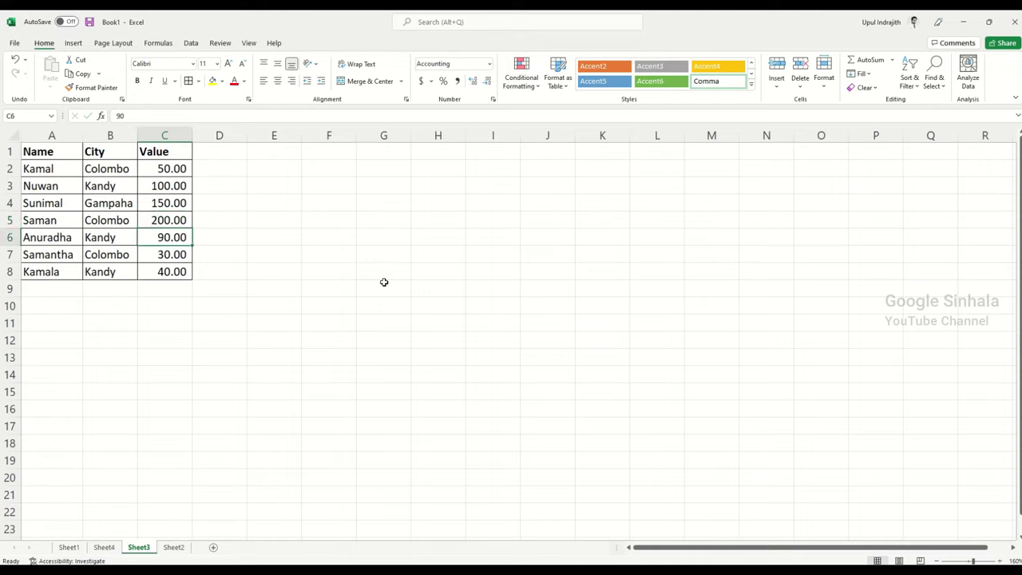
{"action": "type", "text": "400"}
{"action": "key", "text": "Return"}
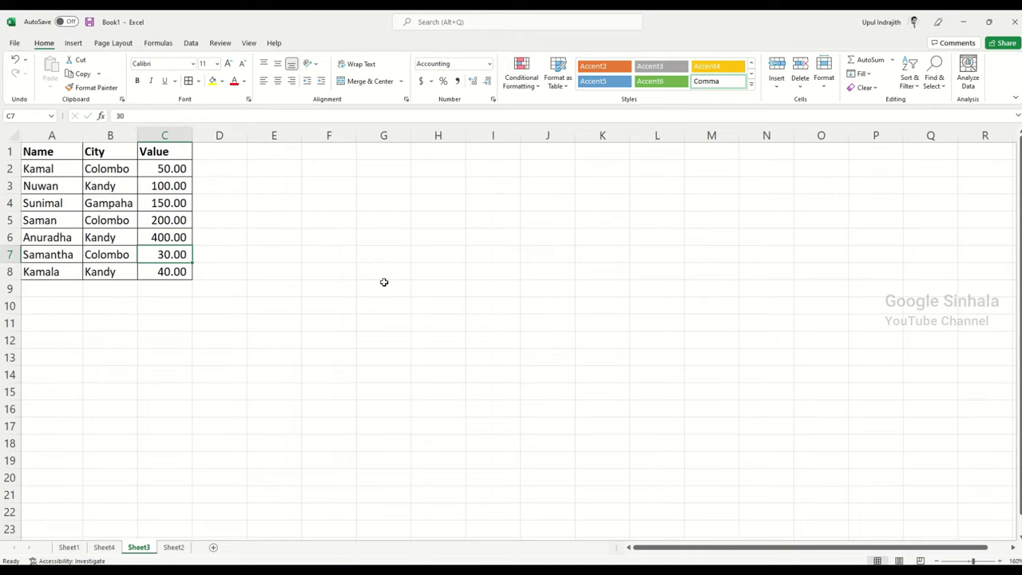
{"action": "type", "text": "200"}
{"action": "key", "text": "Return"}
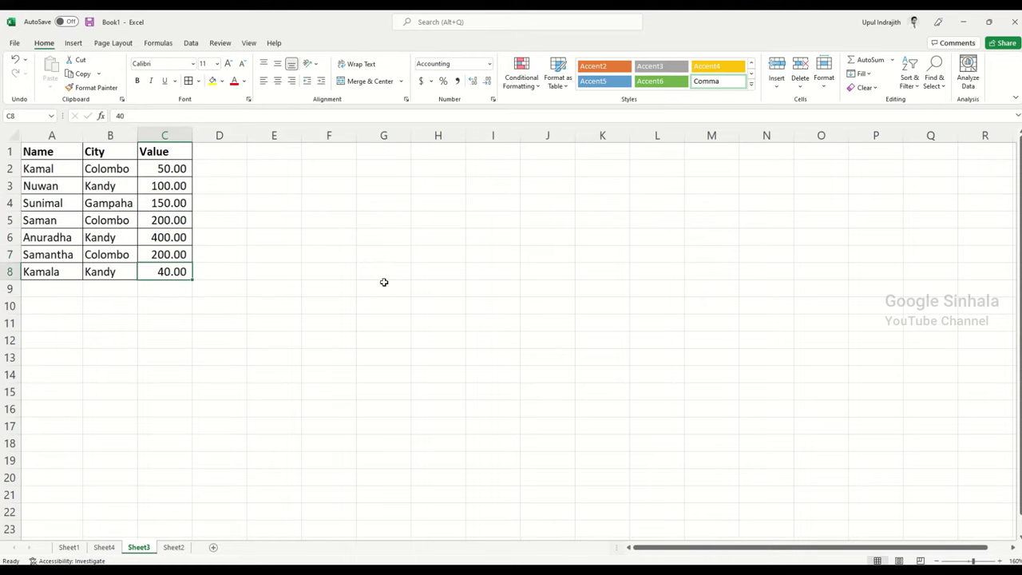
{"action": "left_click", "coordinate": [379, 281]}
{"action": "left_click", "coordinate": [108, 548]}
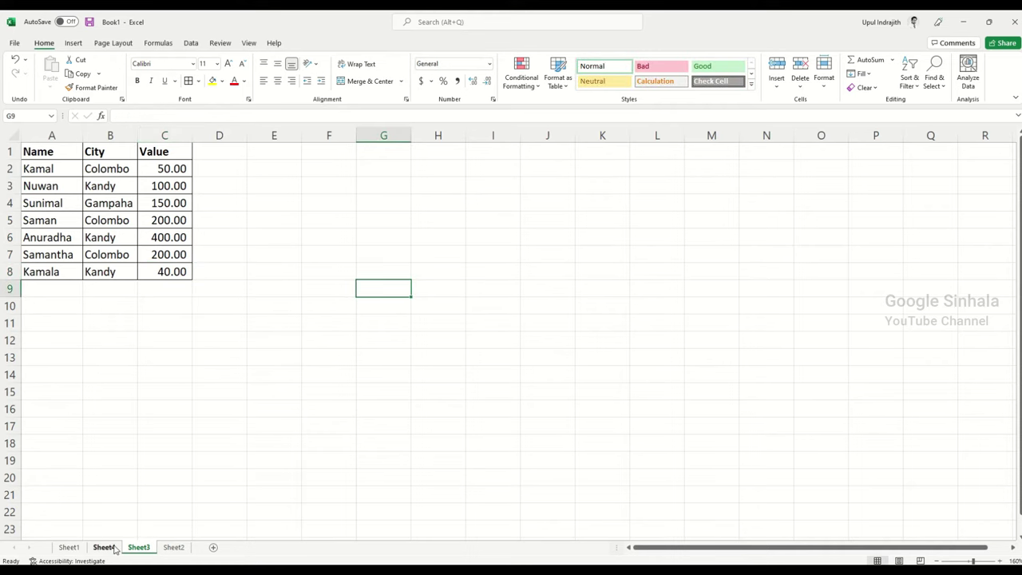
- Change the pivot's Value summary from Count back to Sum, totalling 430
{"action": "left_click", "coordinate": [327, 375]}
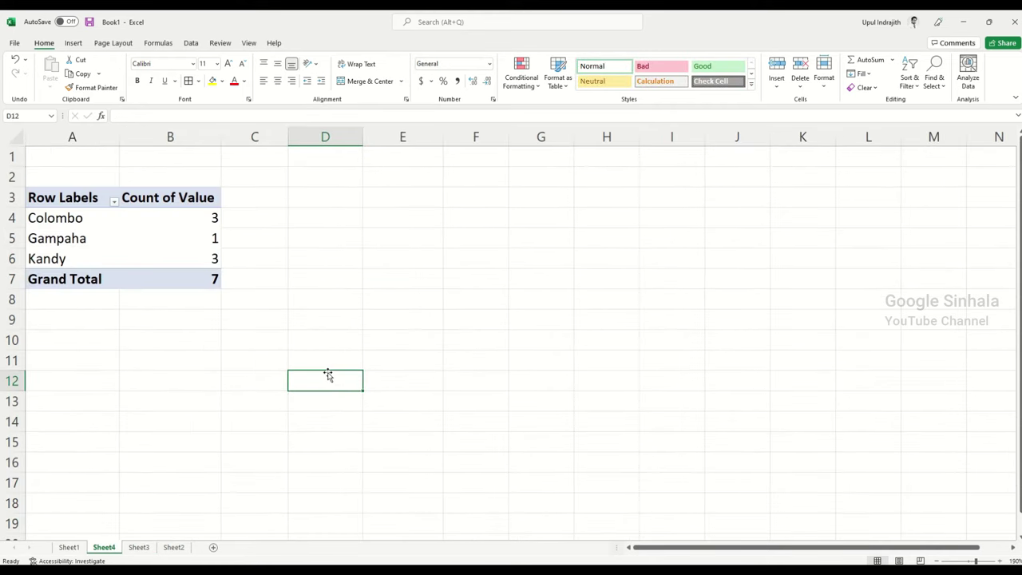
{"action": "left_click", "coordinate": [212, 226]}
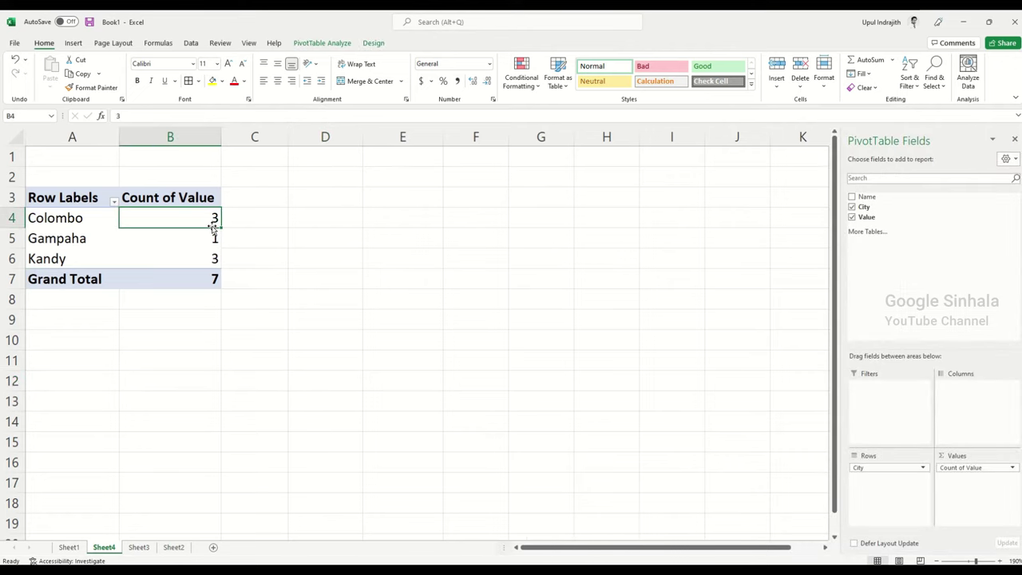
{"action": "left_click", "coordinate": [1009, 470]}
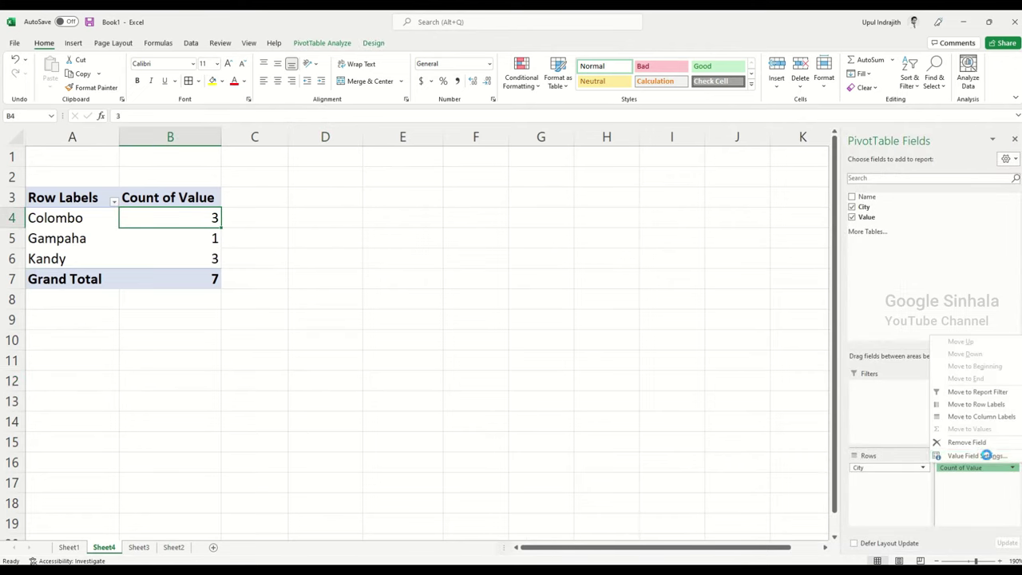
{"action": "left_click", "coordinate": [978, 455]}
{"action": "left_click", "coordinate": [404, 221]}
{"action": "left_click", "coordinate": [503, 284]}
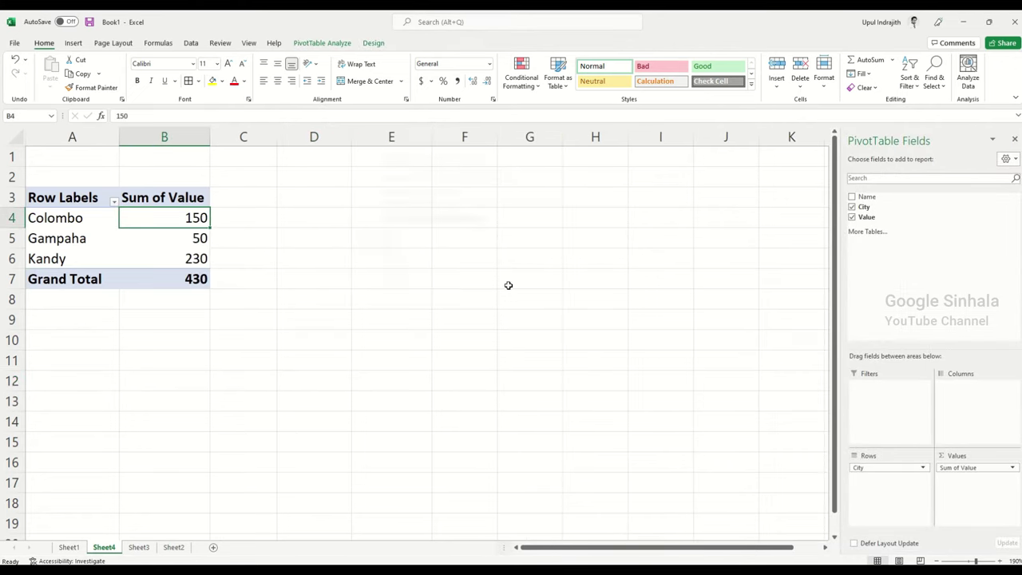
- Select column B and the Sum of Value header to review the summed values
{"action": "left_click", "coordinate": [335, 321]}
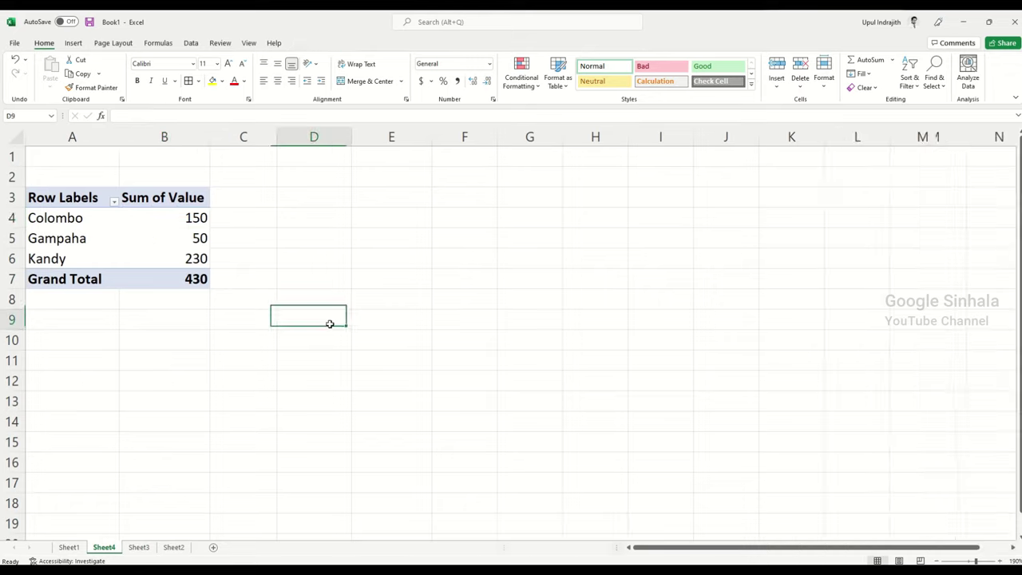
{"action": "left_click", "coordinate": [164, 139]}
{"action": "left_click", "coordinate": [200, 292]}
{"action": "left_click", "coordinate": [185, 202]}
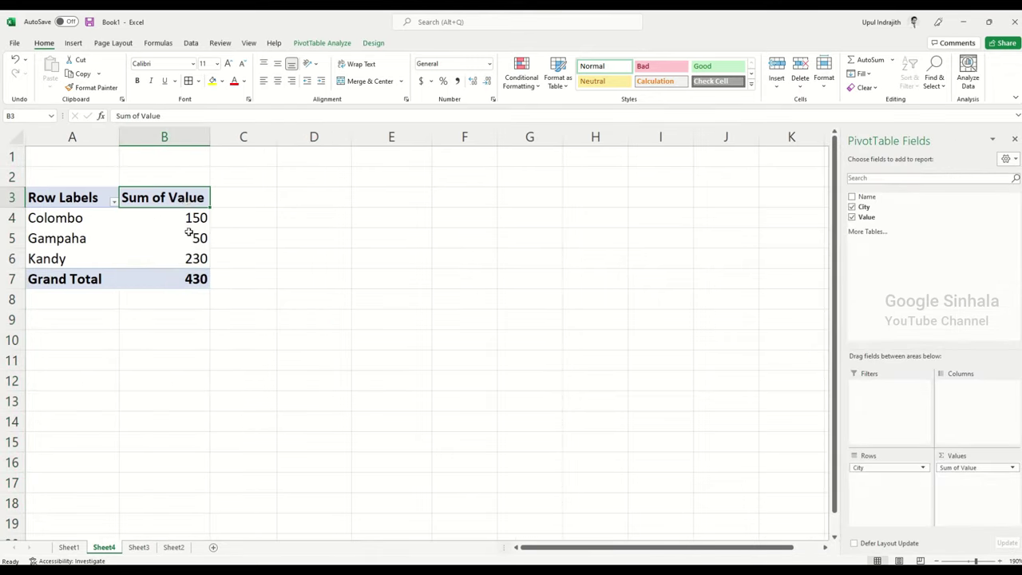
{"action": "left_click", "coordinate": [190, 233]}
- Change Sheet3's C2 to 1,000 and C3 to 4,000, then view the Sheet4 pivot
{"action": "left_click", "coordinate": [150, 547]}
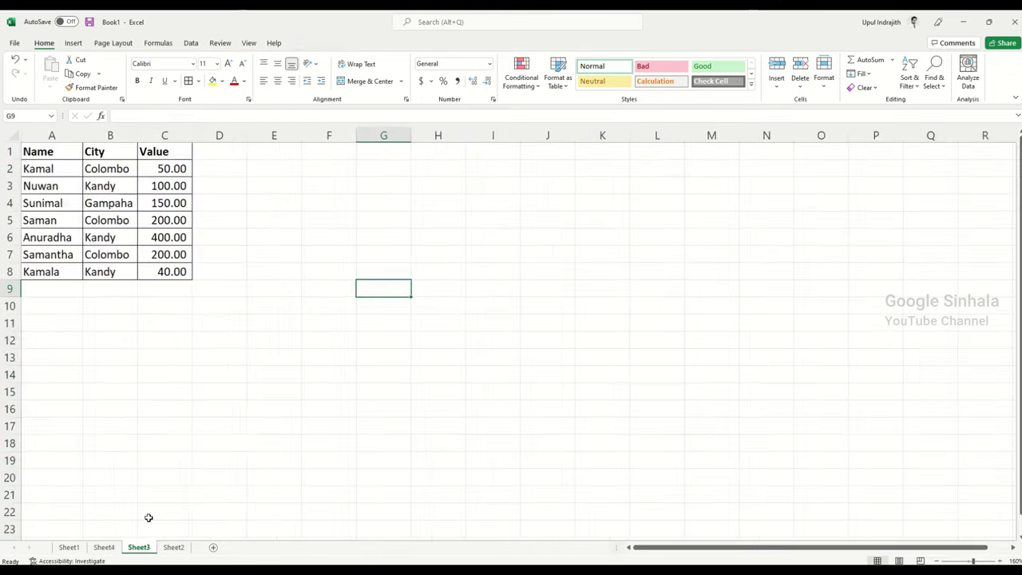
{"action": "left_click", "coordinate": [158, 171]}
{"action": "key", "text": "F2"}
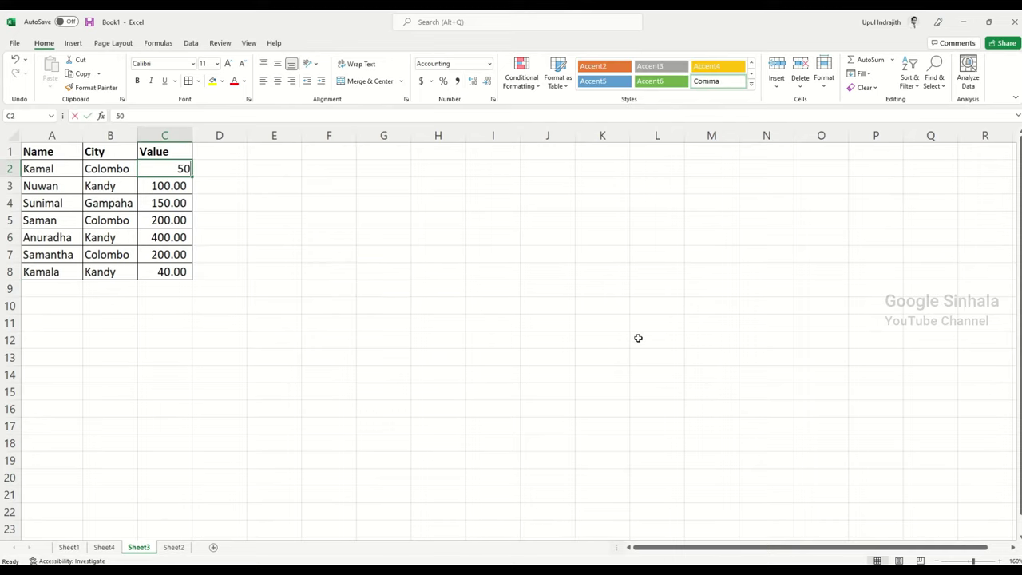
{"action": "key", "text": "BackSpace"}
{"action": "key", "text": "BackSpace"}
{"action": "type", "text": "100"}
{"action": "key", "text": "Return"}
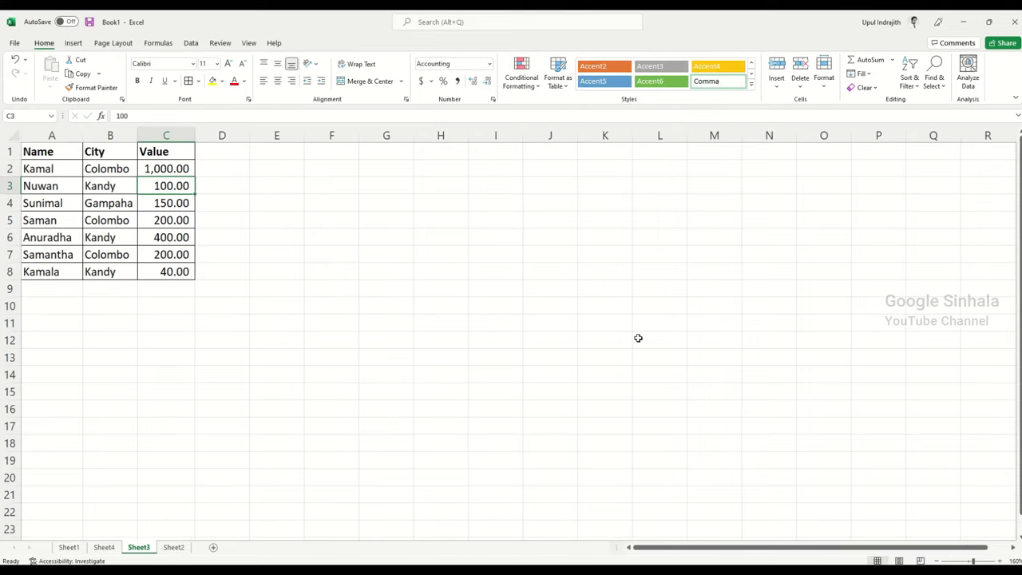
{"action": "type", "text": "4000"}
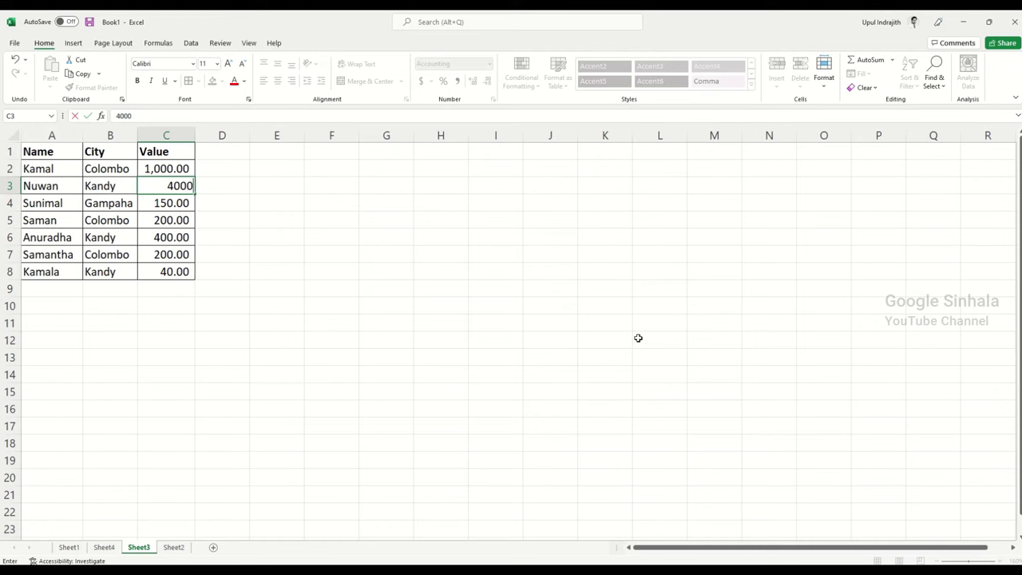
{"action": "key", "text": "Return"}
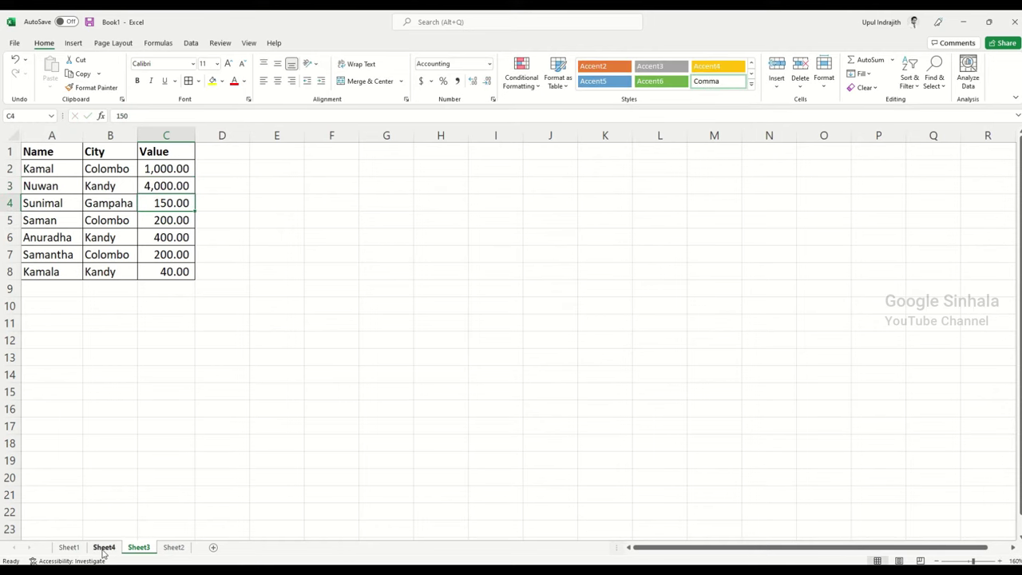
{"action": "left_click", "coordinate": [103, 549]}
{"action": "left_click", "coordinate": [328, 285]}
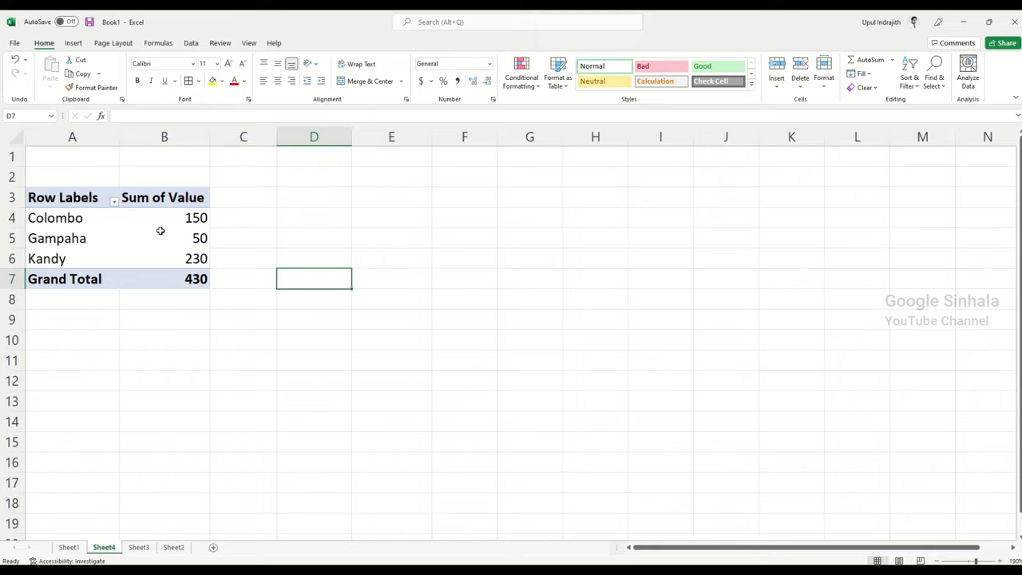
{"action": "left_click", "coordinate": [191, 43]}
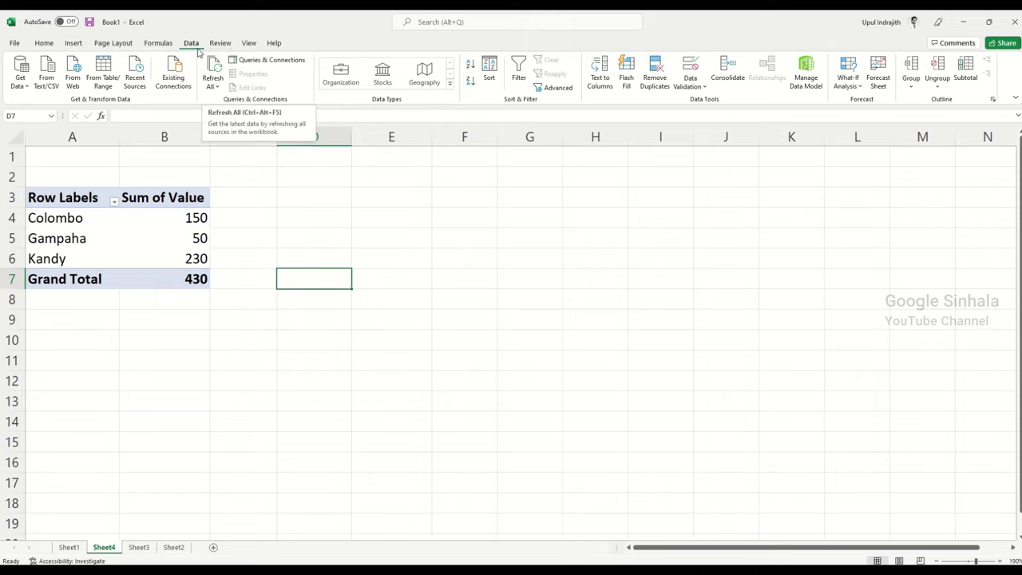
{"action": "left_click", "coordinate": [212, 70]}
{"action": "left_click", "coordinate": [211, 65]}
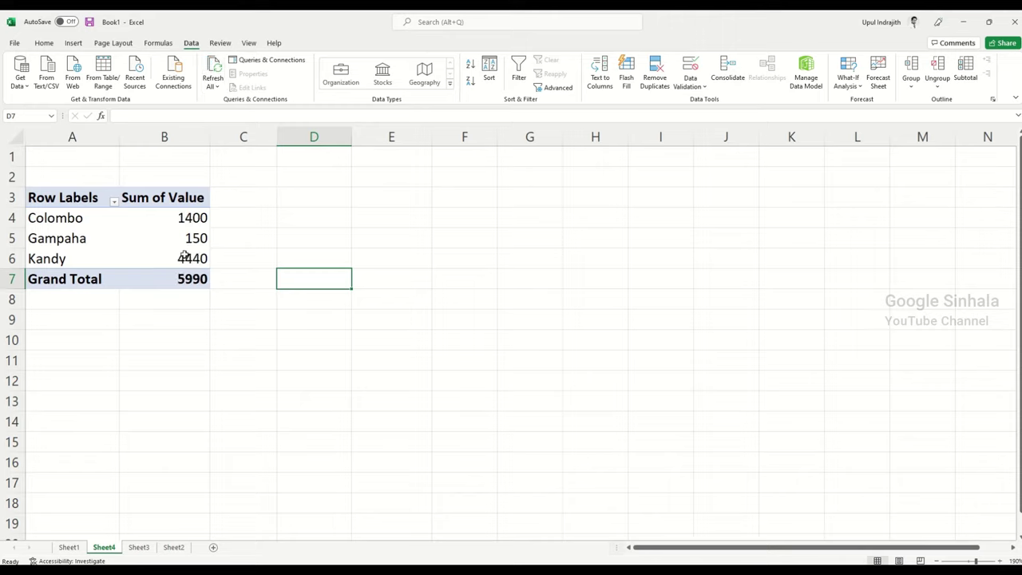
{"action": "left_click", "coordinate": [162, 137]}
{"action": "left_click", "coordinate": [314, 298]}
{"action": "left_click", "coordinate": [317, 320]}
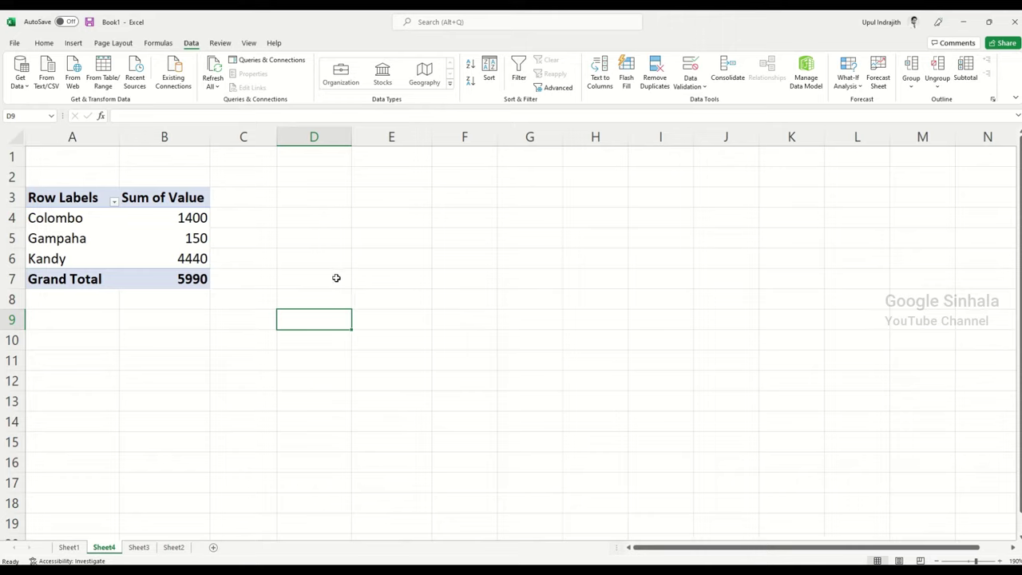
{"action": "left_click", "coordinate": [295, 380]}
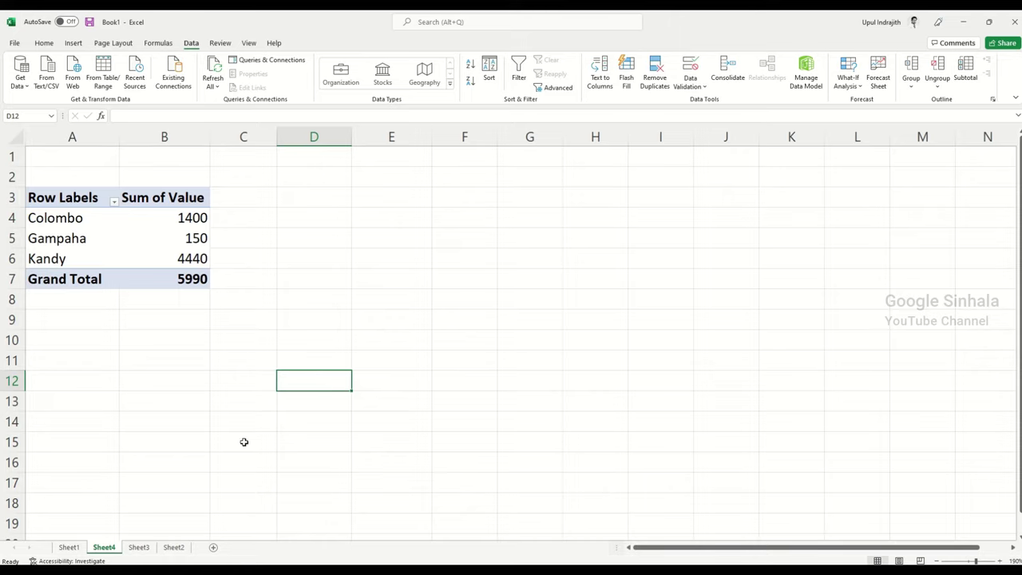
- Copy Sheet3's Name, City and Value table A1:C8 and switch to Google Sheets
{"action": "left_click", "coordinate": [139, 547]}
{"action": "left_click_drag", "start_coordinate": [53, 152], "coordinate": [150, 270]}
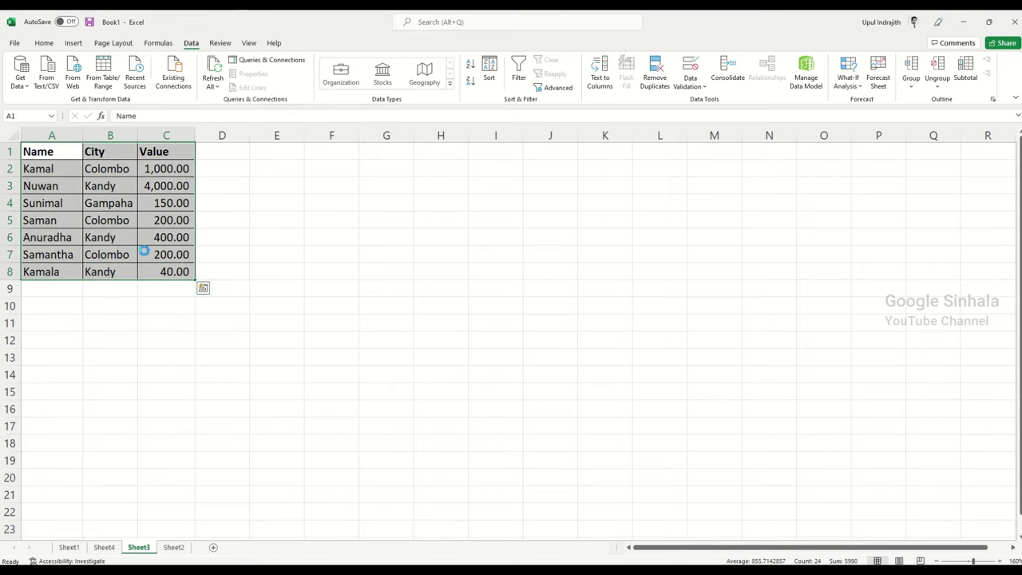
{"action": "key", "text": "ctrl+c"}
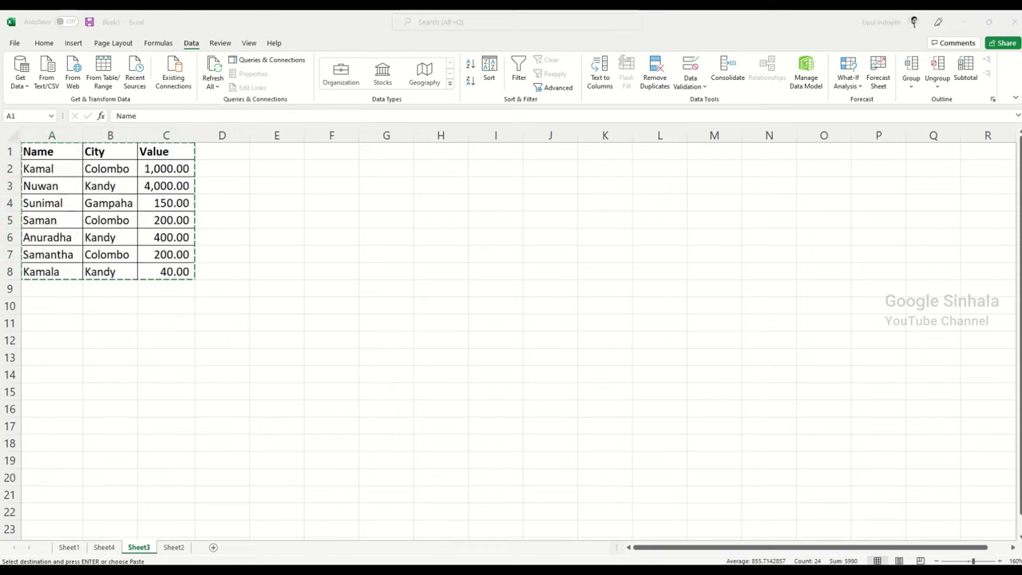
{"action": "key", "text": "alt+Tab"}
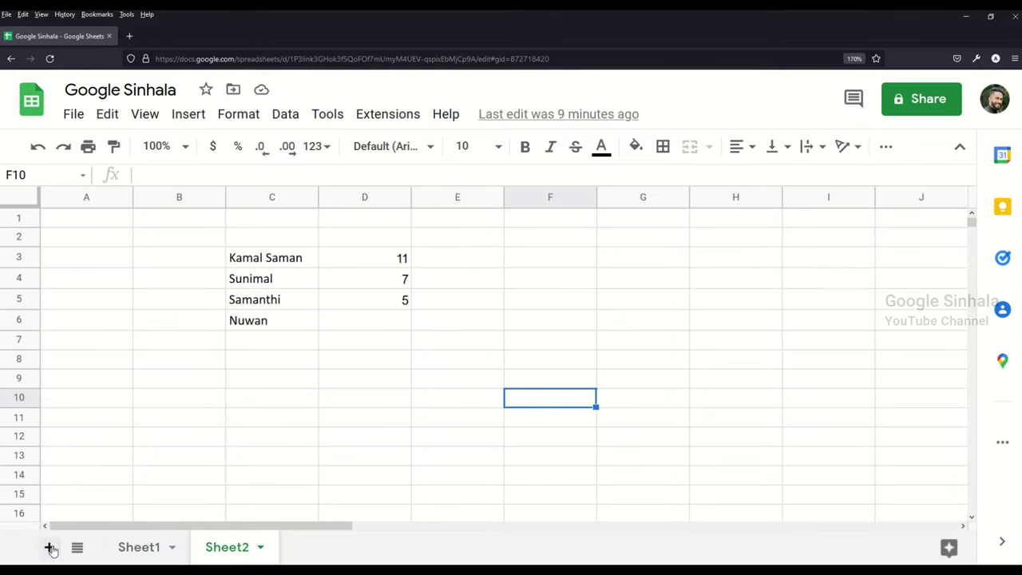
- Add a new Sheet3 in Google Sheets and paste the copied table at A1
{"action": "left_click", "coordinate": [50, 548]}
{"action": "left_click", "coordinate": [59, 223]}
{"action": "key", "text": "ctrl+v"}
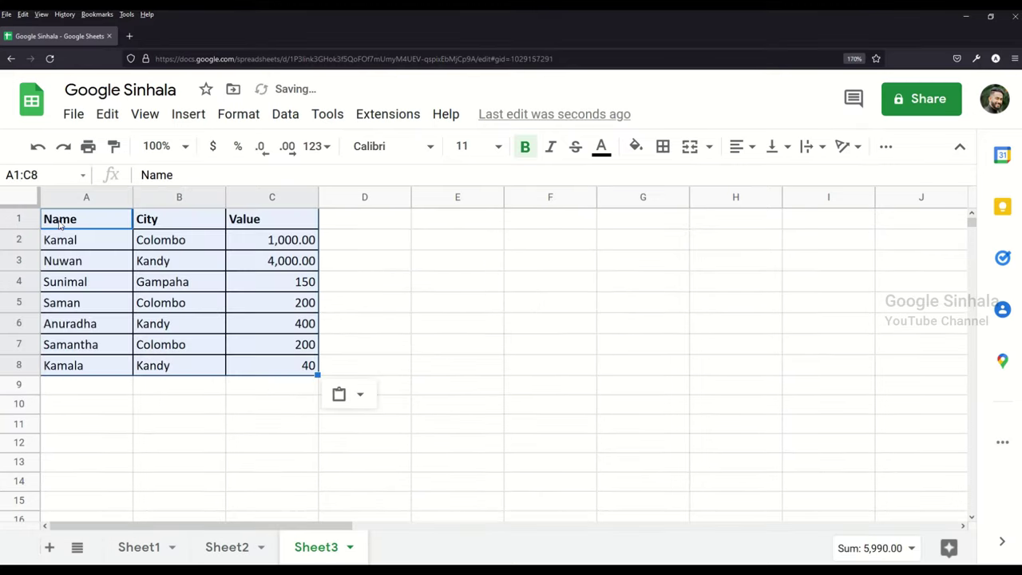
{"action": "left_click", "coordinate": [618, 345]}
- Select the pasted data A1:C8 and start a pivot table from the Insert menu
{"action": "mouse_move", "coordinate": [80, 221]}
{"action": "left_mouse_down"}
{"action": "mouse_move", "coordinate": [223, 245]}
{"action": "mouse_move", "coordinate": [296, 322]}
{"action": "mouse_move", "coordinate": [292, 368]}
{"action": "left_mouse_up"}
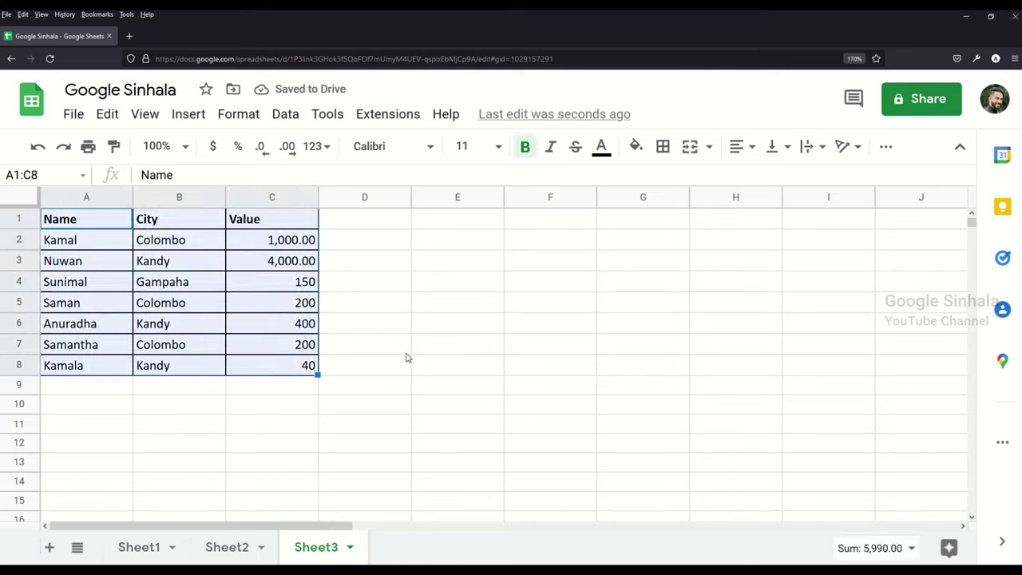
{"action": "left_click", "coordinate": [179, 120]}
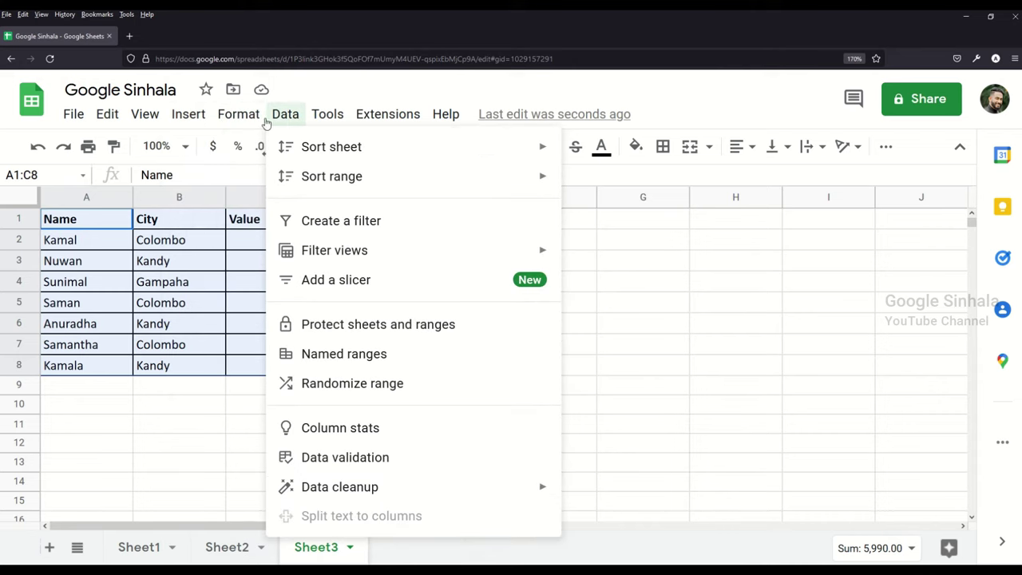
{"action": "mouse_move", "coordinate": [261, 123]}
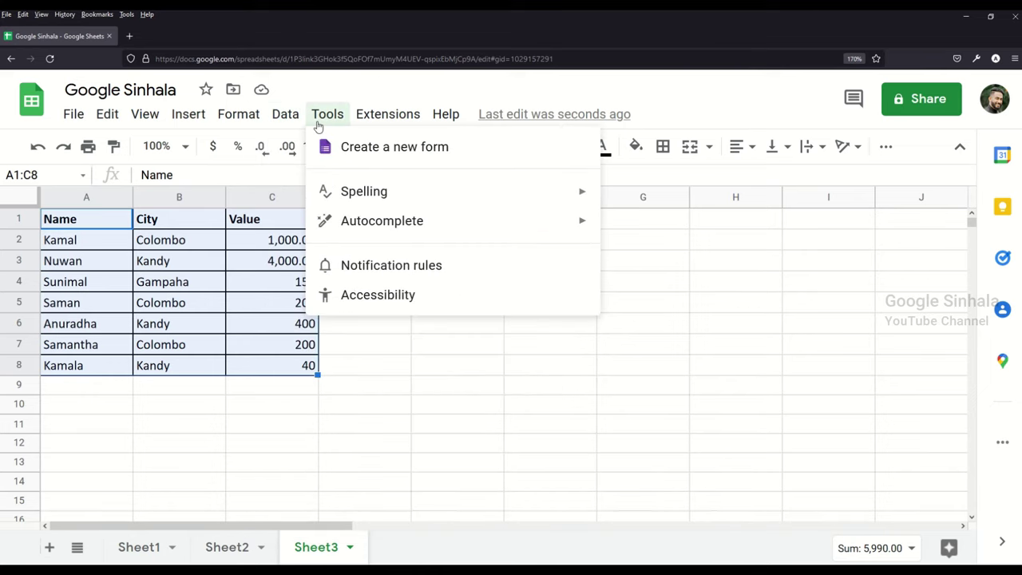
{"action": "mouse_move", "coordinate": [185, 119]}
{"action": "scroll", "coordinate": [210, 168], "scroll_direction": "down", "scroll_amount": 1}
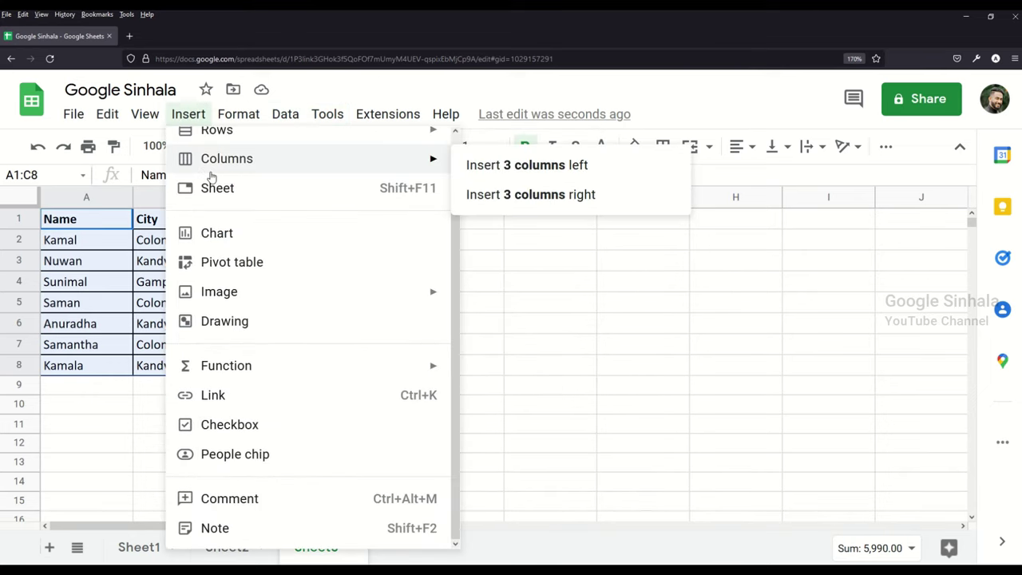
{"action": "scroll", "coordinate": [210, 171], "scroll_direction": "up", "scroll_amount": 1}
{"action": "mouse_move", "coordinate": [210, 176]}
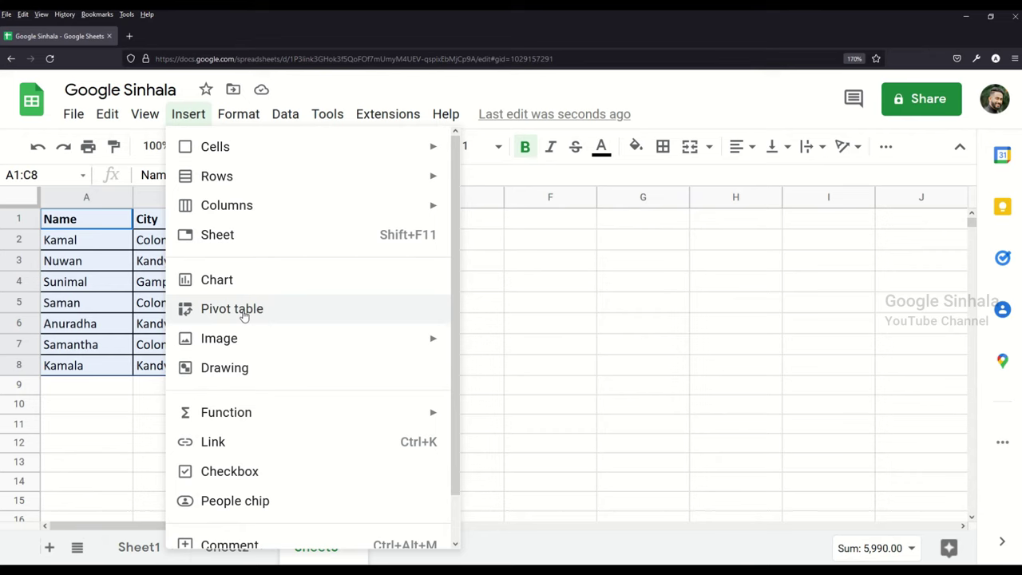
{"action": "left_click", "coordinate": [245, 313]}
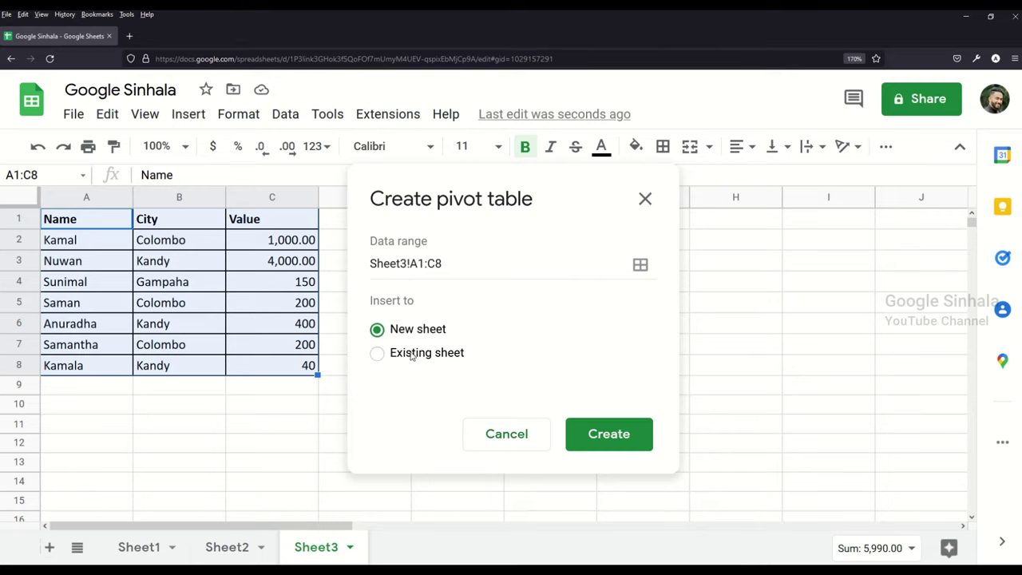
- Create the pivot on a new sheet, grouping rows by City and summing Value
{"action": "left_click", "coordinate": [593, 433]}
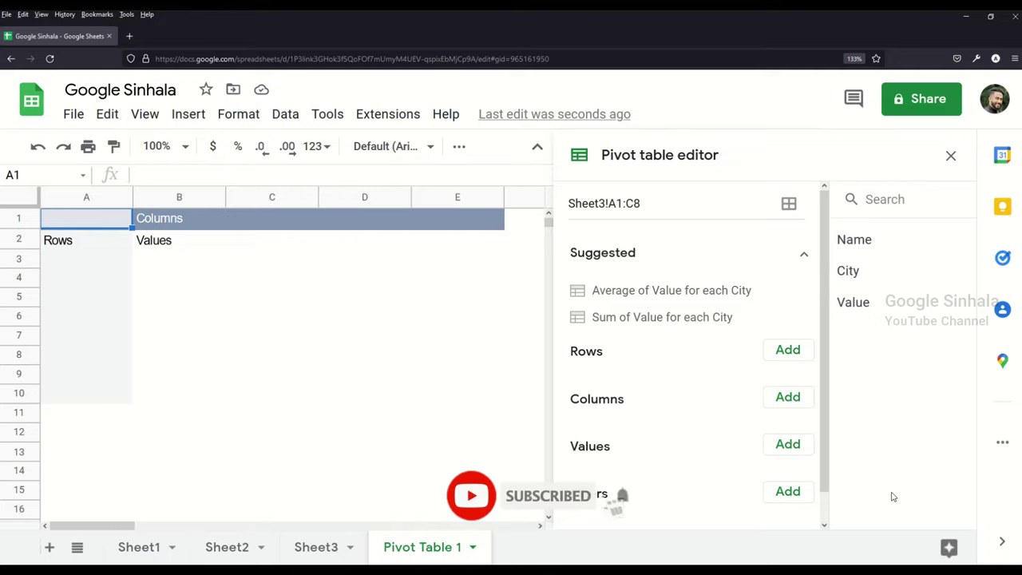
{"action": "key", "text": "ctrl+minus"}
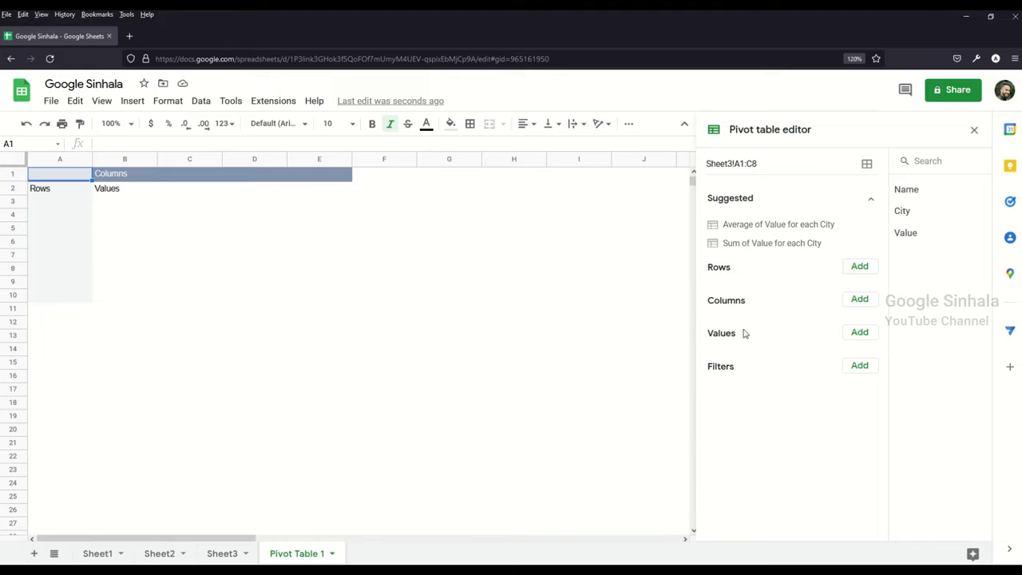
{"action": "left_click", "coordinate": [863, 269]}
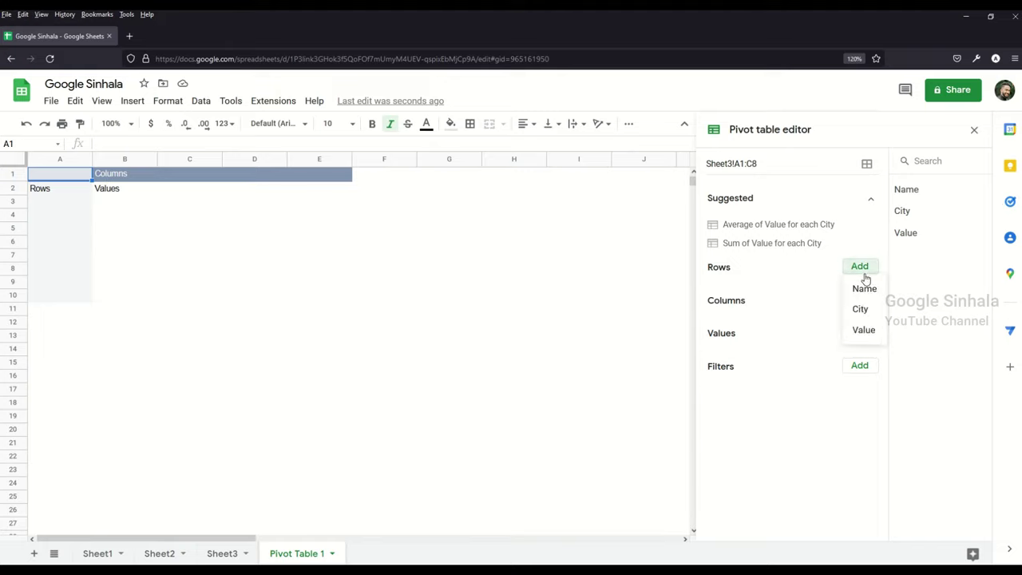
{"action": "left_click", "coordinate": [860, 309]}
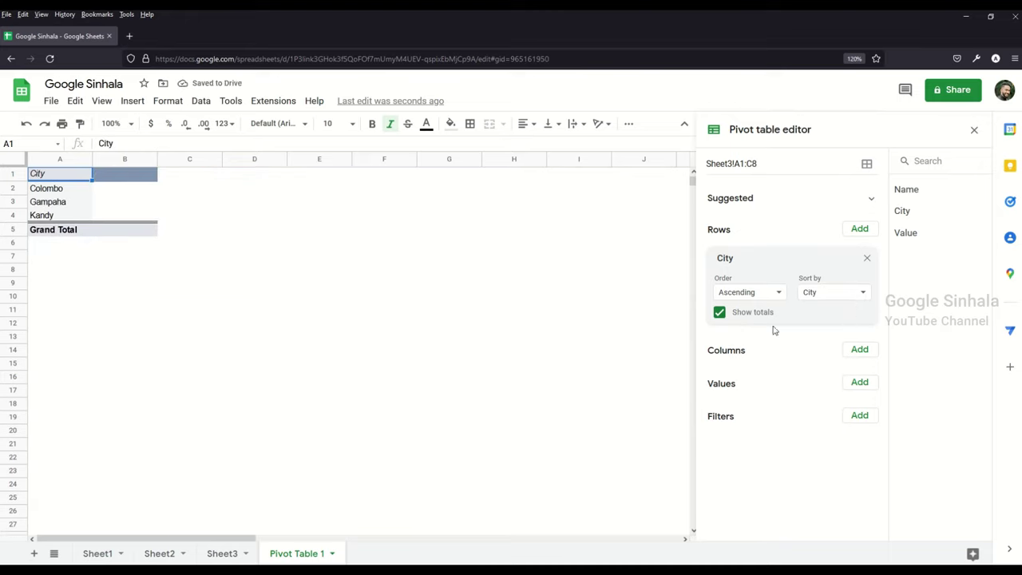
{"action": "left_click", "coordinate": [860, 382]}
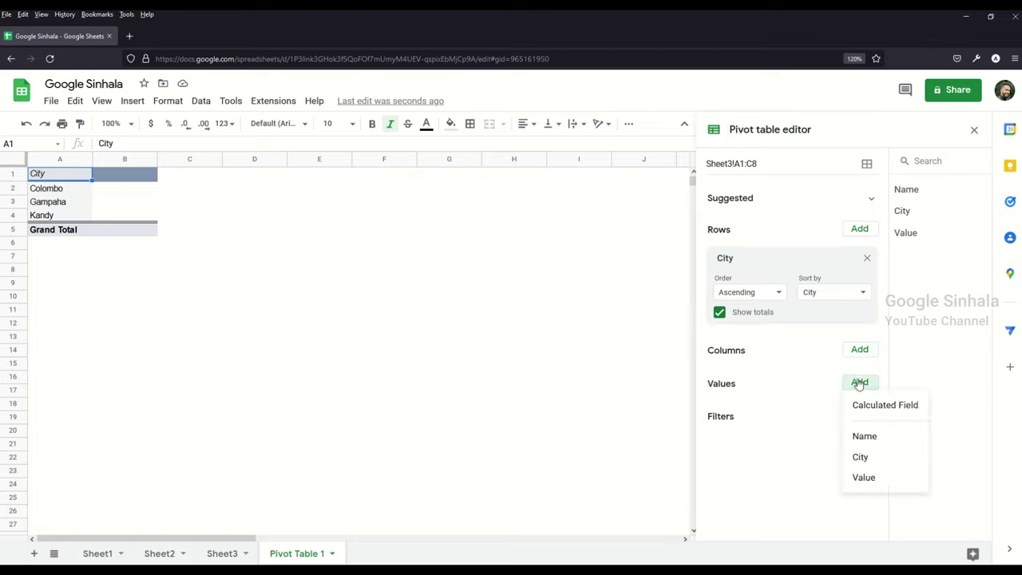
{"action": "left_click", "coordinate": [870, 477]}
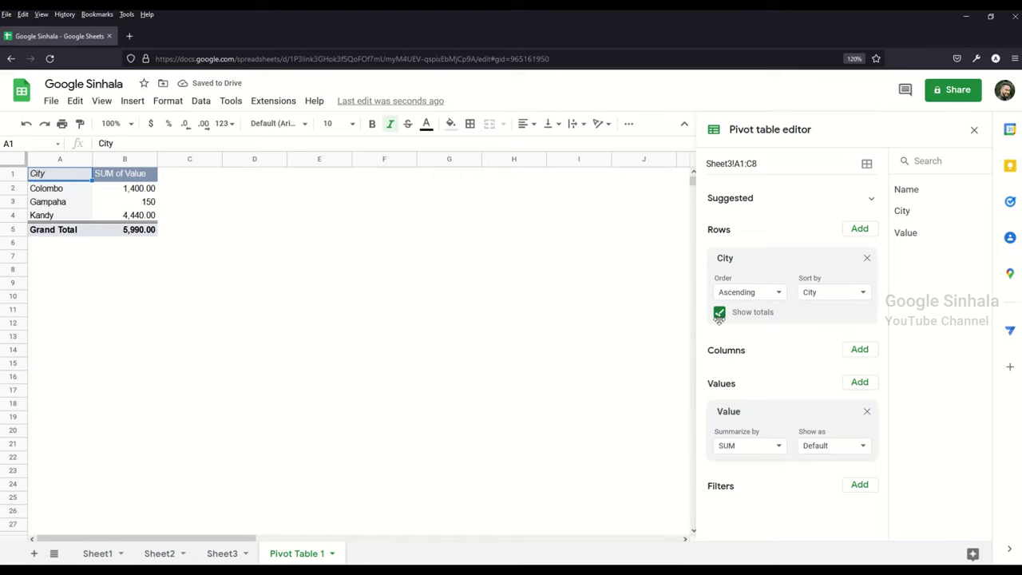
- Turn off Show totals so the Grand Total row is hidden
{"action": "double_click", "coordinate": [719, 313]}
{"action": "left_click", "coordinate": [720, 313]}
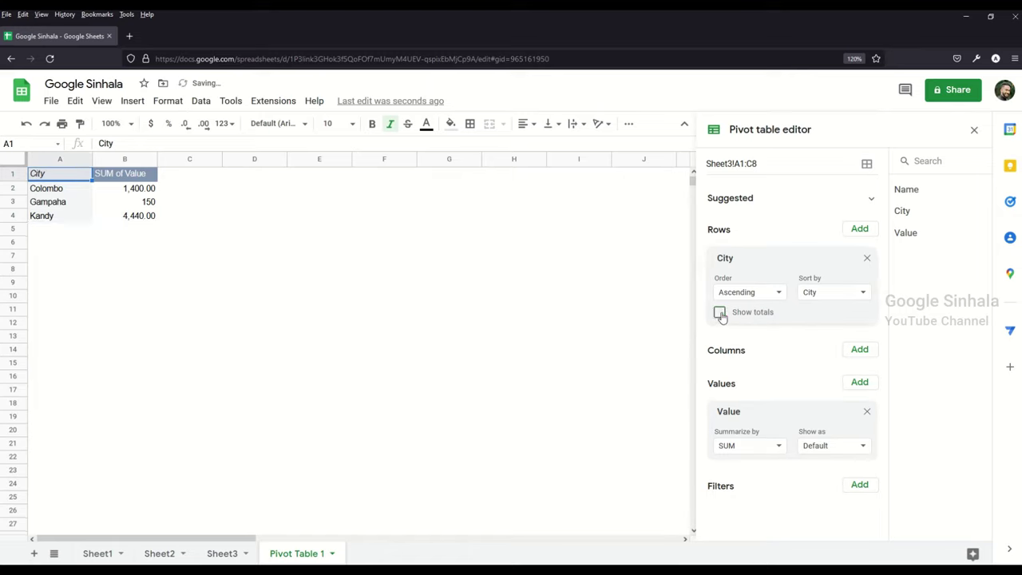
{"action": "left_click", "coordinate": [719, 313]}
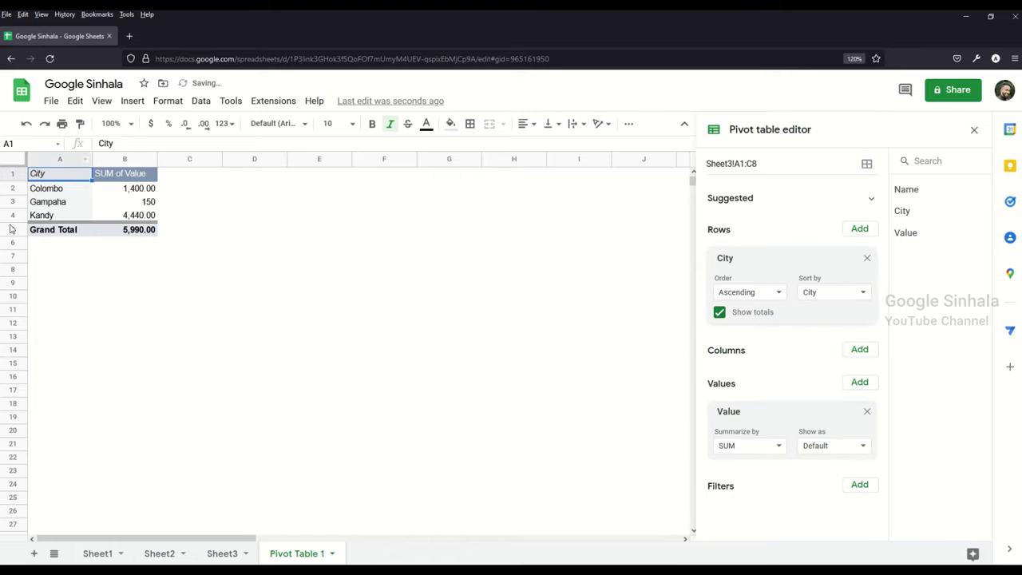
{"action": "left_click", "coordinate": [720, 313]}
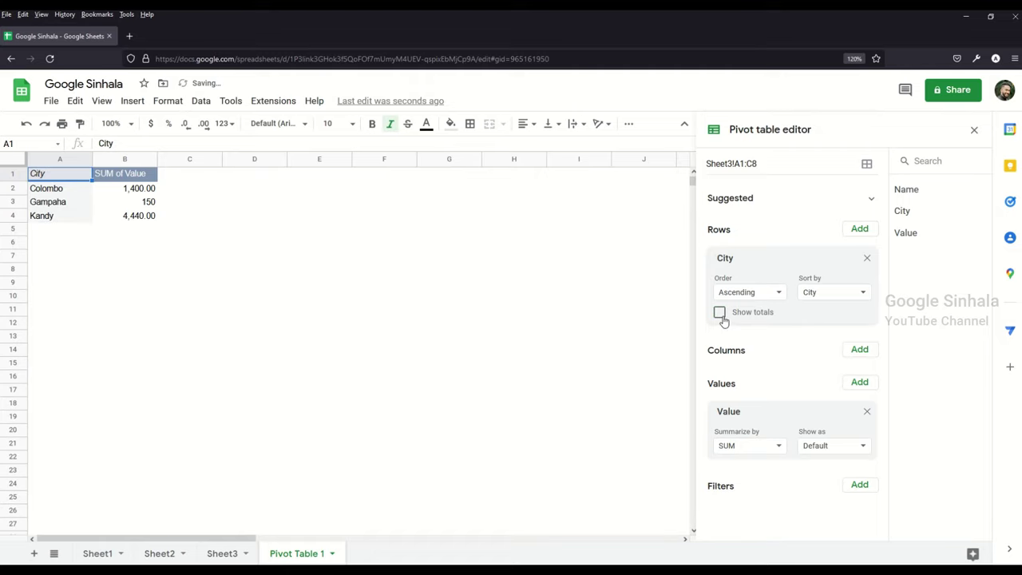
{"action": "left_click", "coordinate": [866, 231]}
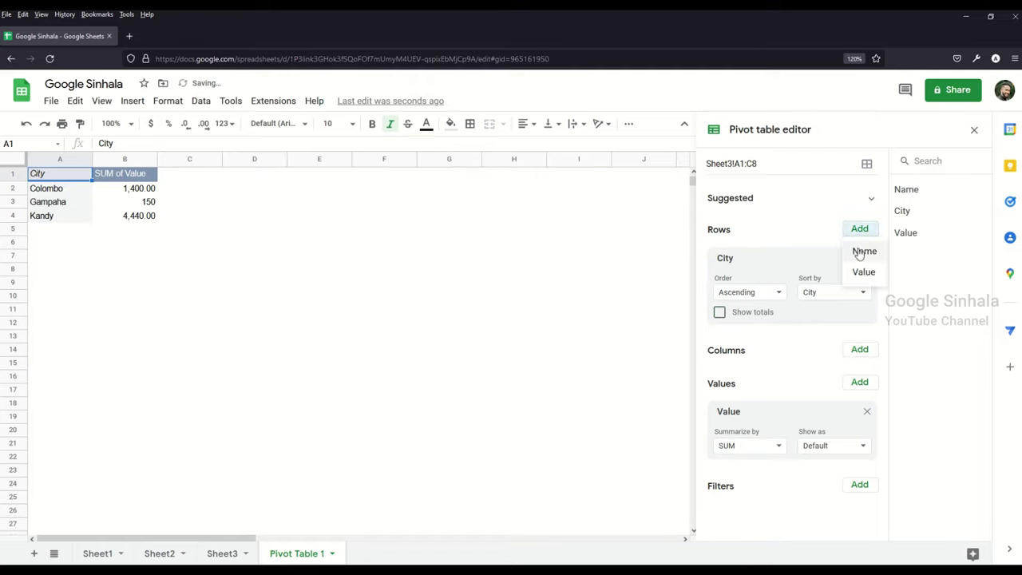
- Nest Name under City, leaving city subtotals, grand total and repeated row labels all off
{"action": "left_click", "coordinate": [861, 252]}
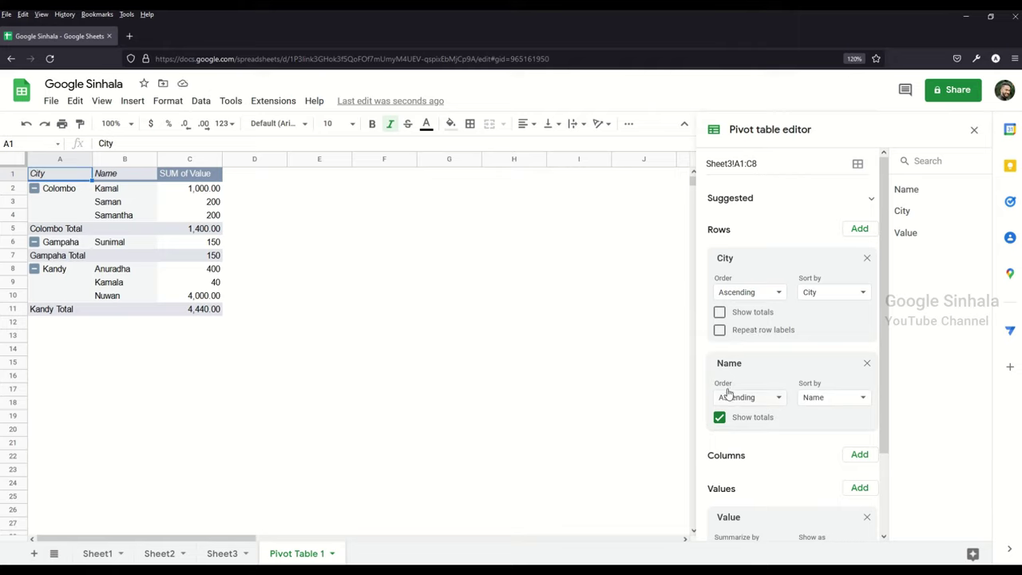
{"action": "left_click", "coordinate": [719, 418]}
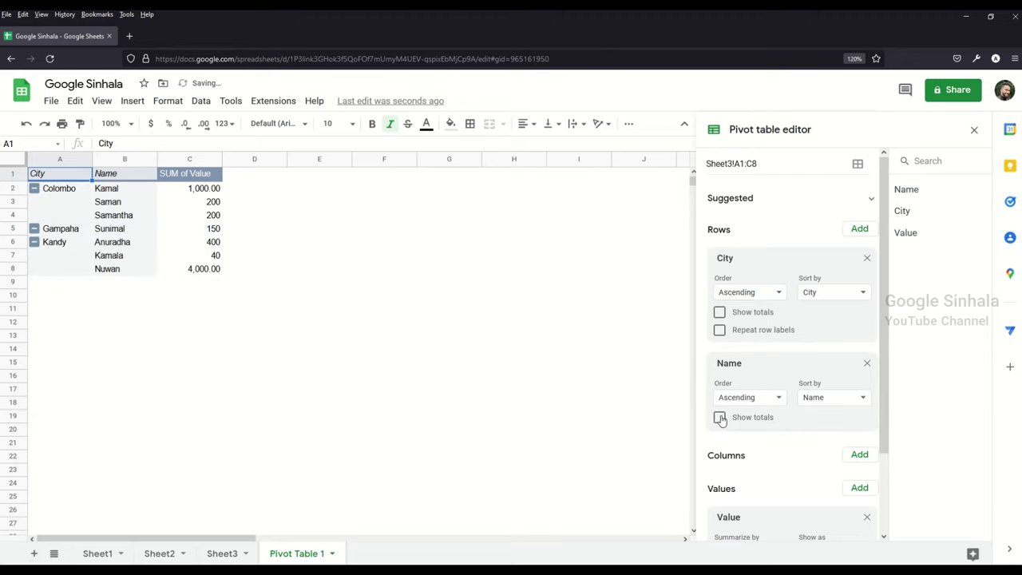
{"action": "left_click", "coordinate": [719, 313]}
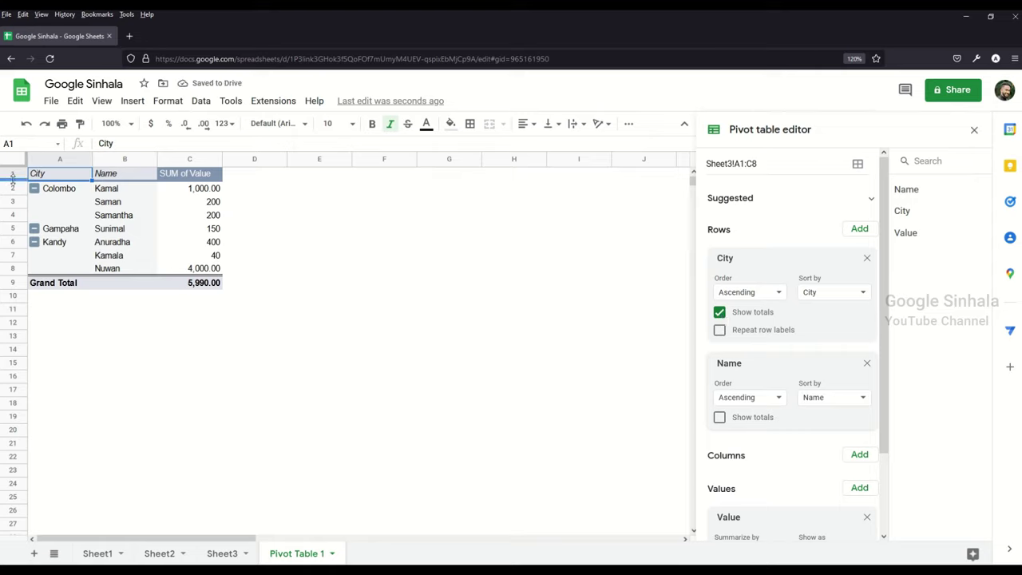
{"action": "left_click", "coordinate": [719, 312]}
{"action": "left_click", "coordinate": [720, 416]}
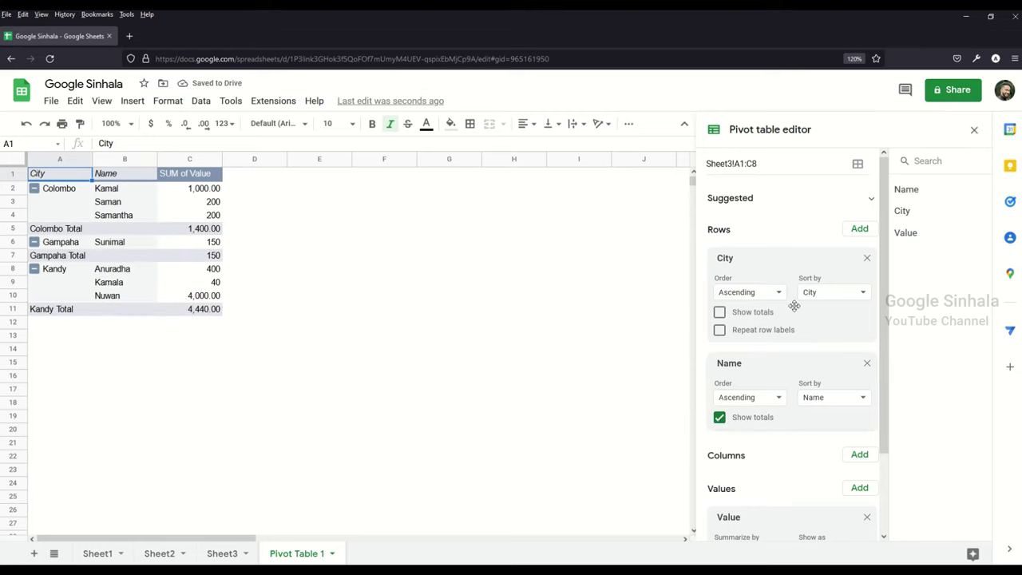
{"action": "left_click", "coordinate": [719, 312]}
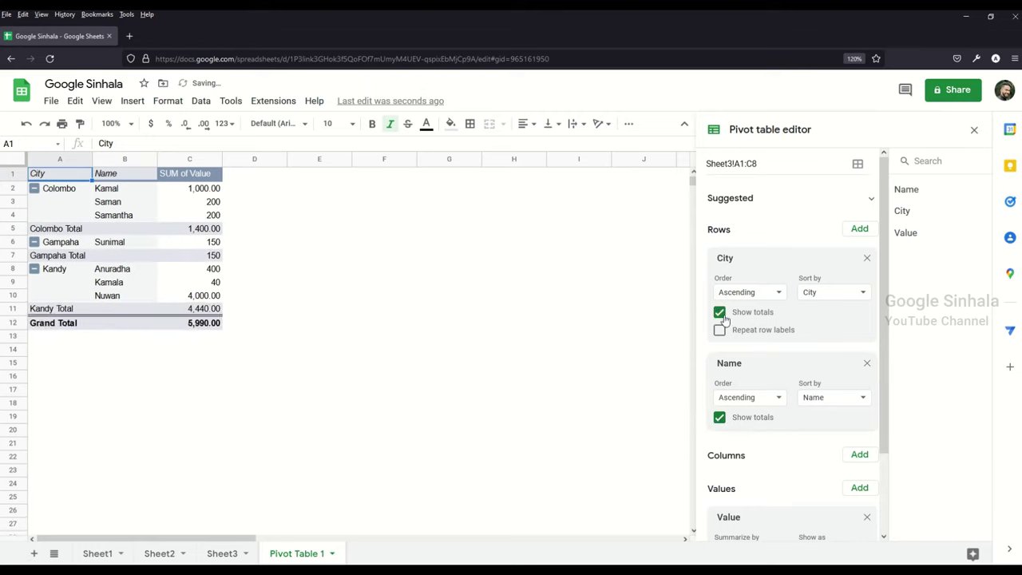
{"action": "left_click", "coordinate": [719, 312]}
{"action": "left_click", "coordinate": [720, 417]}
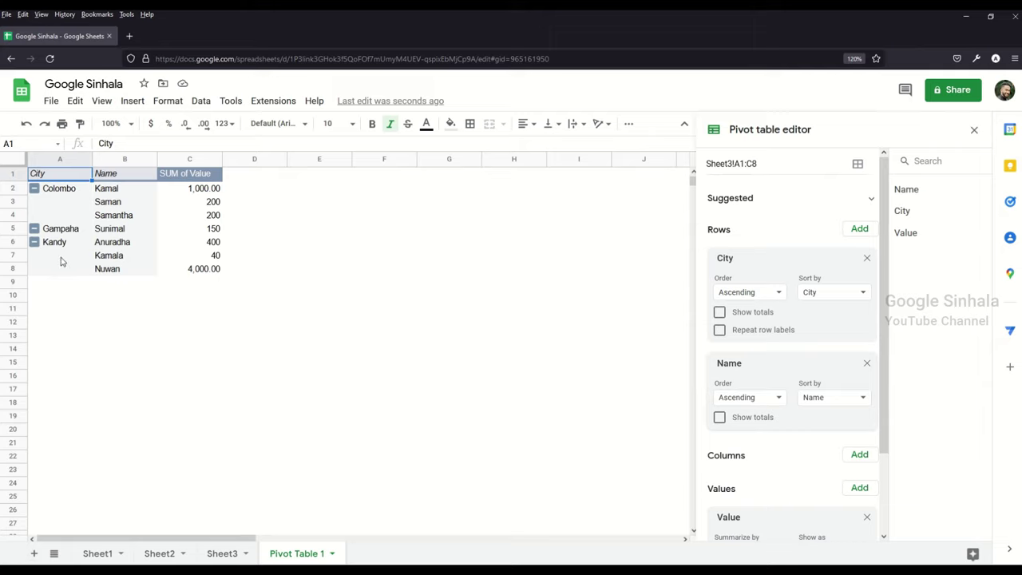
{"action": "left_click", "coordinate": [720, 329]}
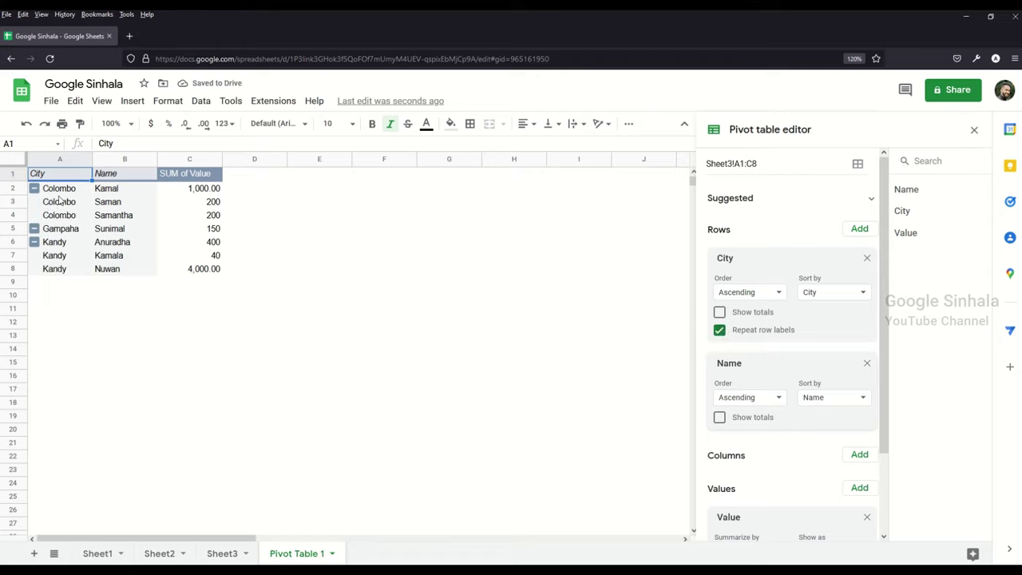
{"action": "left_click", "coordinate": [719, 330]}
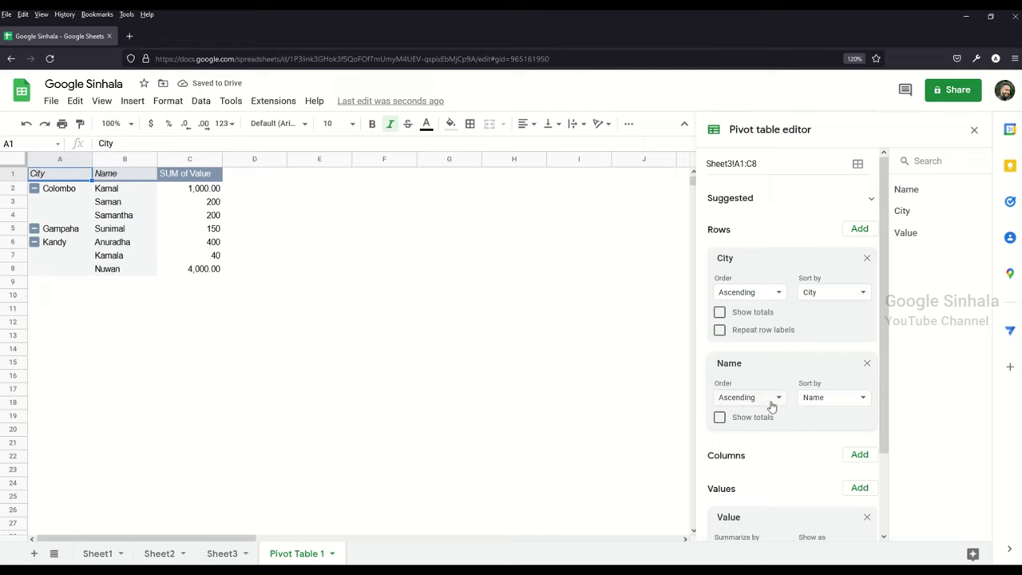
- Try descending sorts for City and Name, then restore both to ascending
{"action": "left_click", "coordinate": [753, 292]}
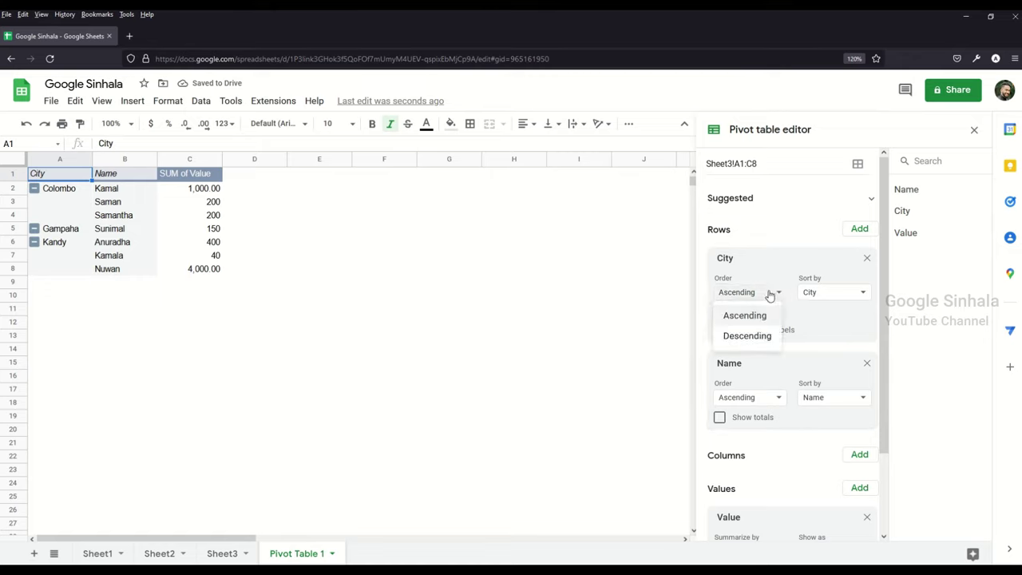
{"action": "left_click", "coordinate": [762, 335]}
{"action": "left_click", "coordinate": [772, 294]}
{"action": "left_click", "coordinate": [755, 315]}
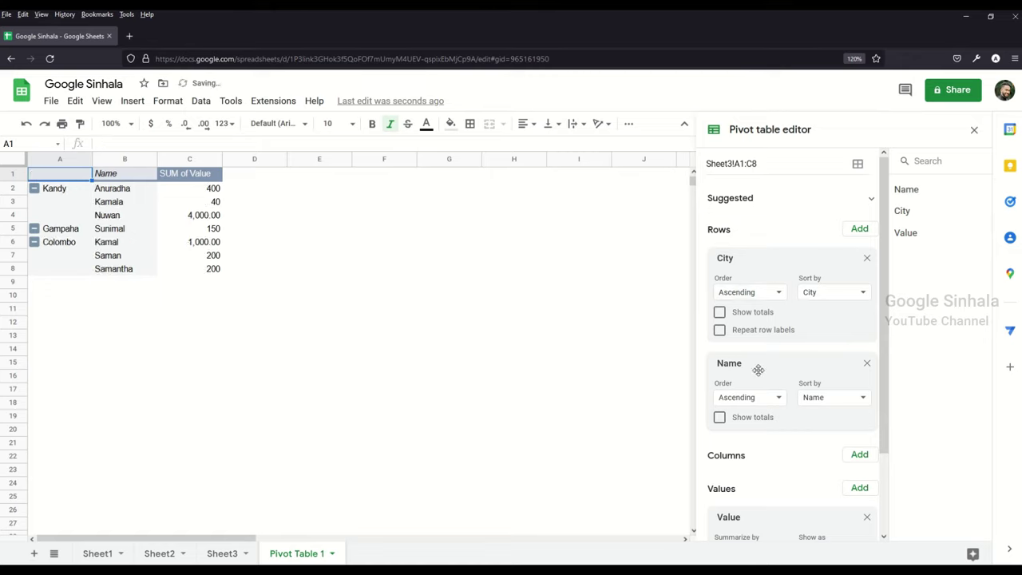
{"action": "left_click", "coordinate": [761, 399]}
{"action": "left_click", "coordinate": [743, 440]}
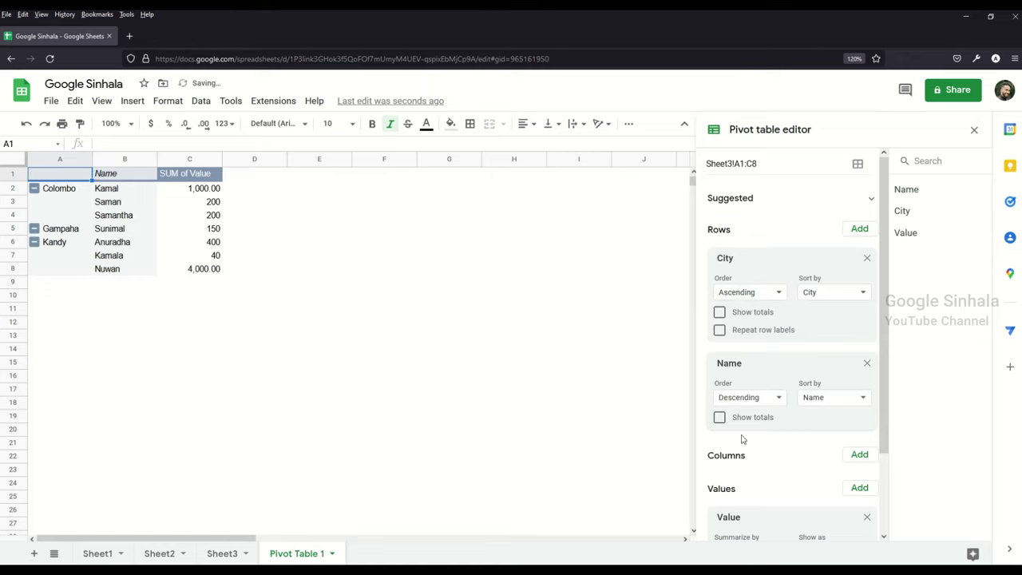
{"action": "left_click", "coordinate": [765, 400]}
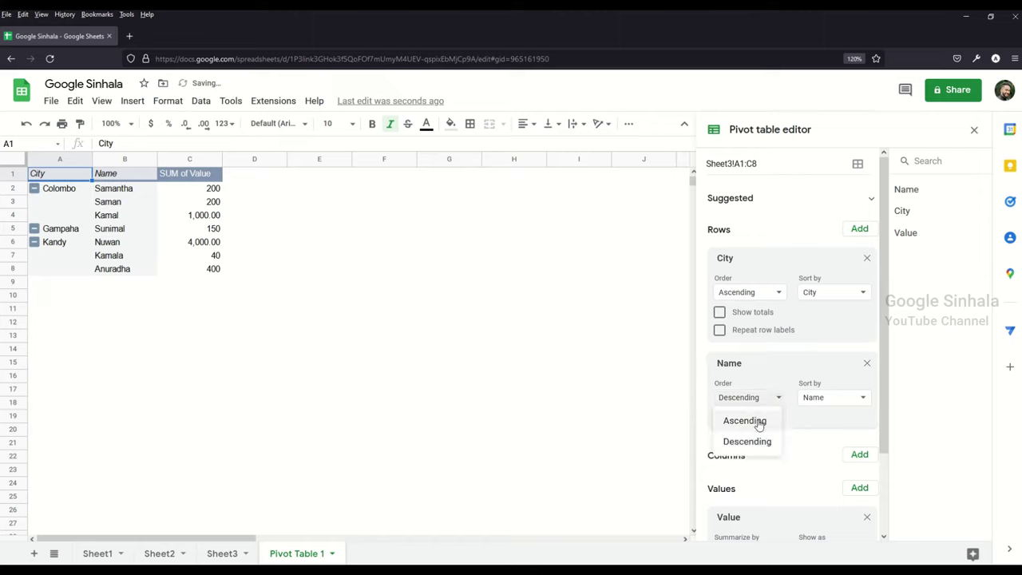
{"action": "left_click", "coordinate": [757, 422]}
- Bring up the list of fields available for the pivot's Filters
{"action": "scroll", "coordinate": [769, 388], "scroll_direction": "down", "scroll_amount": 2}
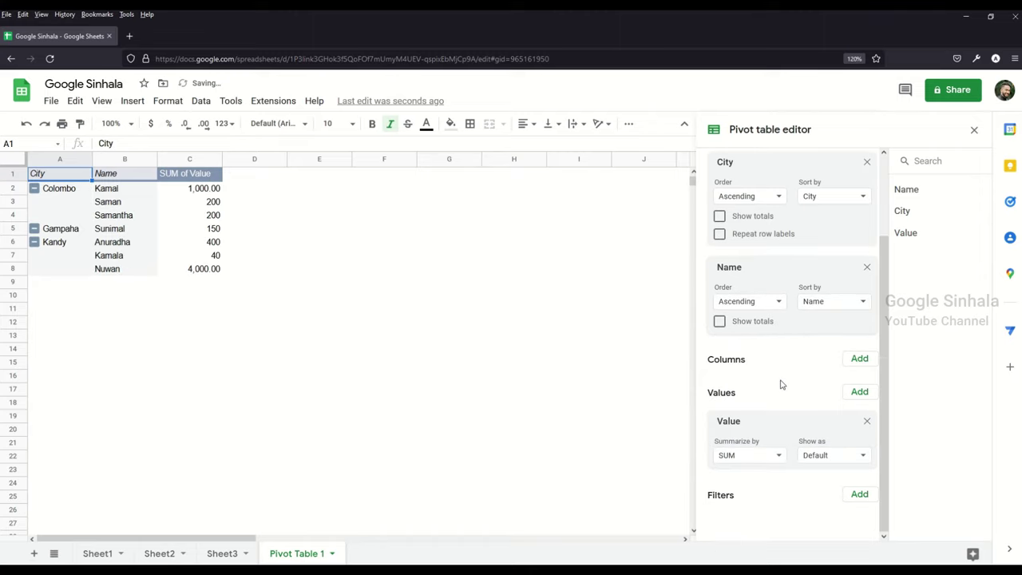
{"action": "scroll", "coordinate": [780, 386], "scroll_direction": "up", "scroll_amount": 2}
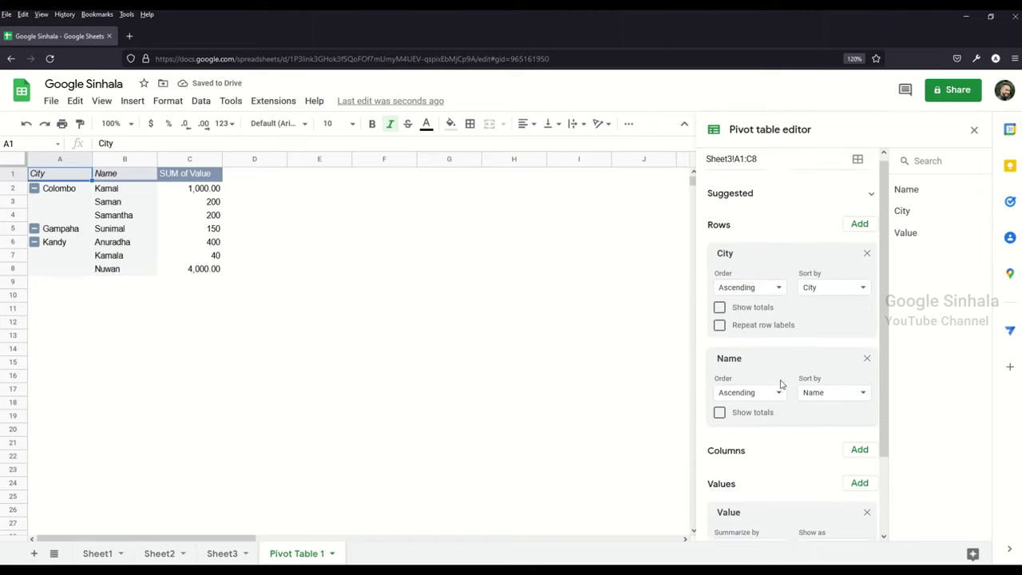
{"action": "left_click", "coordinate": [863, 457]}
{"action": "left_click", "coordinate": [789, 451]}
{"action": "scroll", "coordinate": [787, 450], "scroll_direction": "down", "scroll_amount": 2}
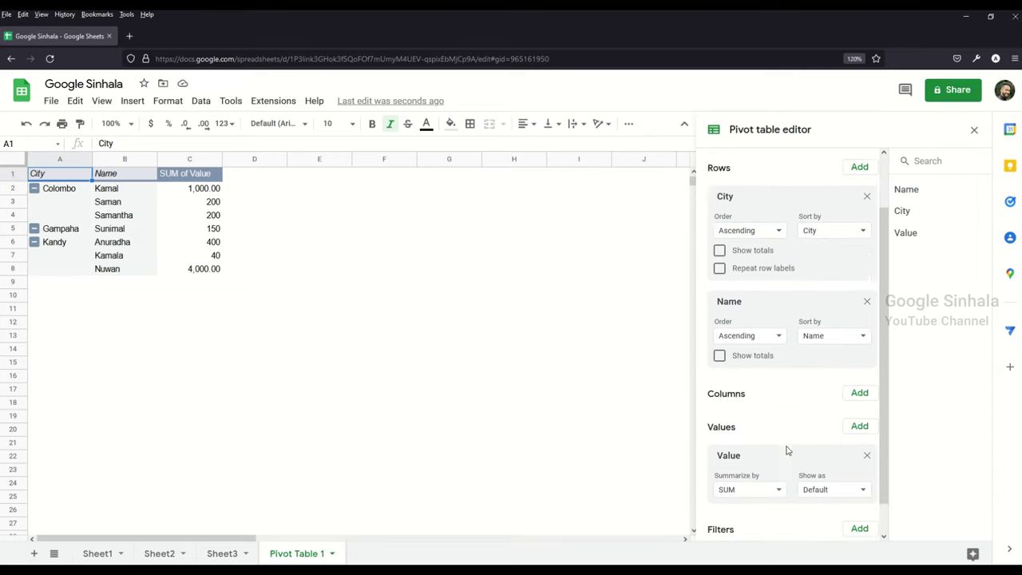
{"action": "left_click", "coordinate": [861, 495]}
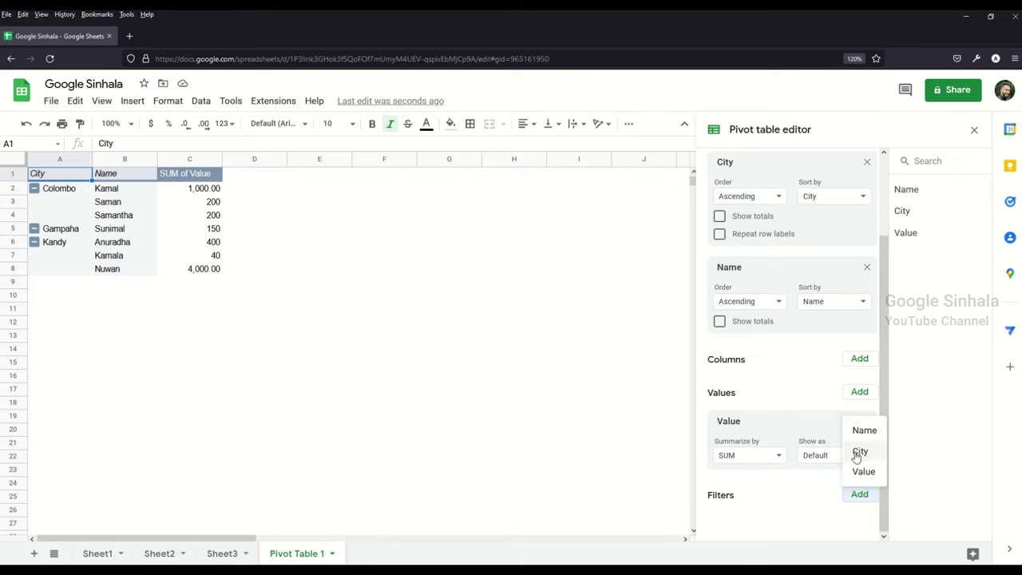
- Add City as a pivot filter and review its value list, keeping all cities shown
{"action": "left_click", "coordinate": [857, 452]}
{"action": "left_click", "coordinate": [453, 355]}
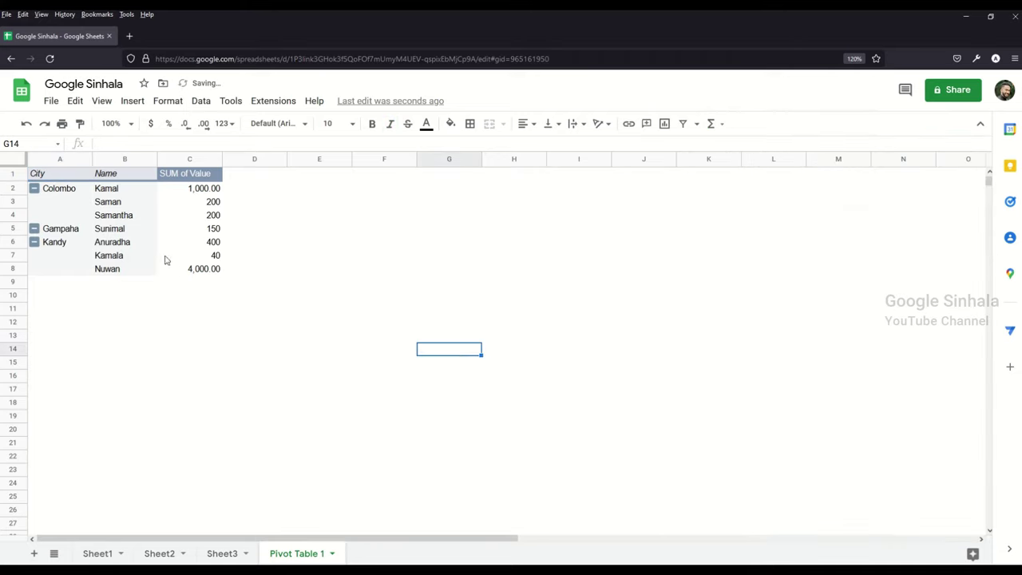
{"action": "left_click", "coordinate": [166, 260]}
{"action": "scroll", "coordinate": [828, 461], "scroll_direction": "down", "scroll_amount": 3}
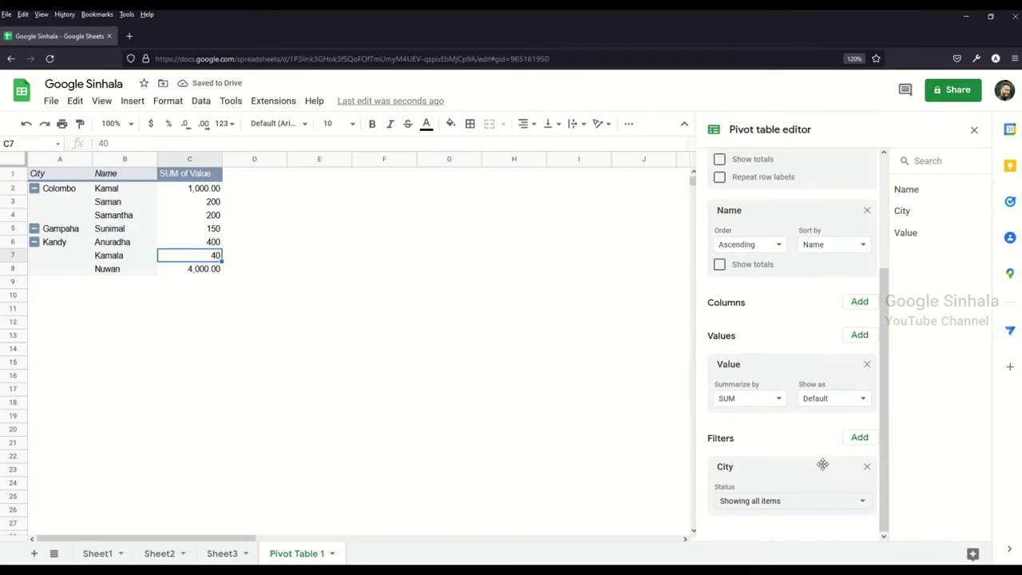
{"action": "left_click", "coordinate": [792, 503]}
{"action": "left_click", "coordinate": [622, 435]}
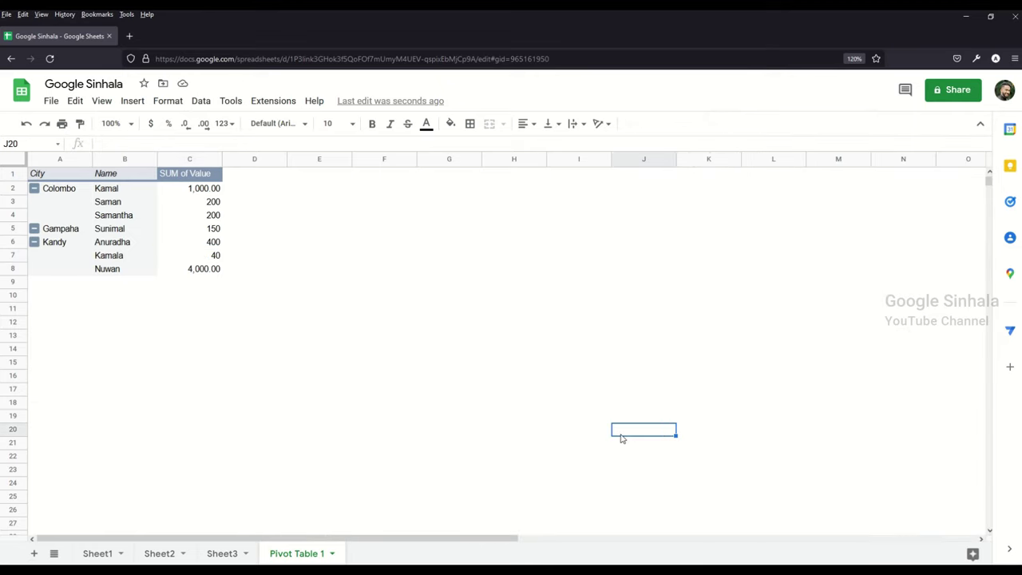
{"action": "left_click", "coordinate": [155, 192]}
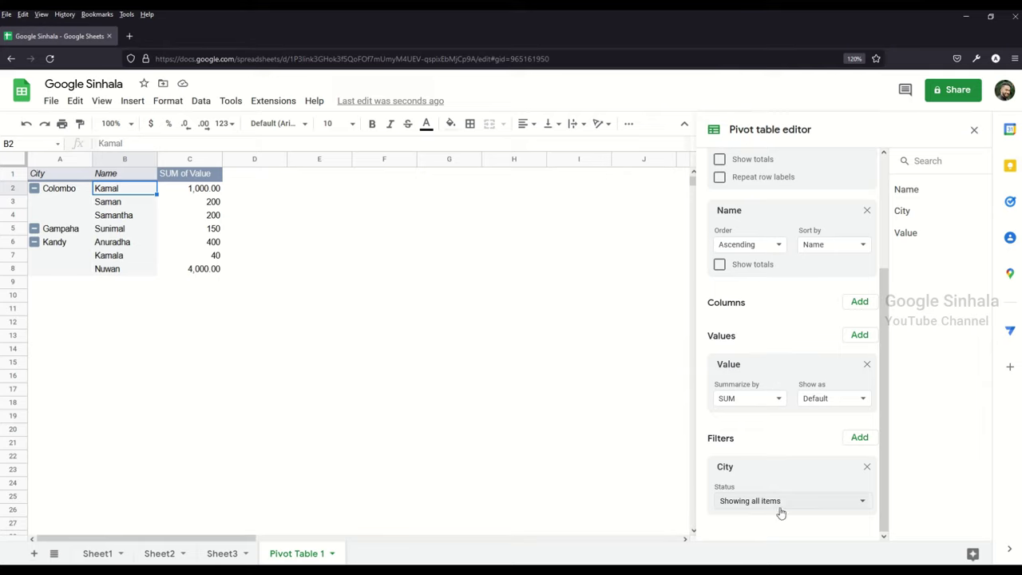
{"action": "left_click", "coordinate": [782, 503]}
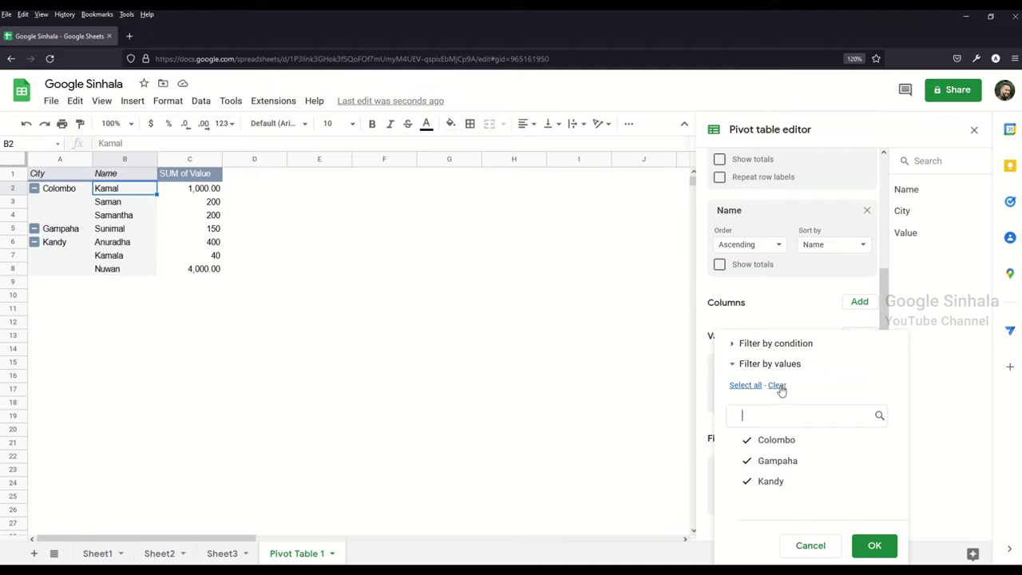
{"action": "left_click", "coordinate": [653, 444]}
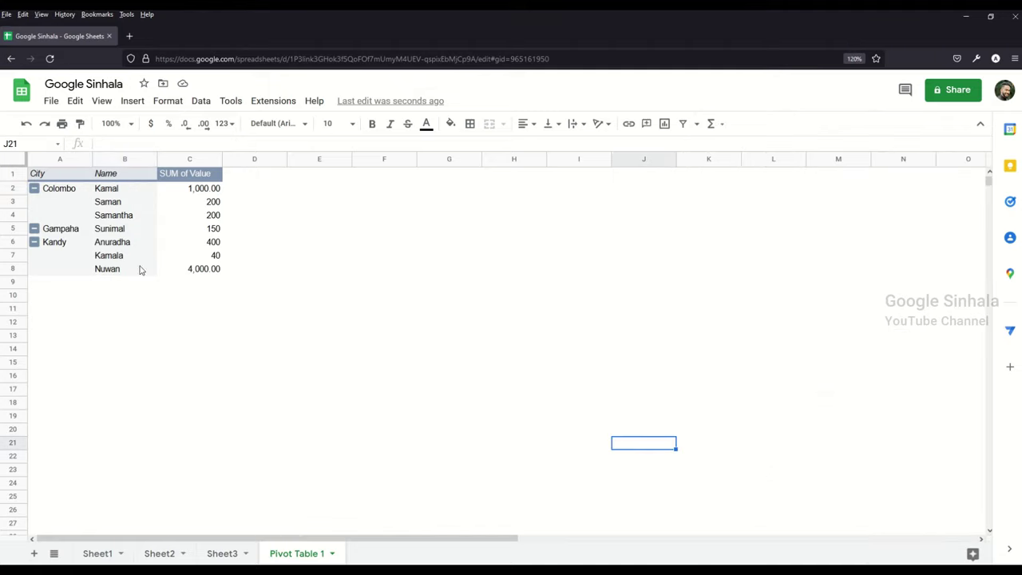
- Close the pivot editor and return to Excel's Sheet3 data table
{"action": "left_click", "coordinate": [89, 214]}
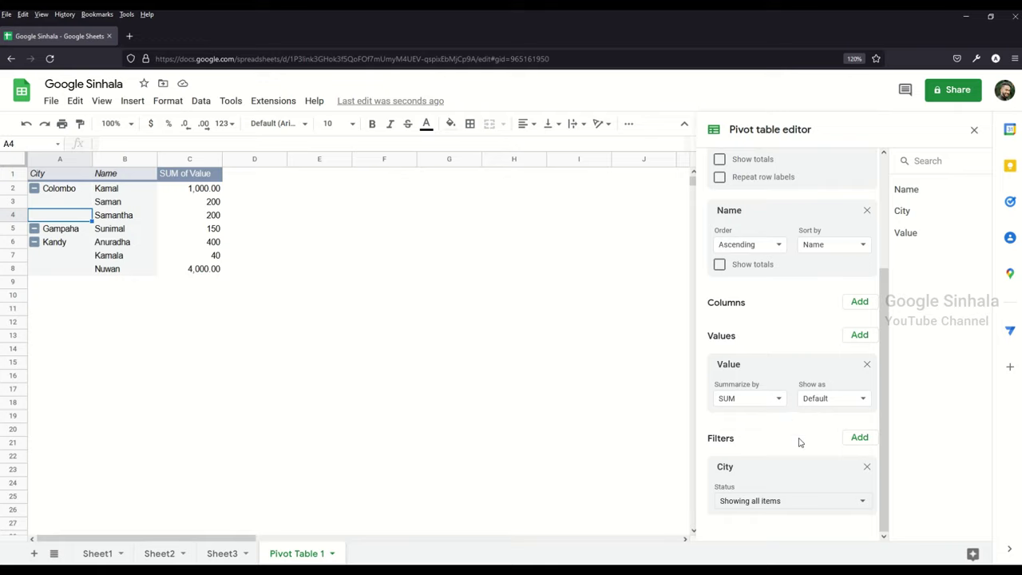
{"action": "scroll", "coordinate": [850, 409], "scroll_direction": "up", "scroll_amount": 3}
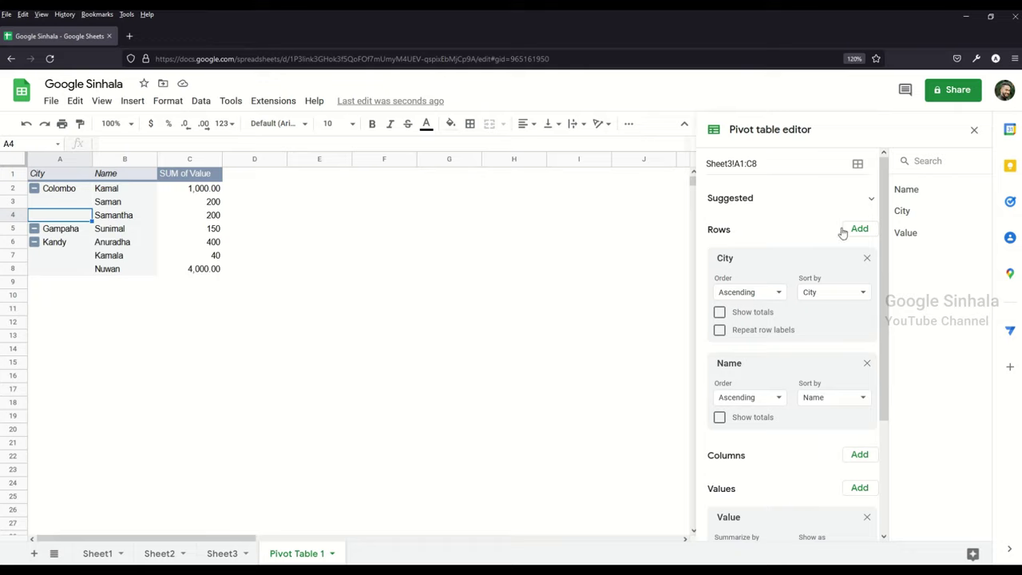
{"action": "left_click", "coordinate": [519, 273]}
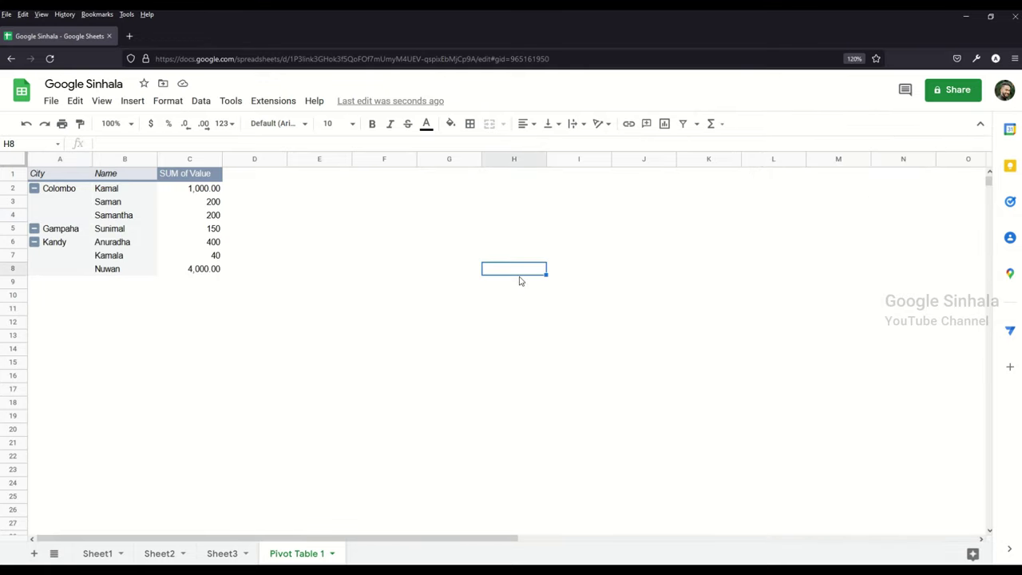
{"action": "left_click", "coordinate": [315, 297]}
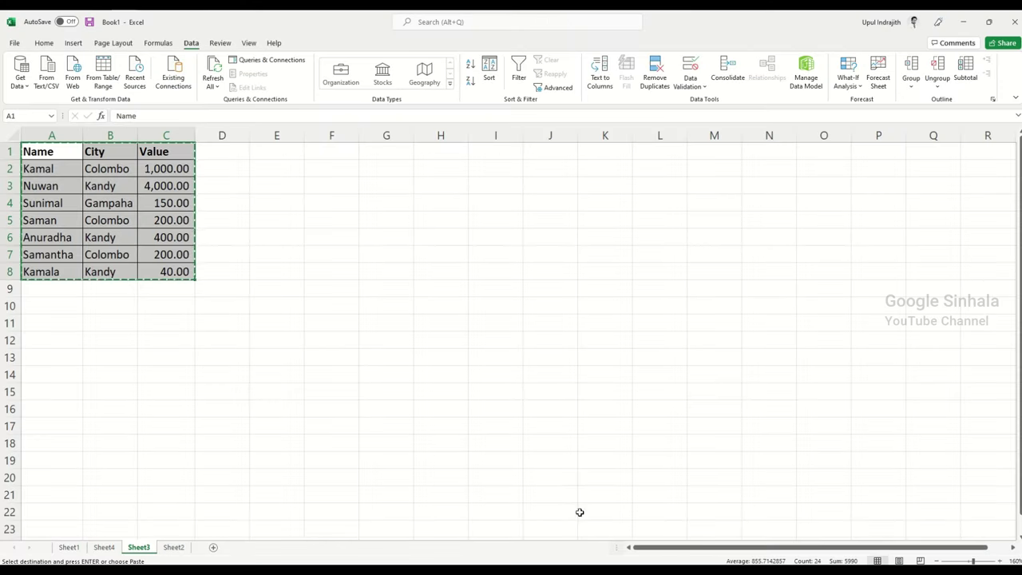
{"action": "left_click", "coordinate": [364, 376]}
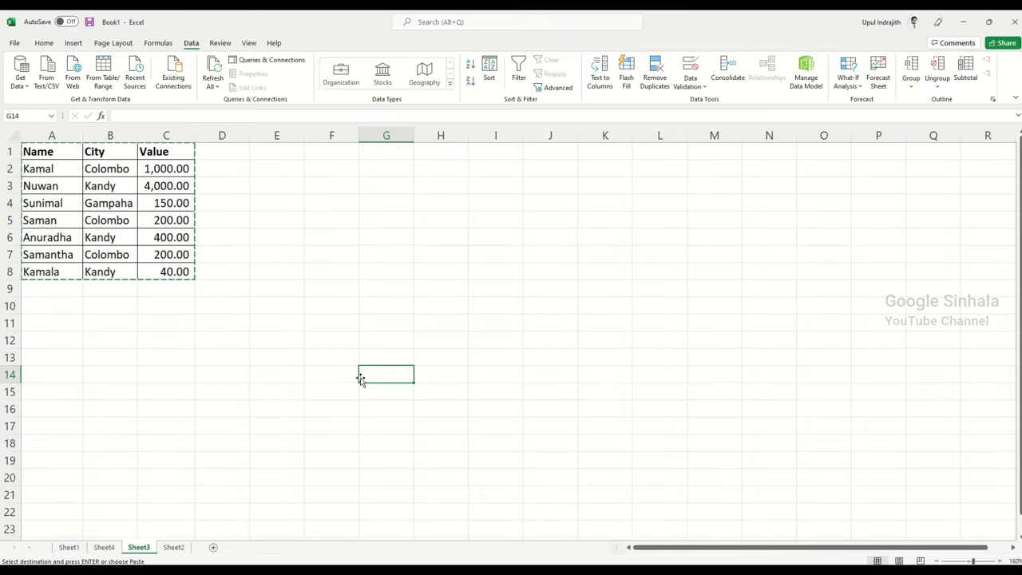
- Check the VLOOKUP entry in Sheet1's function list, then cancel the pending copy
{"action": "left_click", "coordinate": [69, 547]}
{"action": "left_click", "coordinate": [171, 465]}
{"action": "left_click", "coordinate": [181, 393]}
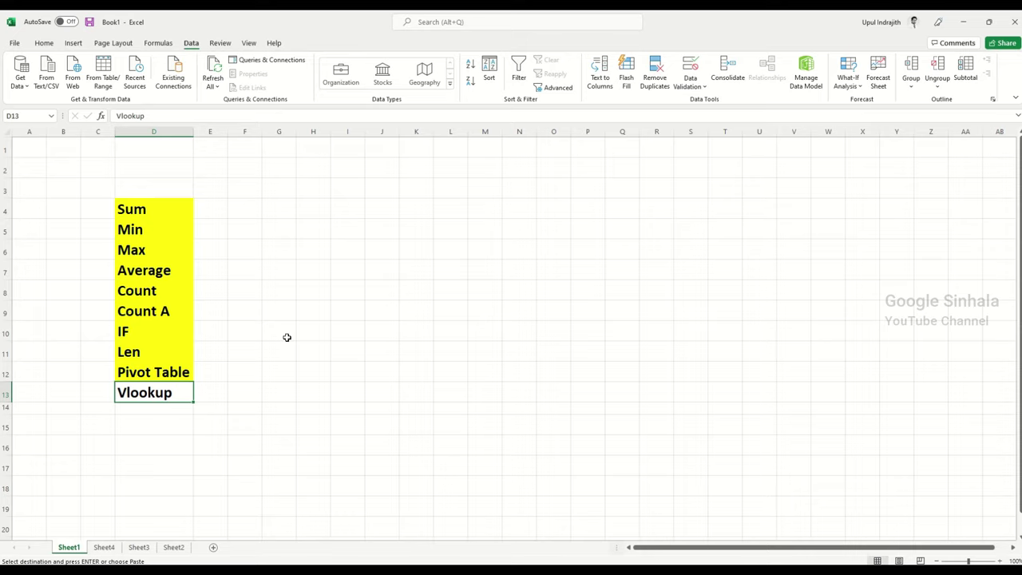
{"action": "left_click", "coordinate": [44, 44]}
{"action": "key", "text": "Escape"}
{"action": "left_click", "coordinate": [489, 354]}
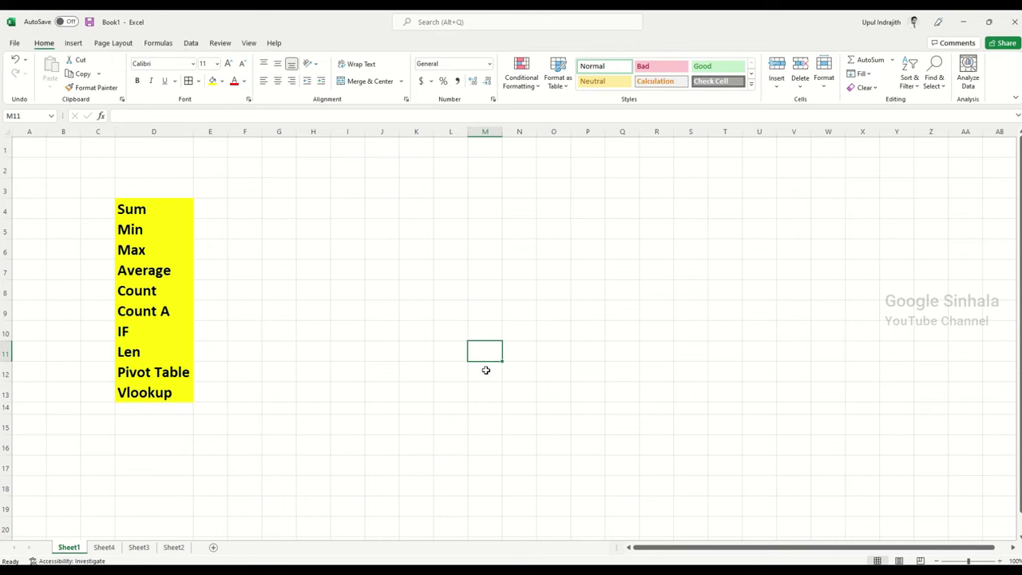
- Copy the Name/City/Value table A1:C8 on Sheet3
{"action": "left_click", "coordinate": [103, 547]}
{"action": "left_click", "coordinate": [138, 547]}
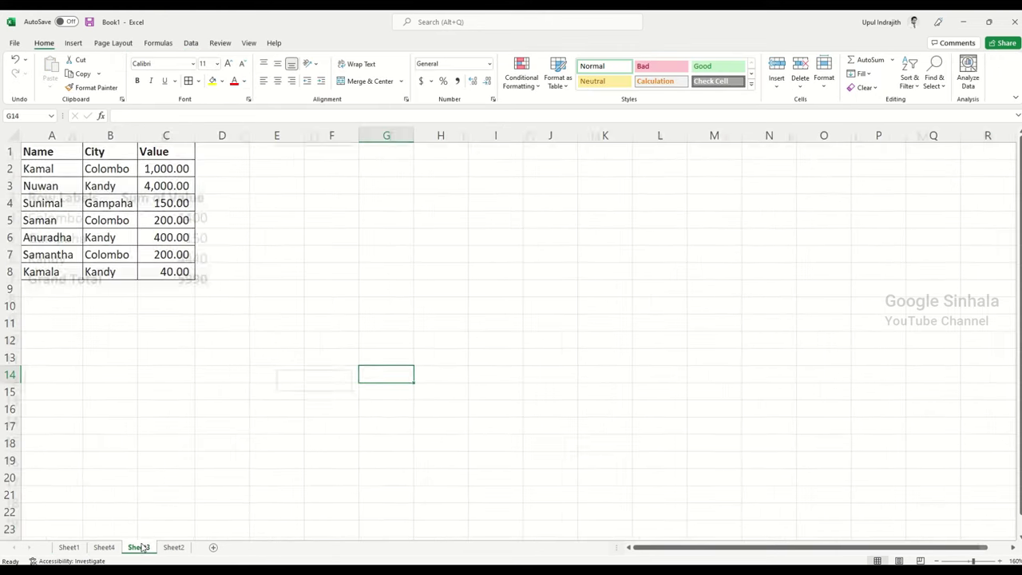
{"action": "left_click", "coordinate": [181, 428]}
{"action": "left_click", "coordinate": [290, 293]}
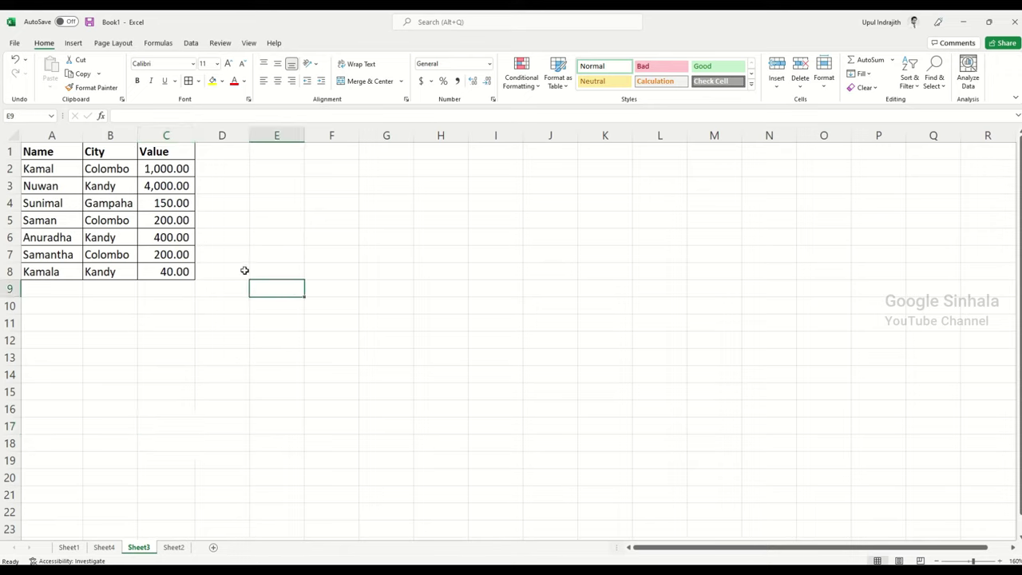
{"action": "left_click_drag", "start_coordinate": [48, 155], "coordinate": [163, 270]}
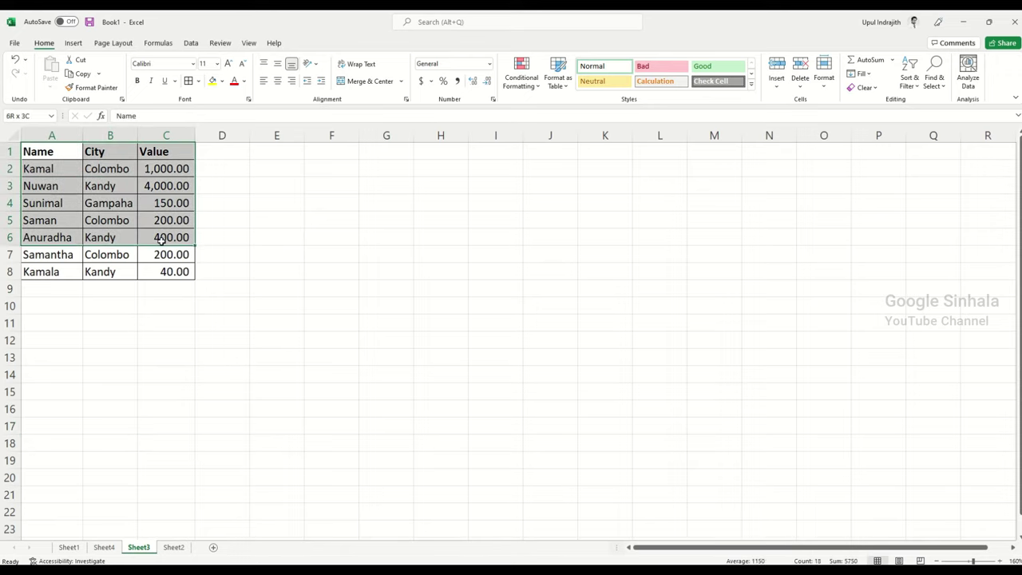
{"action": "key", "text": "ctrl+c"}
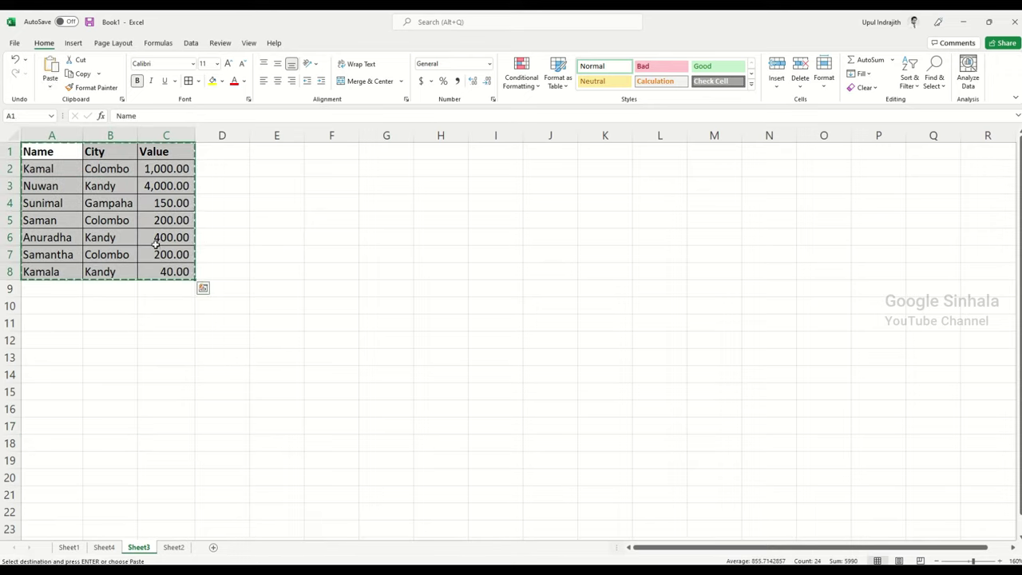
- Paste the table at A1 of new Sheet7, autofit column C, then return to Sheet3
{"action": "left_click", "coordinate": [214, 547]}
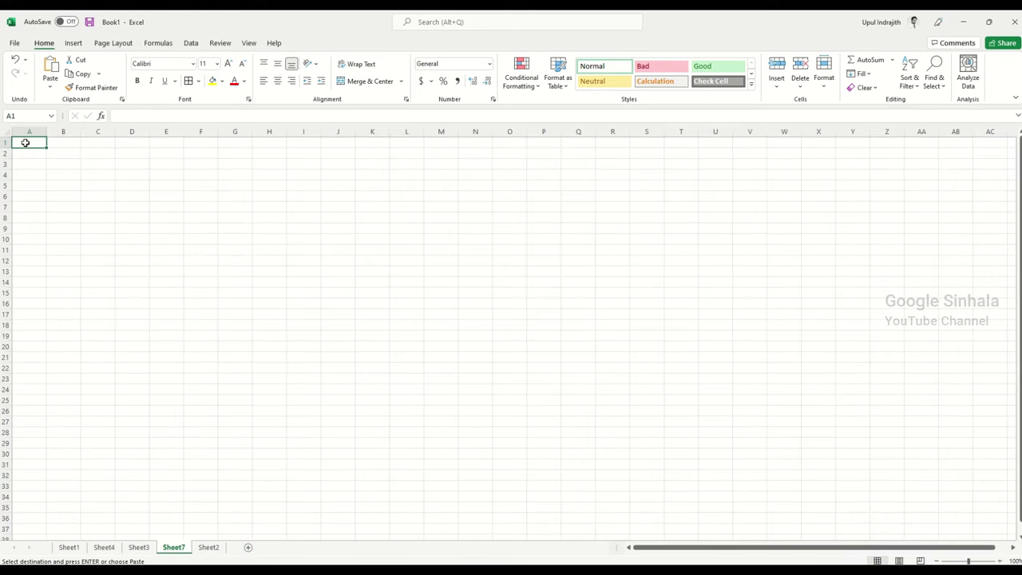
{"action": "key", "text": "ctrl+v"}
{"action": "left_click", "coordinate": [227, 206]}
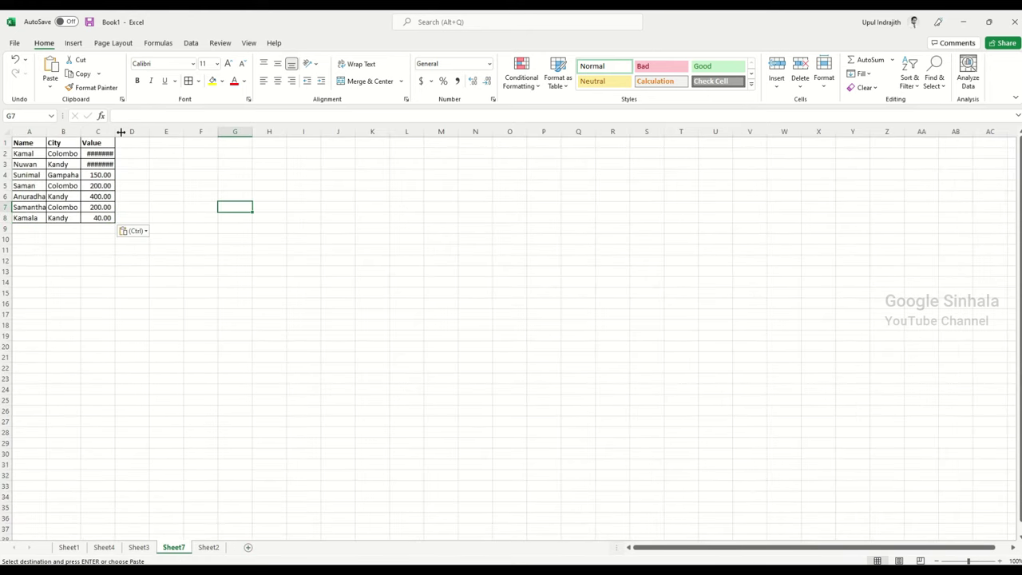
{"action": "double_click", "coordinate": [120, 132]}
{"action": "left_click", "coordinate": [186, 195]}
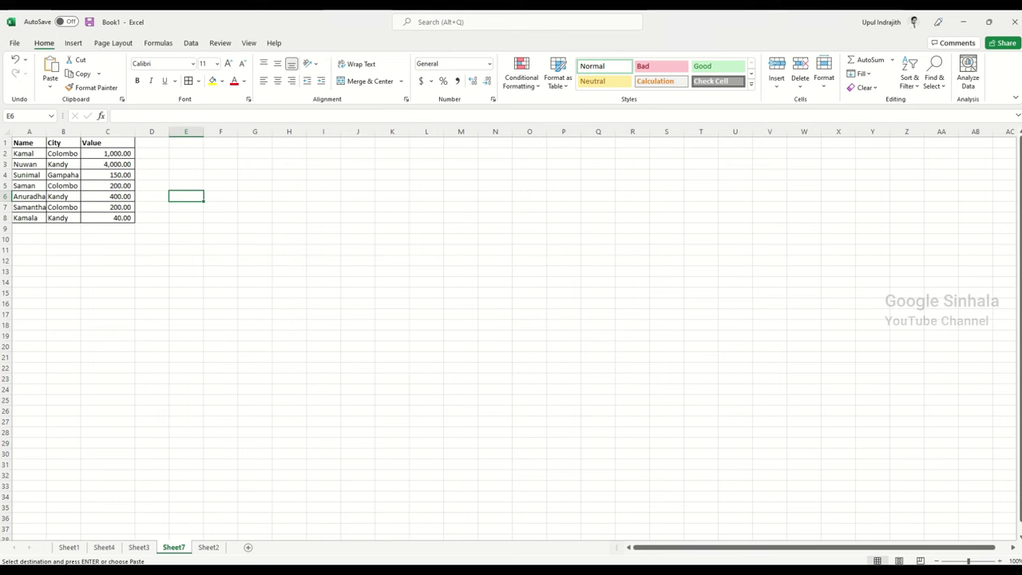
{"action": "scroll", "coordinate": [270, 438], "scroll_direction": "up", "scroll_amount": 5, "text": "ctrl"}
{"action": "left_click", "coordinate": [384, 343]}
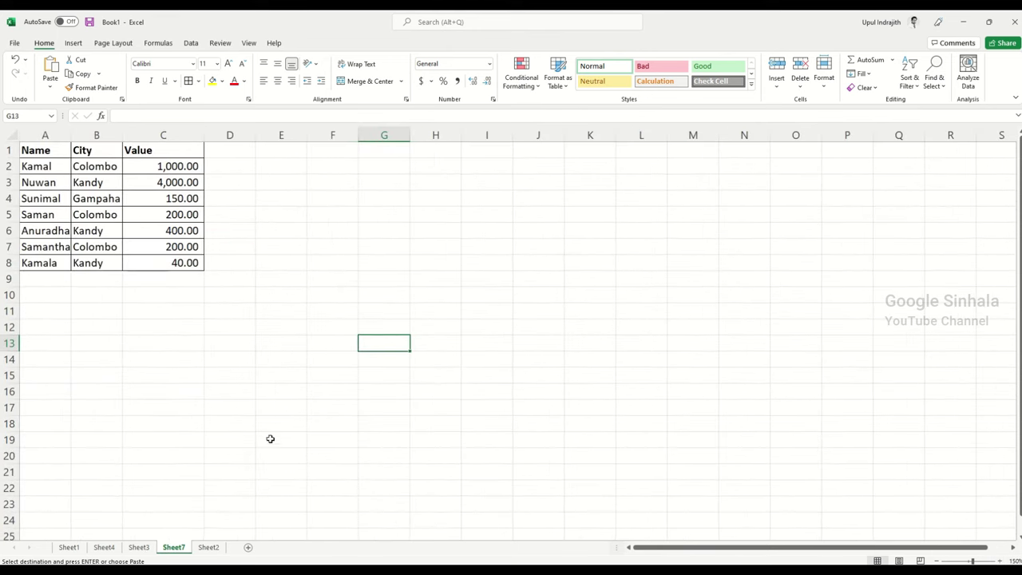
{"action": "left_click", "coordinate": [138, 547]}
- Delete the City column B from Sheet3 and check the Sheet2 and Sheet7 contents
{"action": "left_click", "coordinate": [164, 458]}
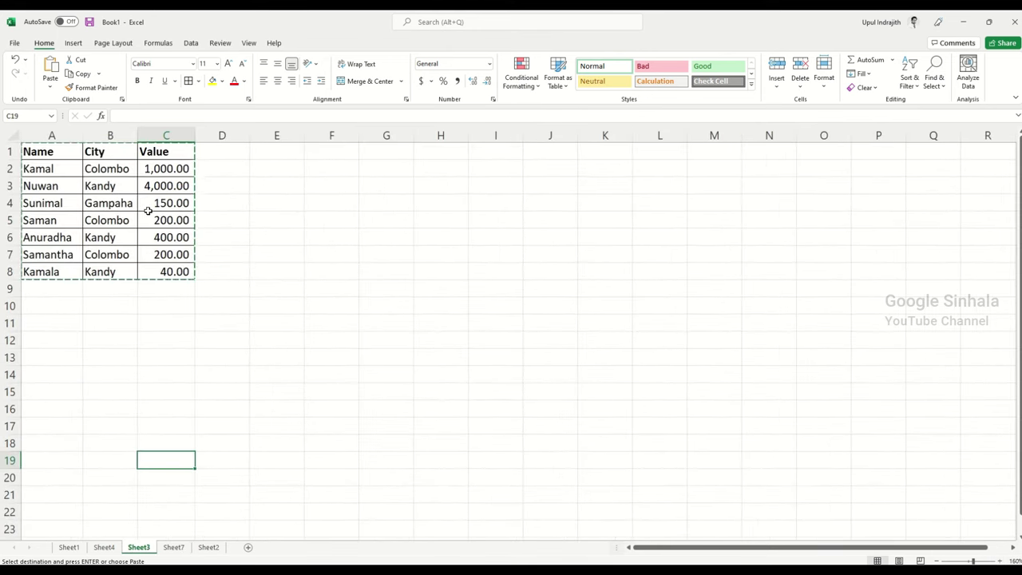
{"action": "left_click", "coordinate": [108, 135]}
{"action": "right_click", "coordinate": [108, 136]}
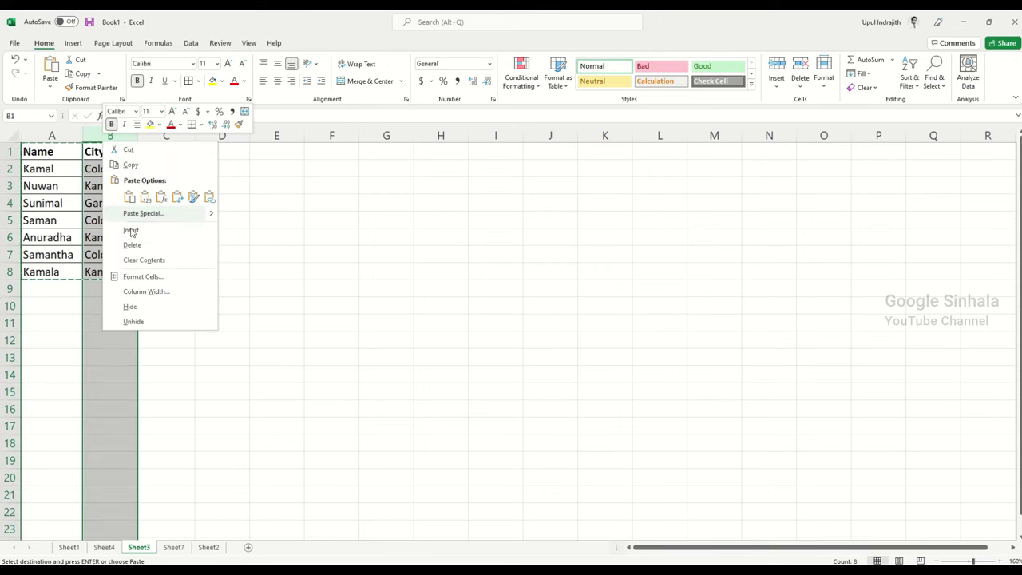
{"action": "left_click", "coordinate": [132, 245]}
{"action": "left_click", "coordinate": [279, 271]}
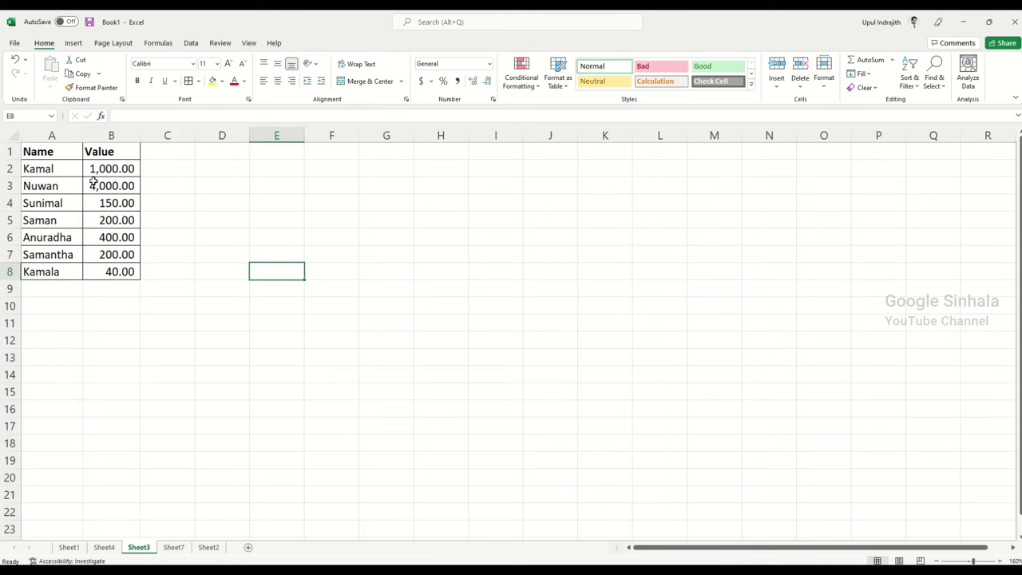
{"action": "left_click", "coordinate": [208, 547]}
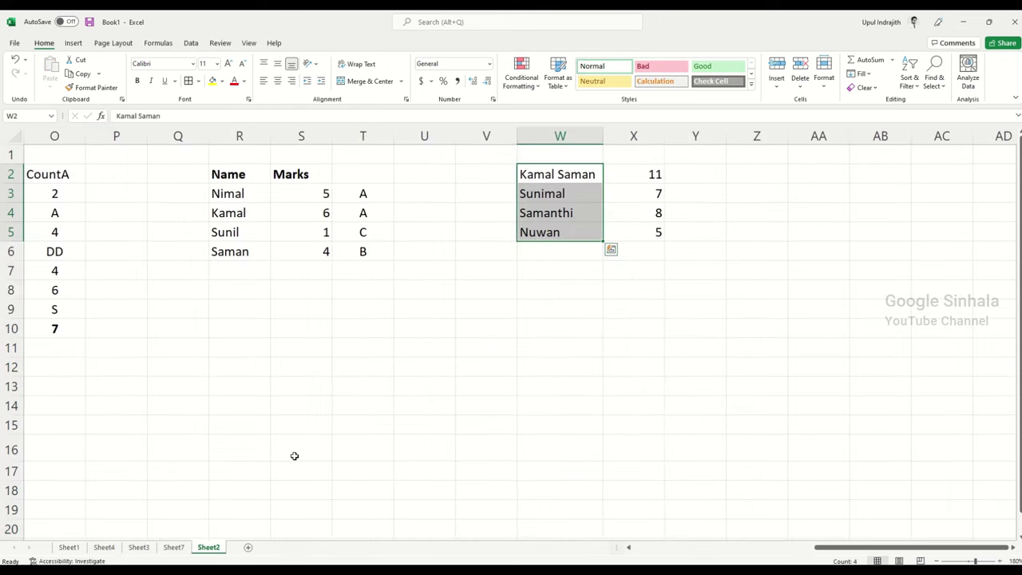
{"action": "left_click", "coordinate": [174, 547]}
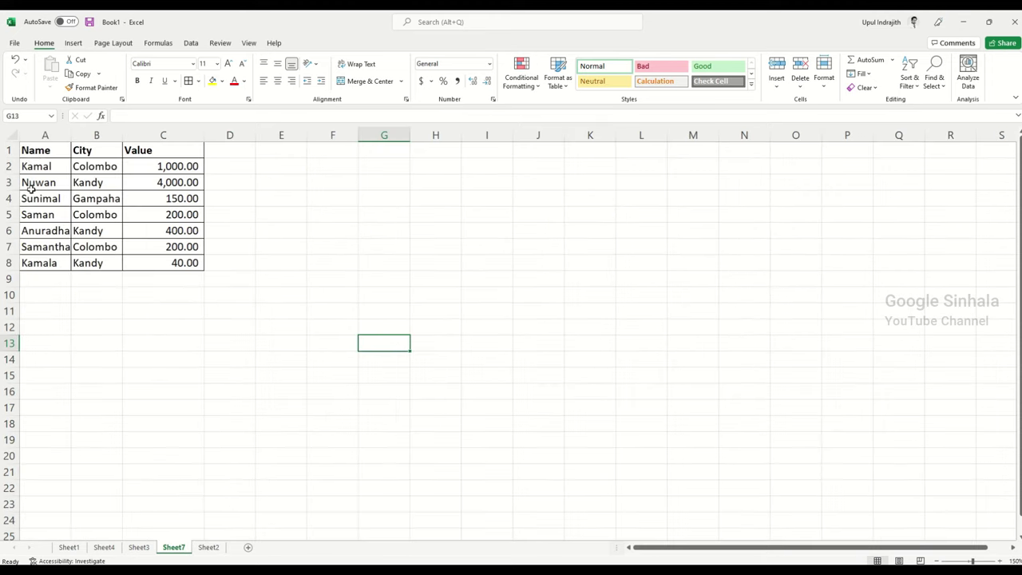
{"action": "left_click", "coordinate": [138, 547]}
- Enter the heading City in C1 and start a formula with = in C2
{"action": "left_click", "coordinate": [201, 342]}
{"action": "left_click", "coordinate": [171, 158]}
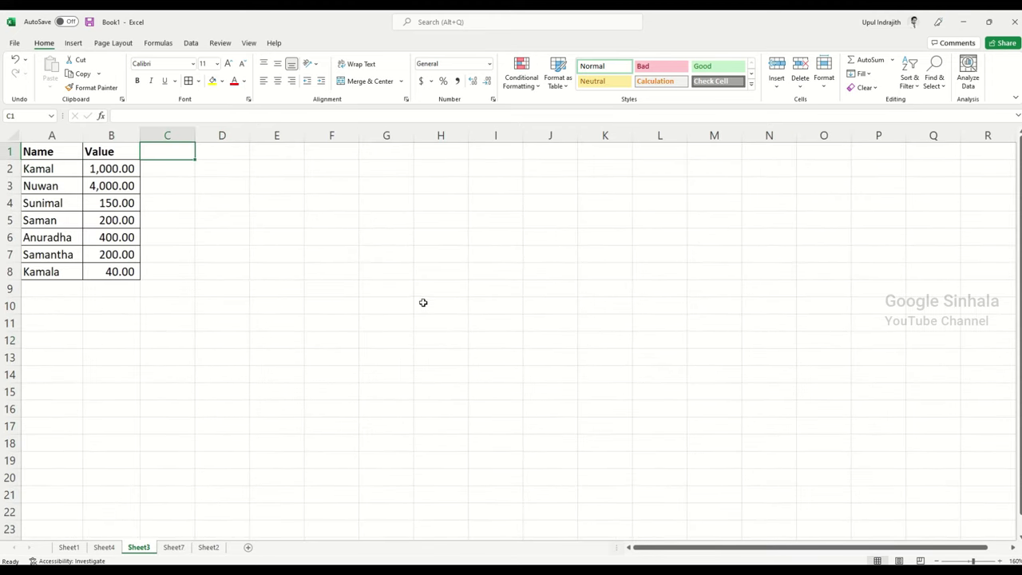
{"action": "type", "text": "city"}
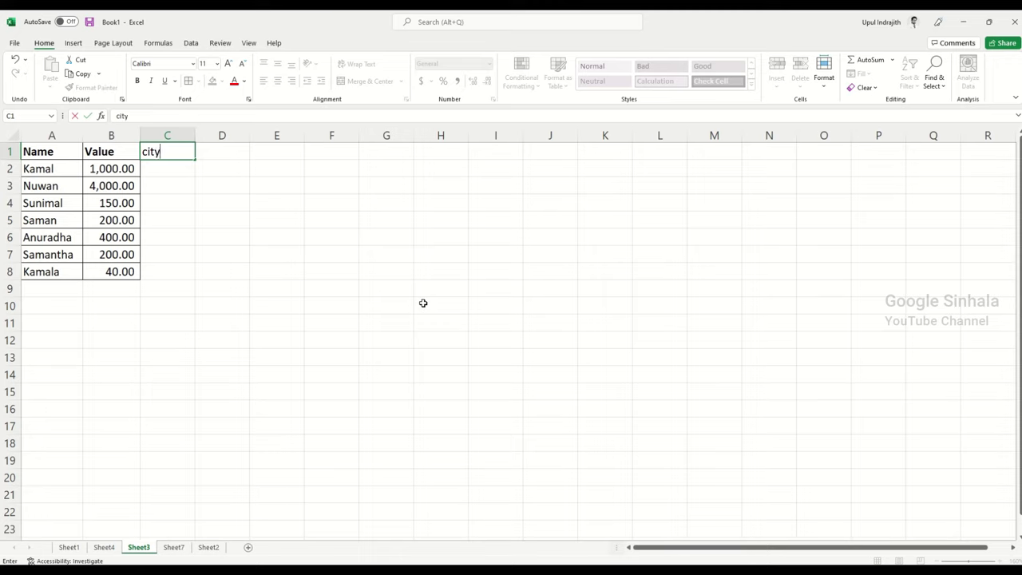
{"action": "type", "text": "Ci"}
{"action": "type", "text": "ty"}
{"action": "key", "text": "Return"}
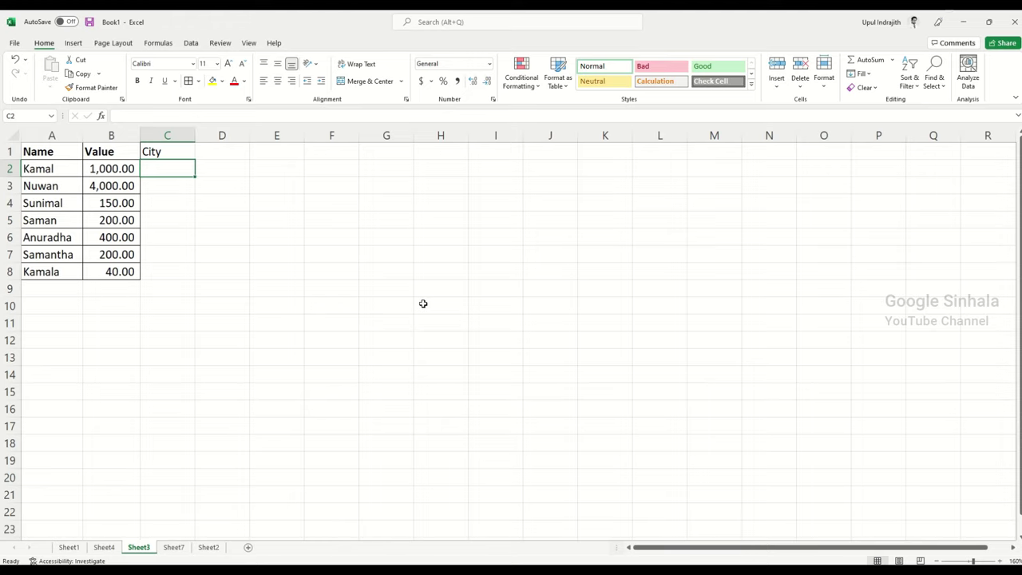
{"action": "type", "text": "="}
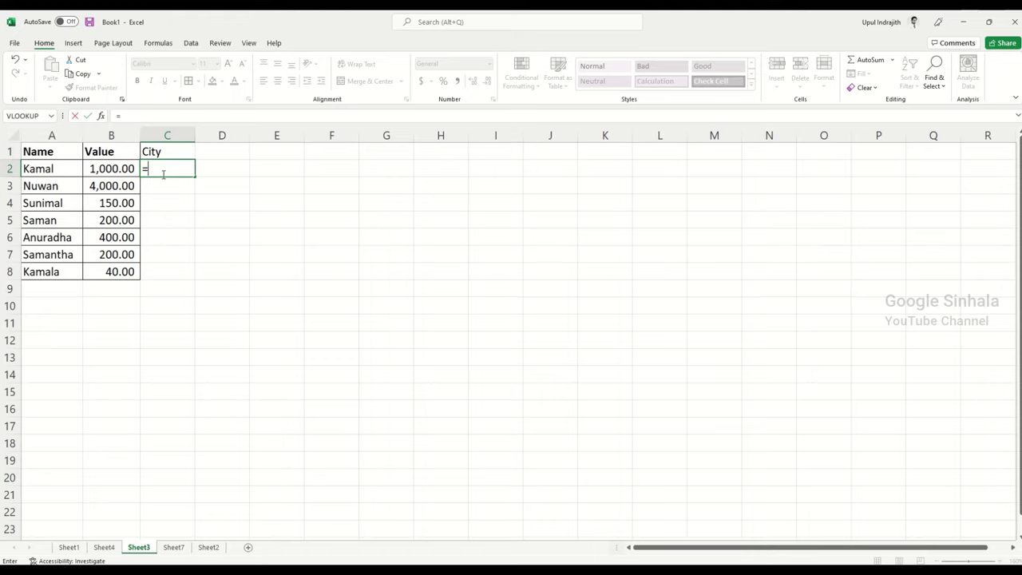
- Insert =VLOOKUP() into C2 from the Name Box's common-functions list
{"action": "left_click", "coordinate": [52, 118]}
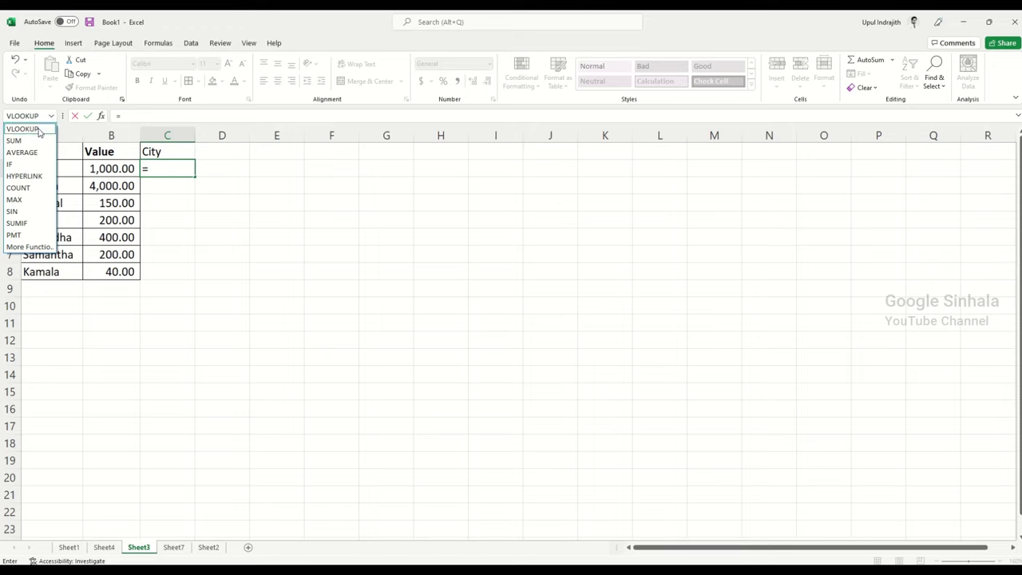
{"action": "left_click", "coordinate": [32, 247]}
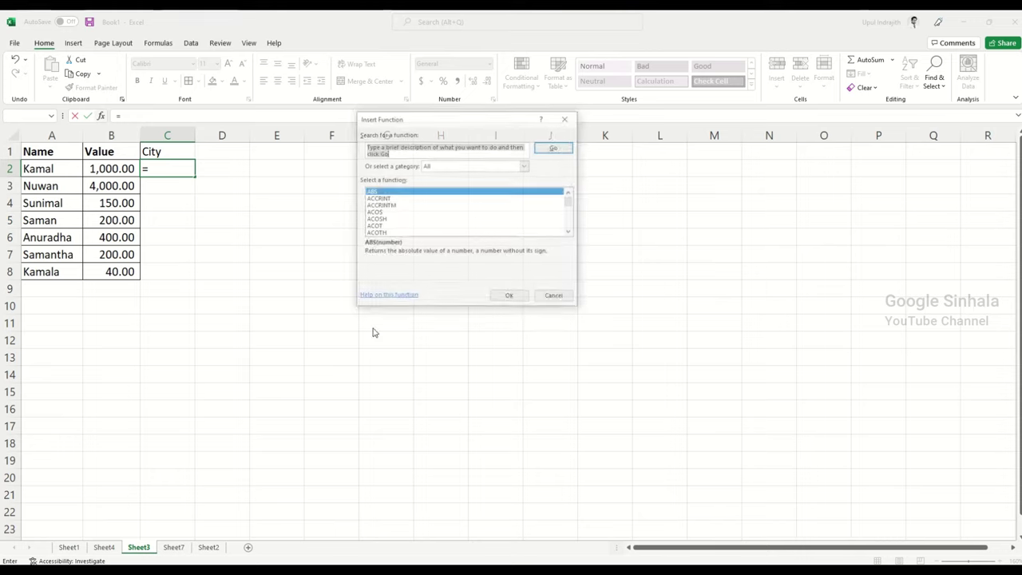
{"action": "left_click", "coordinate": [567, 119]}
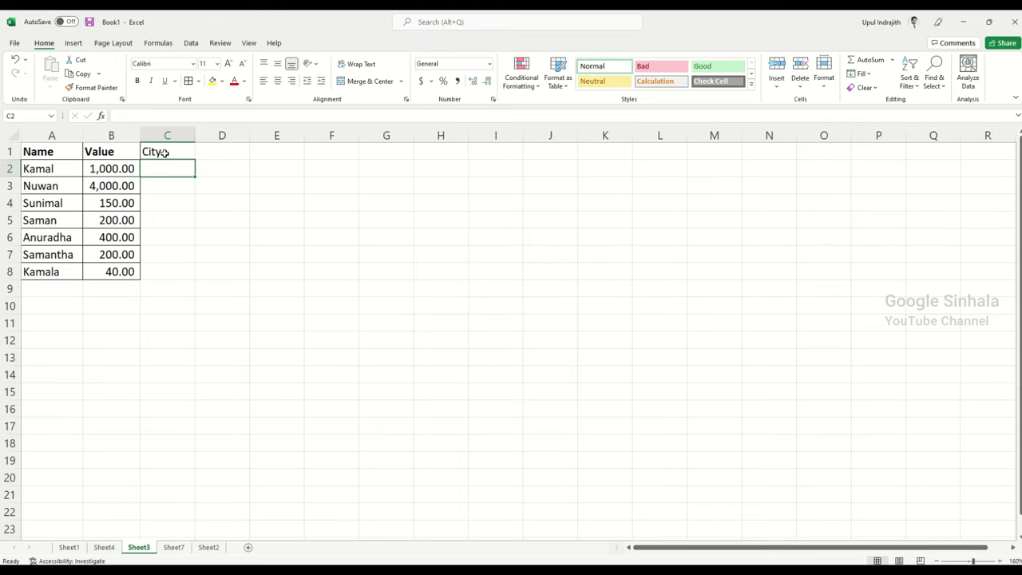
{"action": "type", "text": "="}
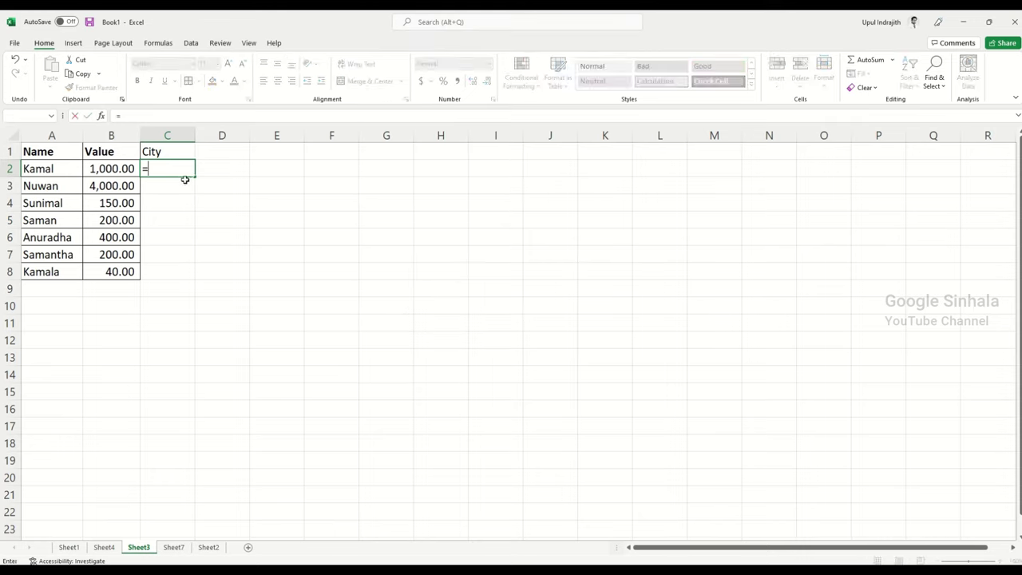
{"action": "type", "text": "v"}
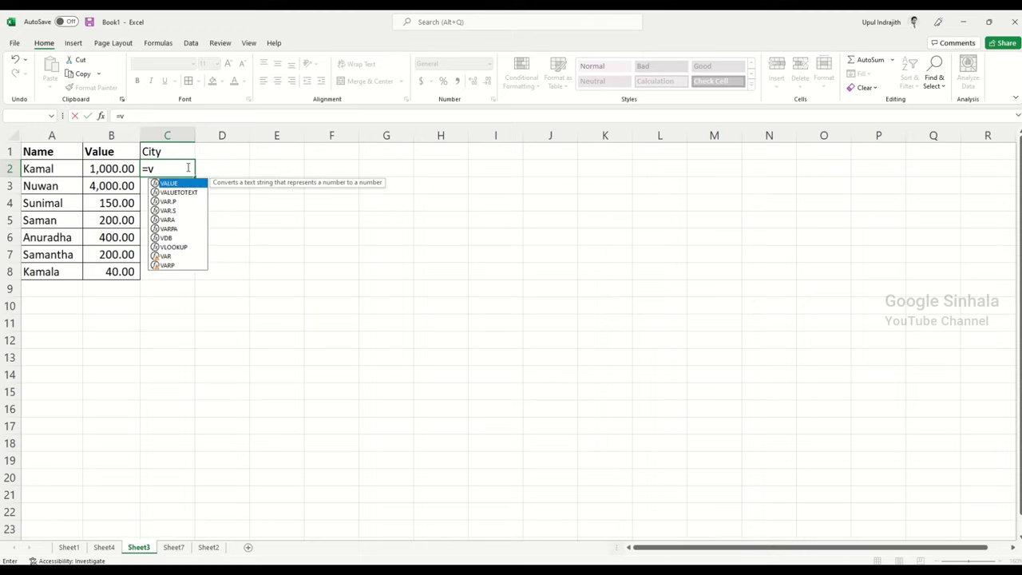
{"action": "key", "text": "BackSpace"}
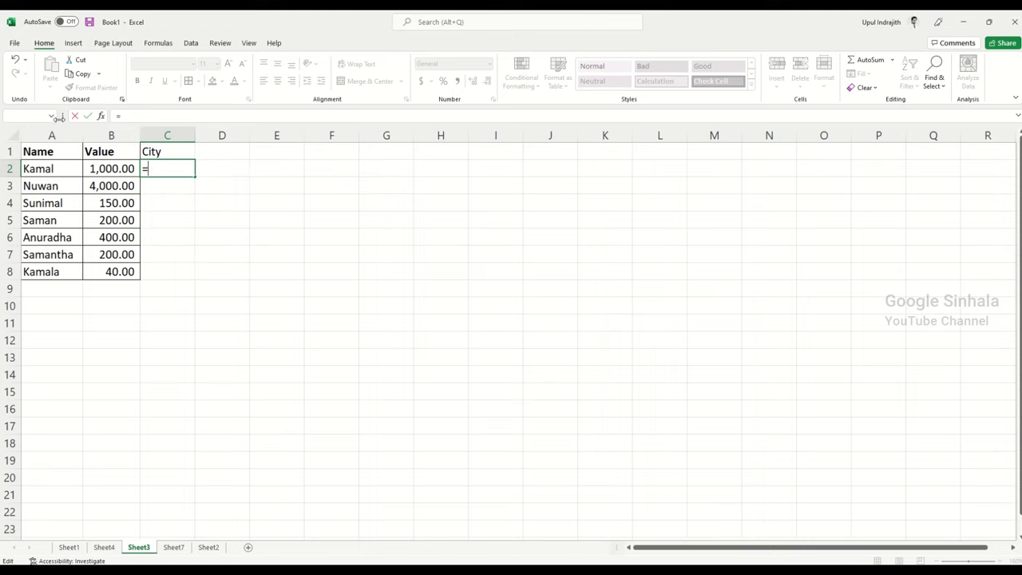
{"action": "left_click", "coordinate": [51, 116]}
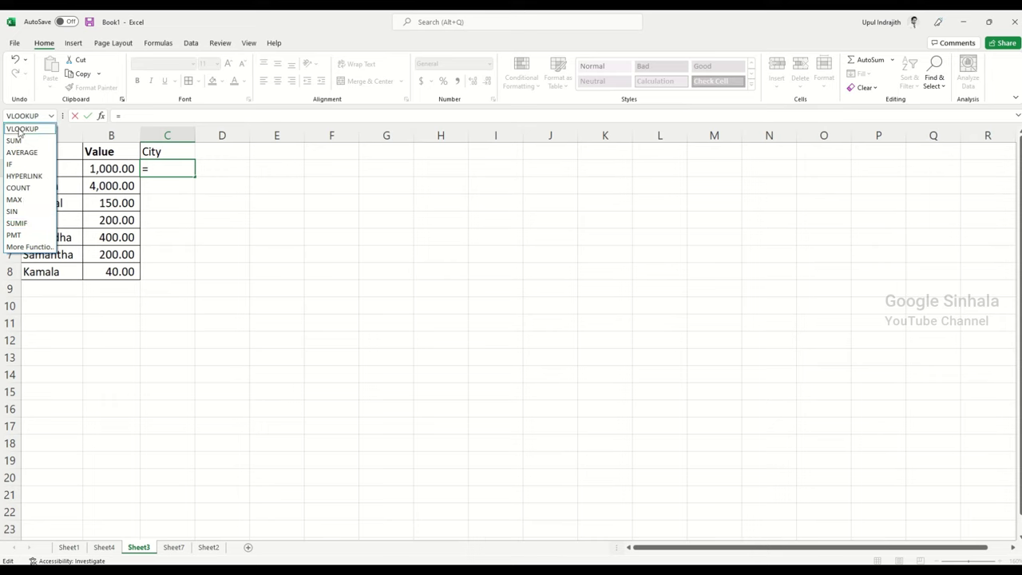
{"action": "left_click", "coordinate": [20, 129]}
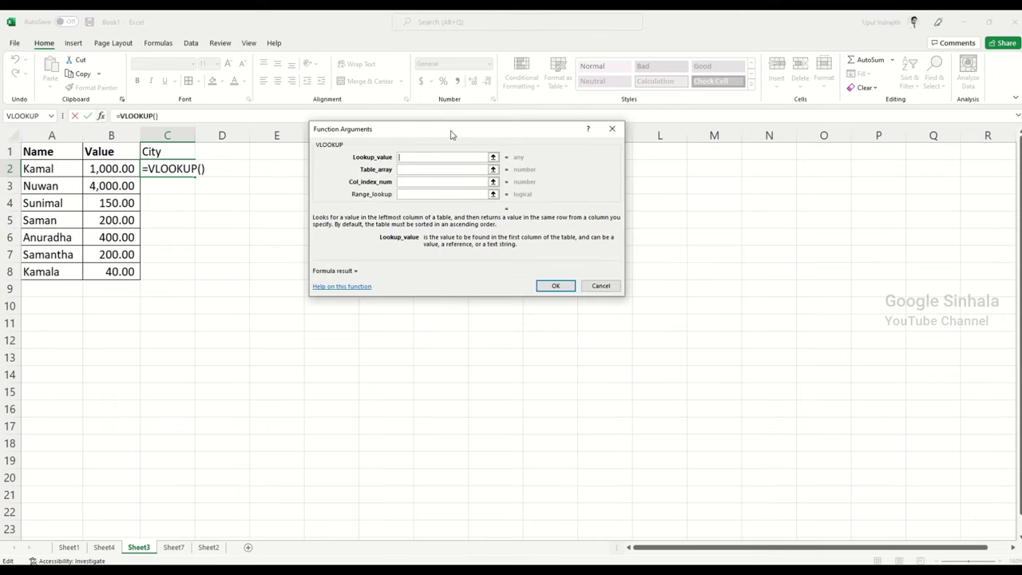
- Set Lookup_value to A2 and Table_array to the absolute range Sheet7!$A$1:$C$8
{"action": "left_click_drag", "start_coordinate": [451, 134], "coordinate": [444, 186]}
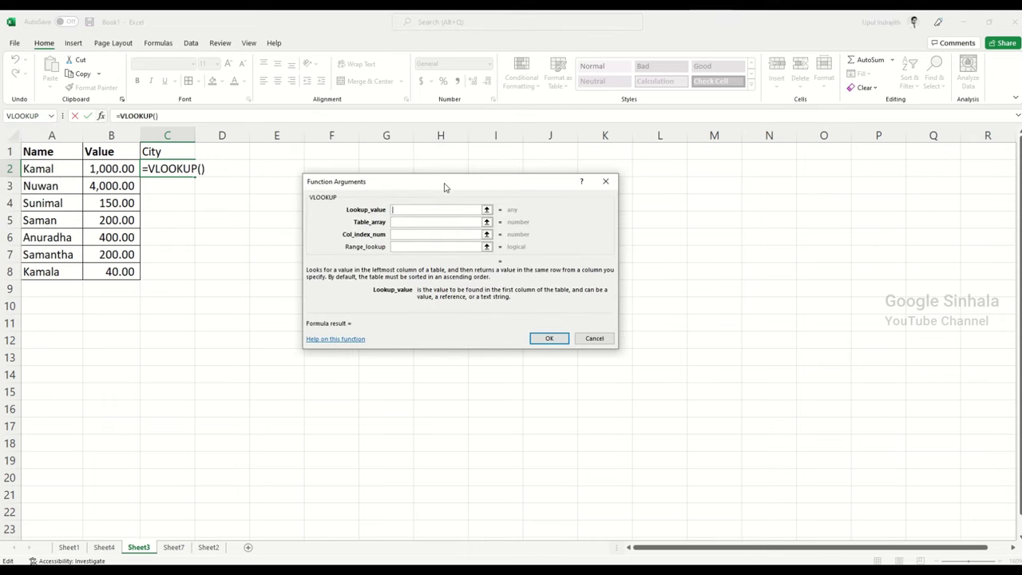
{"action": "left_click_drag", "start_coordinate": [444, 187], "coordinate": [439, 184]}
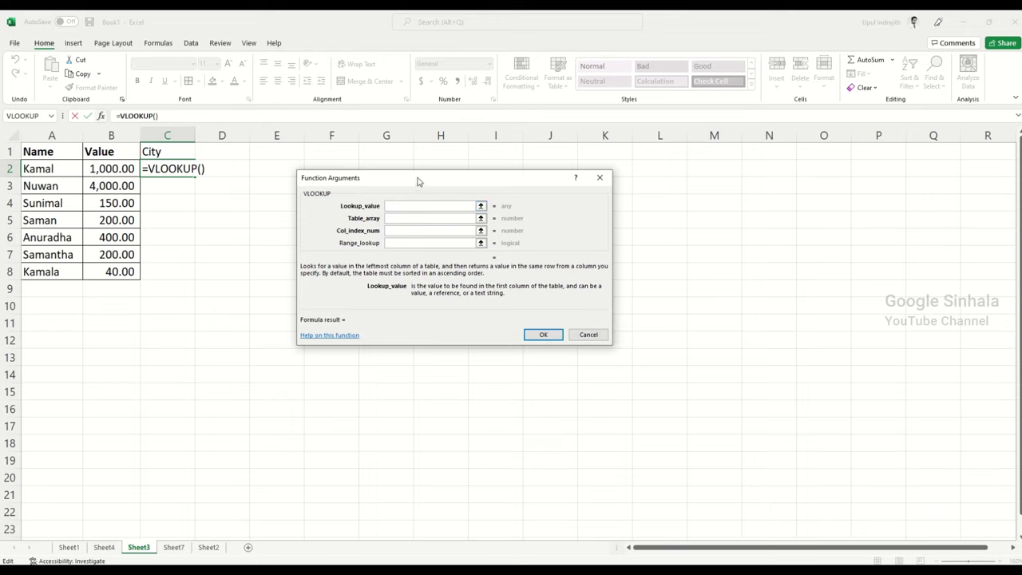
{"action": "left_click_drag", "start_coordinate": [417, 182], "coordinate": [413, 178]}
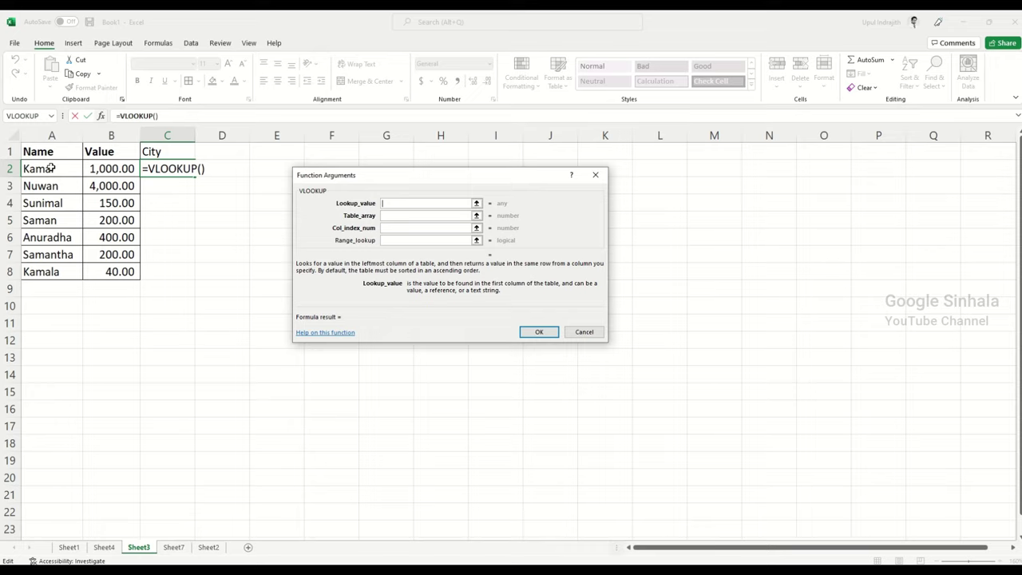
{"action": "left_click", "coordinate": [51, 168]}
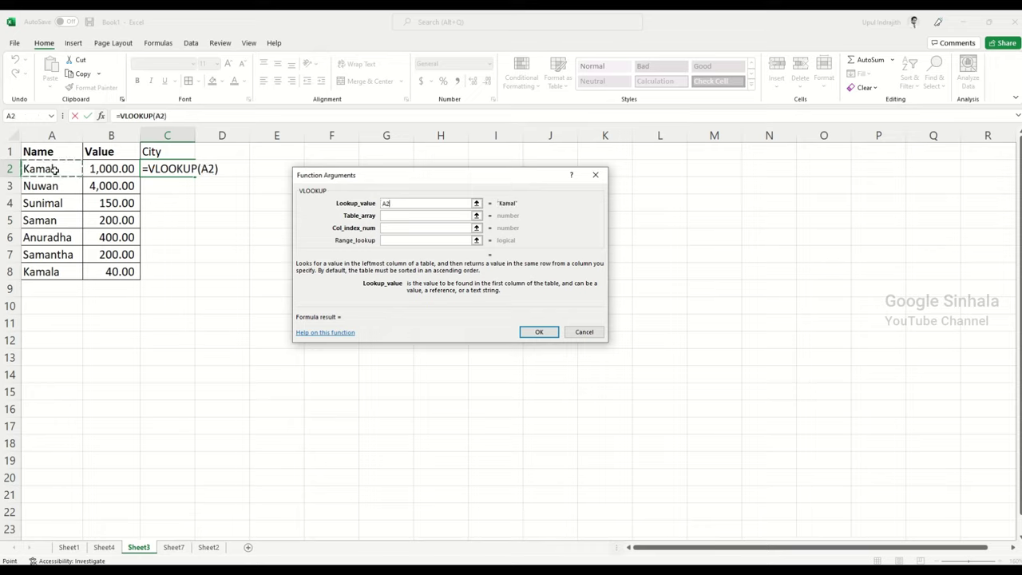
{"action": "left_click", "coordinate": [402, 215]}
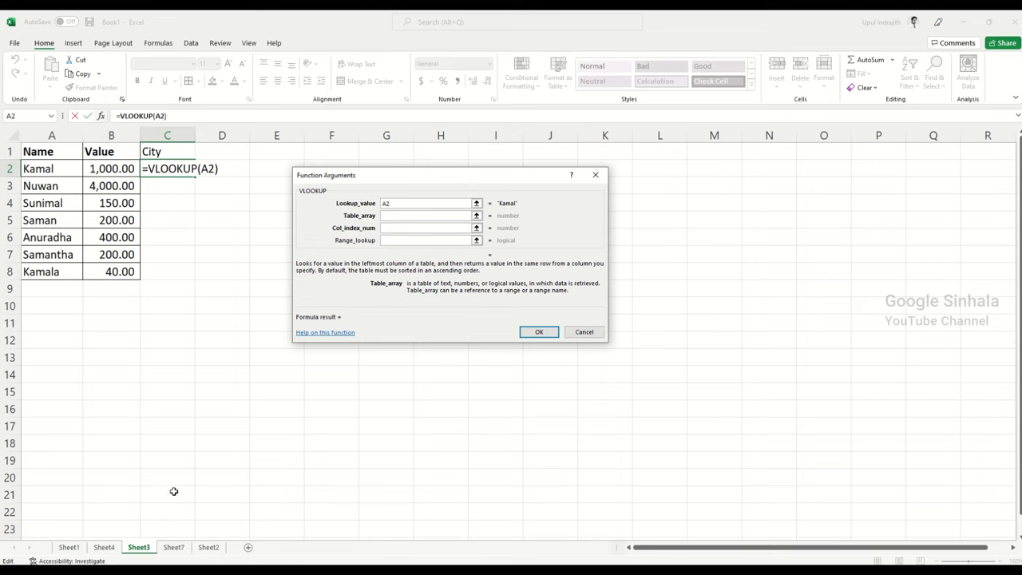
{"action": "left_click", "coordinate": [175, 547]}
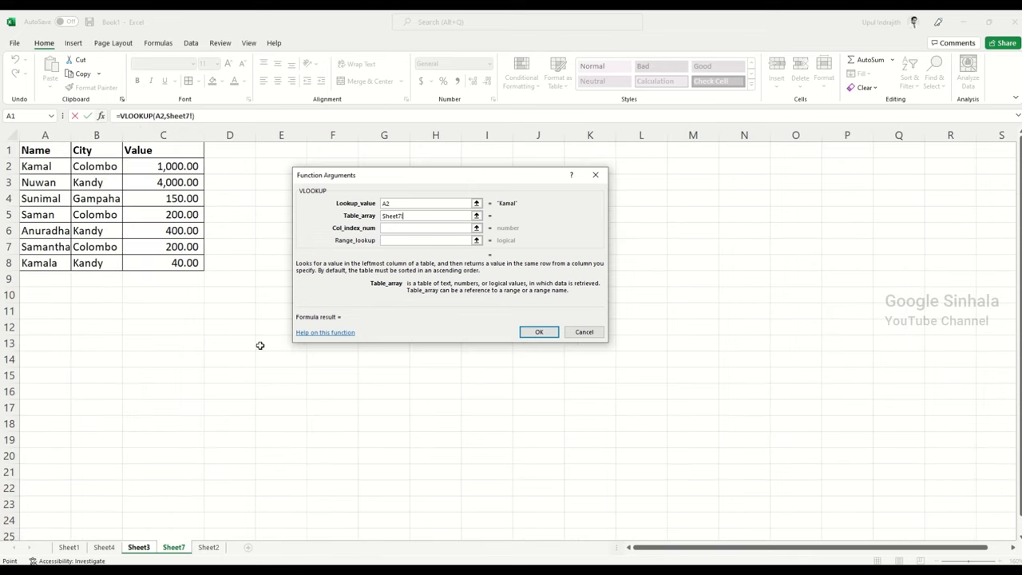
{"action": "left_click_drag", "start_coordinate": [36, 152], "coordinate": [163, 261]}
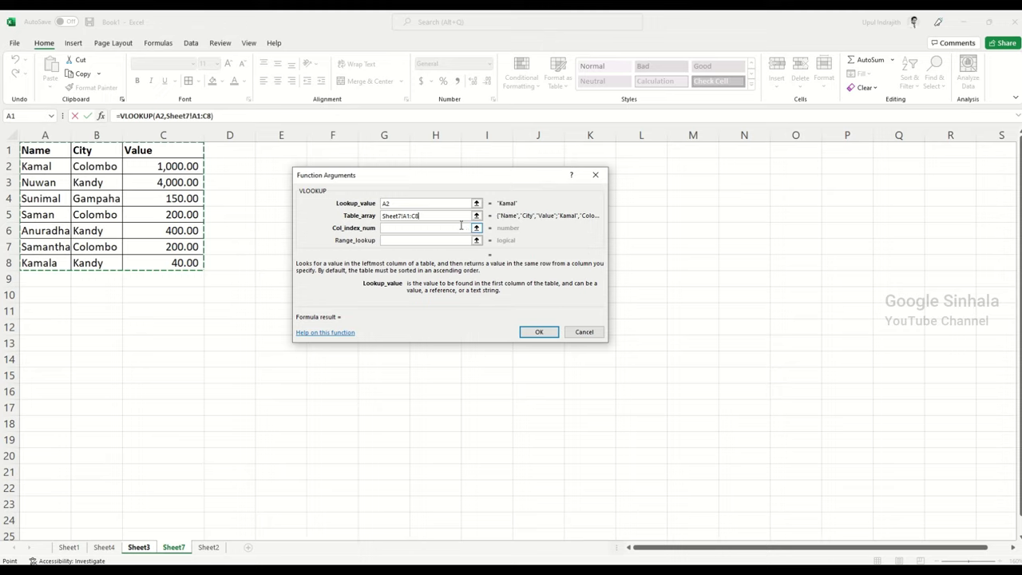
{"action": "key", "text": "F4"}
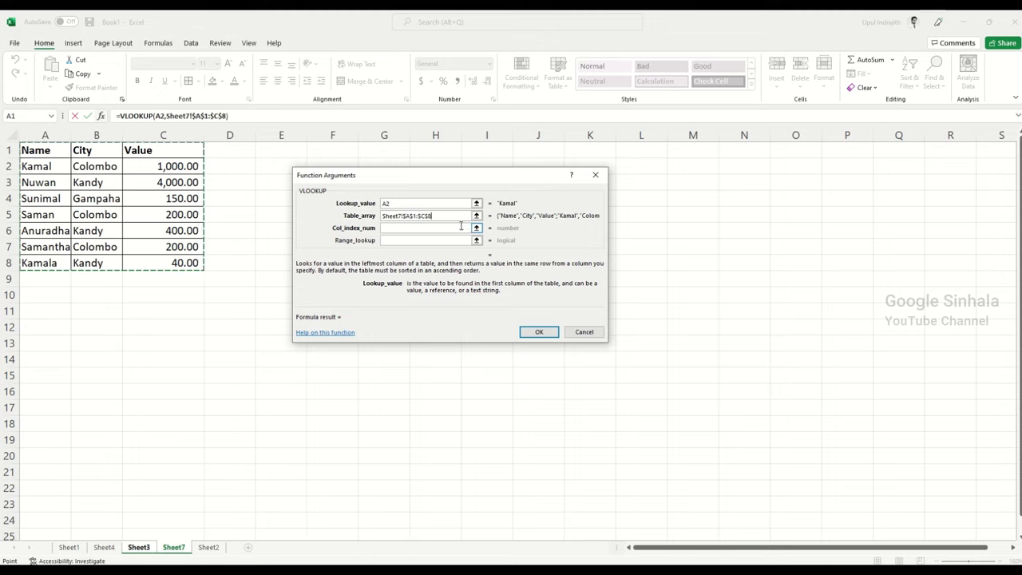
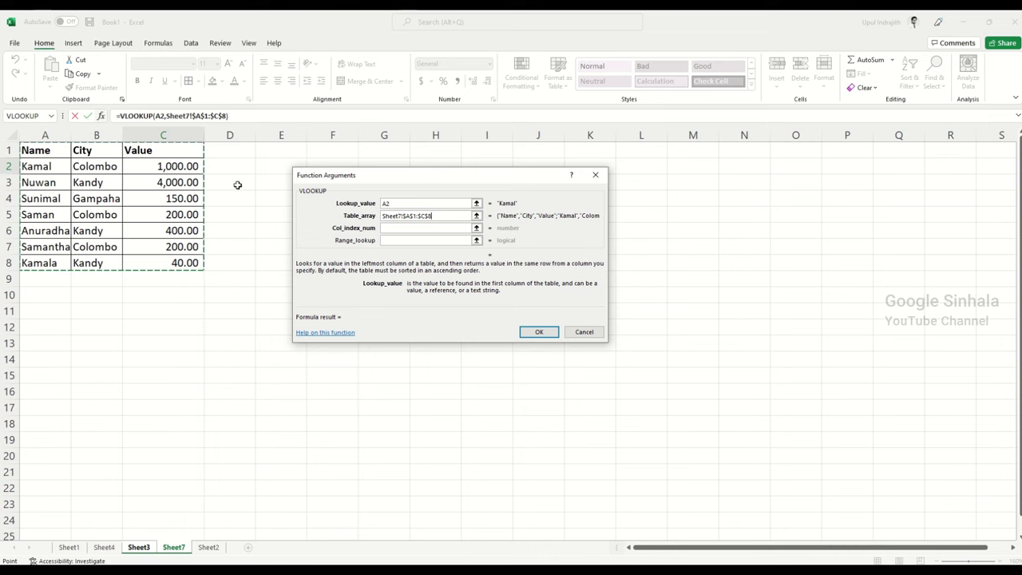
- Finish the VLOOKUP with column index 2 and range lookup 0 for an exact match
{"action": "left_click", "coordinate": [419, 228]}
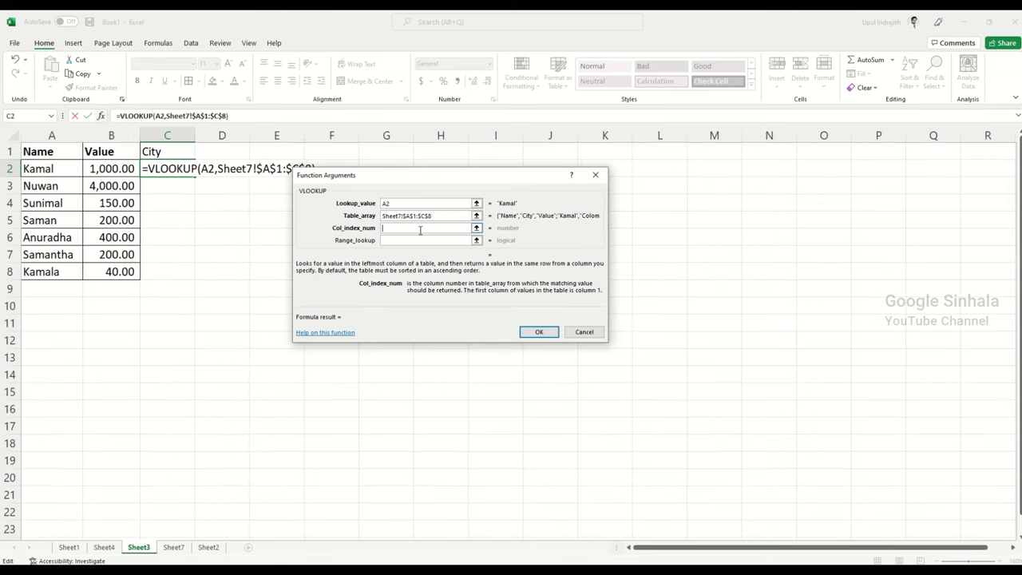
{"action": "type", "text": "2"}
{"action": "left_click", "coordinate": [422, 239]}
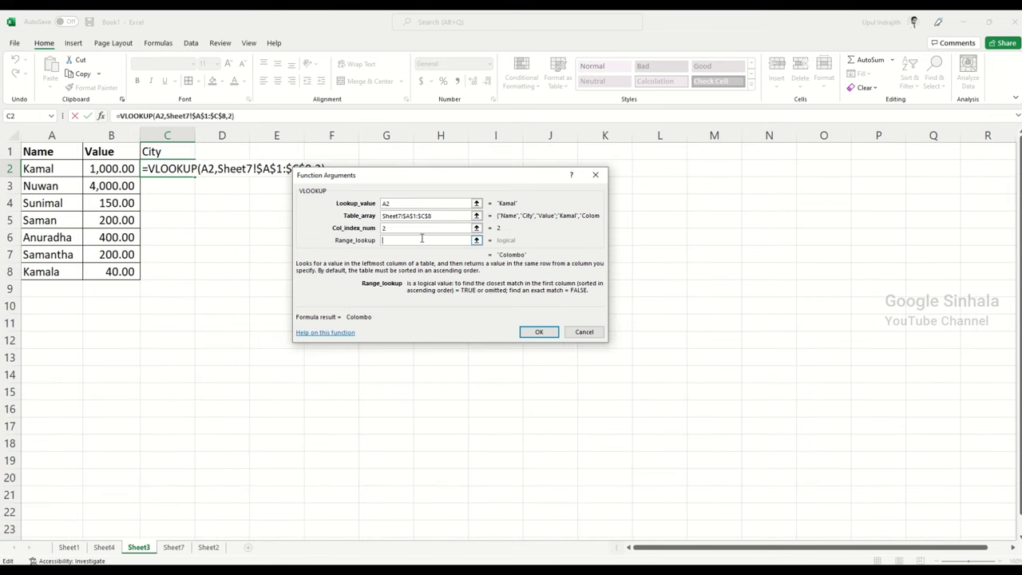
{"action": "type", "text": "0"}
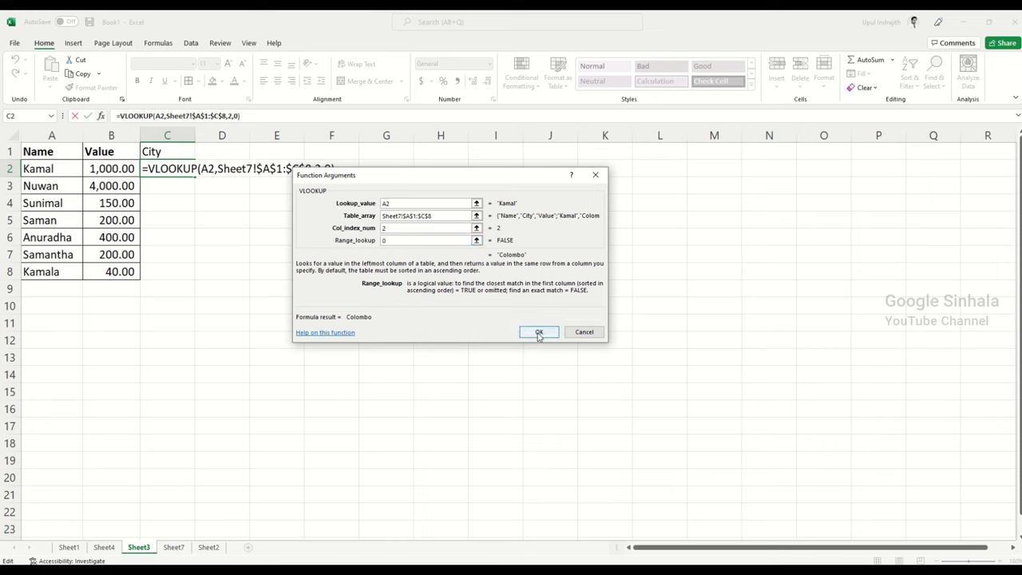
{"action": "left_click", "coordinate": [538, 332]}
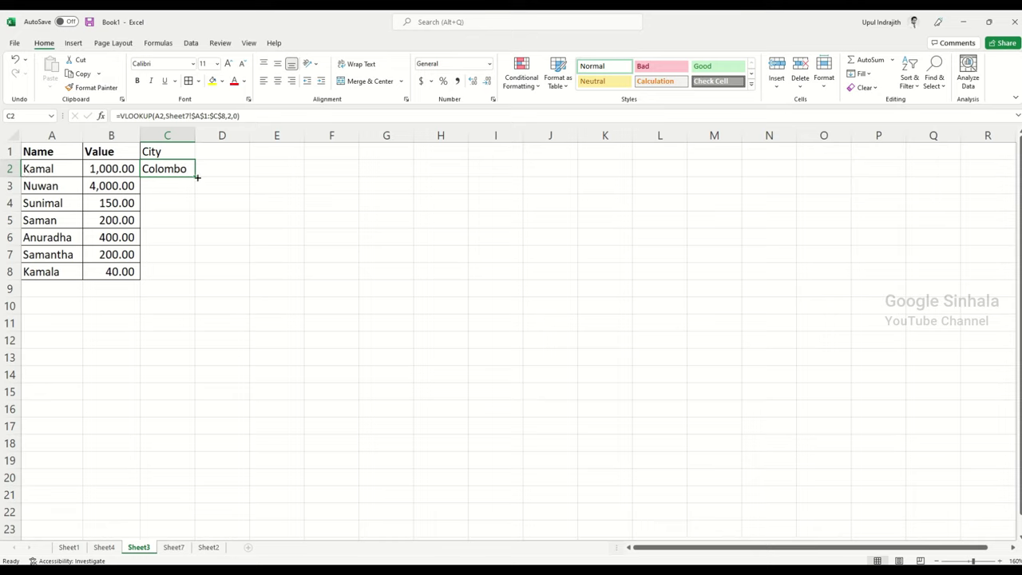
- Copy the lookup formula down C2:C8 to show each person's city
{"action": "double_click", "coordinate": [197, 176]}
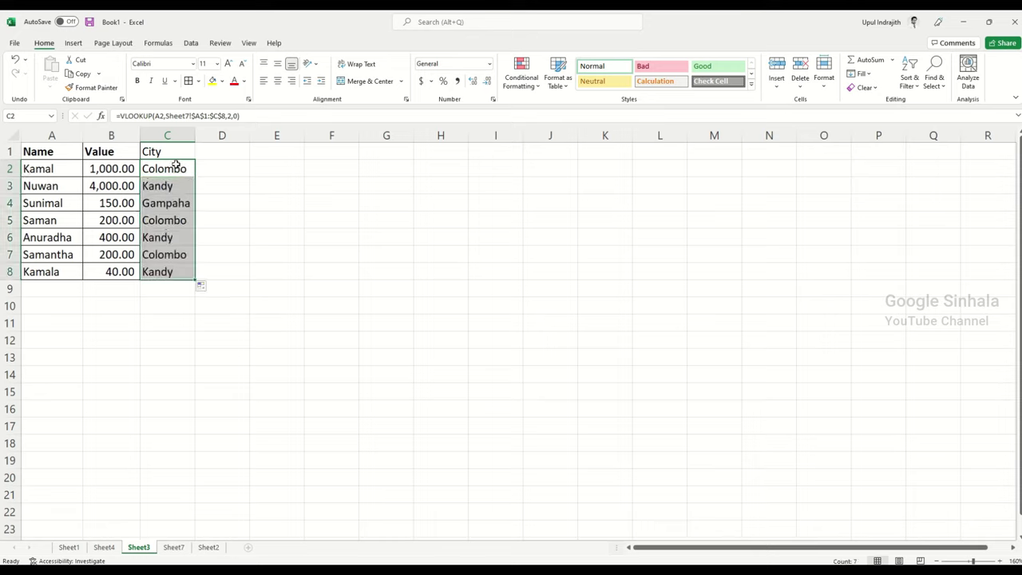
{"action": "left_click", "coordinate": [375, 334]}
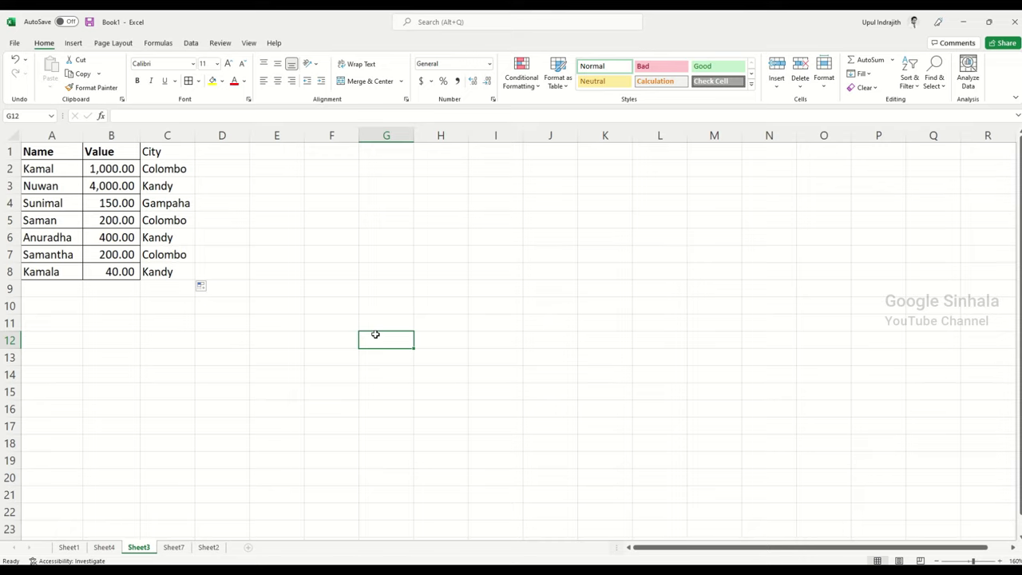
{"action": "left_click", "coordinate": [277, 215]}
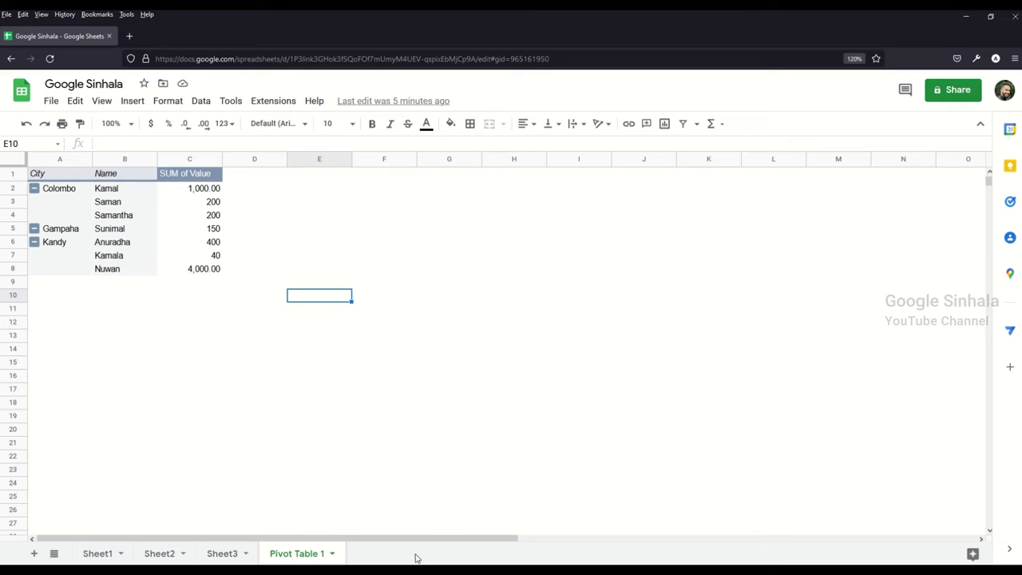
- Copy Sheet3's Name, City, Value table A1:C8 into a new Sheet4
{"action": "left_click", "coordinate": [437, 448]}
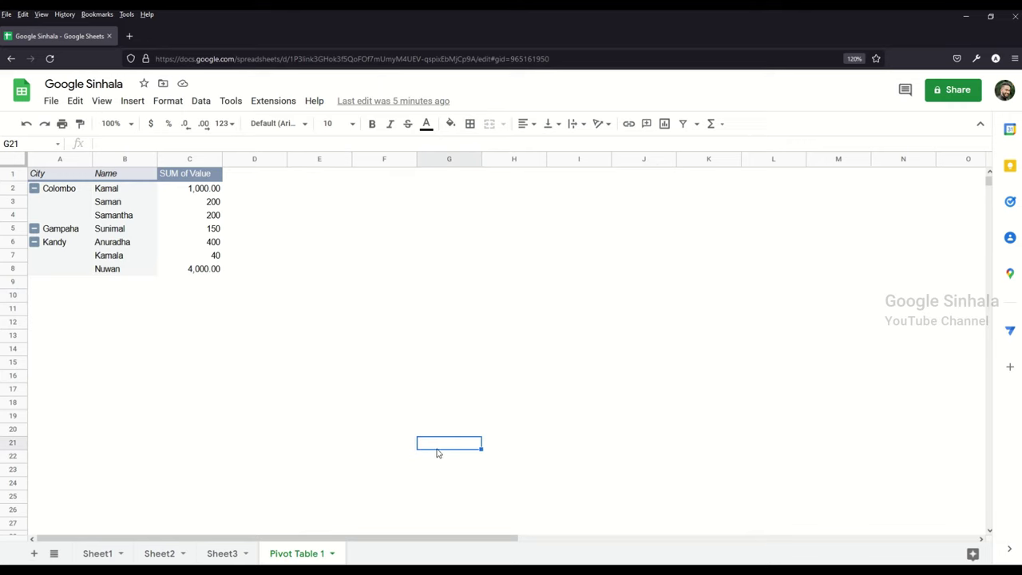
{"action": "left_click", "coordinate": [230, 556]}
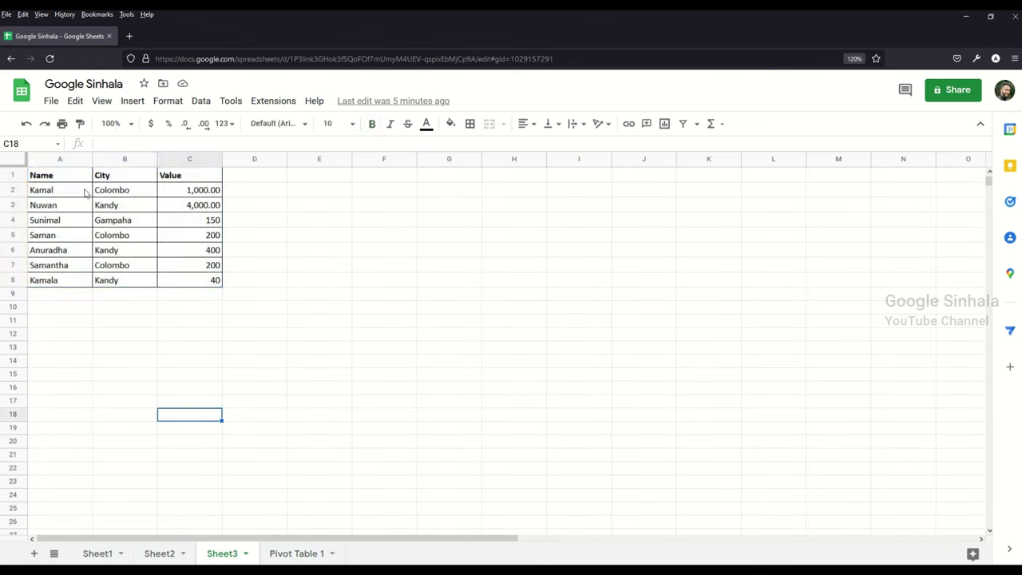
{"action": "left_click_drag", "start_coordinate": [58, 178], "coordinate": [193, 279]}
{"action": "key", "text": "ctrl+c"}
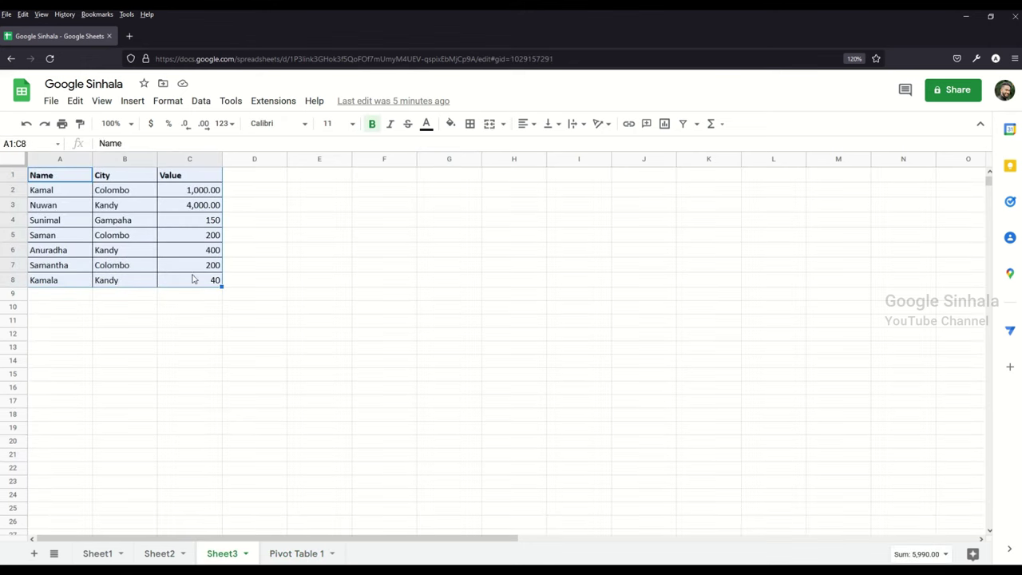
{"action": "left_click", "coordinate": [34, 553]}
{"action": "key", "text": "ctrl+v"}
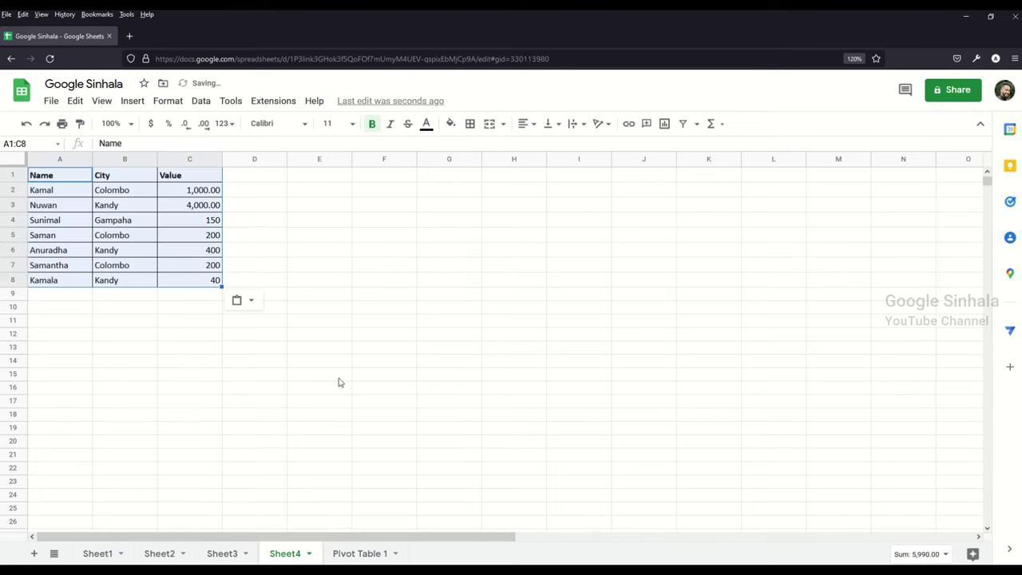
- Delete the City column B from Sheet3
{"action": "left_click", "coordinate": [222, 556]}
{"action": "left_click", "coordinate": [254, 387]}
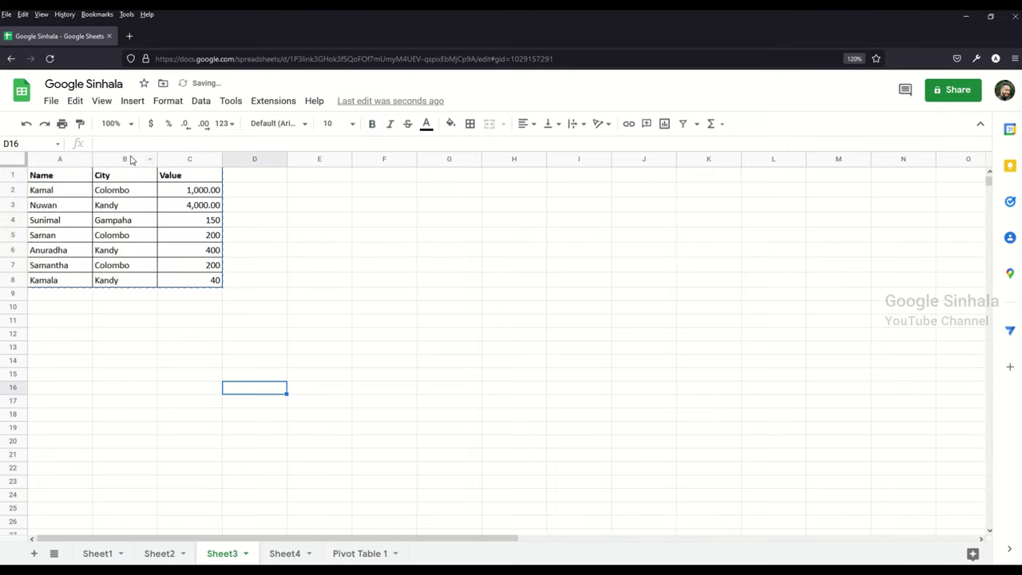
{"action": "left_click", "coordinate": [135, 166]}
{"action": "right_click", "coordinate": [136, 166]}
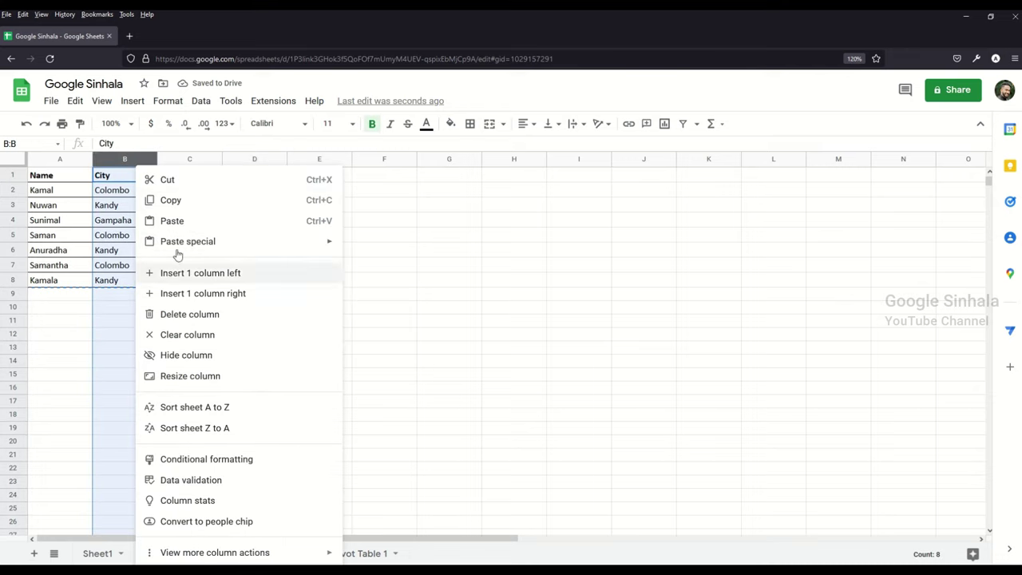
{"action": "left_click", "coordinate": [205, 314]}
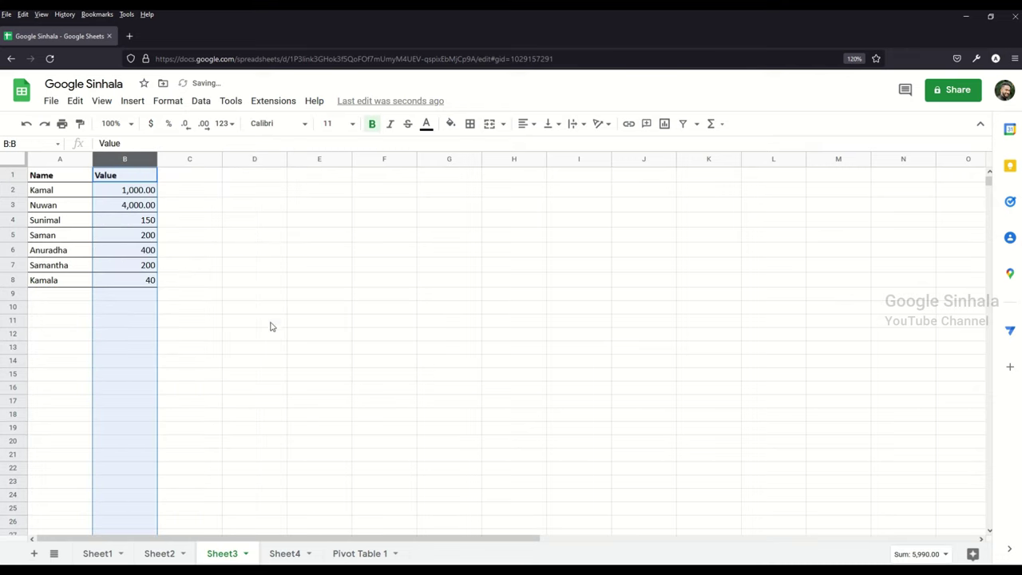
{"action": "left_click", "coordinate": [256, 254]}
- Head column C with 'City' and start a formula '=v' in C2
{"action": "left_click", "coordinate": [195, 178]}
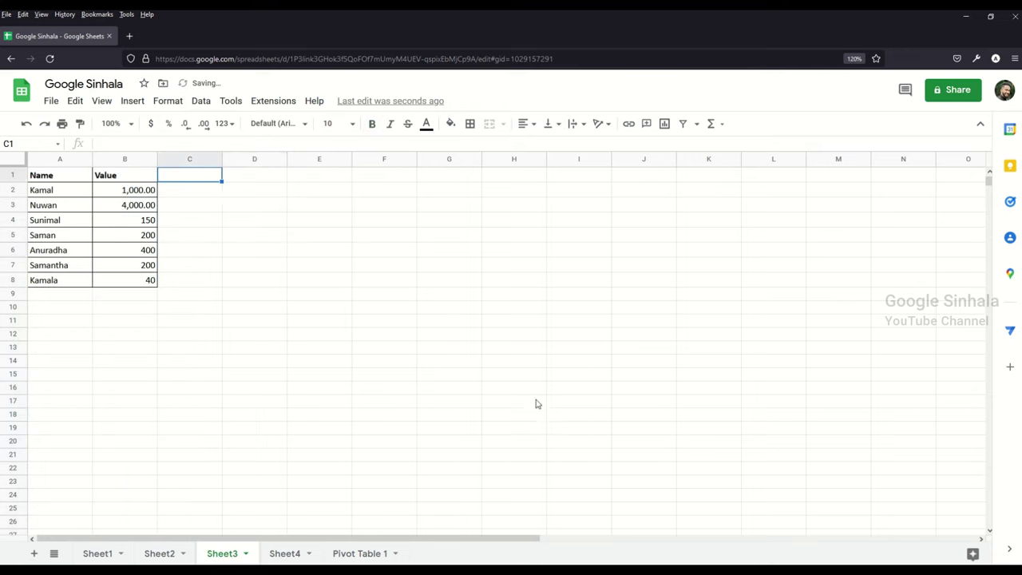
{"action": "type", "text": "City"}
{"action": "key", "text": "Return"}
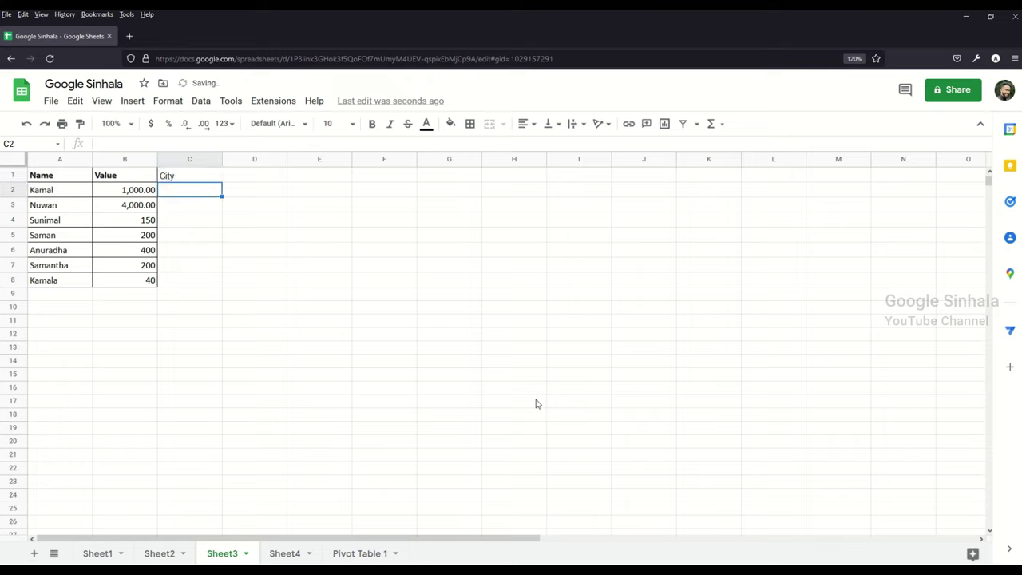
{"action": "type", "text": "=v"}
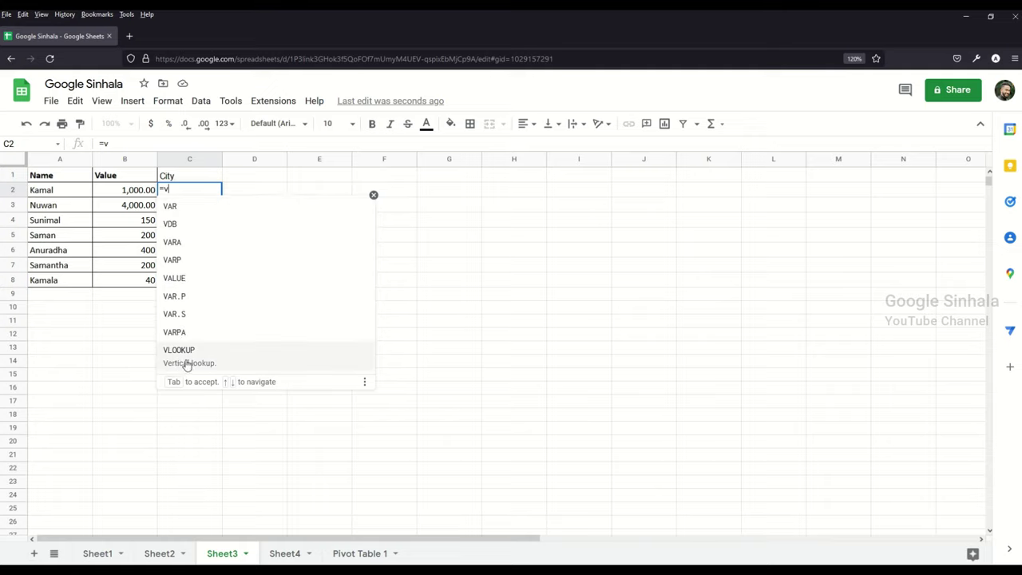
- Enter =VLOOKUP(A2,Sheet4!$A$1:$C$8,2) in C2 so it returns Colombo
{"action": "left_click", "coordinate": [180, 365]}
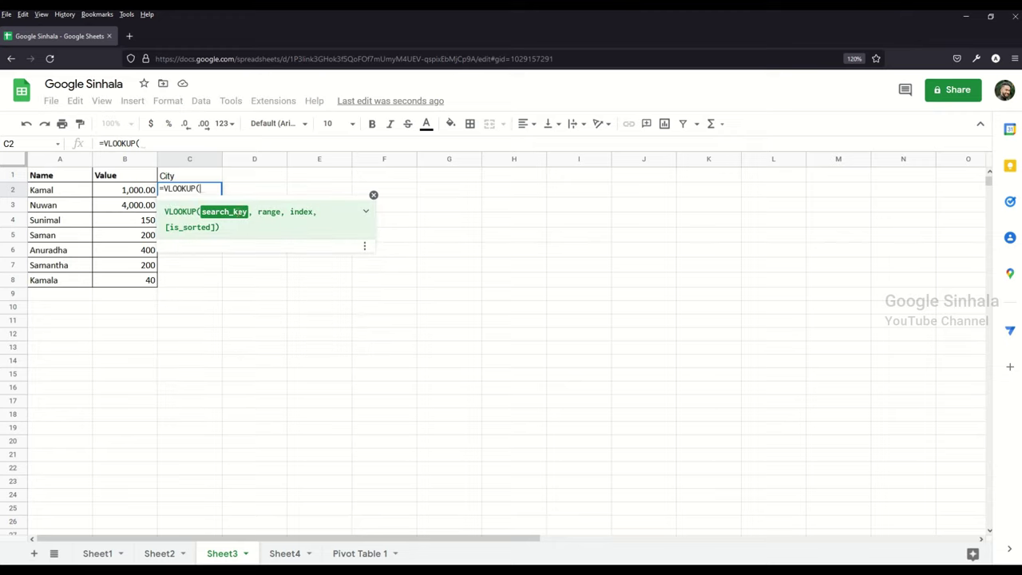
{"action": "left_click", "coordinate": [60, 192]}
{"action": "type", "text": ","}
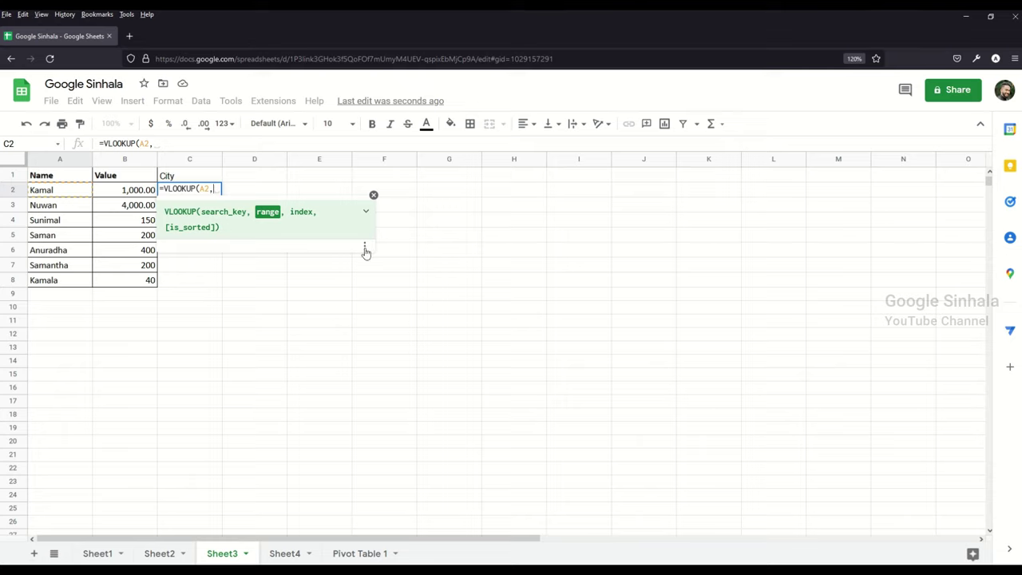
{"action": "left_click", "coordinate": [289, 554]}
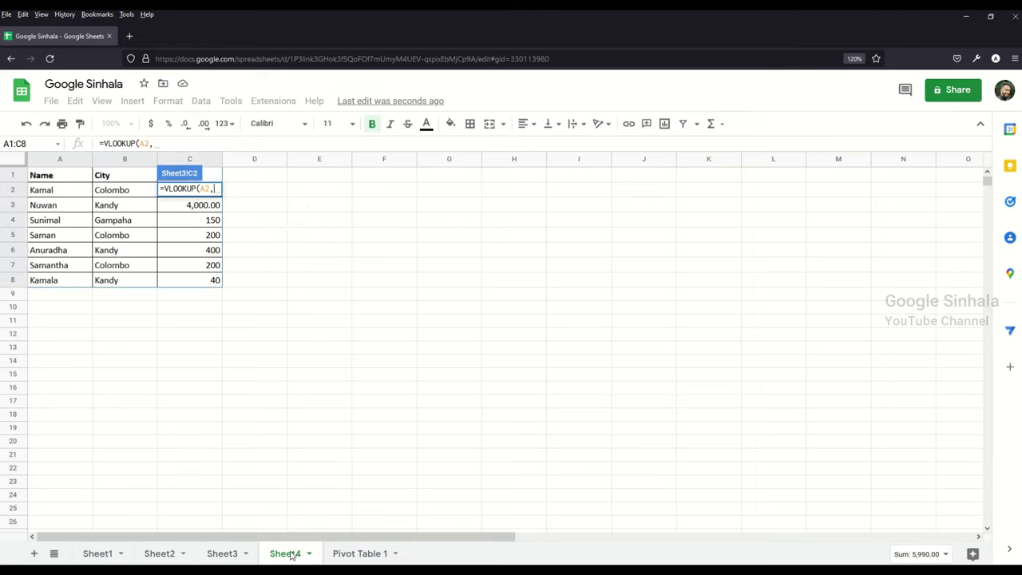
{"action": "mouse_move", "coordinate": [54, 176]}
{"action": "left_mouse_down"}
{"action": "mouse_move", "coordinate": [124, 182]}
{"action": "mouse_move", "coordinate": [193, 274]}
{"action": "left_mouse_up"}
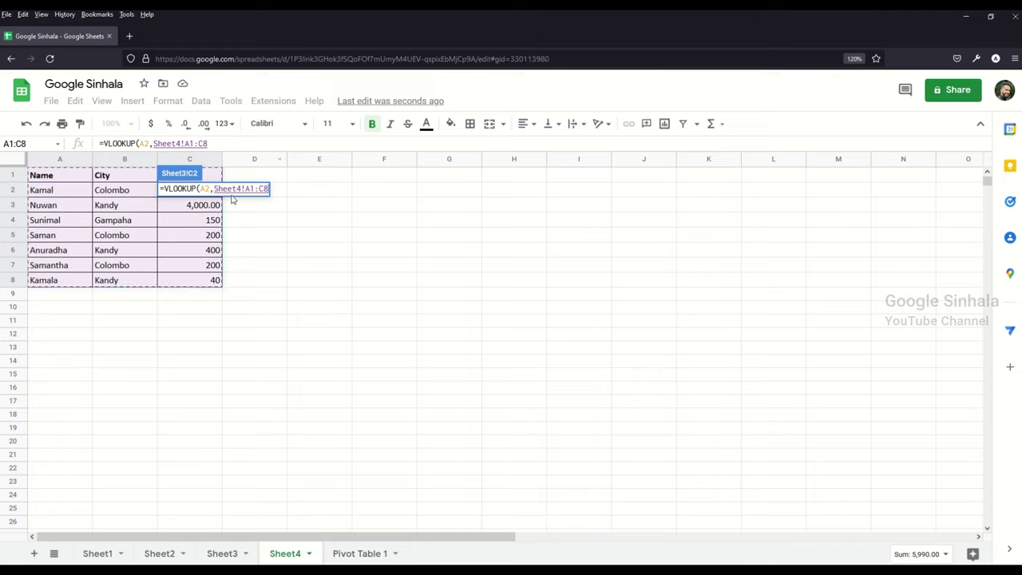
{"action": "key", "text": "F4"}
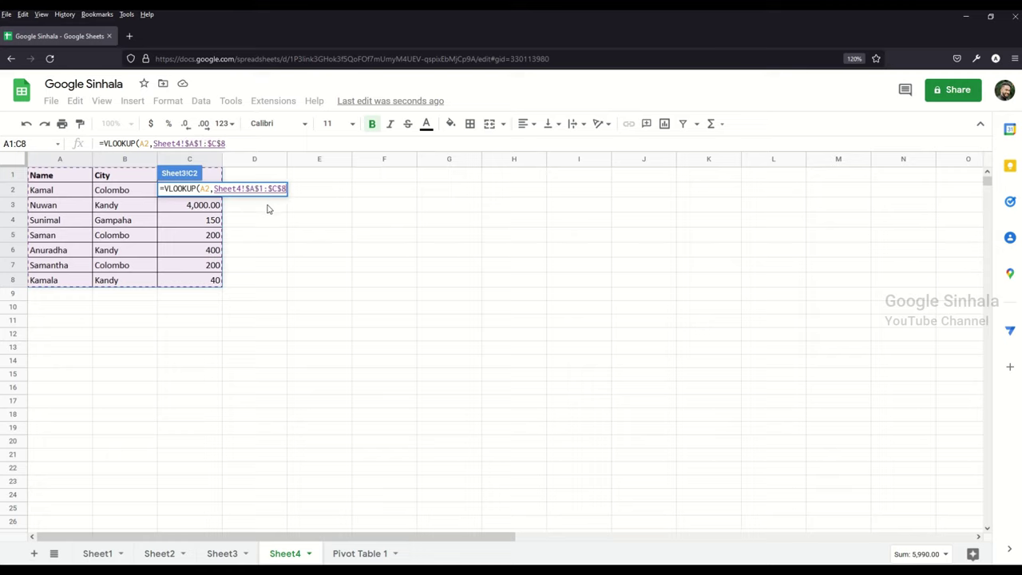
{"action": "type", "text": ","}
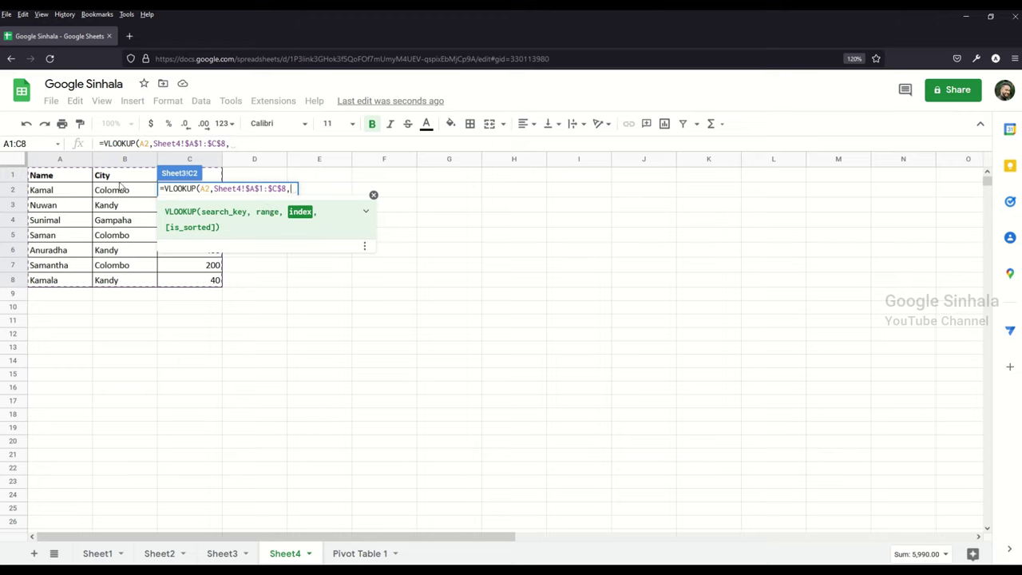
{"action": "type", "text": "2"}
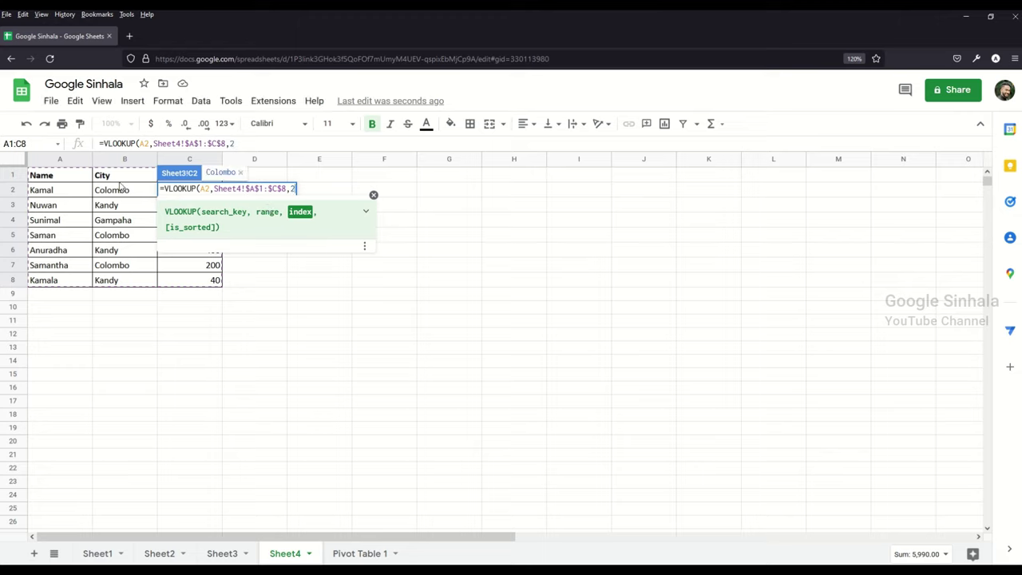
{"action": "type", "text": ")"}
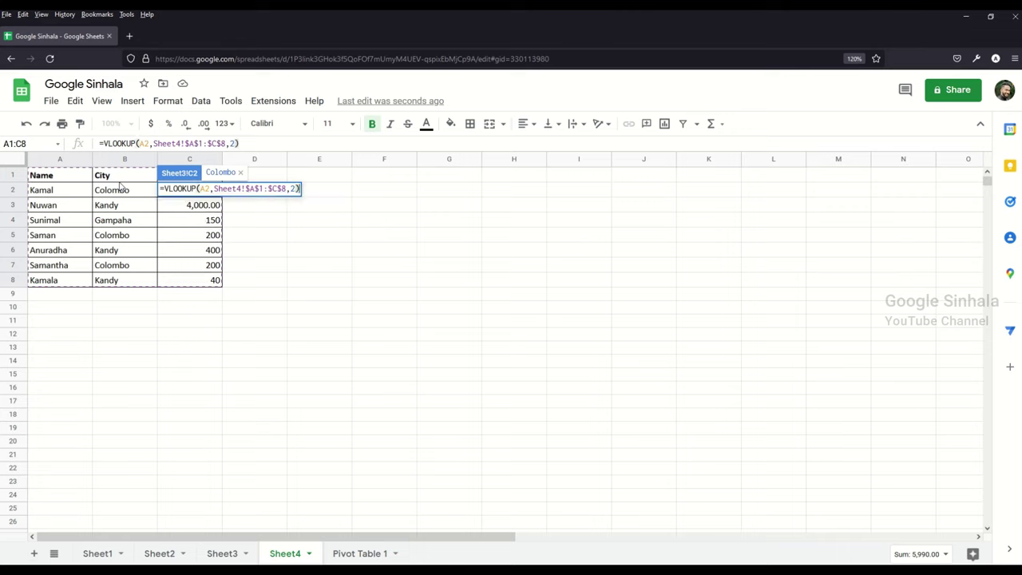
{"action": "key", "text": "Return"}
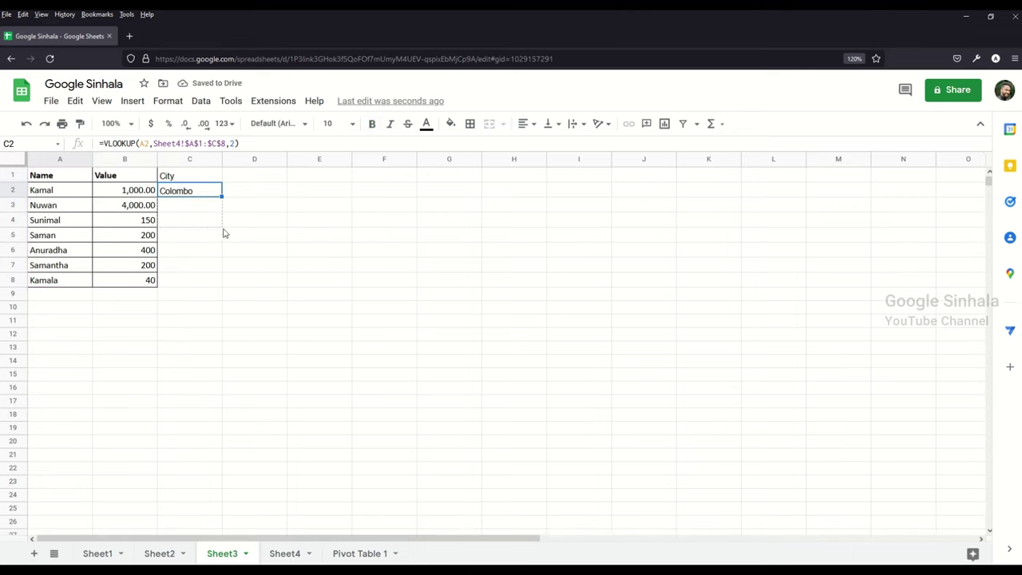
- Fill the City lookup down to C8 and read the #N/A error in C6
{"action": "left_click_drag", "start_coordinate": [221, 276], "coordinate": [222, 278]}
{"action": "left_click", "coordinate": [280, 247]}
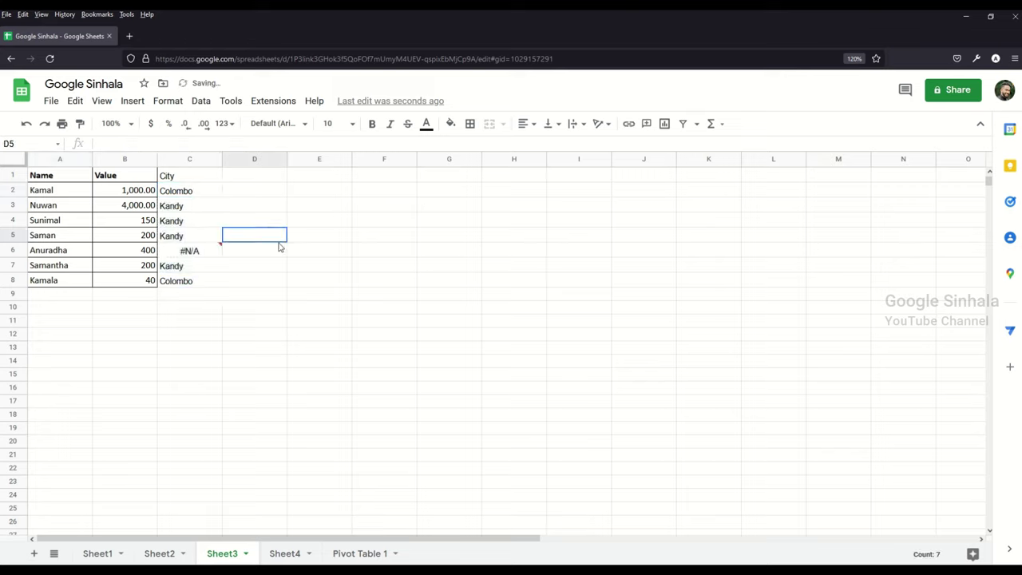
{"action": "left_click", "coordinate": [204, 254]}
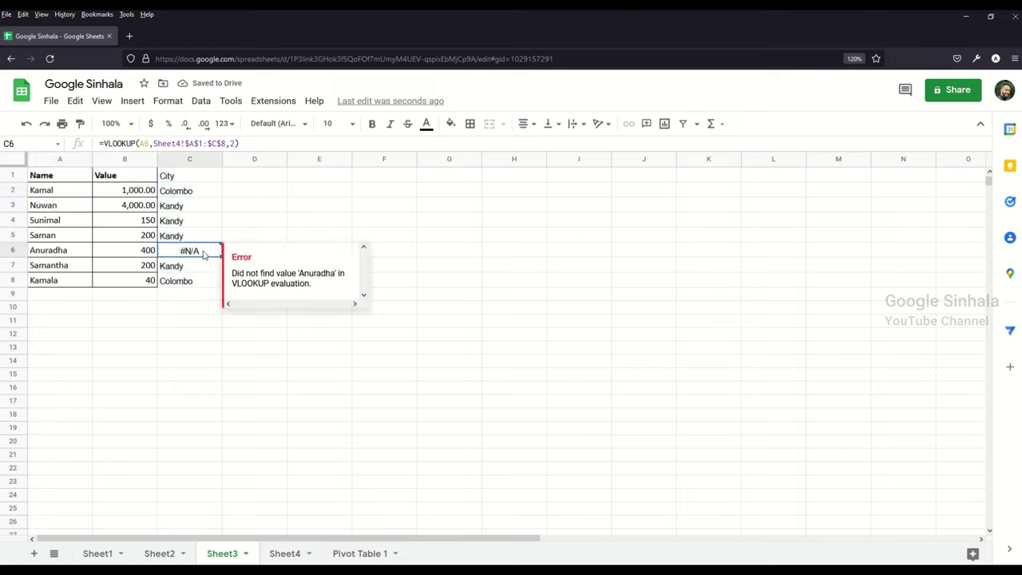
{"action": "left_click", "coordinate": [185, 254]}
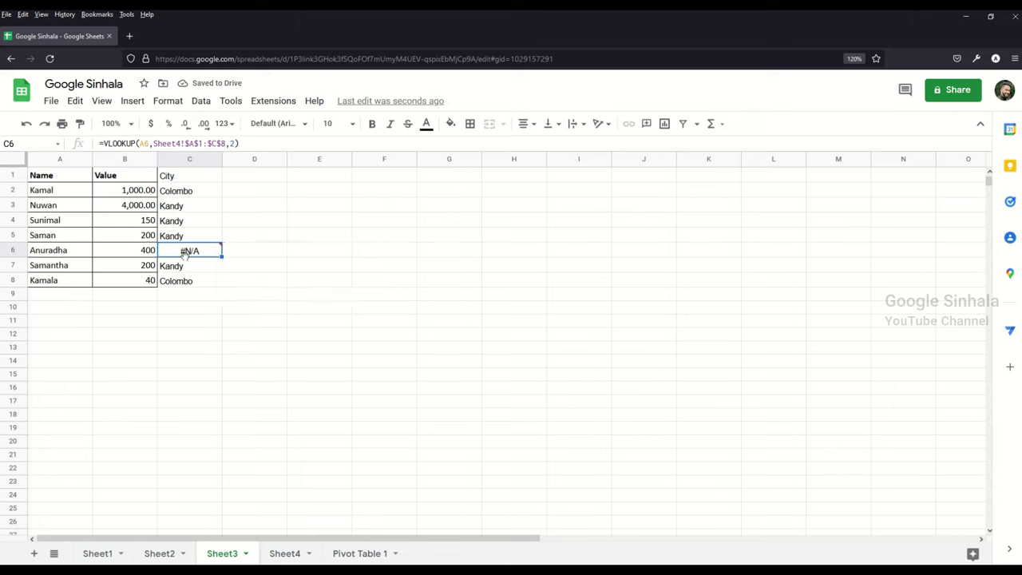
- Review the copied formulas in C3 and C8 and the #N/A explanation in C6
{"action": "left_click", "coordinate": [214, 207]}
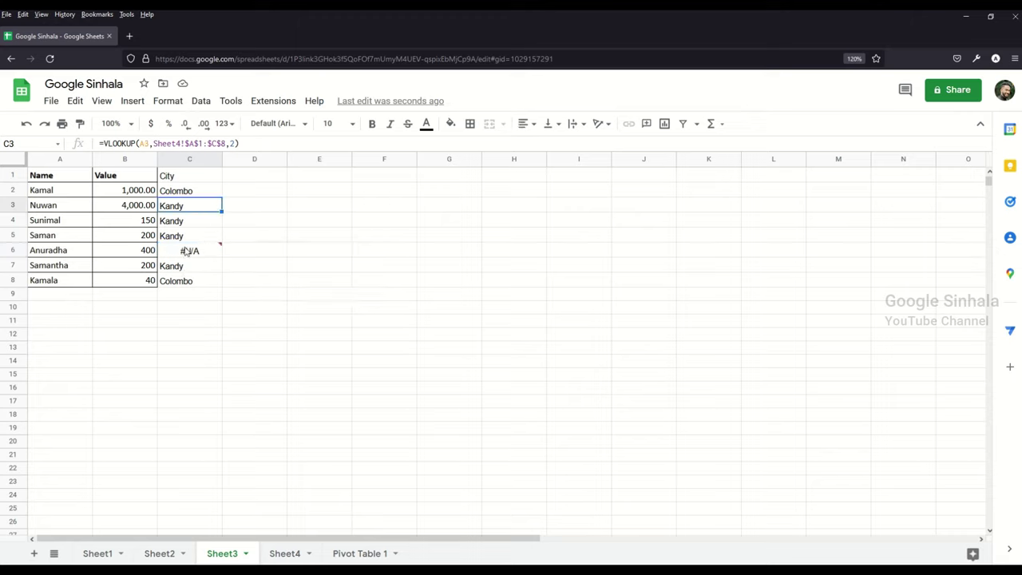
{"action": "left_click", "coordinate": [192, 284]}
{"action": "left_click", "coordinate": [202, 257]}
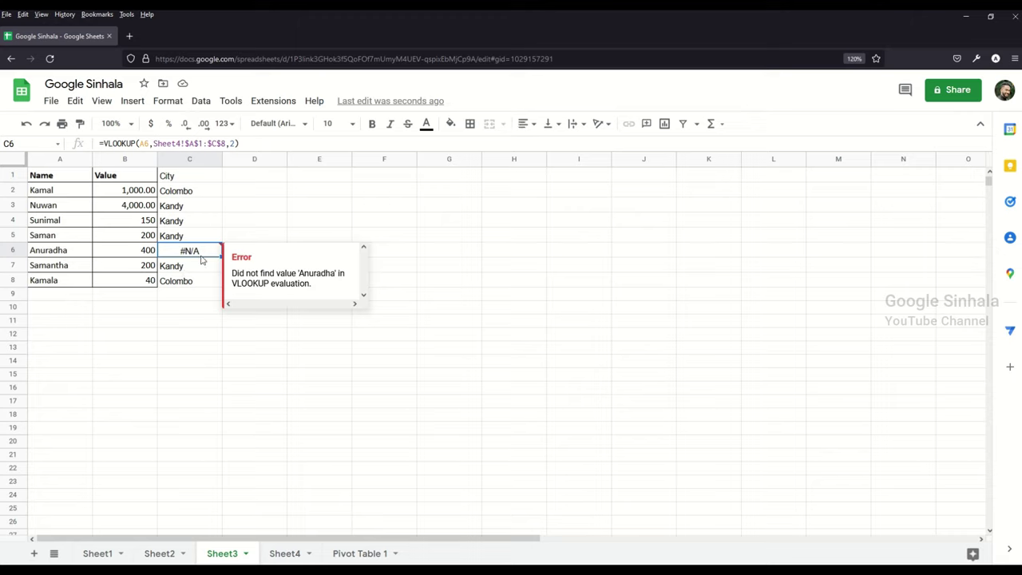
{"action": "left_click", "coordinate": [262, 209]}
{"action": "left_click_drag", "start_coordinate": [199, 190], "coordinate": [200, 277]}
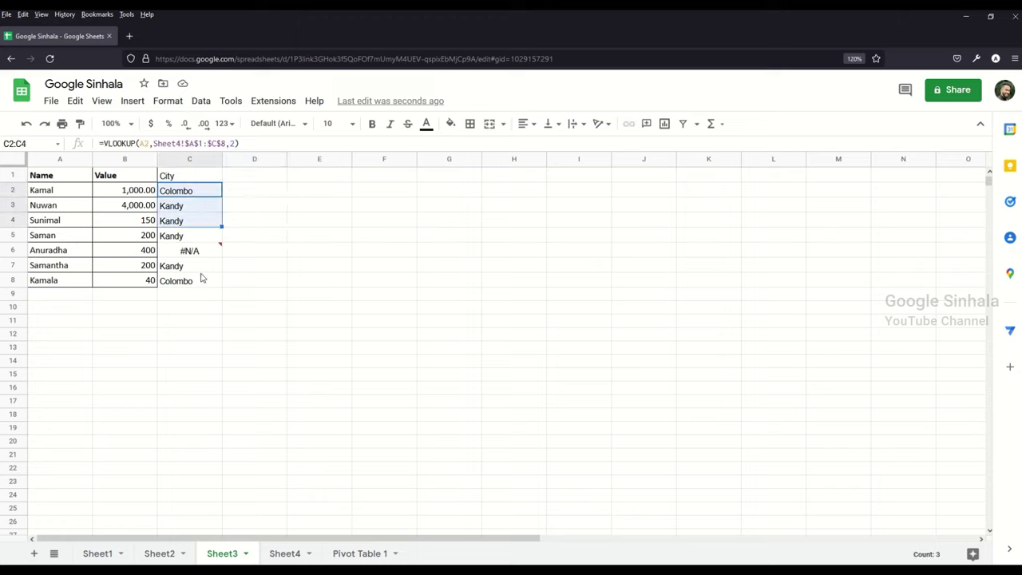
{"action": "left_click", "coordinate": [199, 282]}
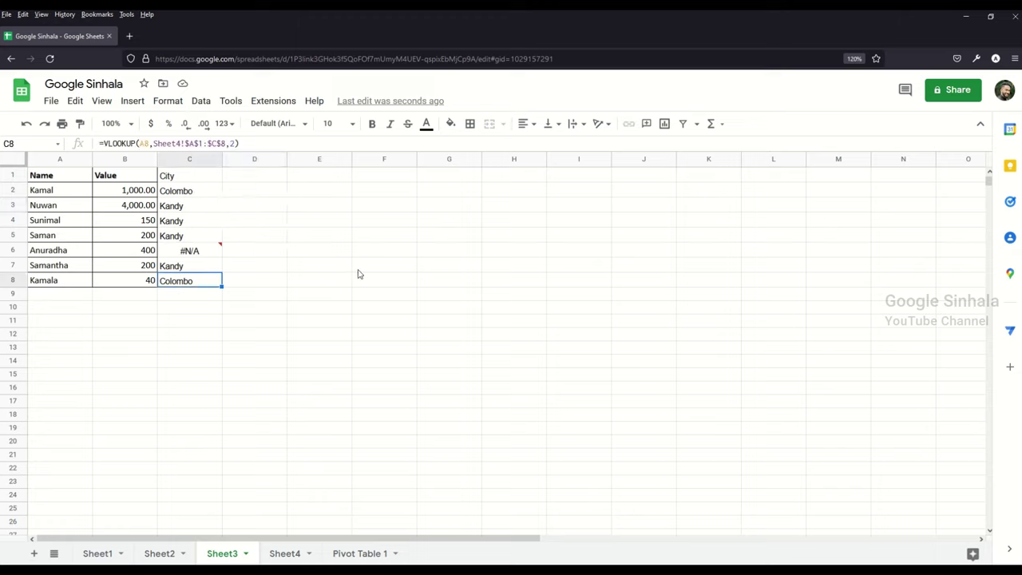
{"action": "left_click", "coordinate": [304, 237]}
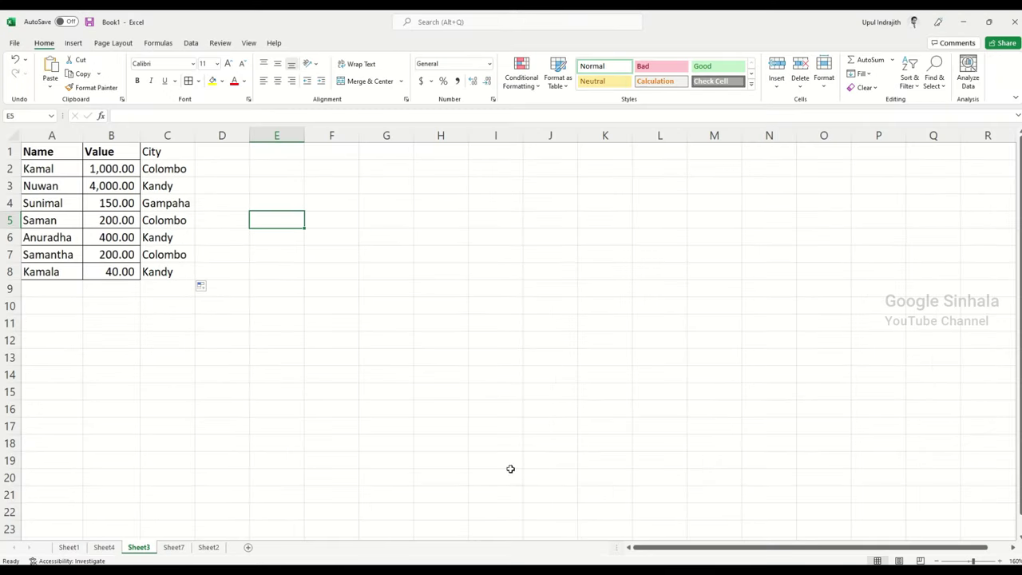
- Enlarge the Sheet1 topic list D4:D13 to 28 pt font
{"action": "left_click", "coordinate": [297, 404]}
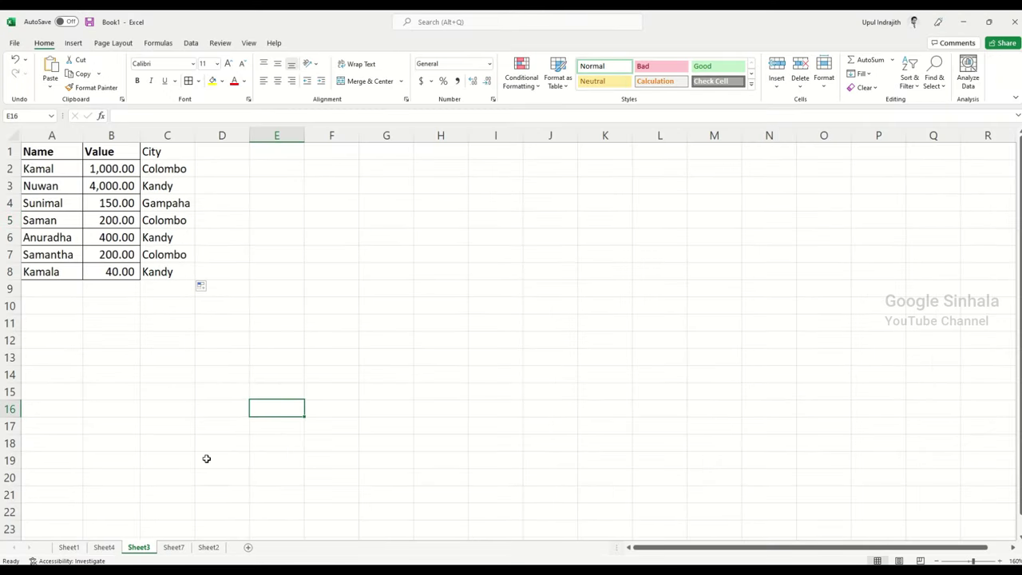
{"action": "left_click", "coordinate": [72, 547]}
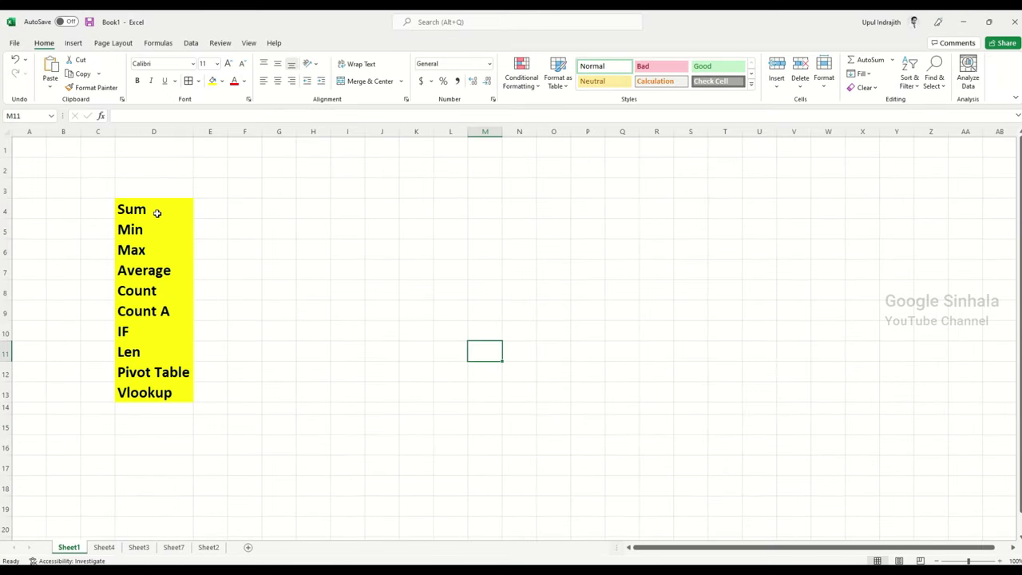
{"action": "left_click_drag", "start_coordinate": [158, 212], "coordinate": [160, 394]}
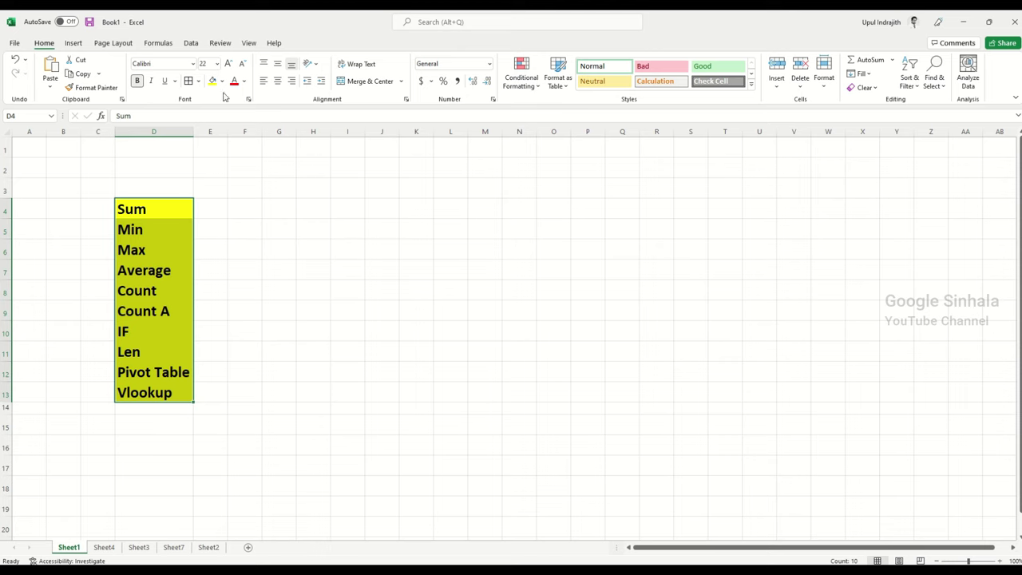
{"action": "left_click", "coordinate": [228, 63]}
{"action": "left_click", "coordinate": [313, 391]}
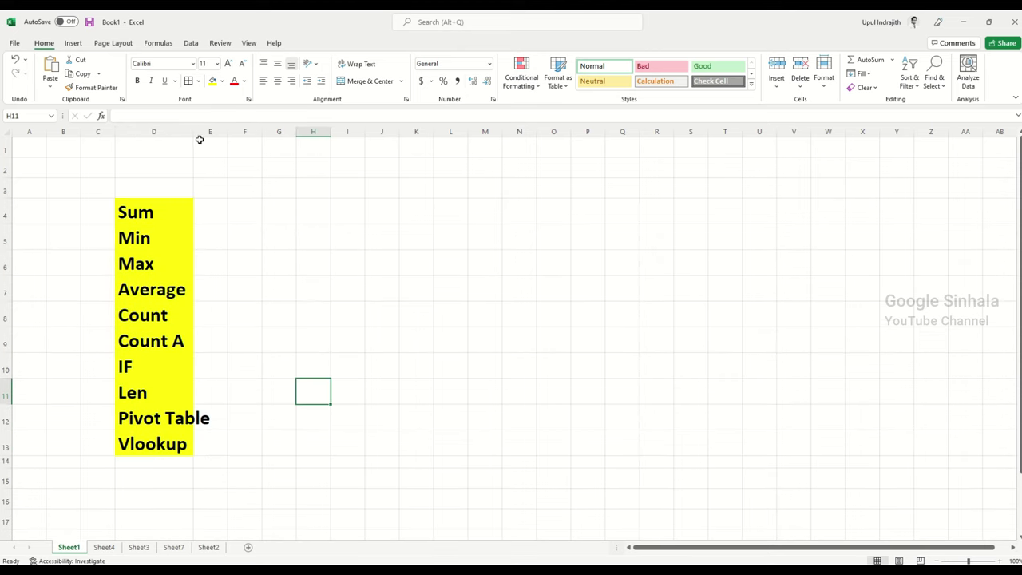
- Widen column D so the larger topic entries Sum through Vlookup fit
{"action": "left_click_drag", "start_coordinate": [196, 129], "coordinate": [219, 130]}
{"action": "left_click", "coordinate": [174, 443]}
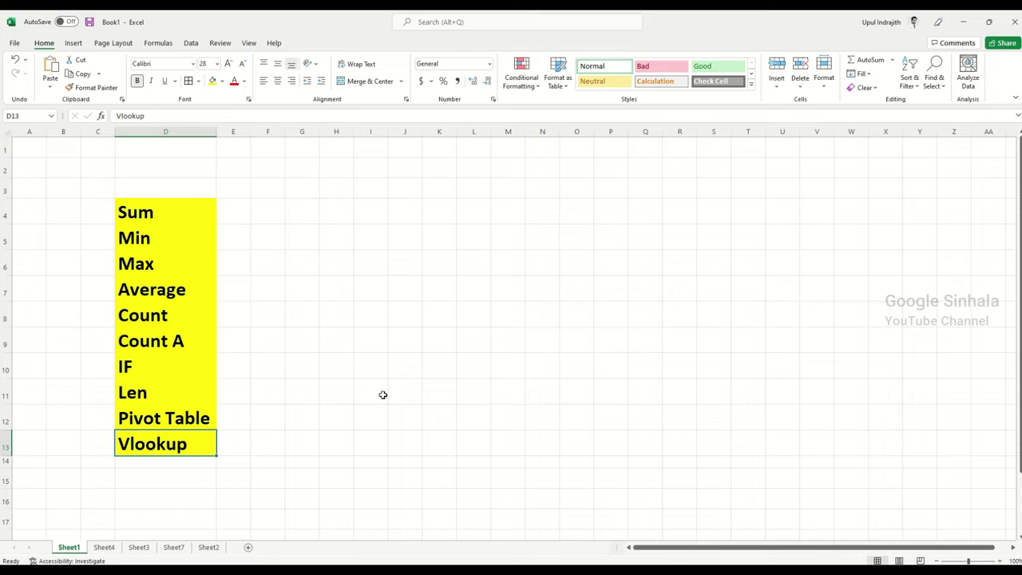
{"action": "left_click_drag", "start_coordinate": [197, 215], "coordinate": [197, 444]}
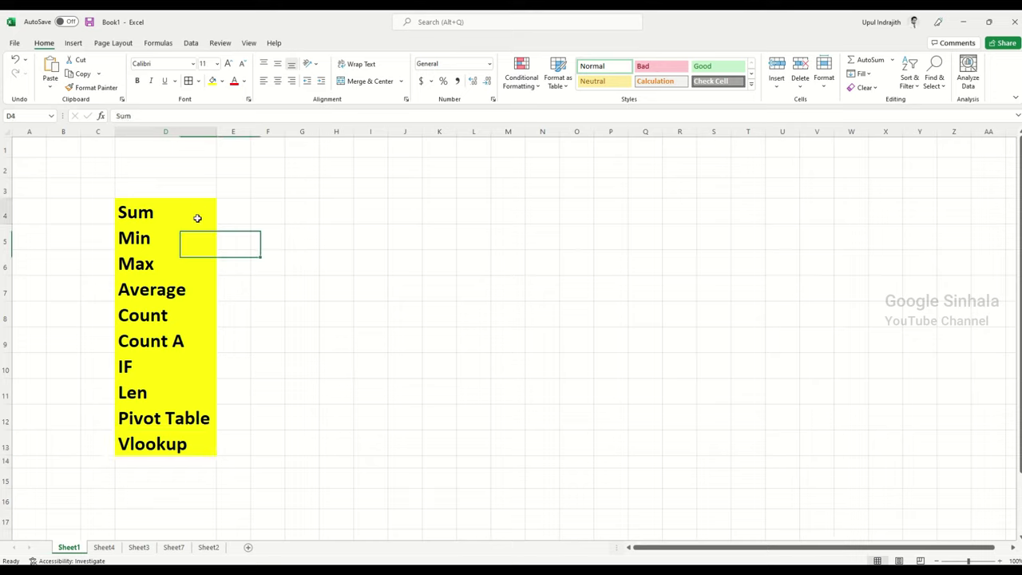
{"action": "left_click", "coordinate": [360, 291]}
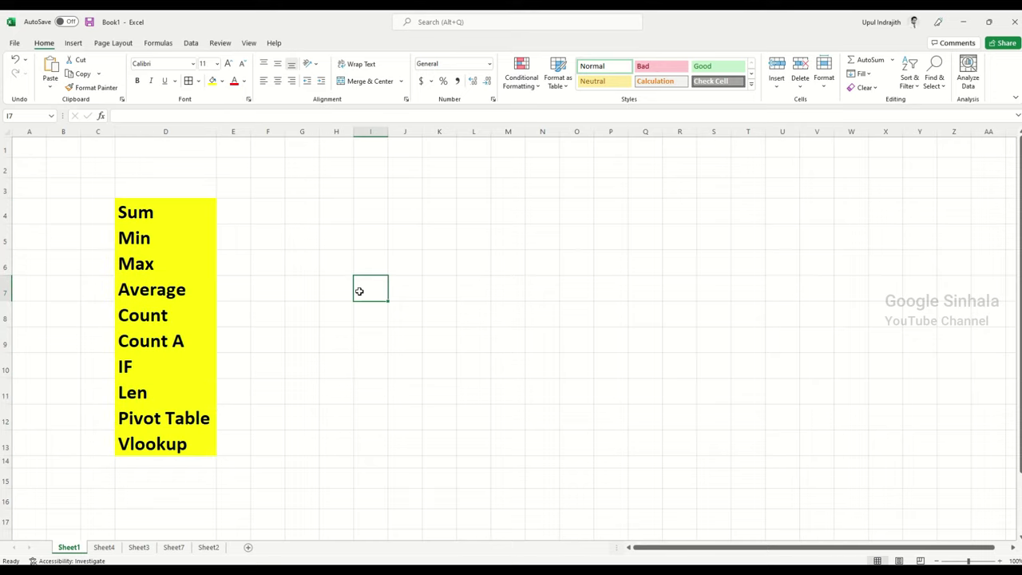